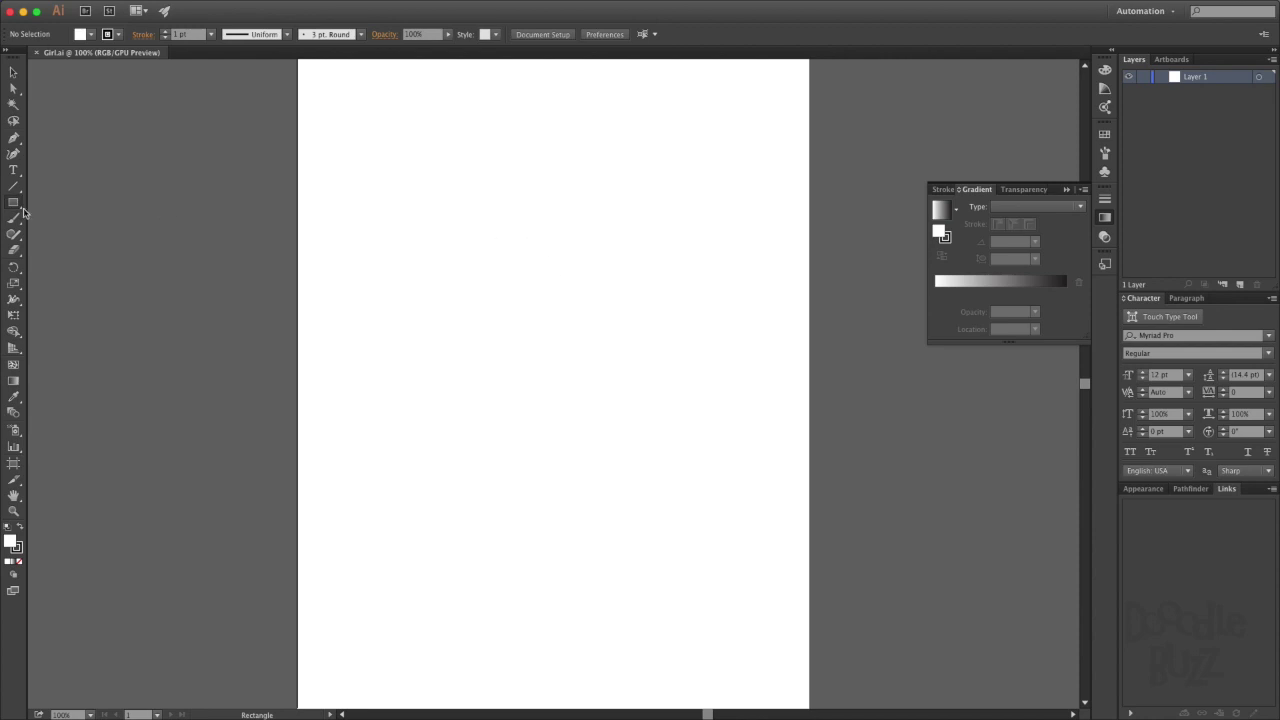
Draw a rounded-bottom rectangle head crowned by five overlapping afro circles along its top.
mouse_move(471, 180)
left_mouse_down()
mouse_move(586, 297)
mouse_move(575, 300)
left_mouse_up()
key("a")
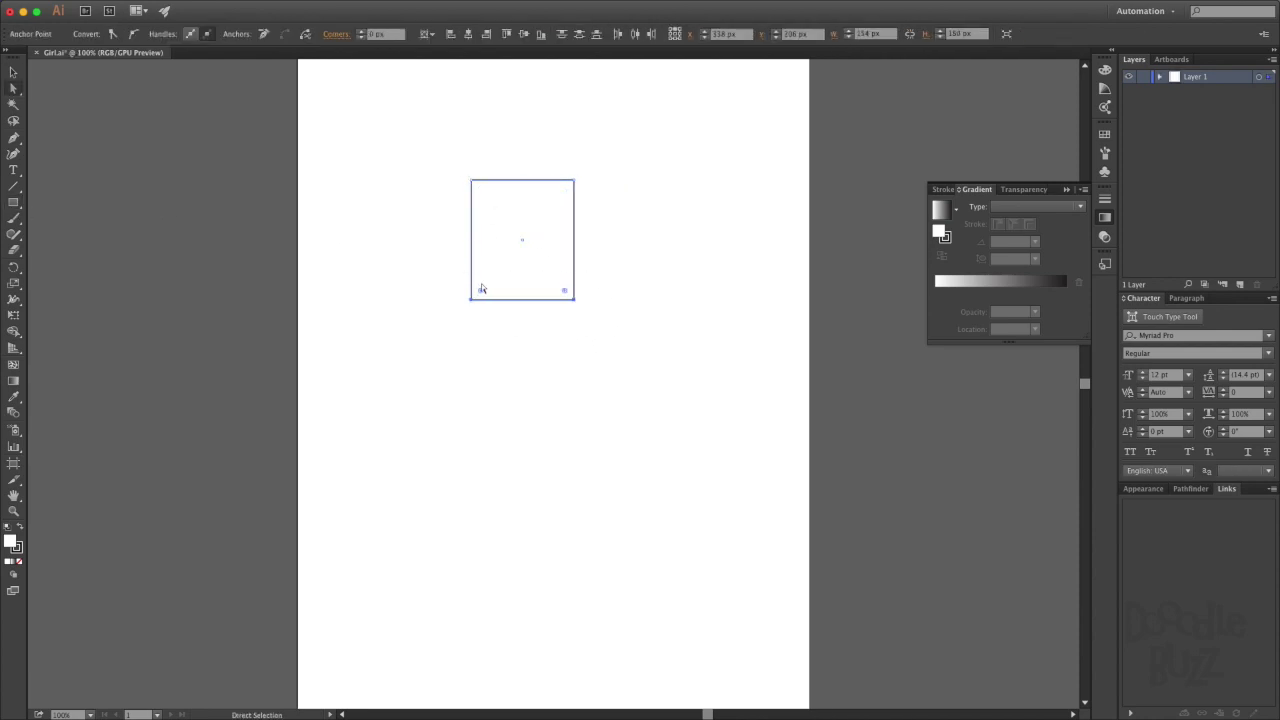
key("l")
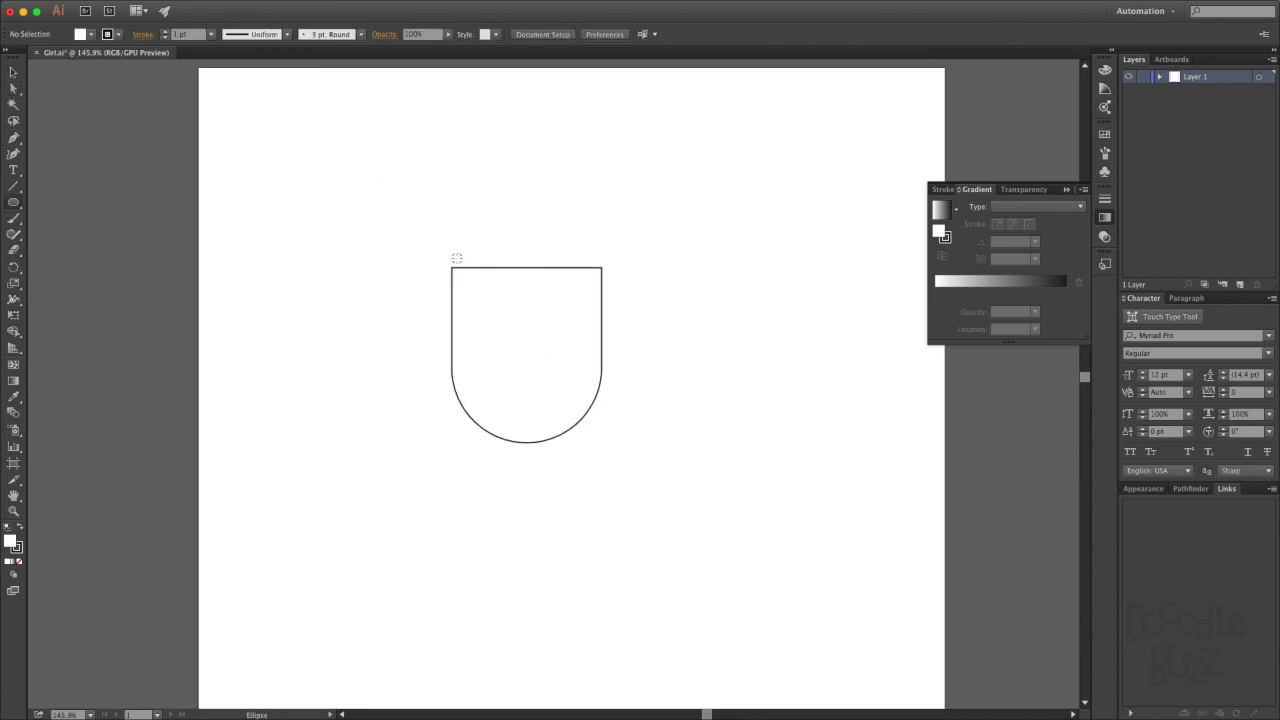
mouse_move(426, 245)
left_mouse_down()
mouse_move(477, 295)
mouse_move(527, 243)
mouse_move(491, 251)
mouse_move(590, 266)
left_mouse_up()
left_click_drag(491, 251, 566, 262, "alt")
left_click(657, 208)
key("super+a")
left_click_drag(517, 351, 517, 323)
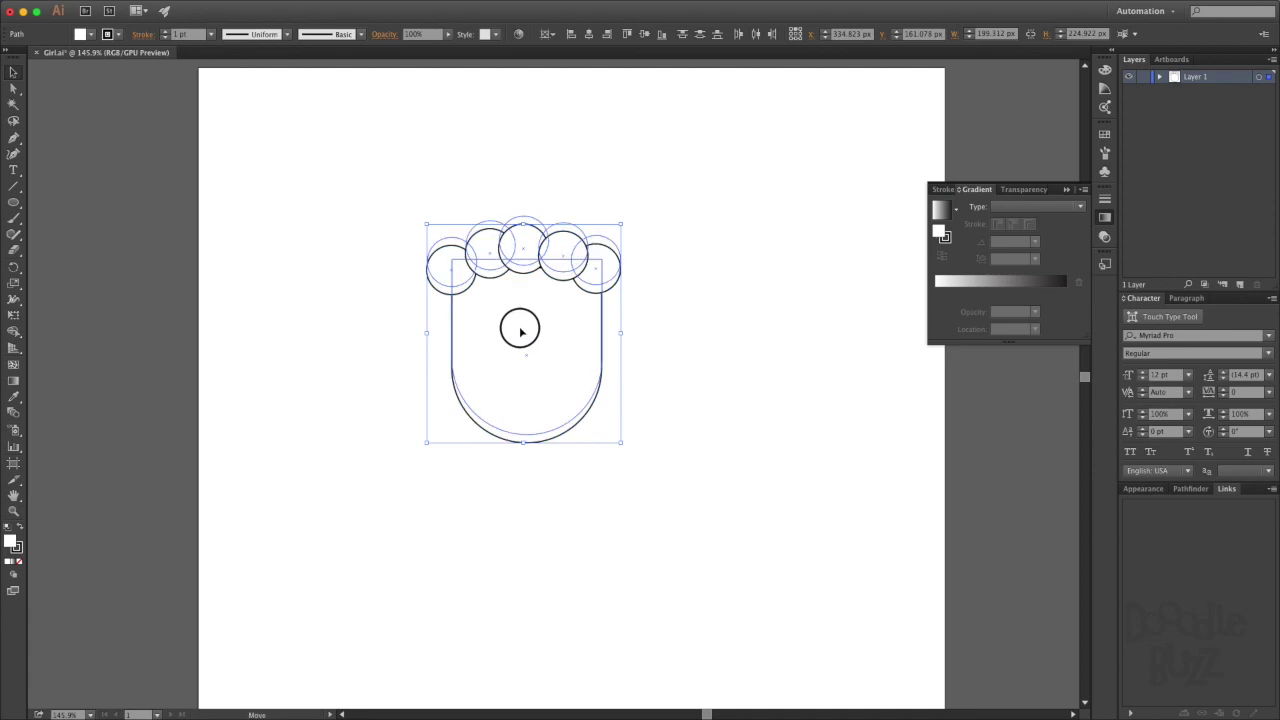
left_click(669, 308)
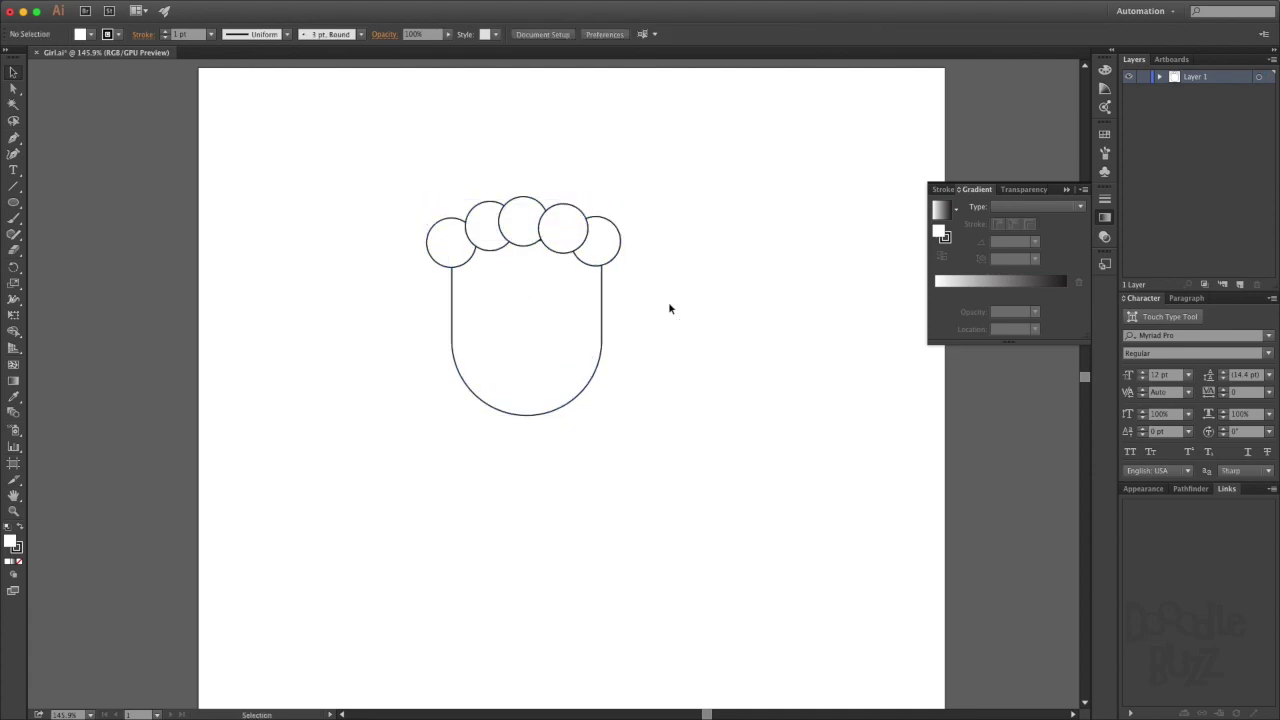
Draw a neck rectangle, send it behind the head and move it up underneath.
left_click_drag(17, 203, 60, 188)
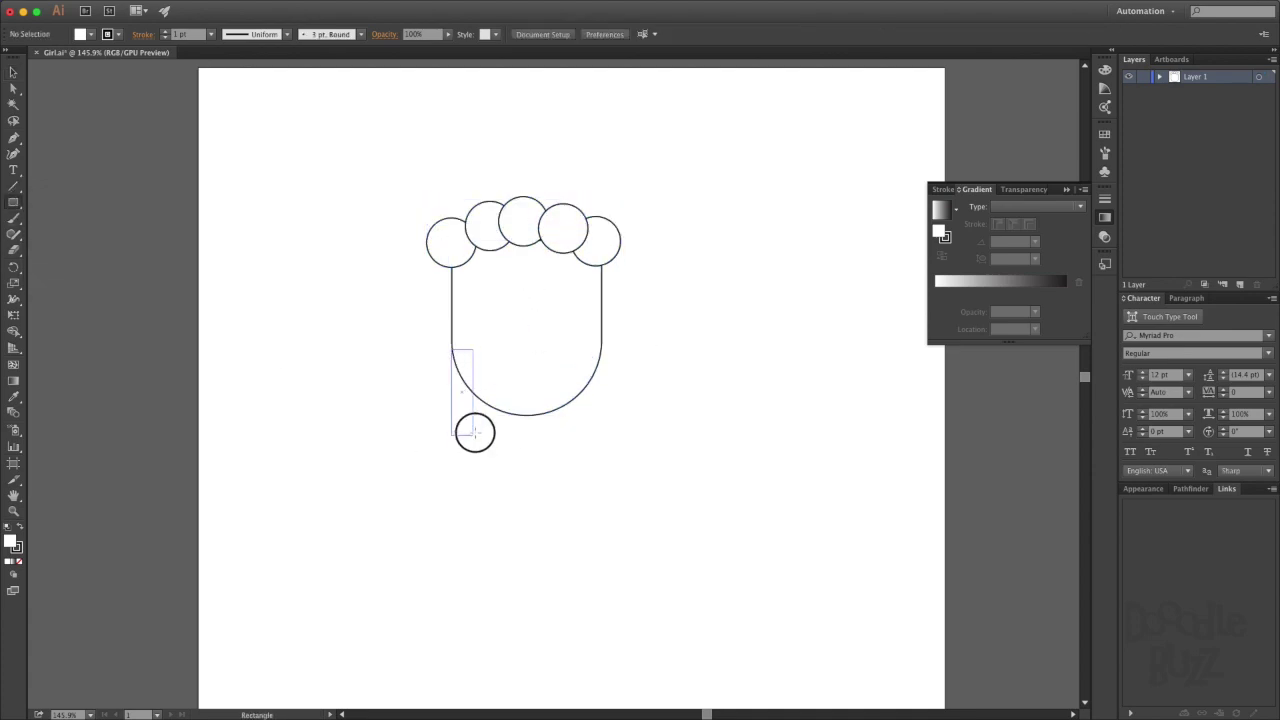
right_click(491, 354)
left_click(640, 579)
key("v")
left_click_drag(480, 457, 480, 426)
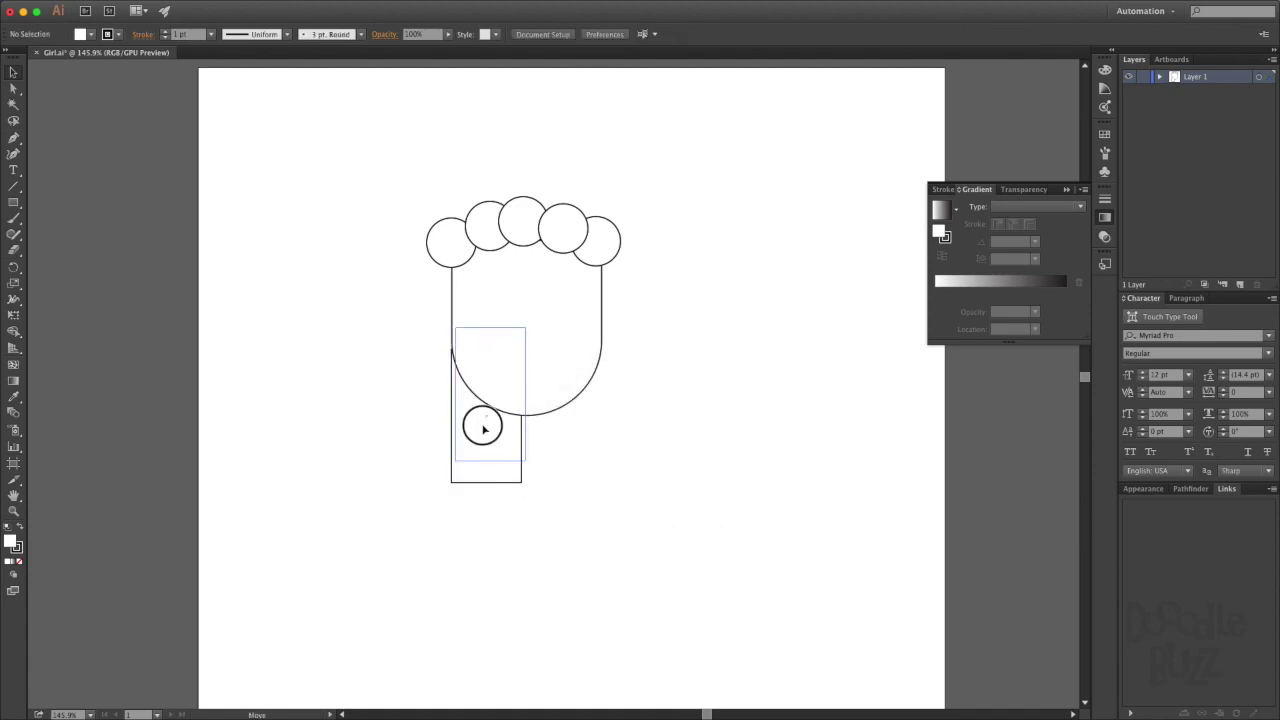
left_click(566, 457)
Flare the neck's bottom-left and bottom-right corners outward.
key("a")
left_click(451, 451)
left_click(133, 34)
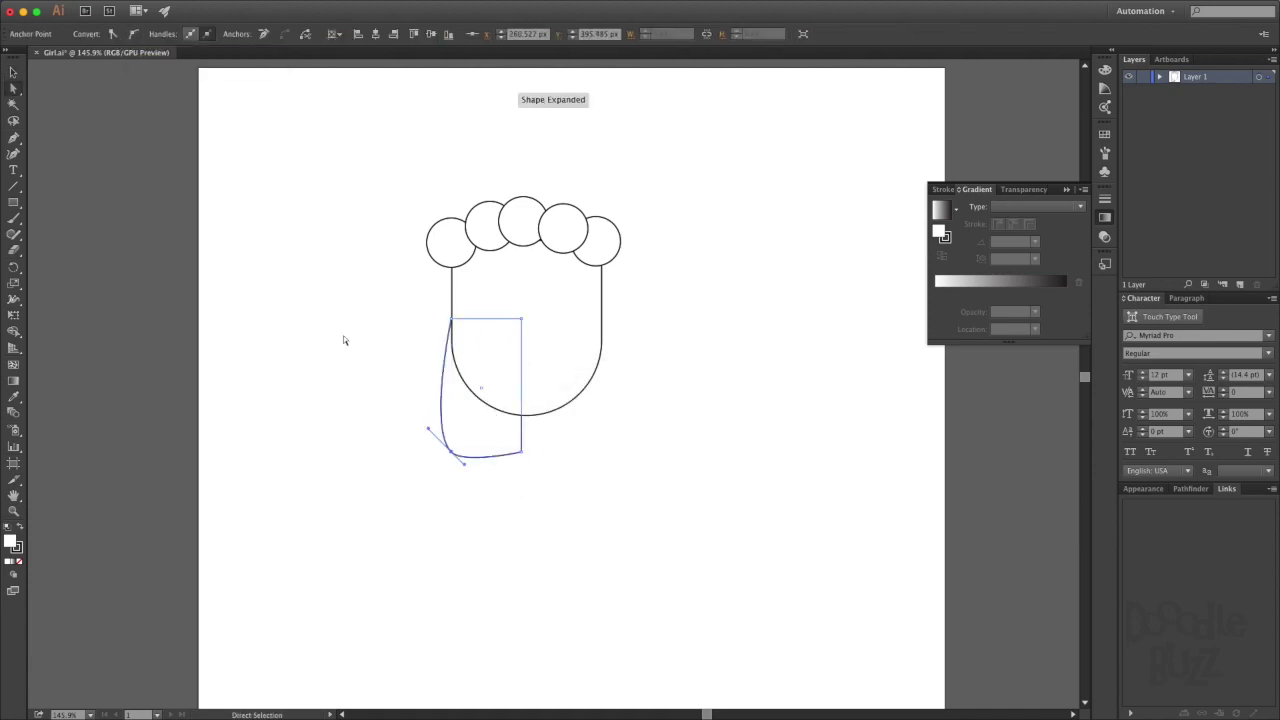
mouse_move(430, 433)
left_mouse_down()
mouse_move(545, 431)
mouse_move(522, 444)
left_mouse_up()
left_click(521, 452)
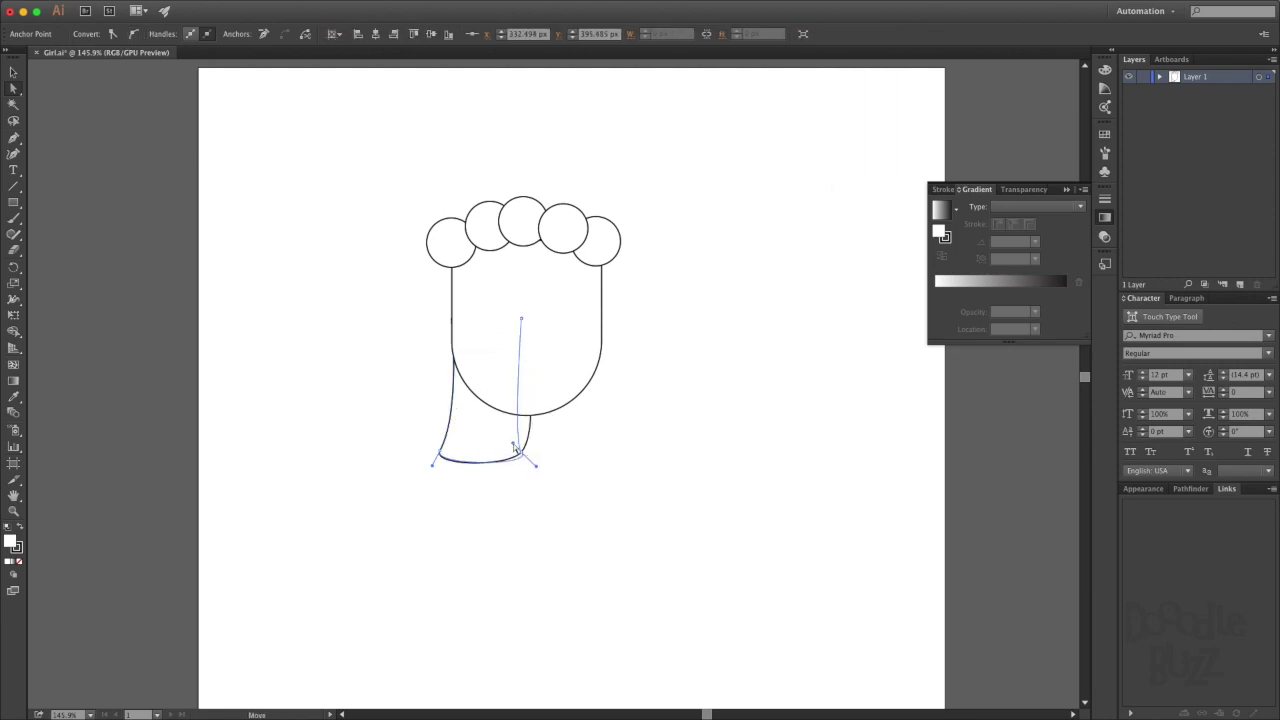
key("v")
key("ctrl+shift+a")
left_click_drag(641, 408, 616, 321)
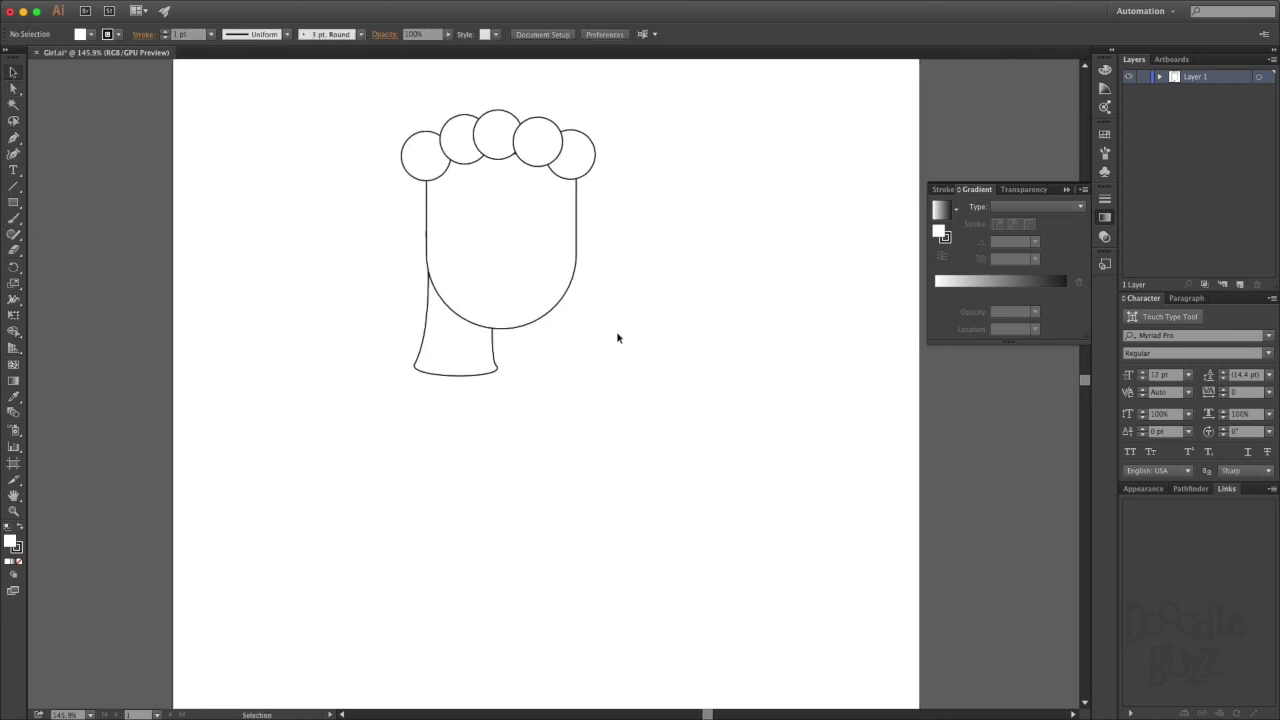
Draw a round left-shoulder circle beside the neck.
left_click_drag(13, 202, 60, 224)
left_click_drag(423, 399, 430, 402)
left_click_drag(374, 362, 354, 366)
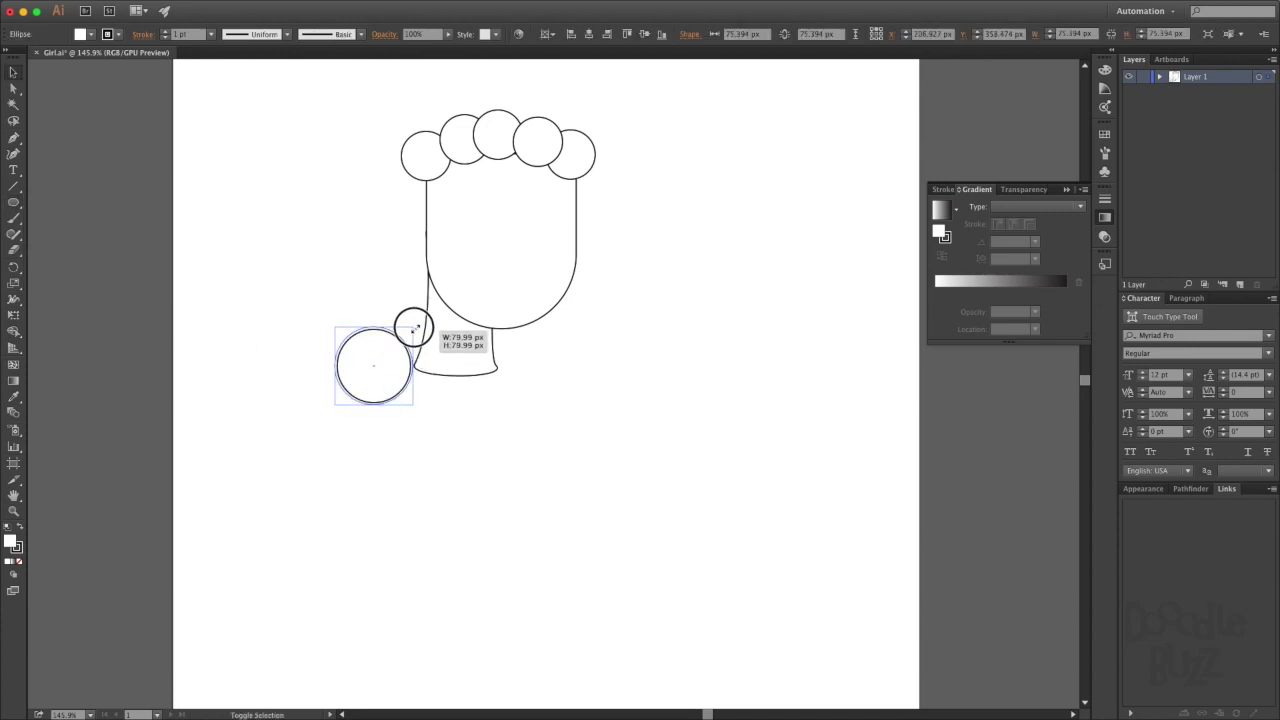
left_click(539, 385)
key("p")
left_click_drag(427, 363, 370, 325)
Pen-draw a long angled arm hanging down from the shoulder.
left_click(417, 355)
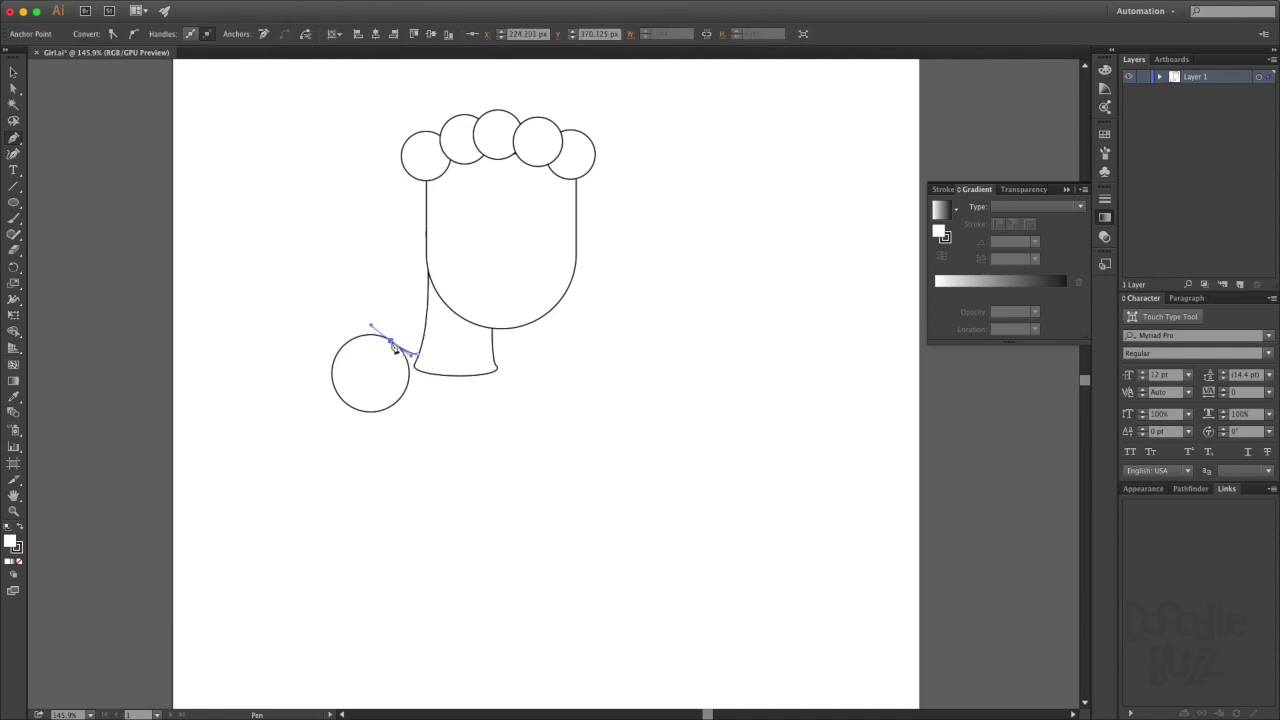
left_click(355, 345)
scroll(330, 348, "down", 2)
mouse_move(338, 430)
left_mouse_down()
mouse_move(322, 297)
mouse_move(348, 455)
left_mouse_up()
left_click(339, 415)
left_click(383, 417)
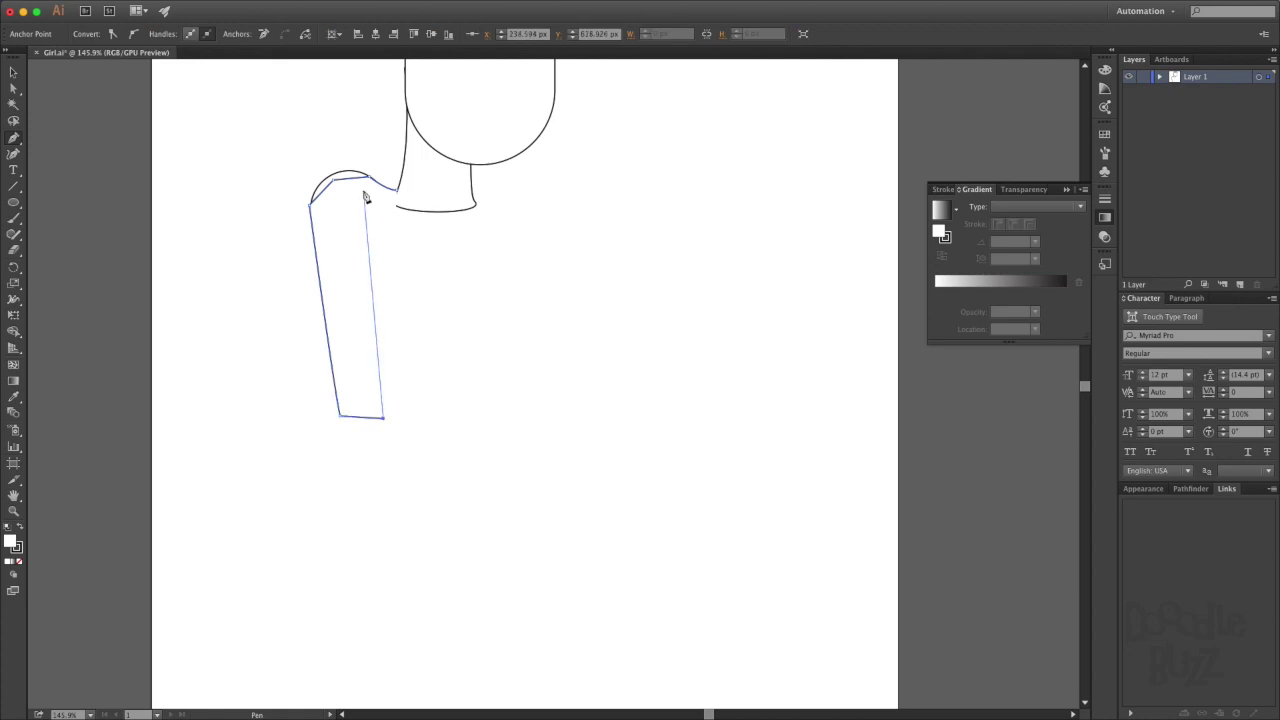
left_click(425, 230)
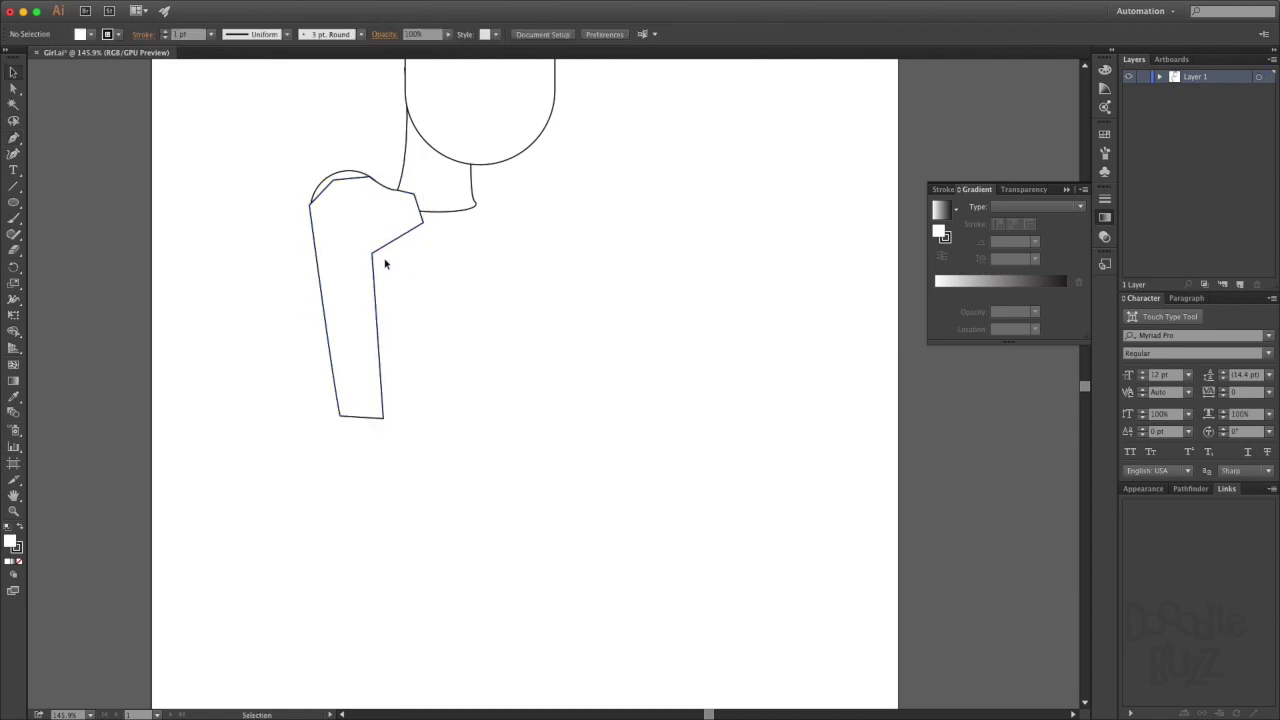
left_click(434, 289, "ctrl")
left_click_drag(399, 239, 401, 312)
Send the arm behind the shoulder circle.
right_click(355, 292)
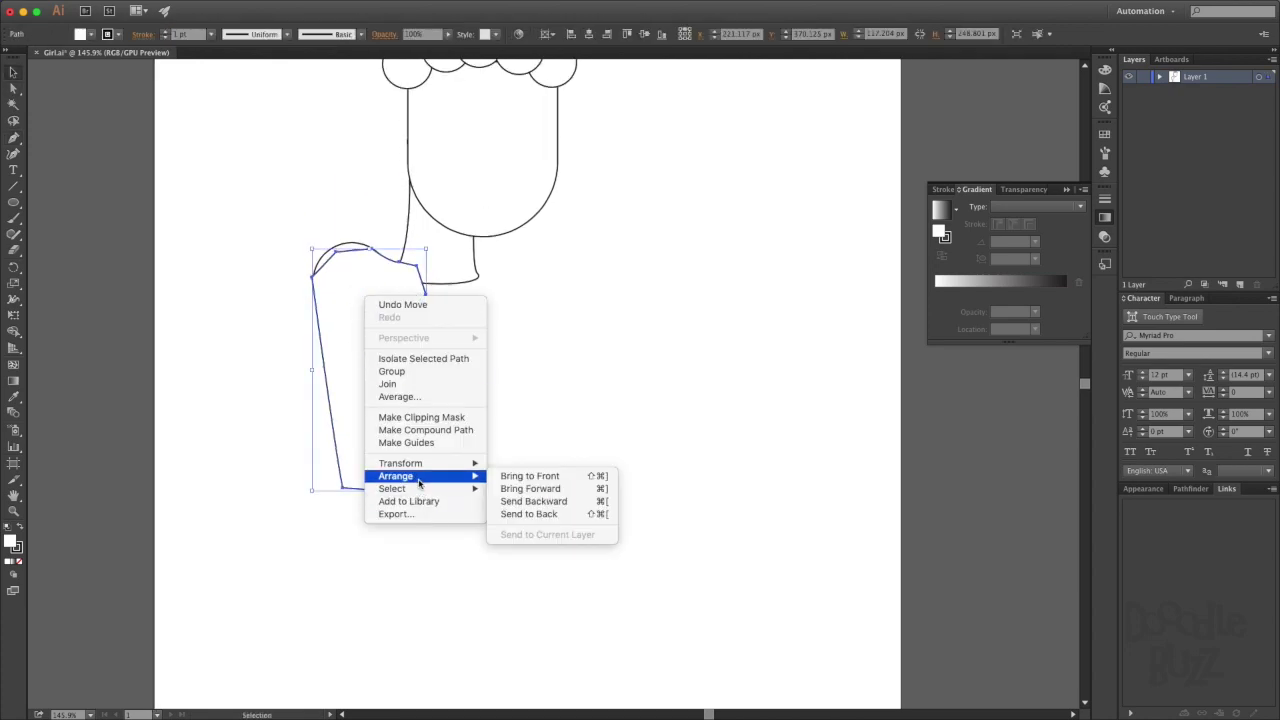
left_click(537, 526)
key("a")
left_click(313, 283)
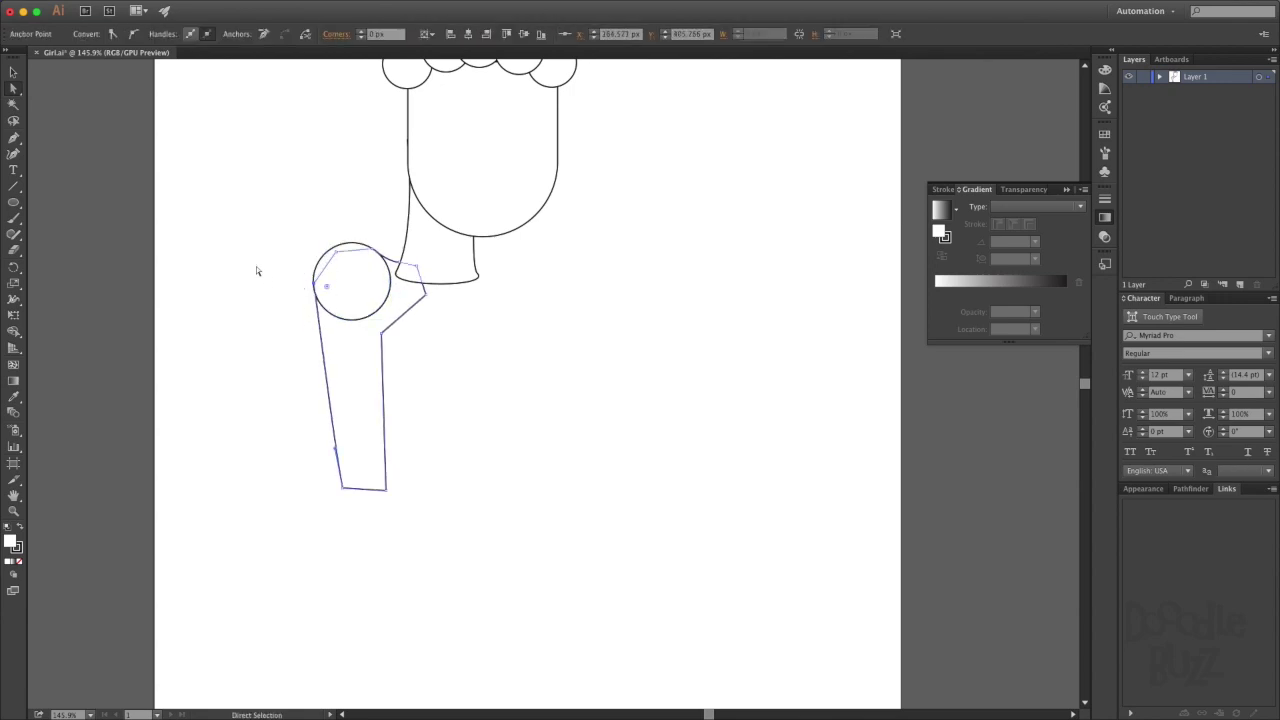
key("v")
left_click(257, 271)
scroll(449, 460, "up", 3)
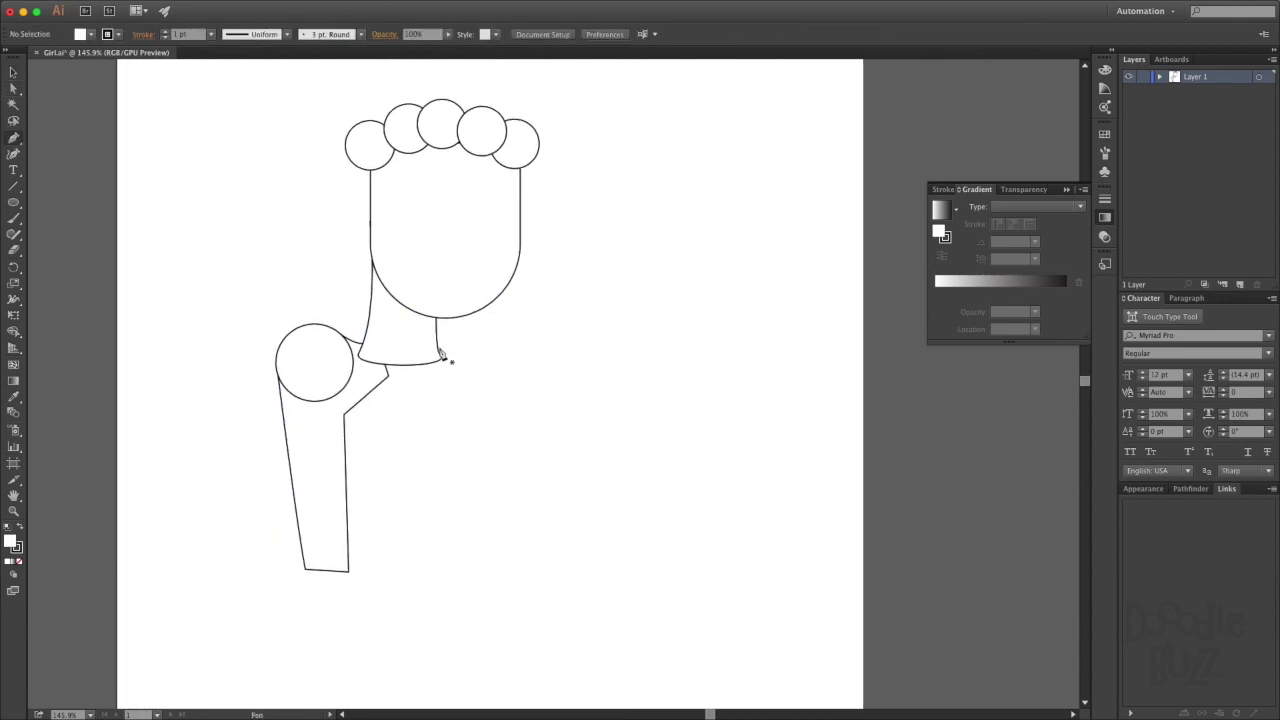
Pen-draw a second arm curving over the right shoulder and send both arms to the back.
left_click(437, 349)
left_click_drag(519, 372, 515, 376)
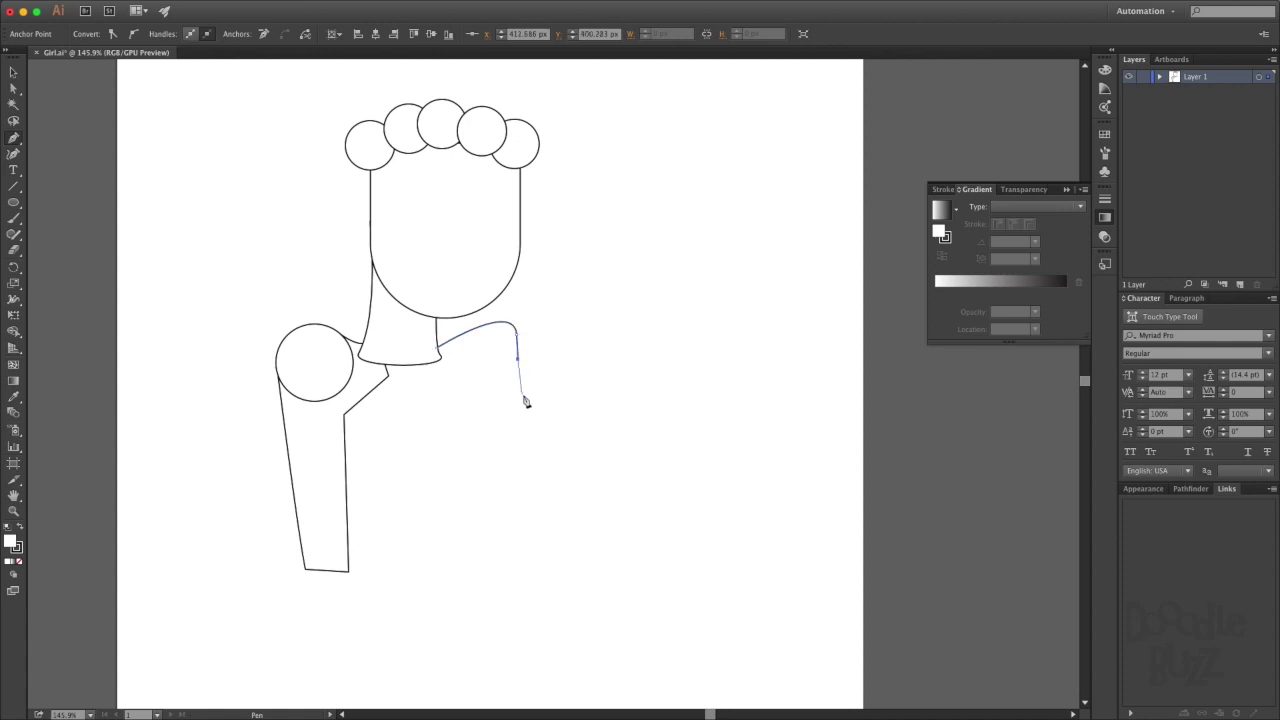
left_click(385, 368)
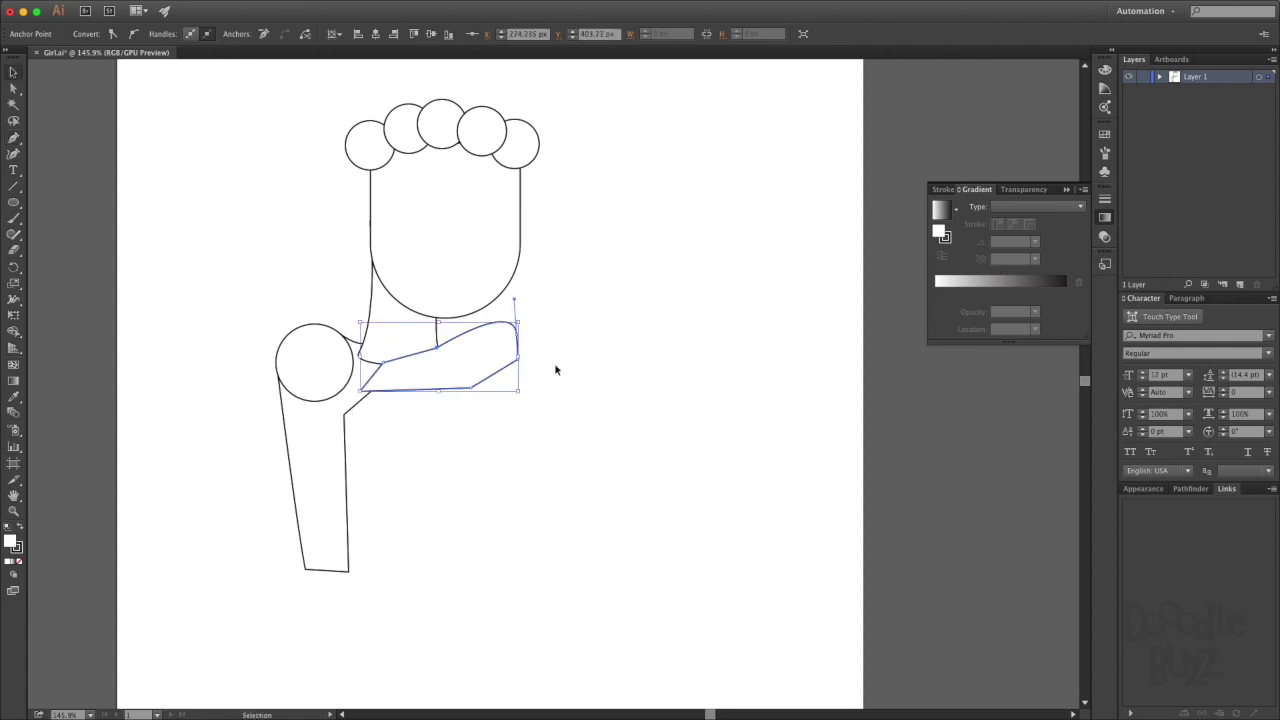
key("shift+ctrl+F9")
left_click(480, 360)
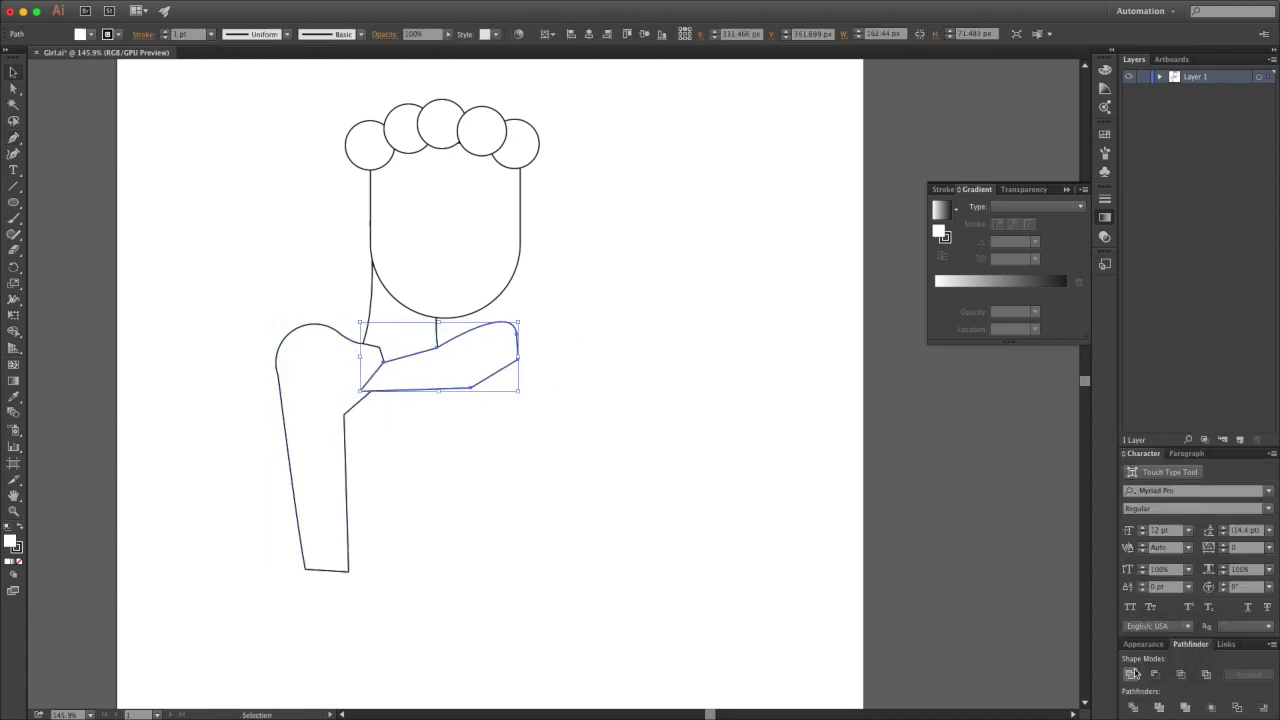
left_click(310, 450, "shift")
right_click(405, 336)
left_click(580, 546)
left_click(603, 347)
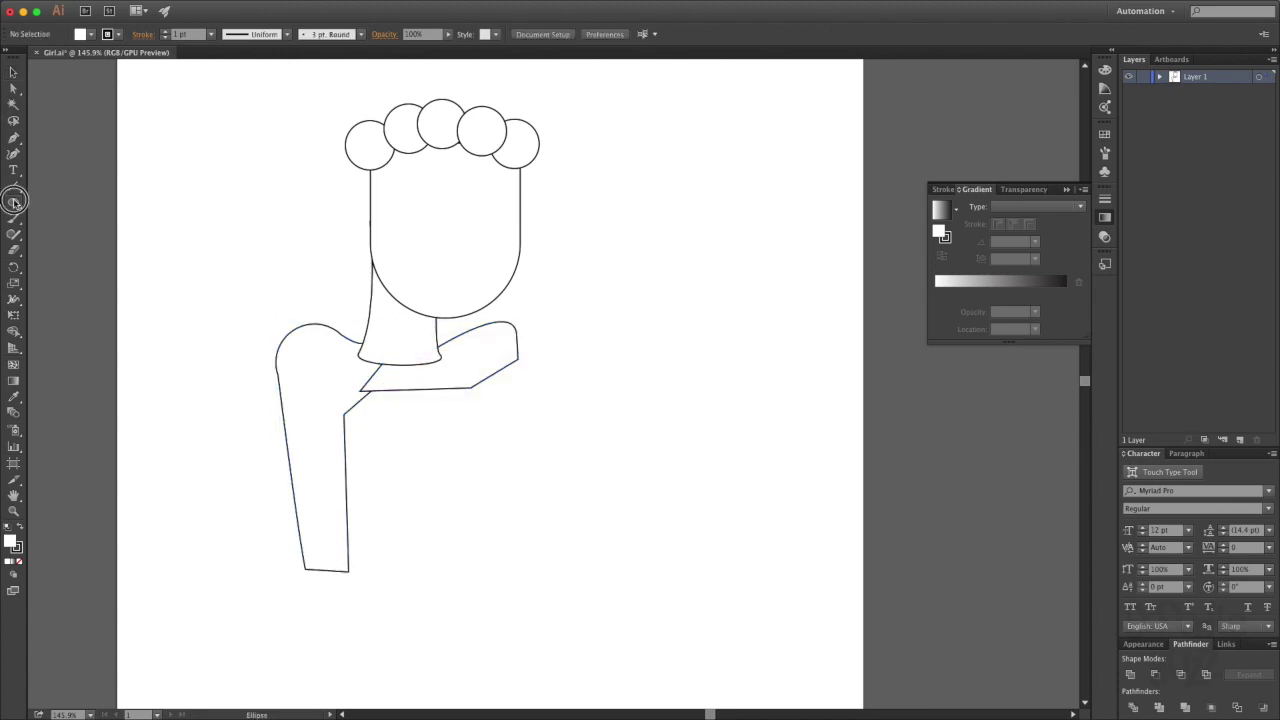
Draw a circle at the right arm's end and a torso outline below the neck.
mouse_move(544, 438)
left_mouse_down()
mouse_move(565, 457)
mouse_move(539, 421)
left_mouse_up()
key("v")
left_click(651, 357)
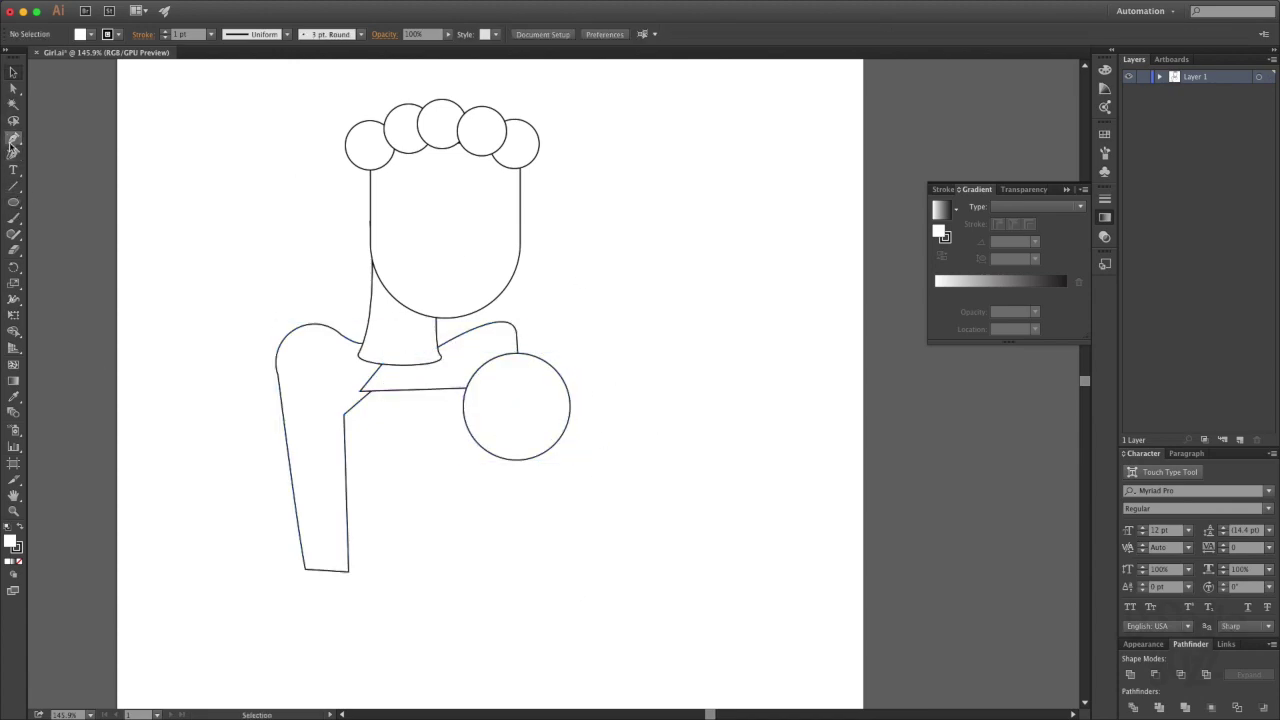
left_click(345, 501)
left_click_drag(521, 485, 653, 492)
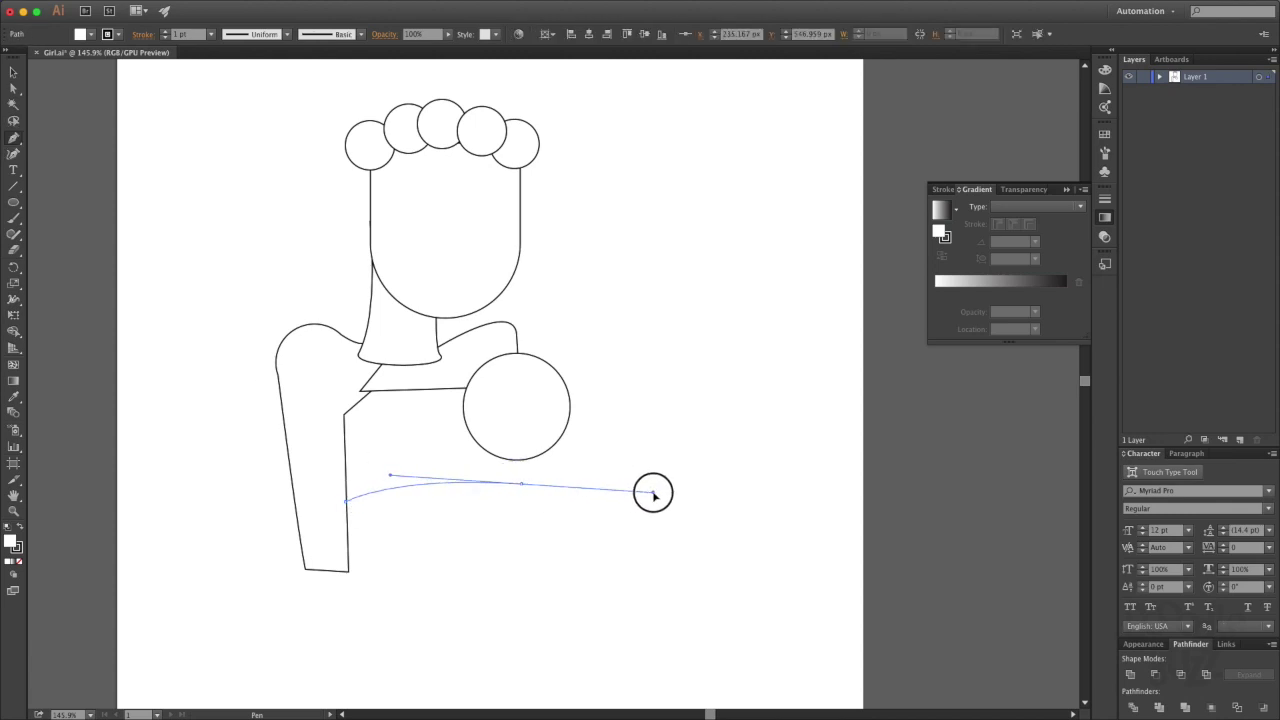
left_click(346, 503)
left_click(568, 455, "super")
Unite the torso, circle and neck into one shape and send it backward.
left_click(563, 412)
left_click(280, 386, "shift")
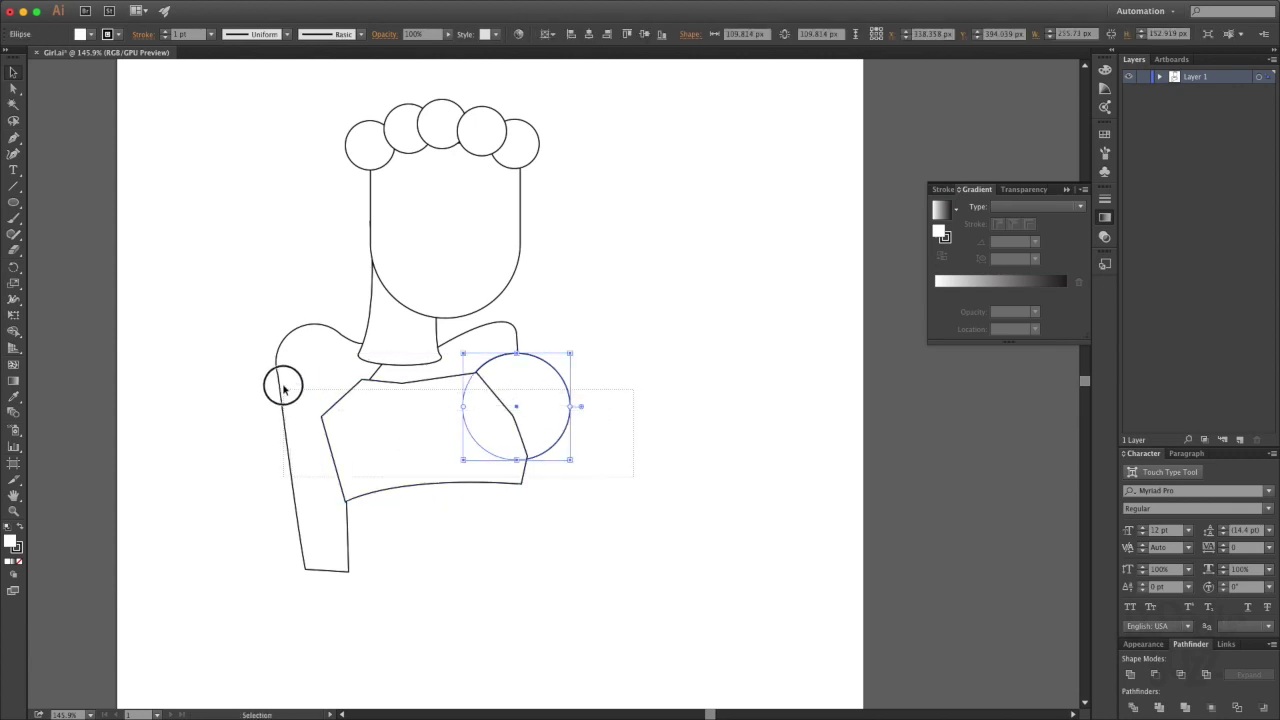
right_click(466, 357)
left_click(600, 320)
key("super+z")
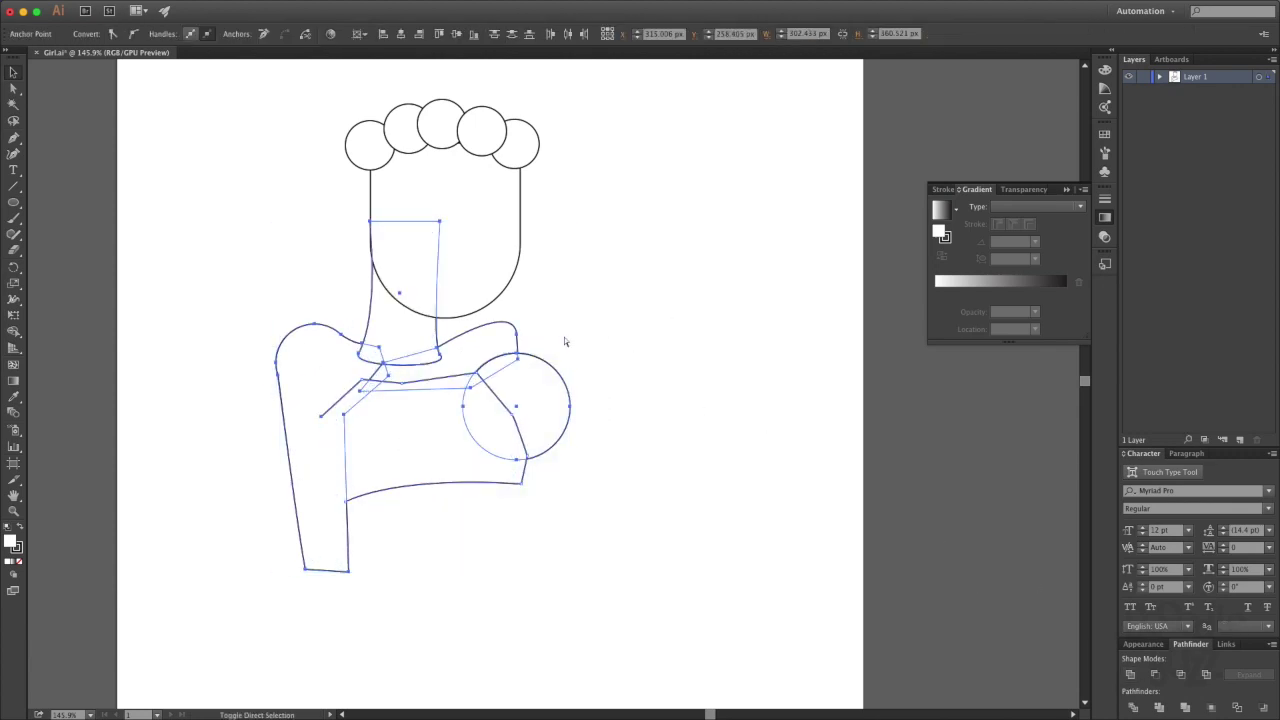
left_click(449, 437)
left_click(408, 337, "shift")
key("super+4")
right_click(477, 326)
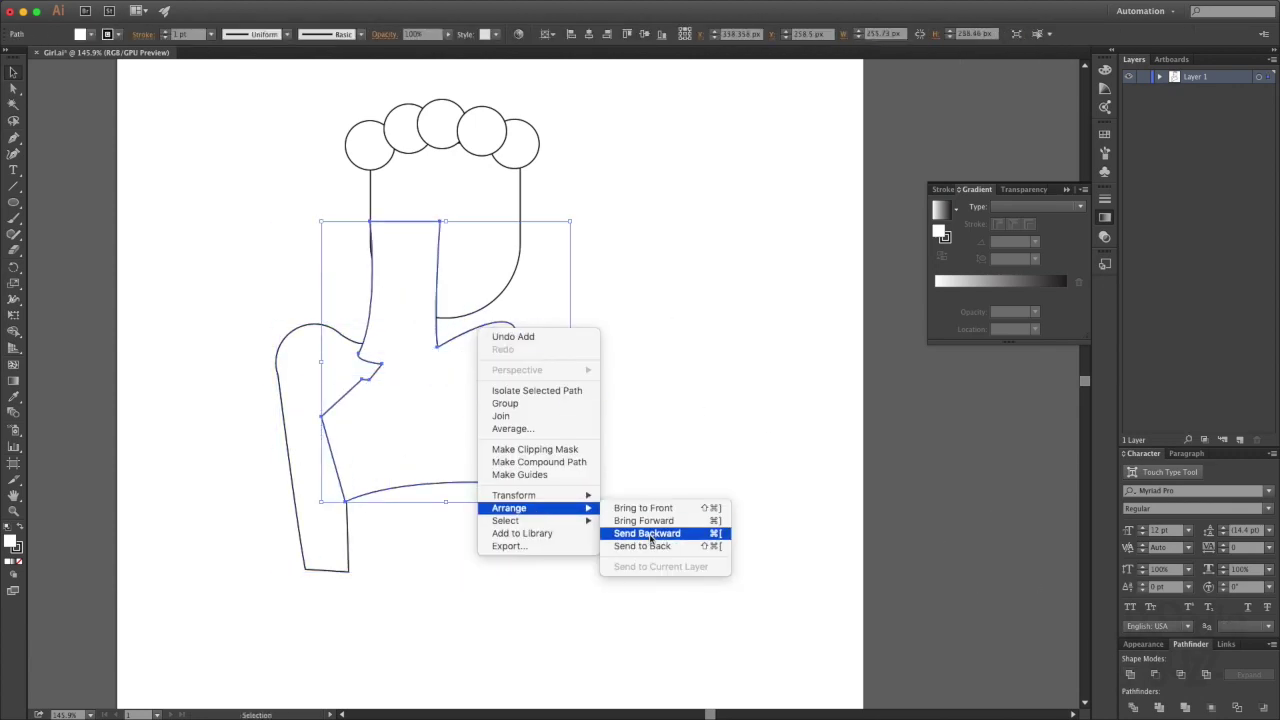
left_click(657, 531)
left_click(610, 470)
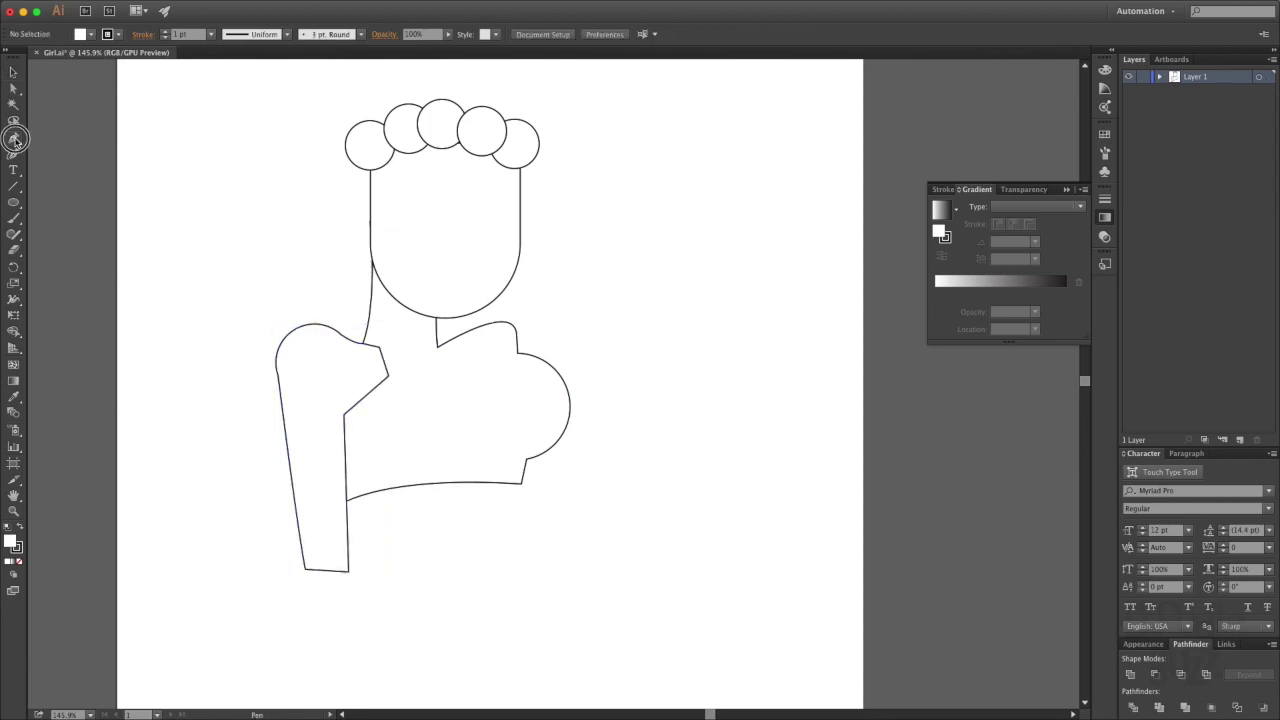
Pen-draw a curved bust shape on top, and place the torso in front of the arm.
left_click(532, 356)
left_click_drag(454, 402, 444, 444)
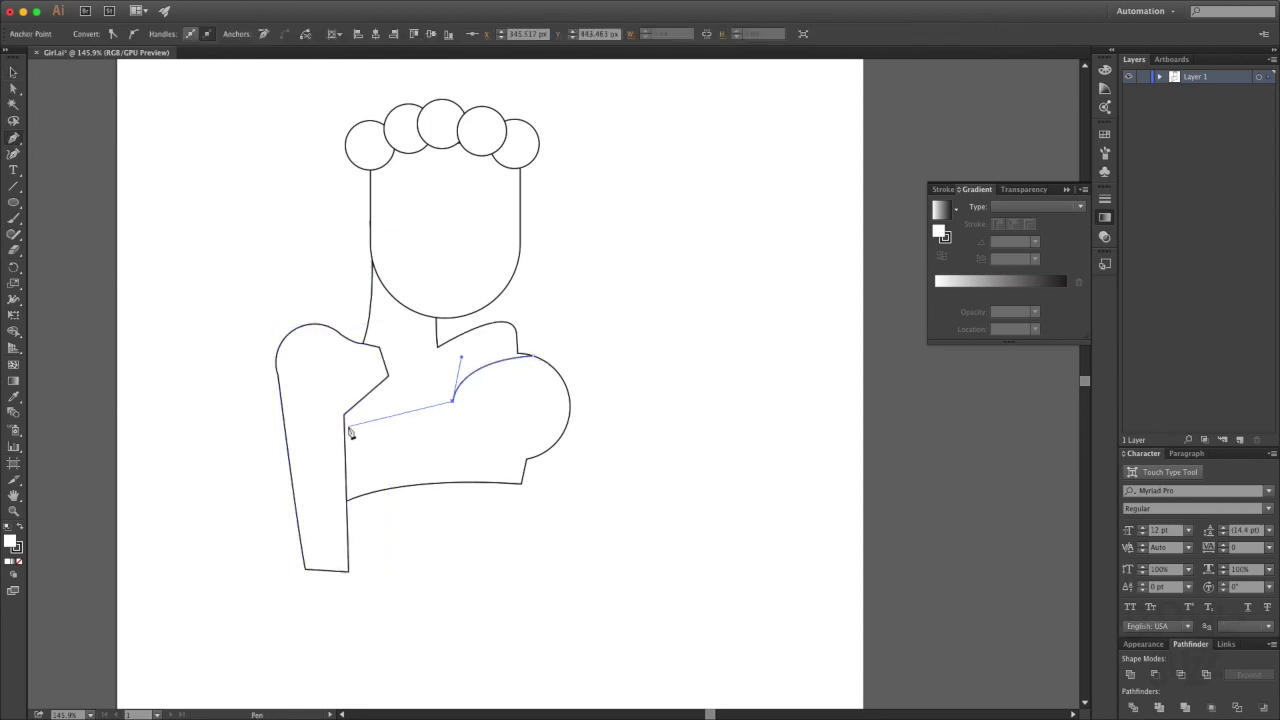
left_click_drag(330, 462, 304, 523)
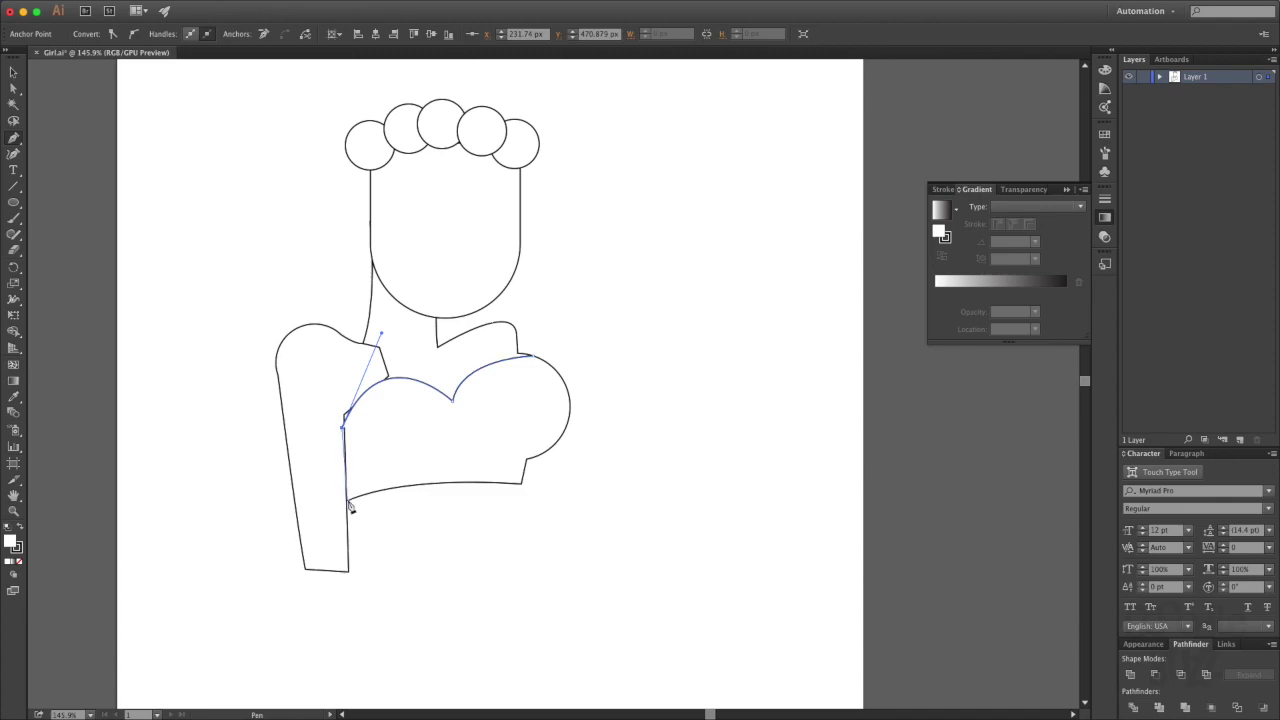
left_click(348, 507)
key("v")
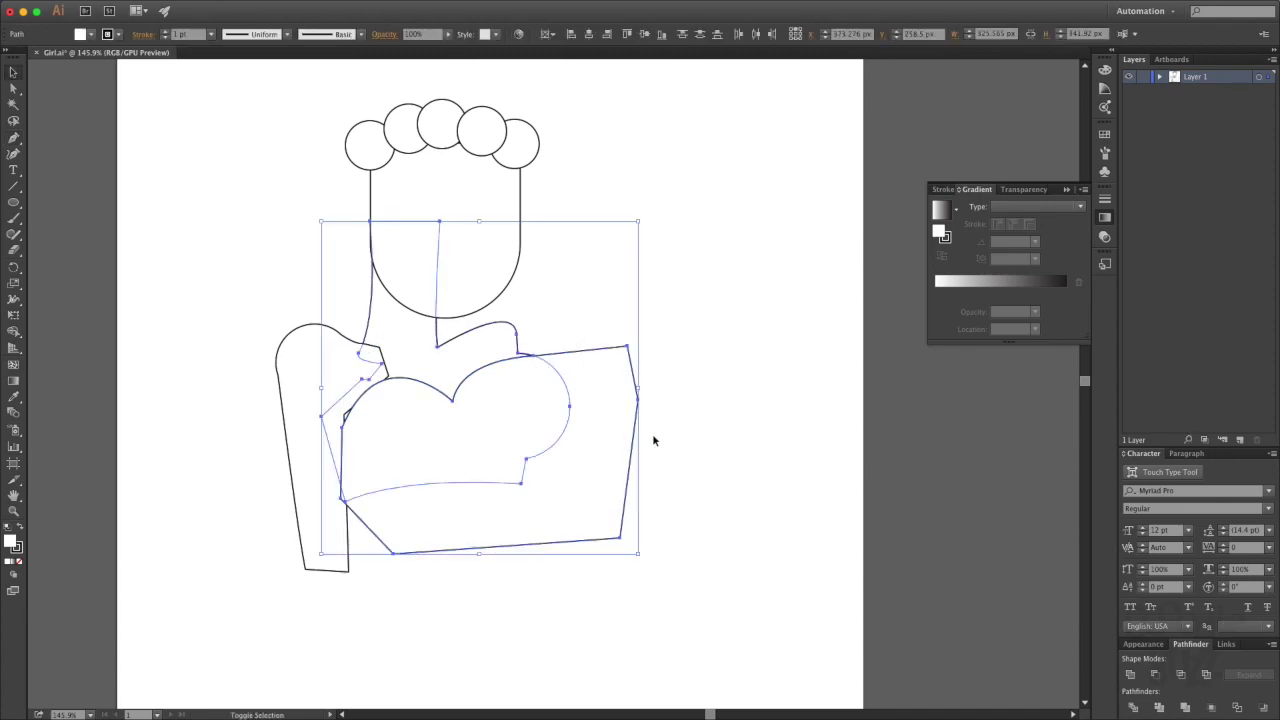
left_click(663, 404)
right_click(344, 346)
left_click(530, 523)
left_click(766, 314)
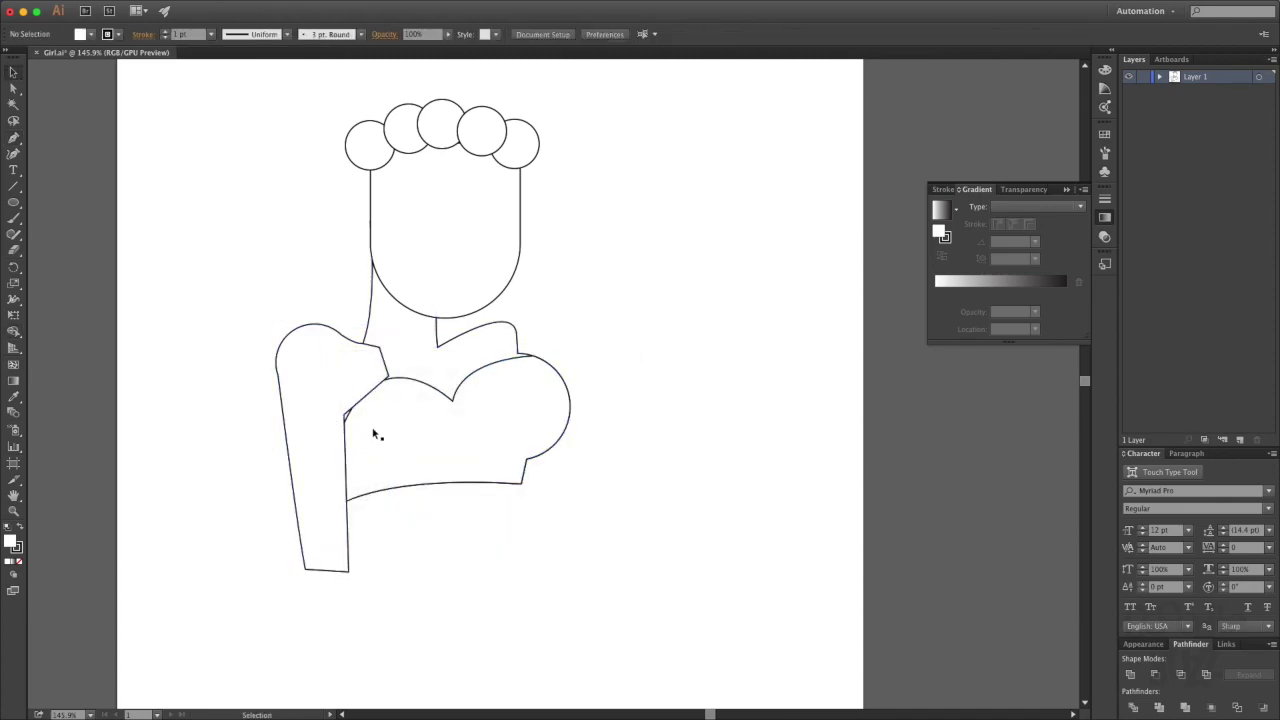
right_click(411, 396)
left_click(570, 569)
Pen-draw a closed curved hip shape and send it behind the arm.
left_click(680, 420)
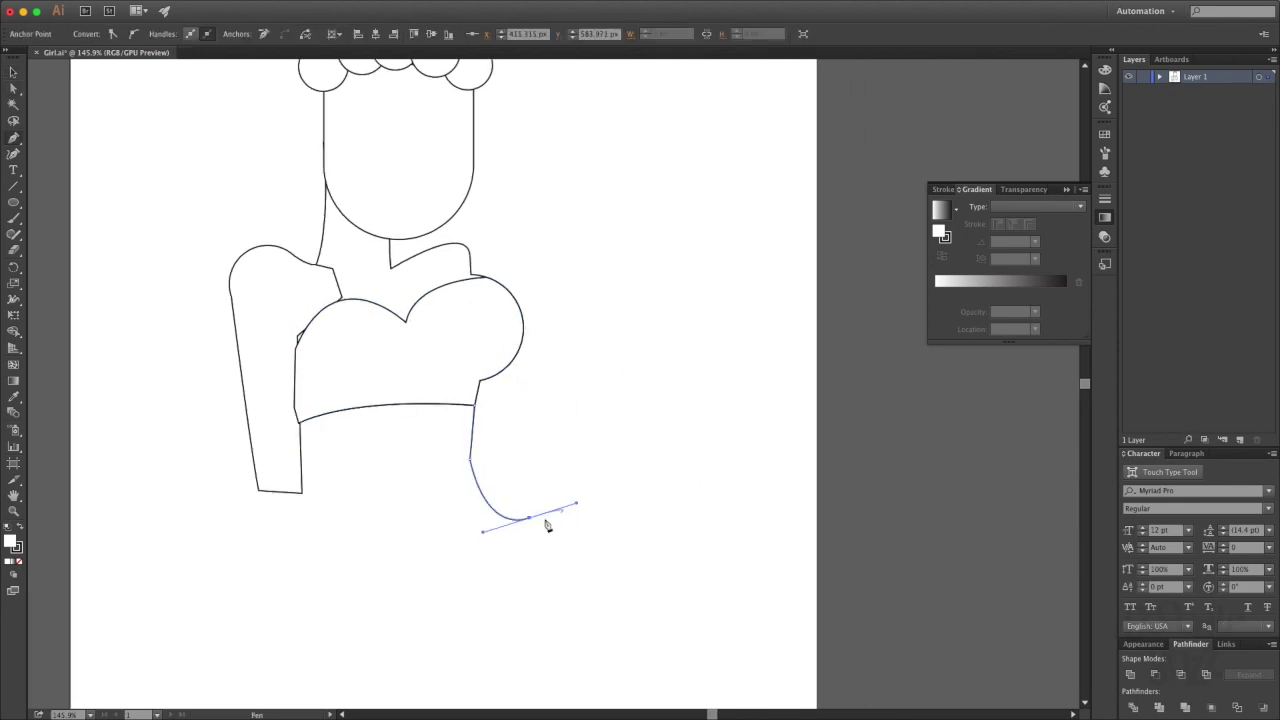
left_click_drag(353, 605, 221, 574)
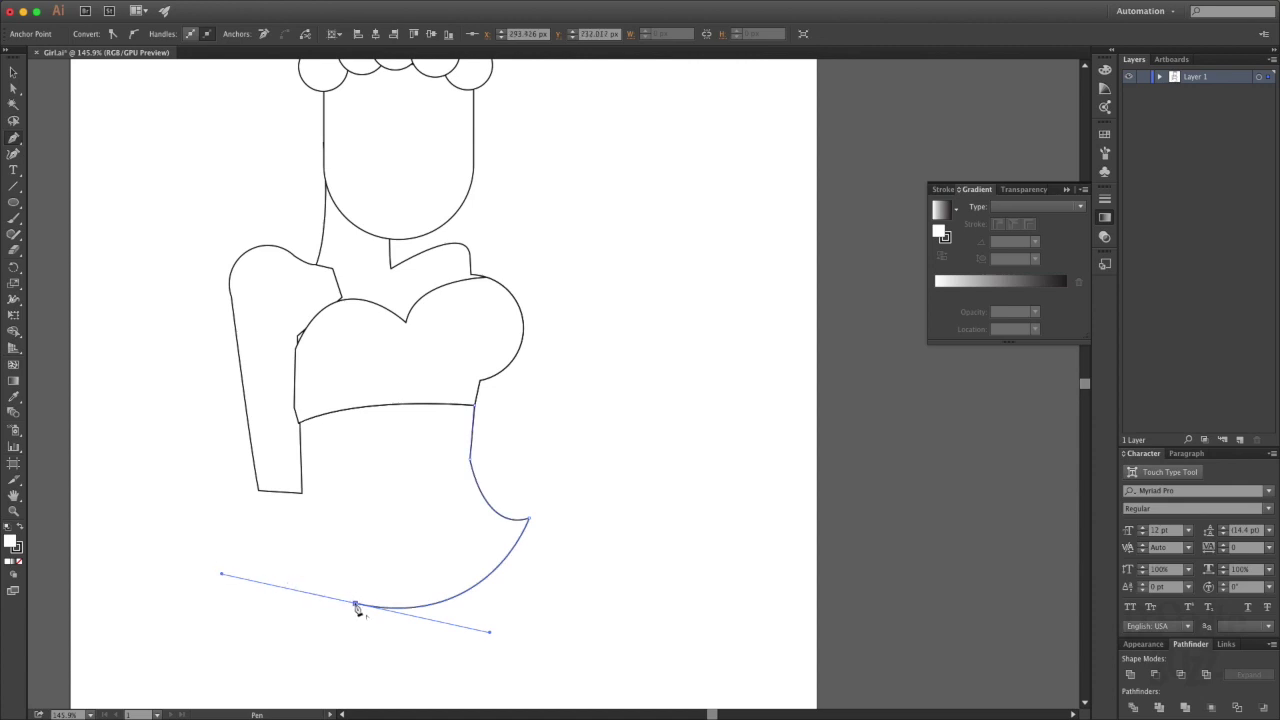
left_click_drag(338, 547, 342, 515)
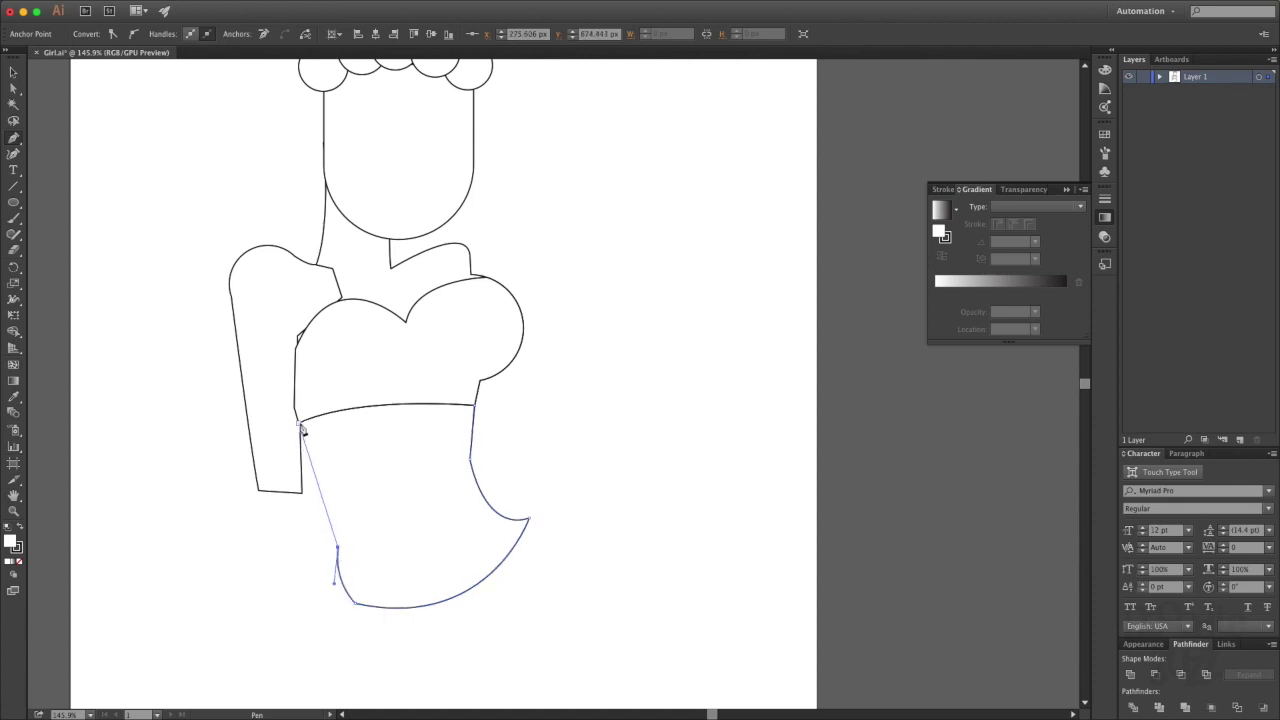
left_click(480, 379)
right_click(400, 409)
left_click(586, 569)
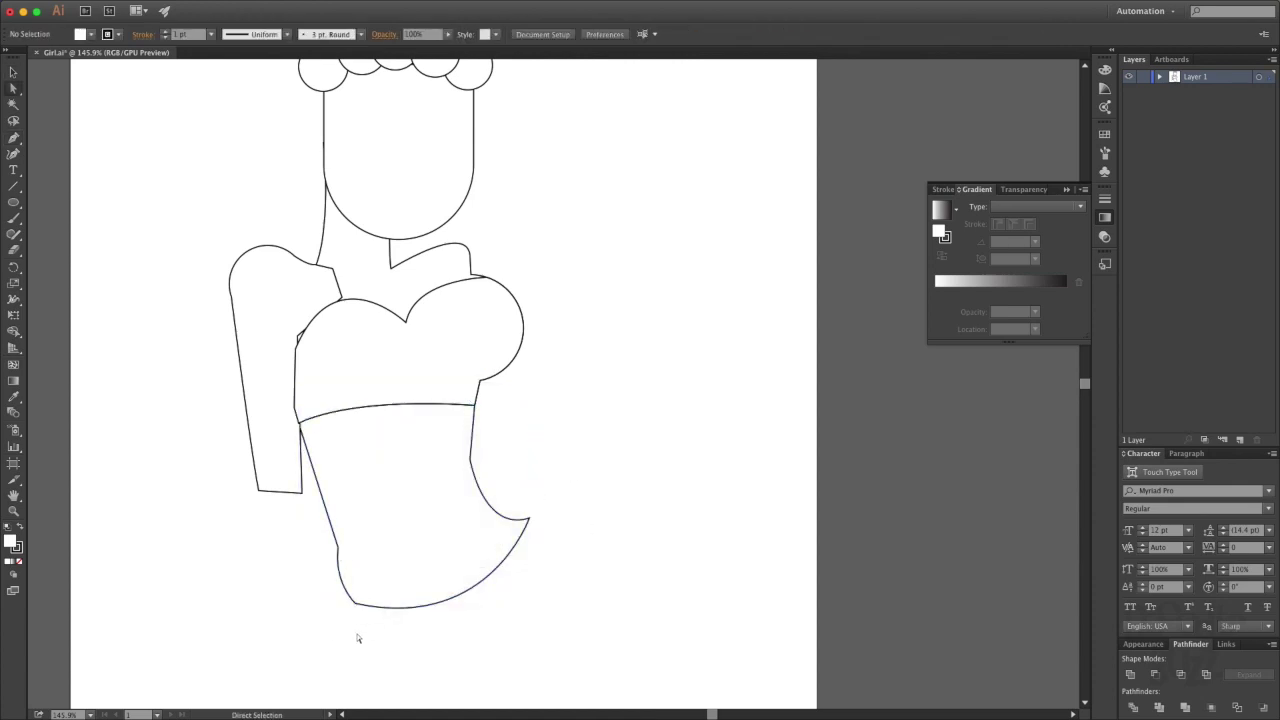
Smooth the hip shape's left-side curve by dragging its lower-left anchor handle.
key("a")
left_click(338, 608)
left_click_drag(338, 548, 318, 576)
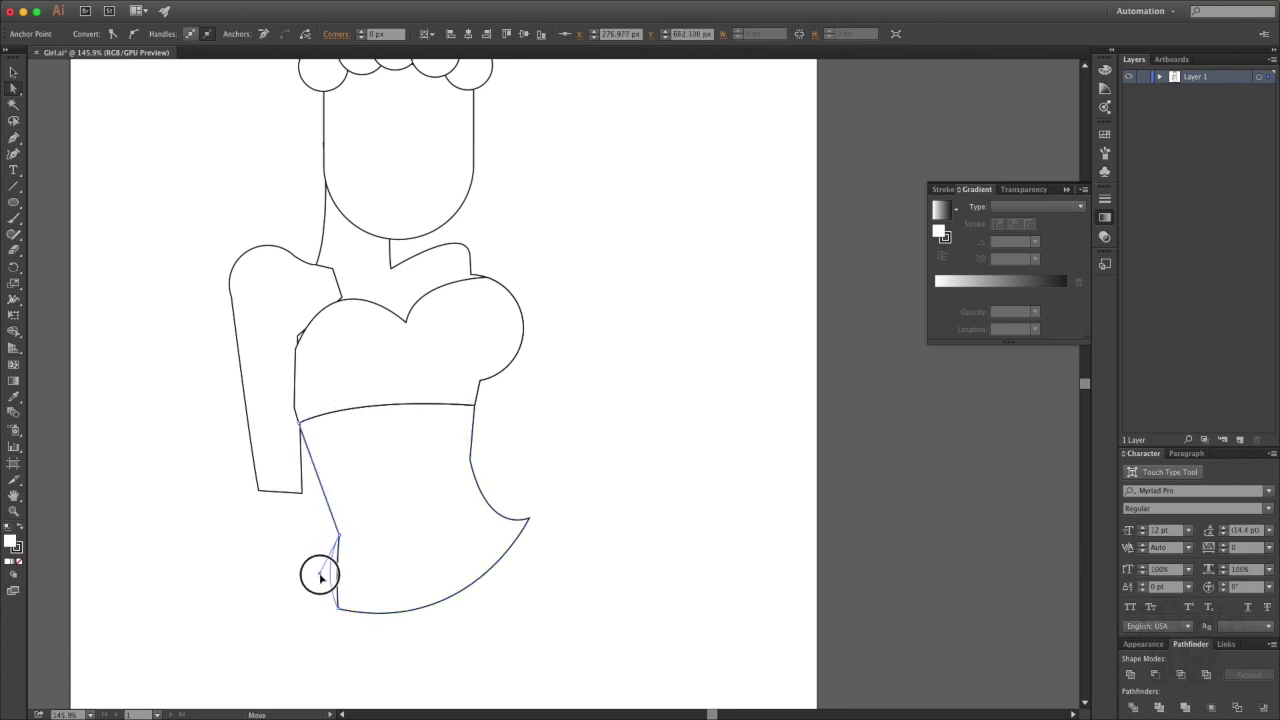
key("v")
left_click(524, 430)
scroll(524, 430, "up", 2)
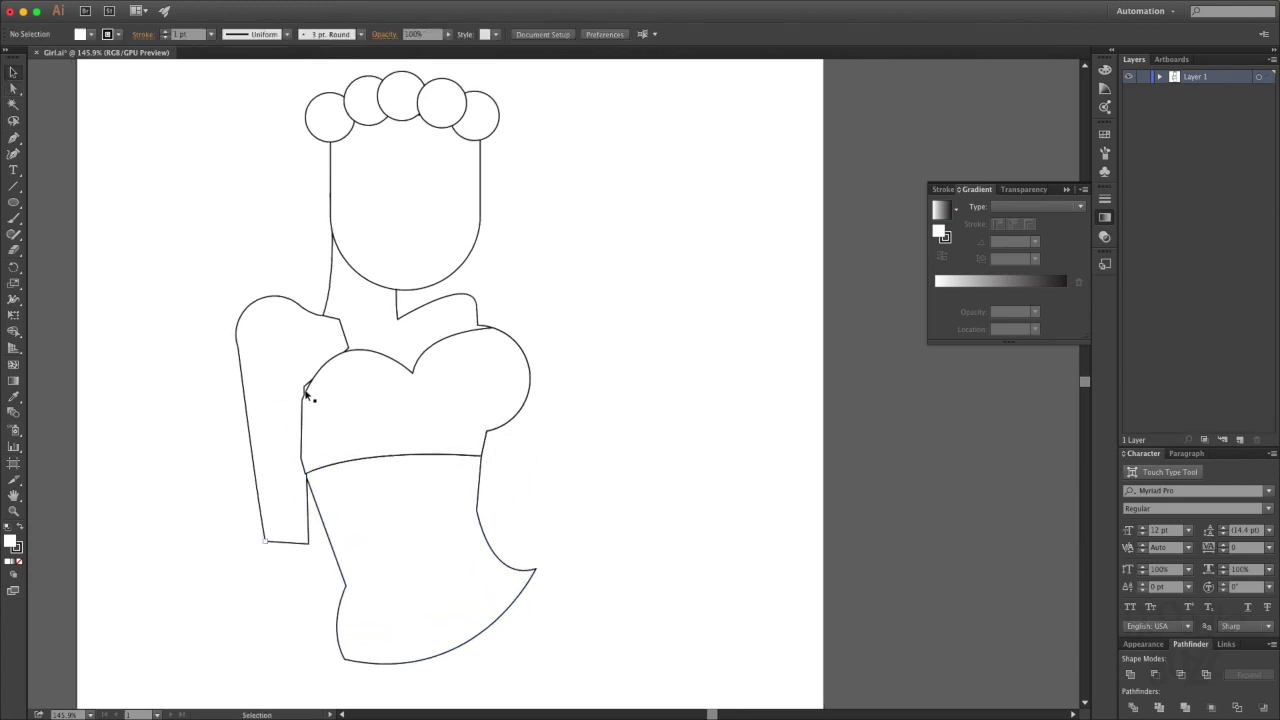
Pen-draw a forearm hanging down from the left elbow toward the wrist.
left_click(316, 340)
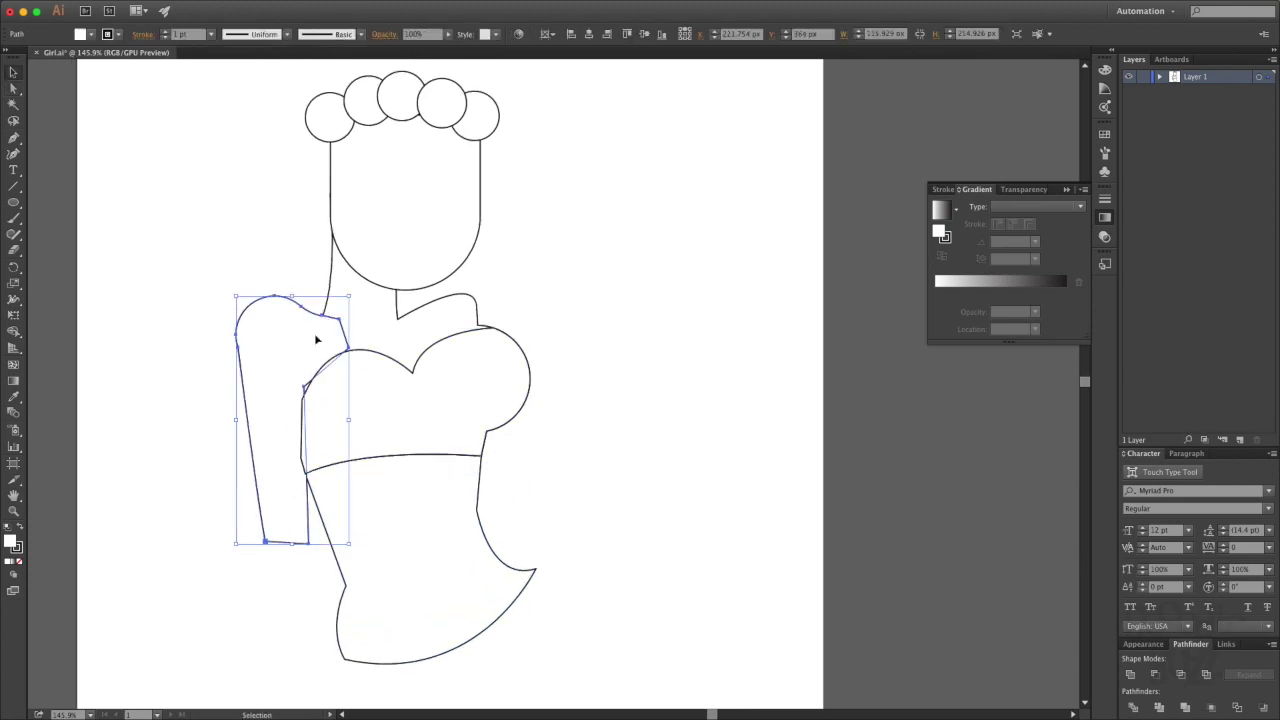
left_click(205, 578)
scroll(245, 520, "down", 3)
scroll(240, 400, "down", 2)
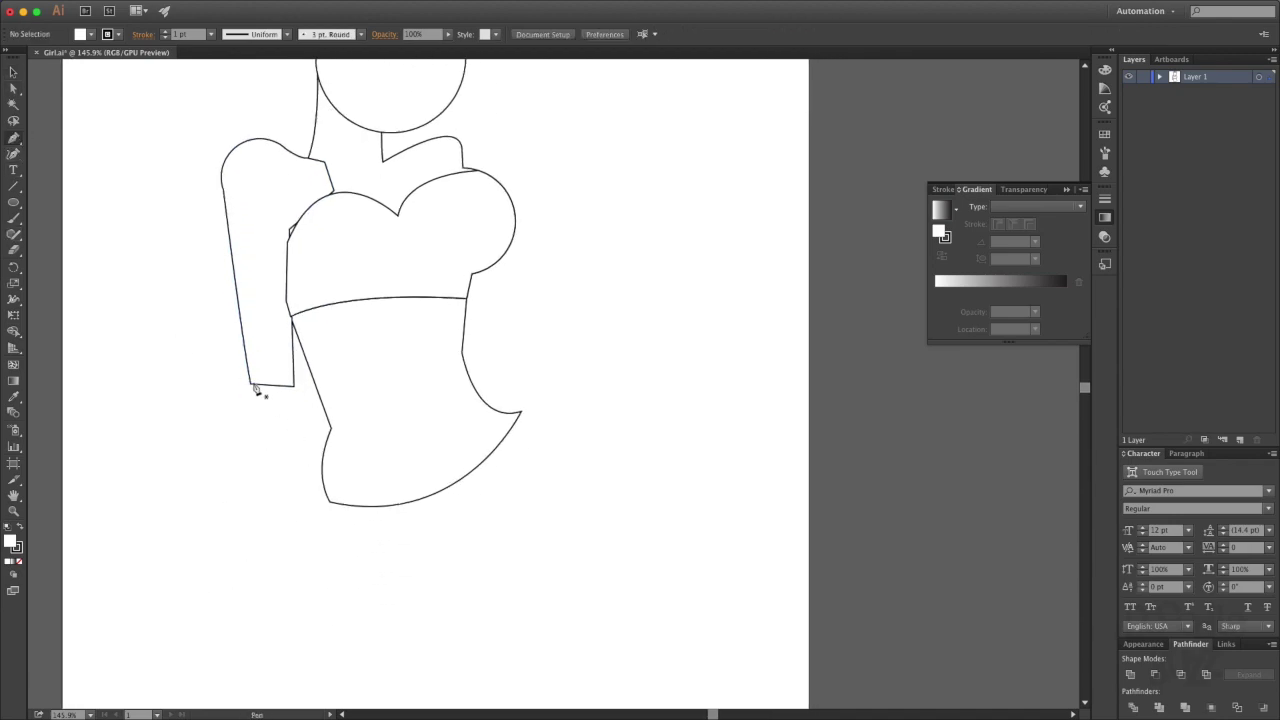
left_click(251, 385)
left_click_drag(251, 470, 271, 541)
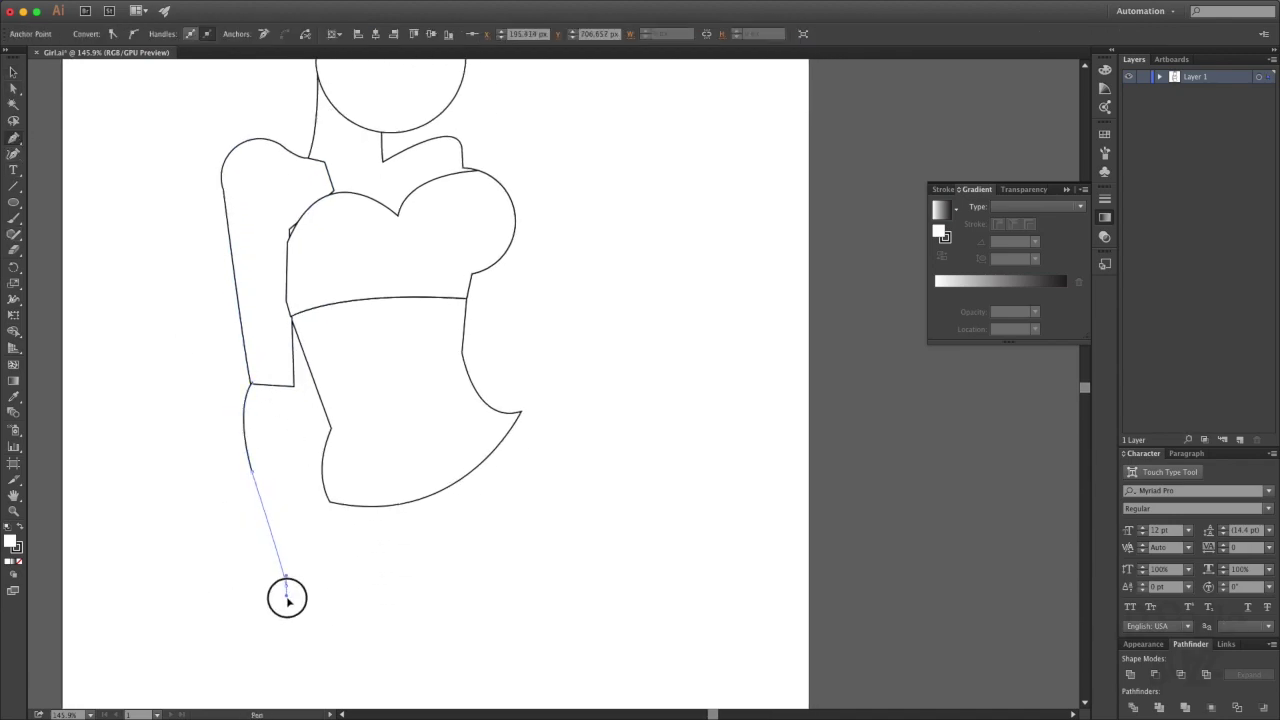
left_click_drag(293, 387, 281, 346)
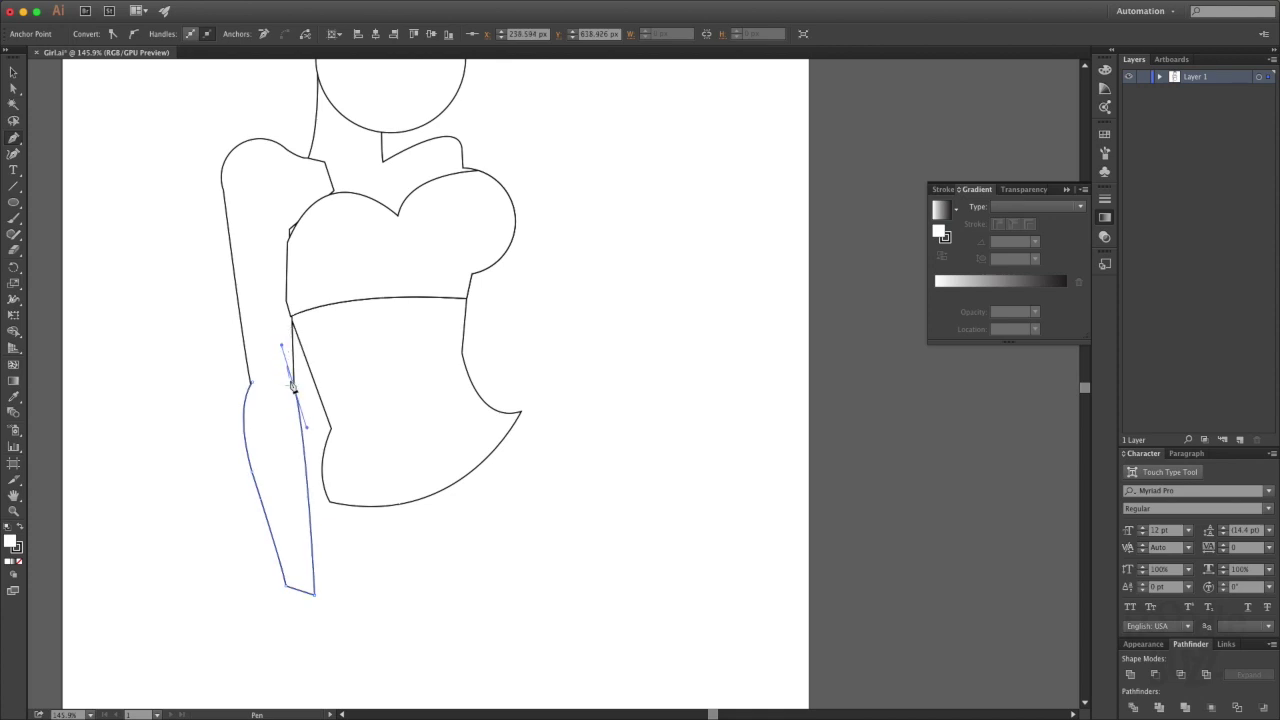
right_click(262, 404)
scroll(480, 528, "left", 2)
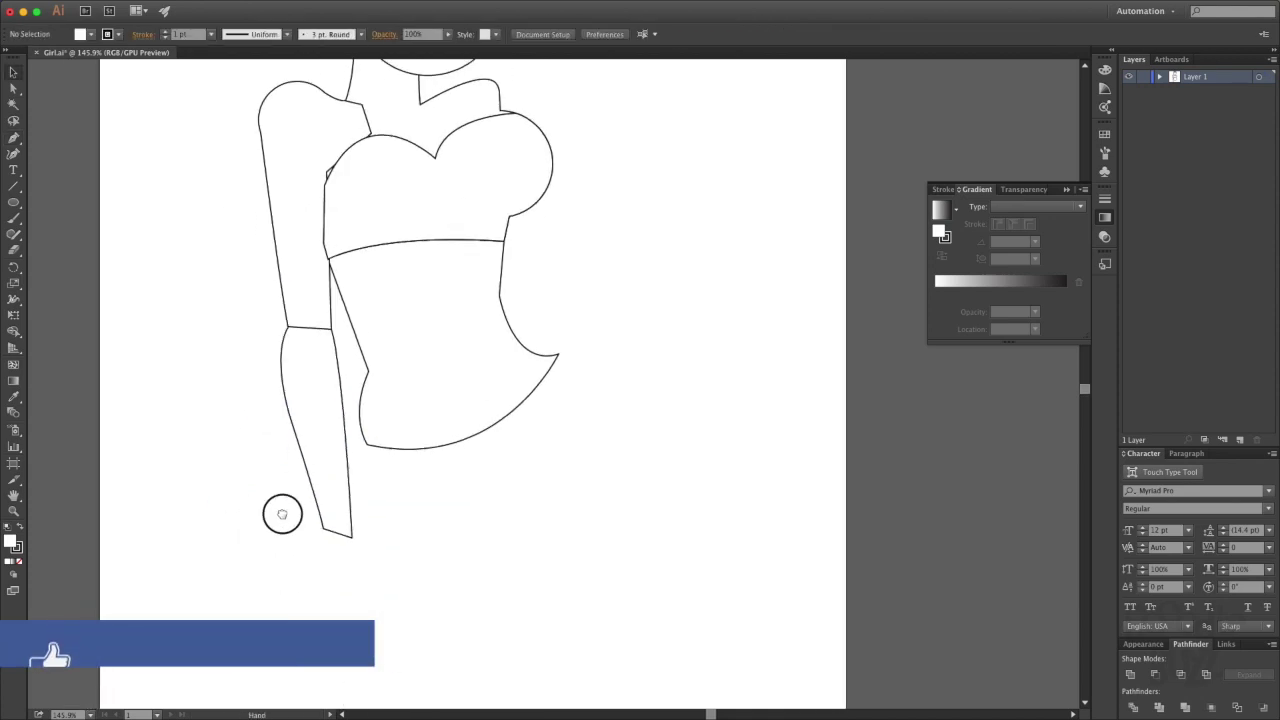
scroll(280, 514, "down", 2)
Draw an angular hand with pointed fingers at the forearm's lower end.
left_click(12, 142)
left_click_drag(323, 526, 277, 516)
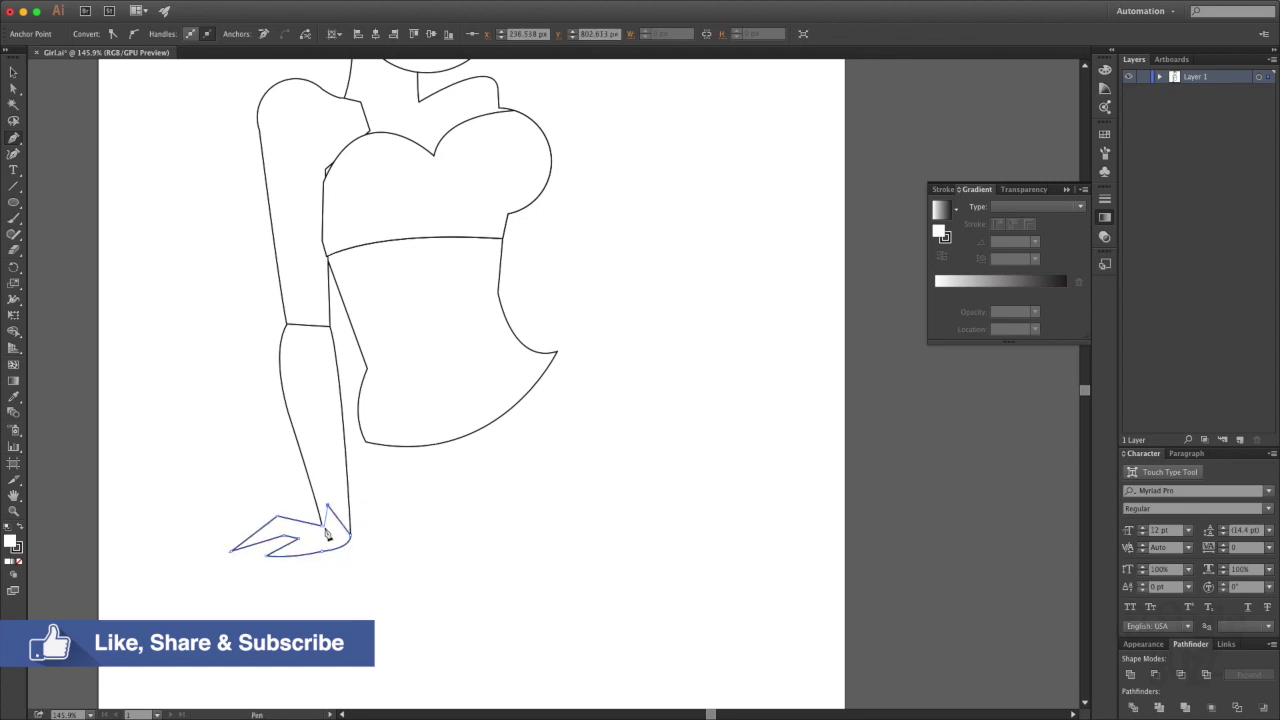
left_click(231, 551)
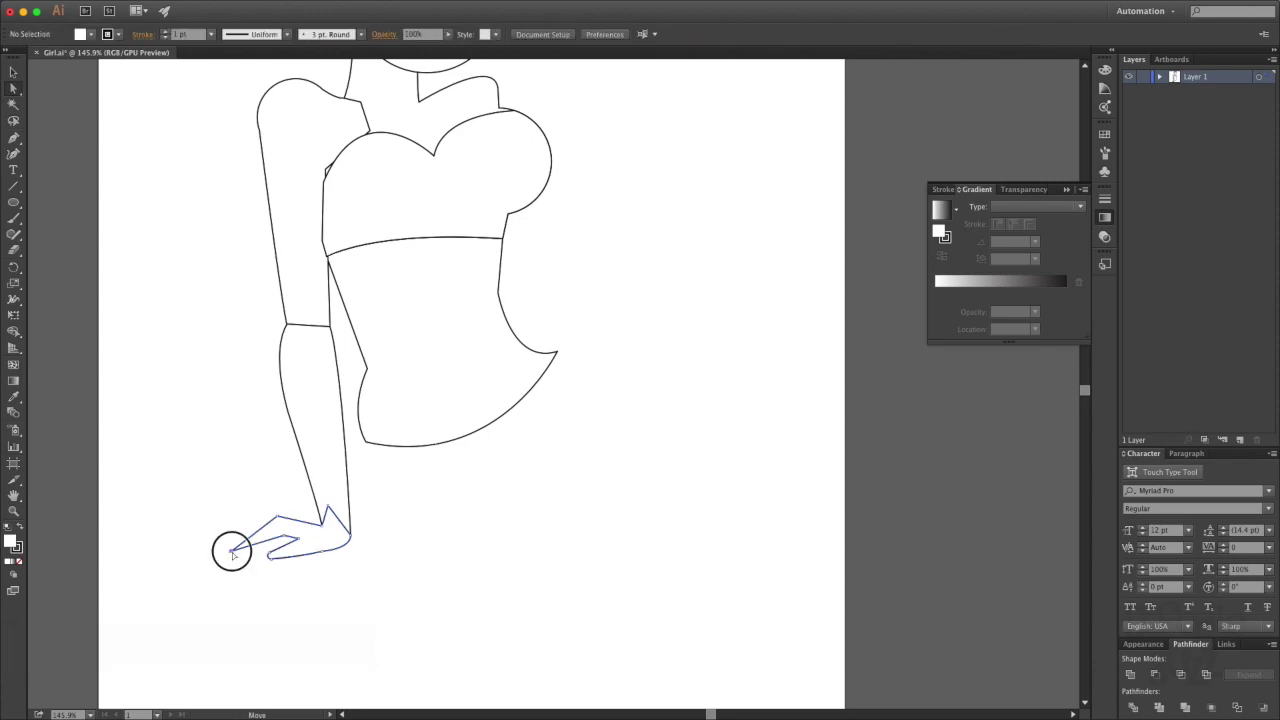
key("a")
left_click(231, 551)
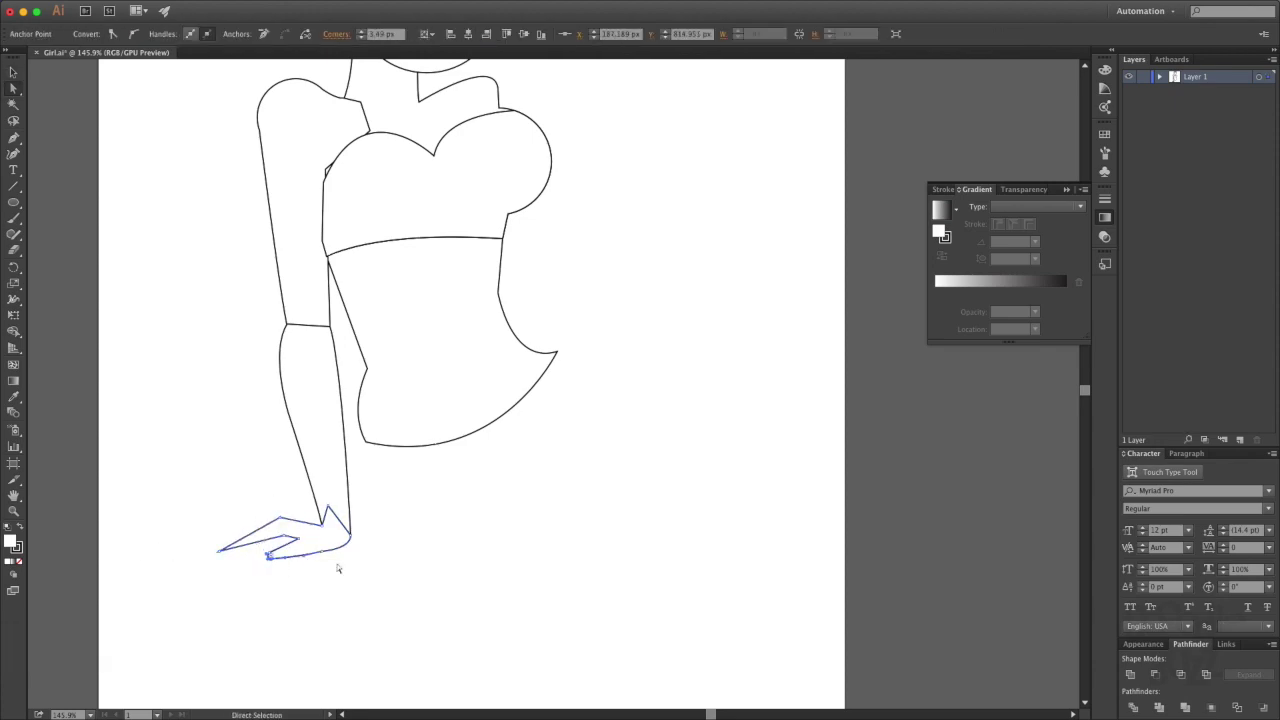
scroll(337, 400, "up", 3)
left_click(286, 614)
left_click(250, 300, "shift")
Send the arm to the back and zoom in on the torso.
left_click(640, 400)
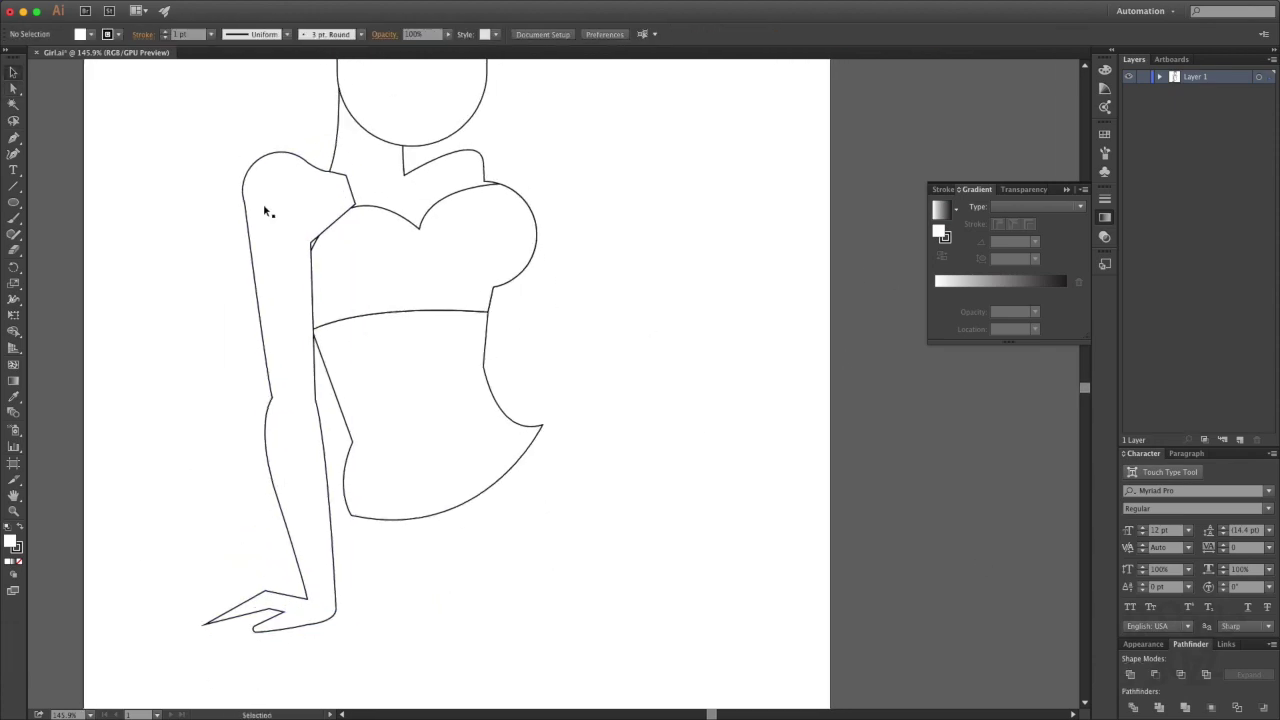
right_click(270, 190)
left_click(457, 409)
left_click(546, 281)
key("ctrl+minus")
key("ctrl+minus")
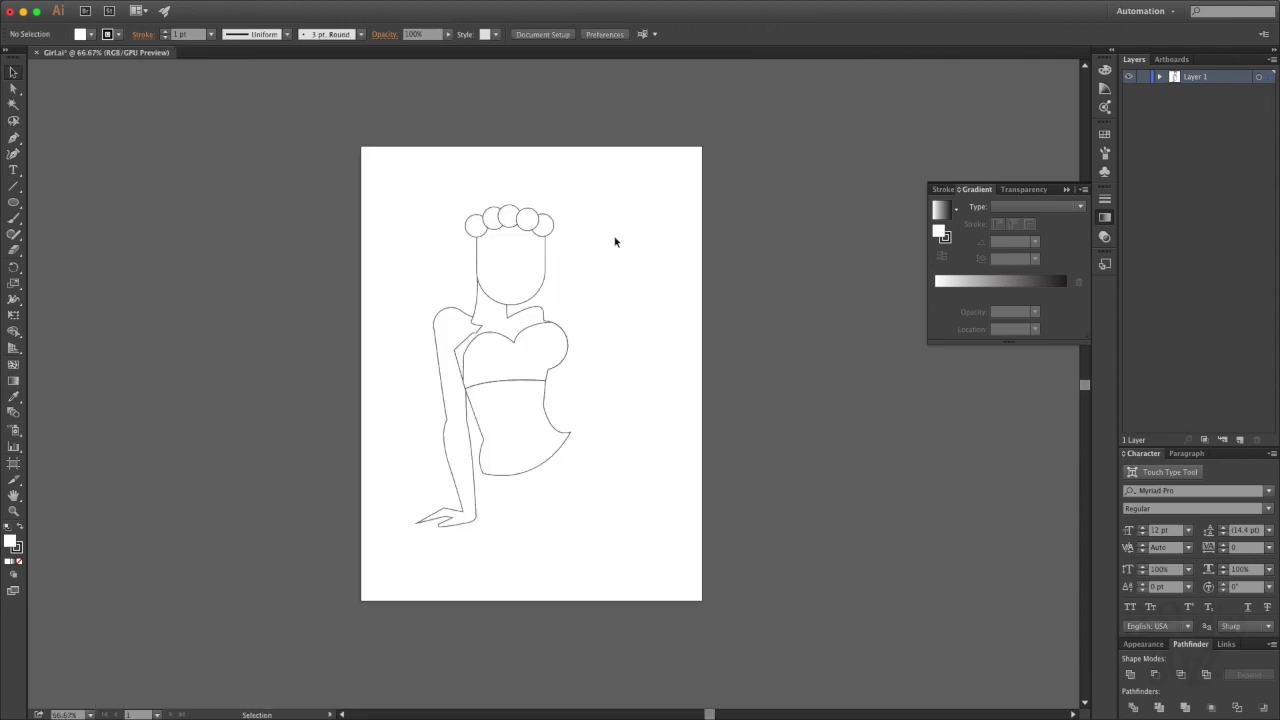
left_click_drag(551, 237, 720, 437)
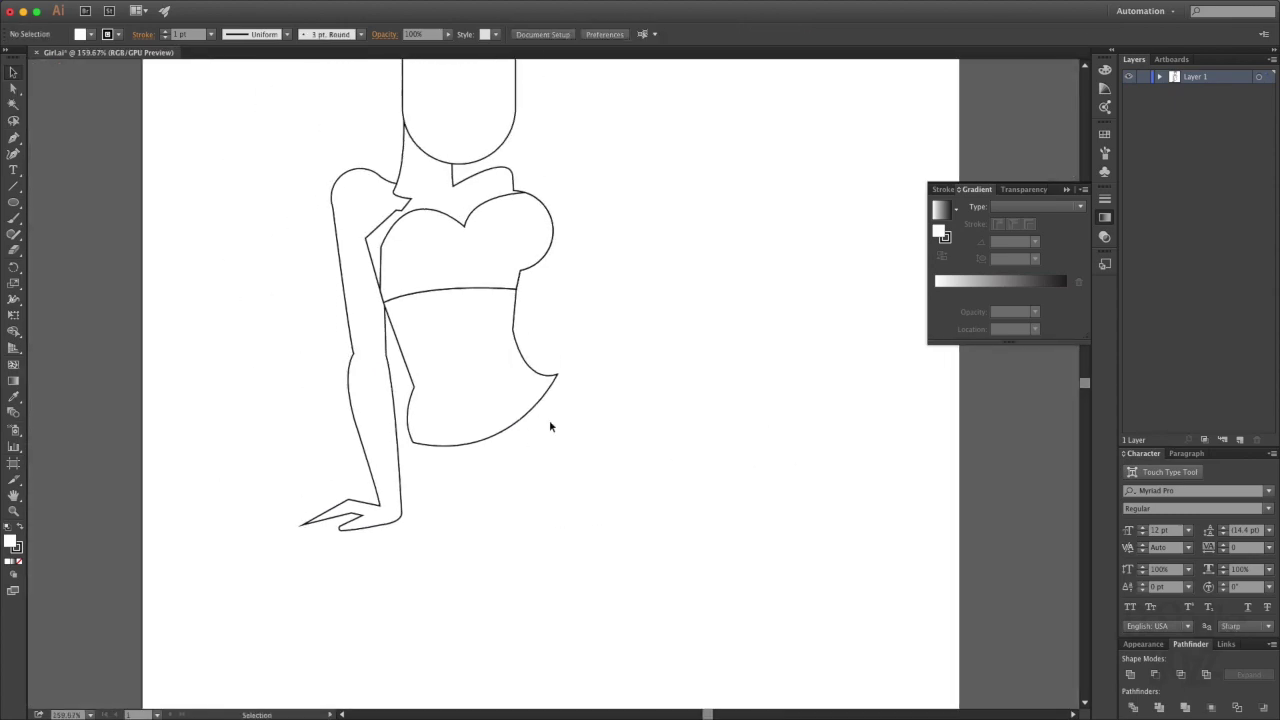
Pen-draw bikini bottoms from the waist tip, send them behind the torso, and curve their left side.
left_click_drag(557, 374, 581, 374)
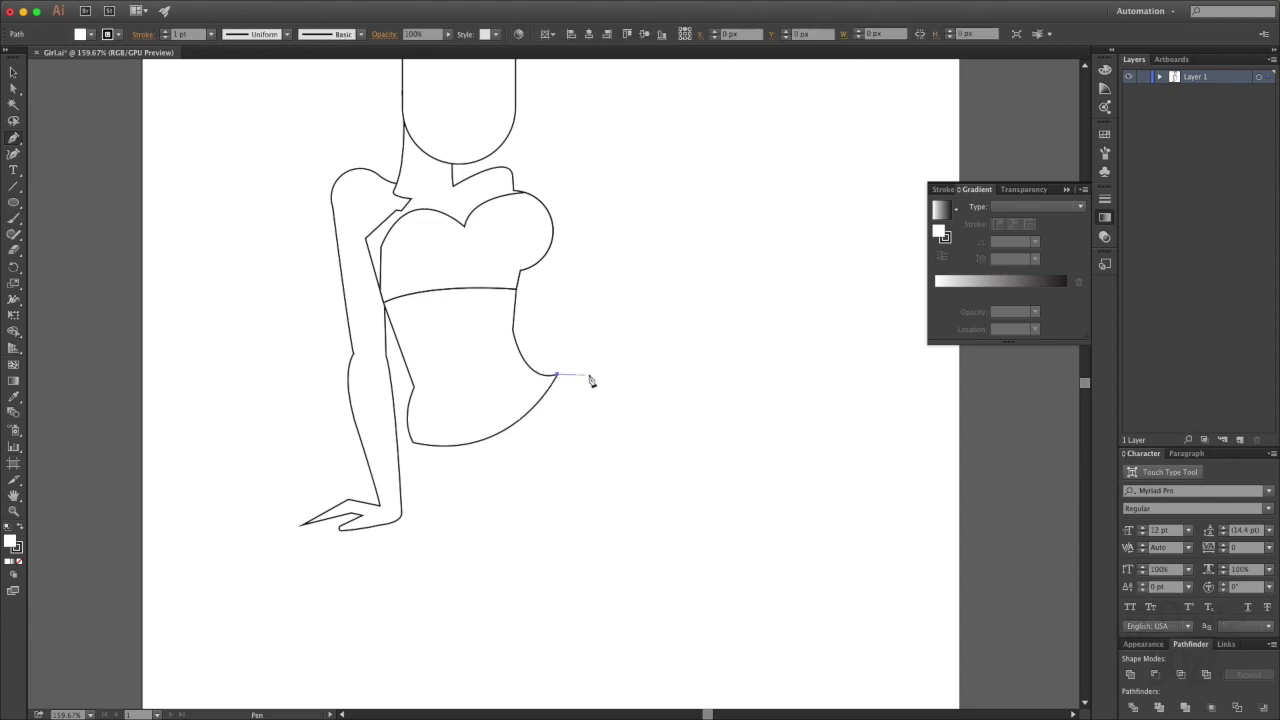
left_click_drag(424, 507, 421, 552)
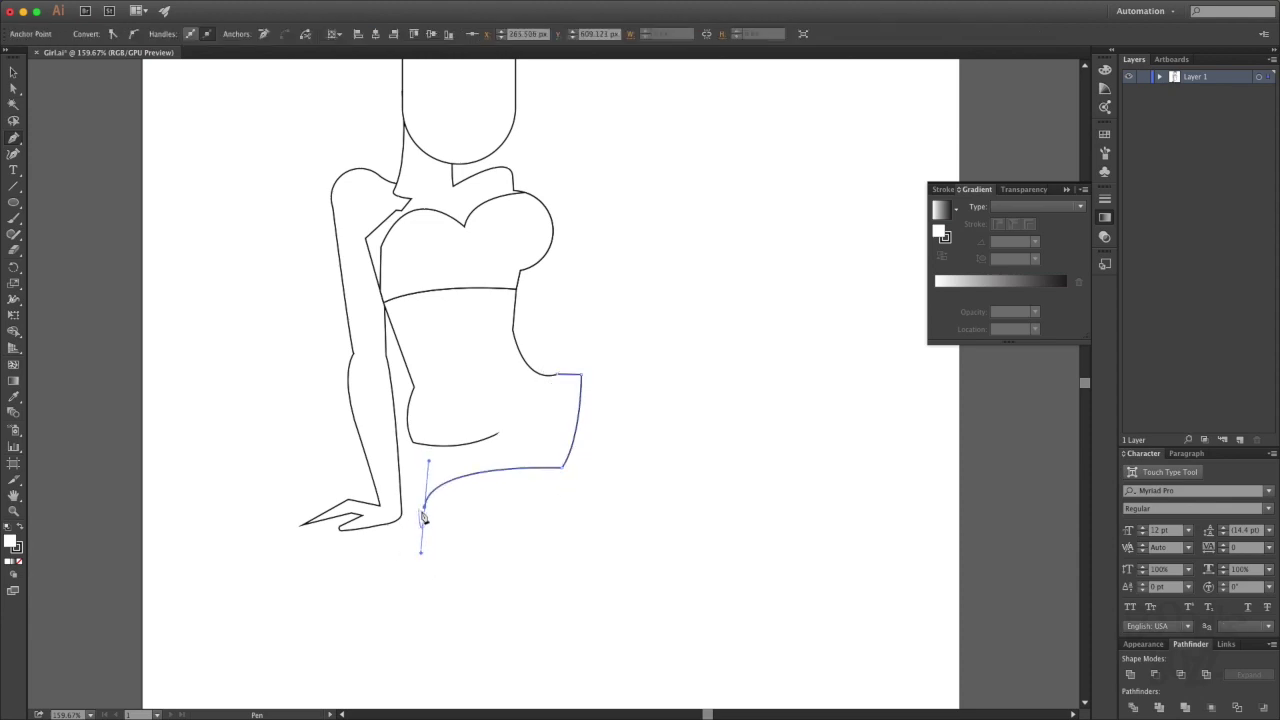
left_click_drag(436, 405, 417, 450)
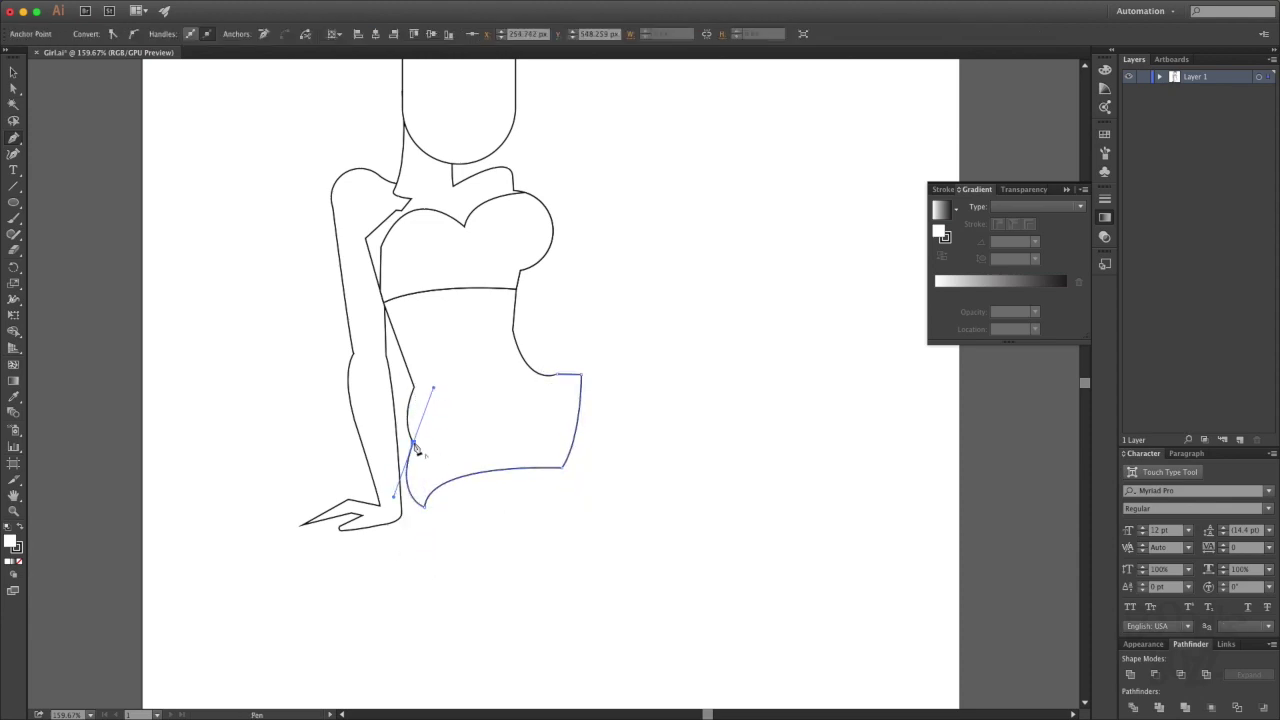
right_click(514, 398)
left_click(686, 540)
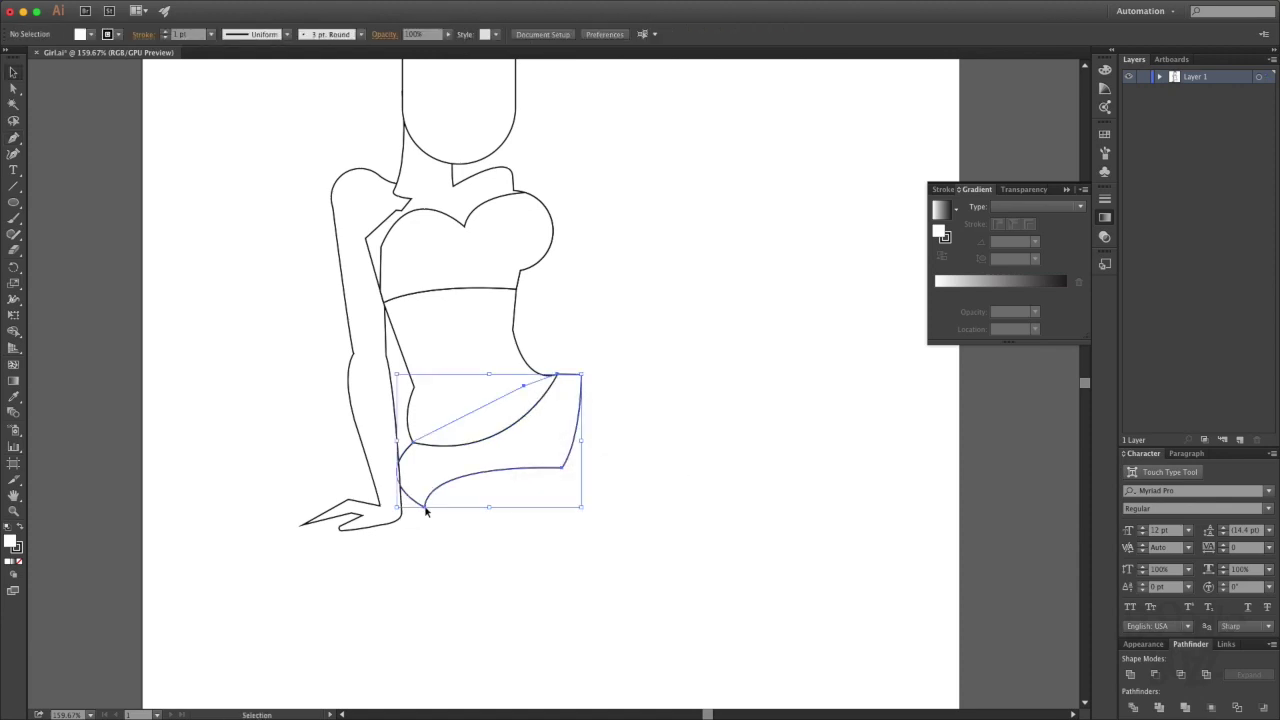
left_click(413, 441)
mouse_move(413, 441)
left_mouse_down()
mouse_move(419, 503)
mouse_move(433, 499)
left_mouse_up()
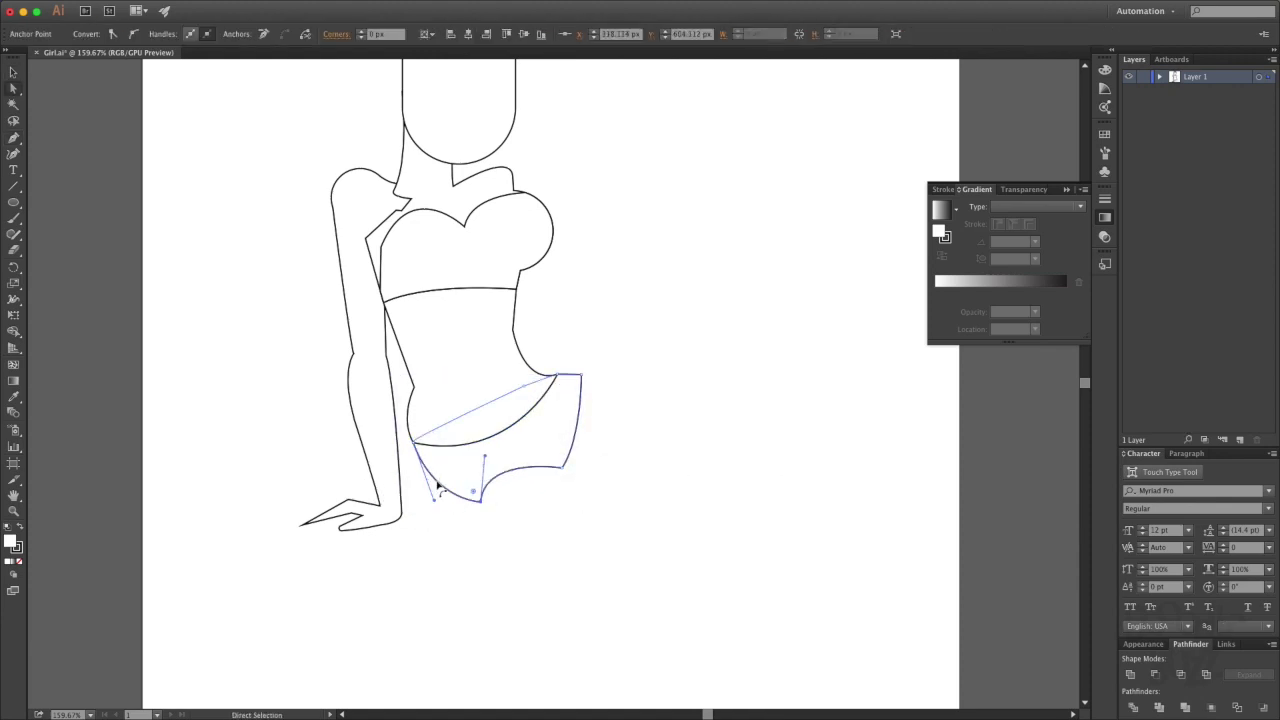
Restack the arm behind the torso after adding the briefs.
key("a")
left_click(571, 449)
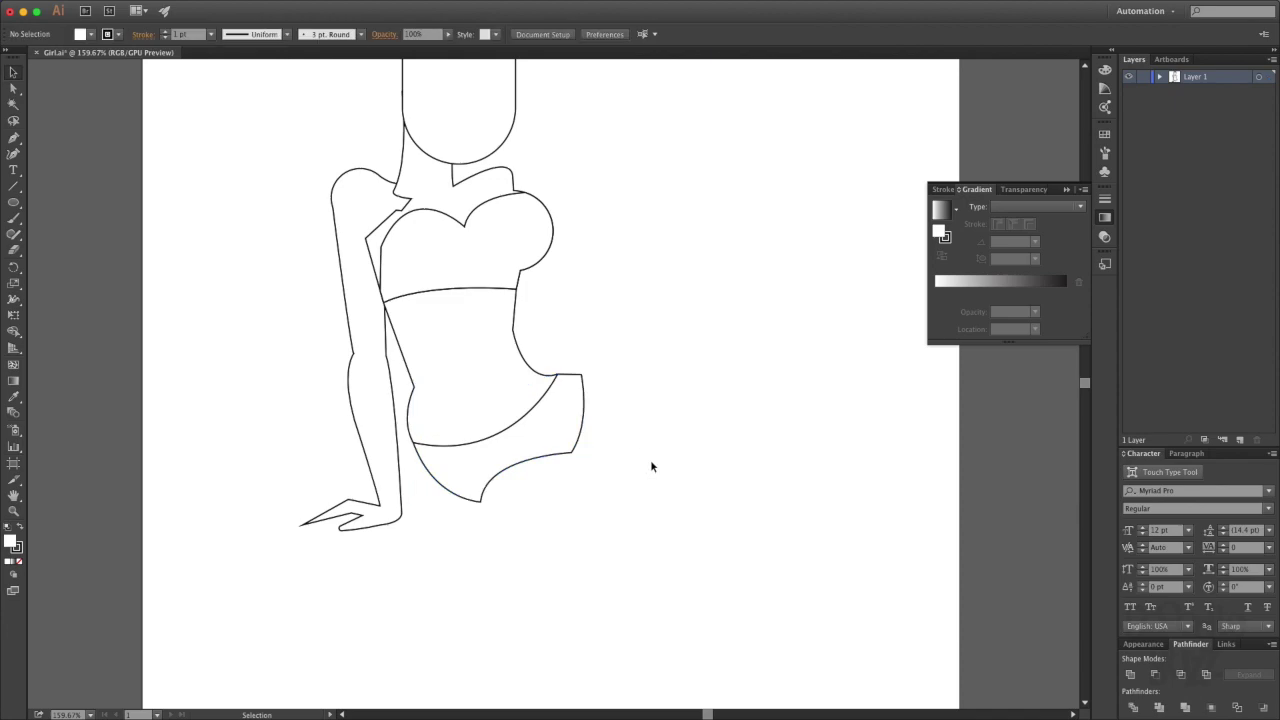
left_click_drag(557, 374, 549, 489)
right_click(333, 295)
left_click(520, 551)
left_click(590, 335)
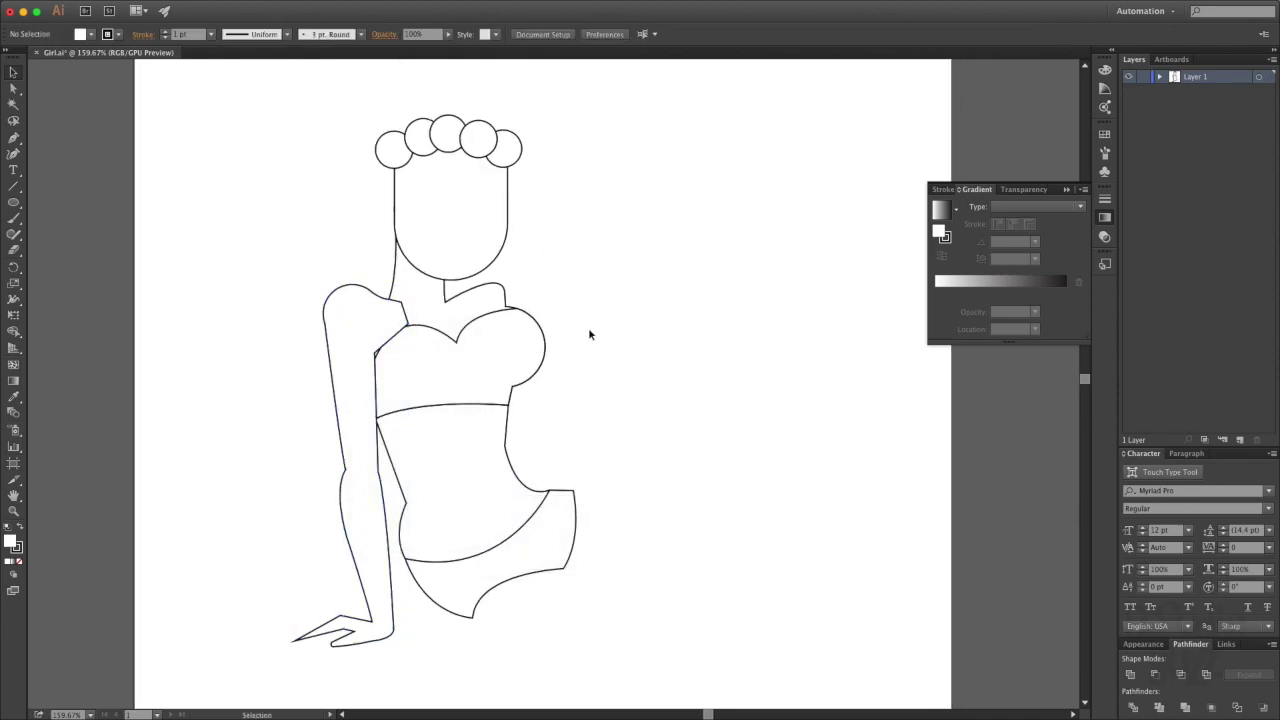
Draw an ellipse below the hips and stretch its right end into a point for the thigh.
scroll(679, 327, "down", 5)
scroll(605, 423, "right", 3)
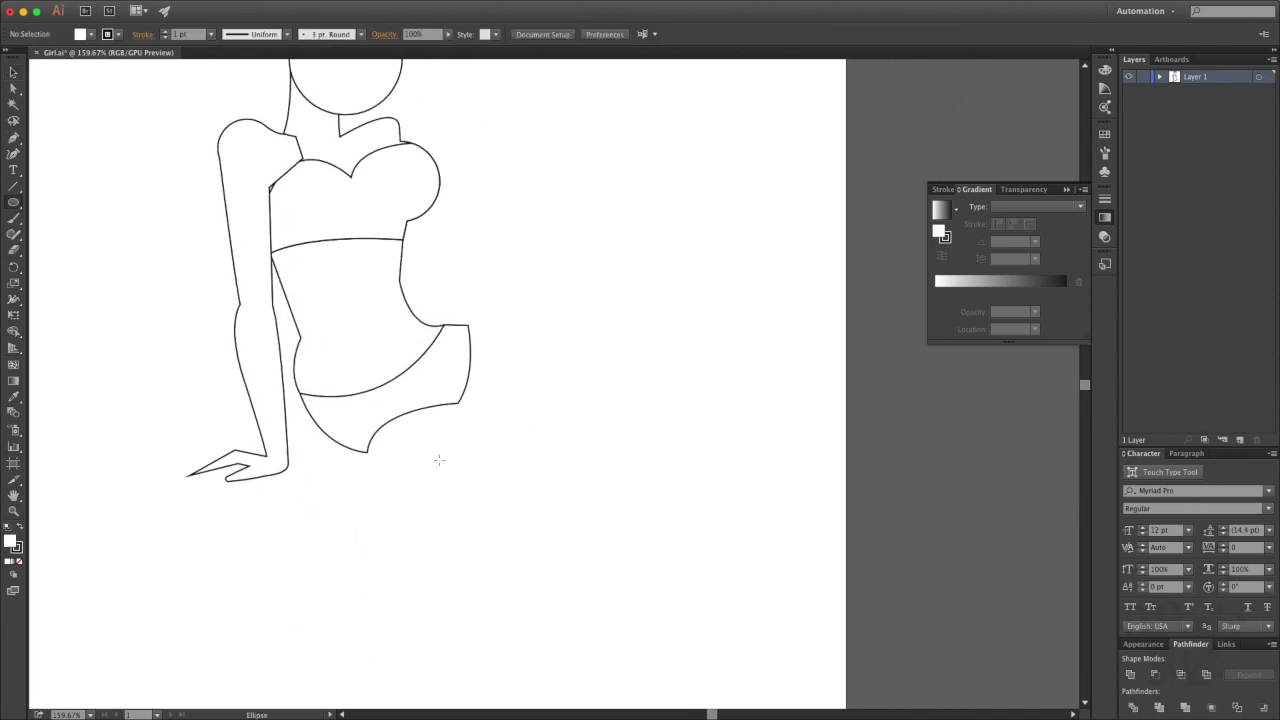
left_click_drag(340, 398, 588, 522)
key("a")
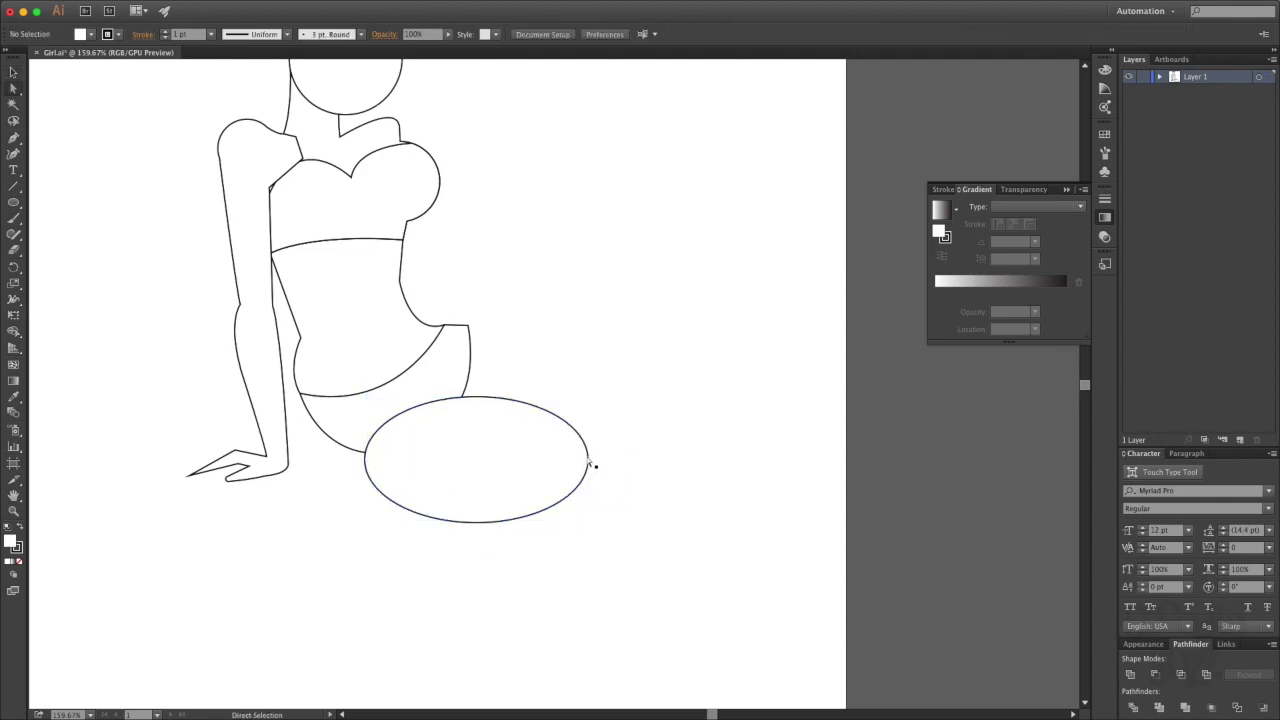
left_click_drag(588, 461, 680, 455)
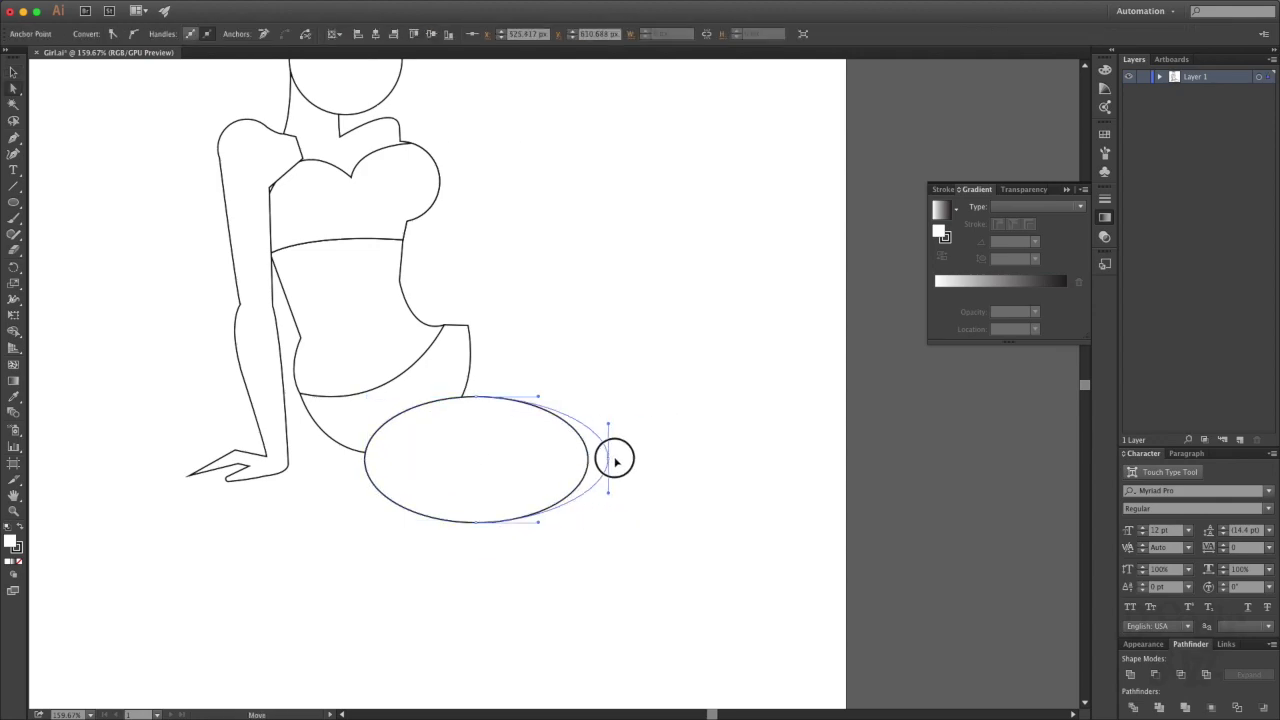
left_click(368, 465)
left_click(693, 466)
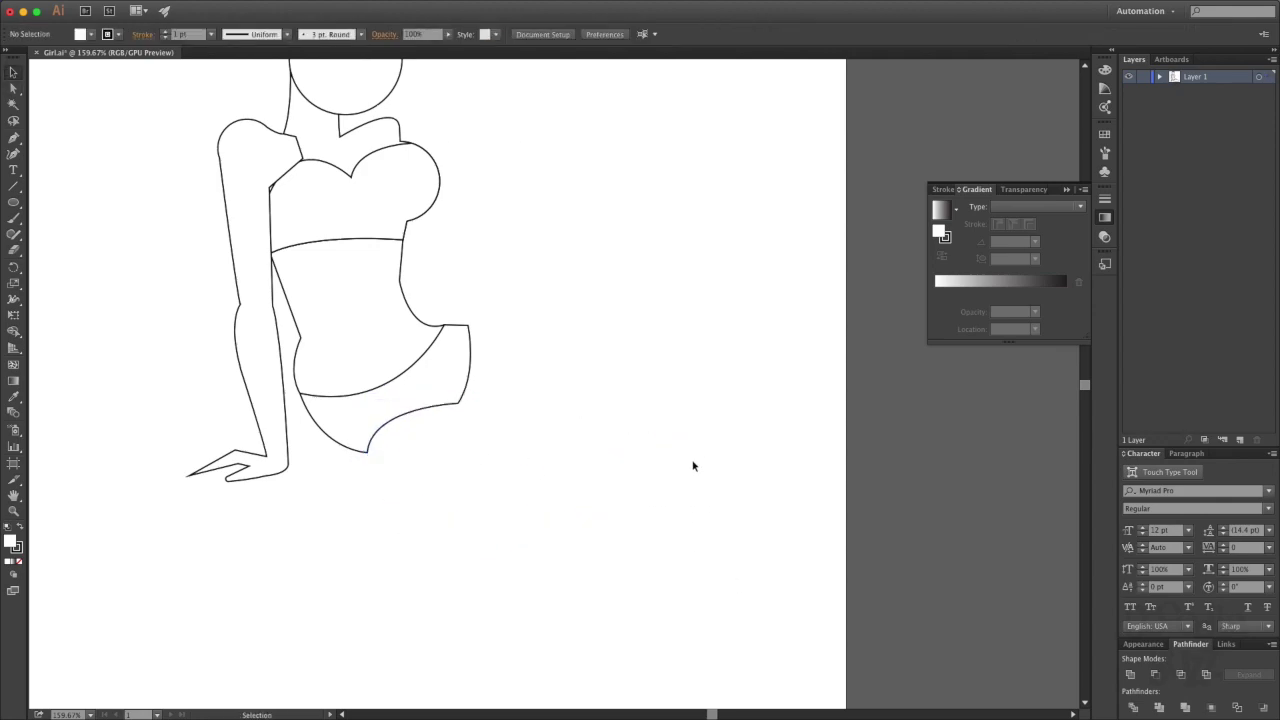
Draw a lower-leg shape from the hip corner out to the knee and send it behind the body.
left_click(459, 404)
left_click(643, 421)
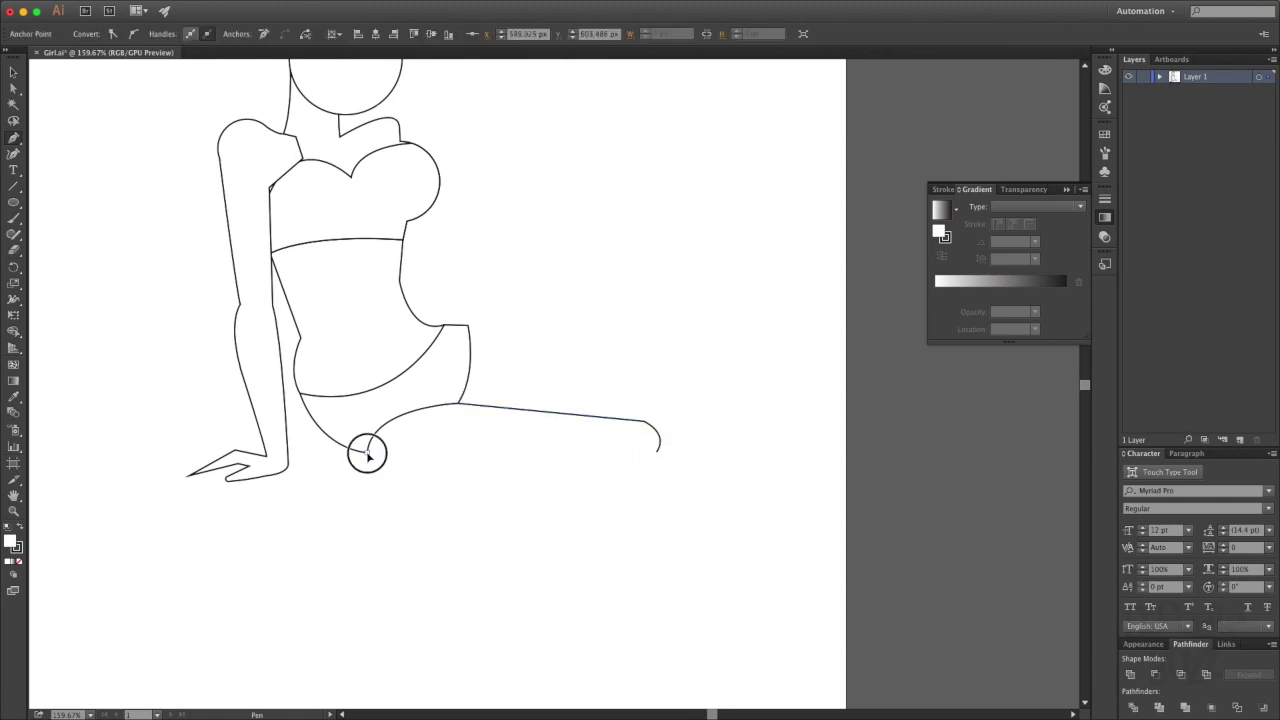
left_click_drag(353, 450, 245, 386)
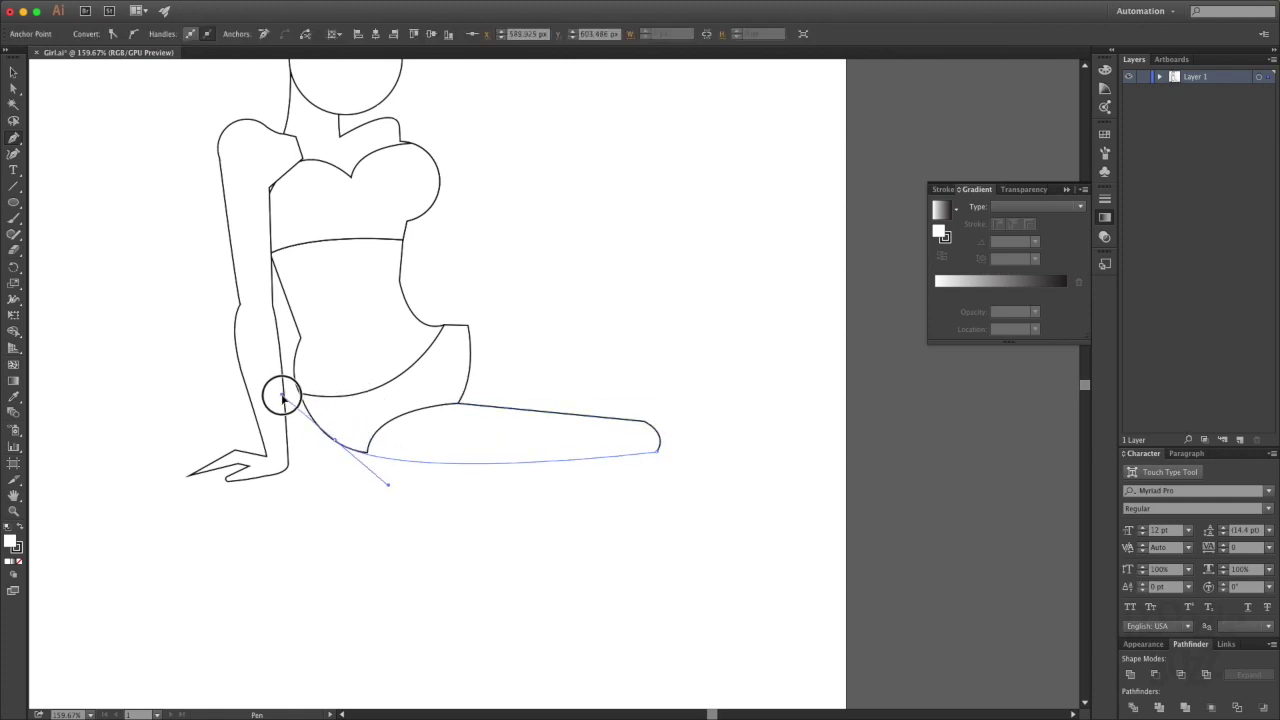
left_click(459, 404)
right_click(429, 409)
left_click(611, 551)
left_click(507, 417)
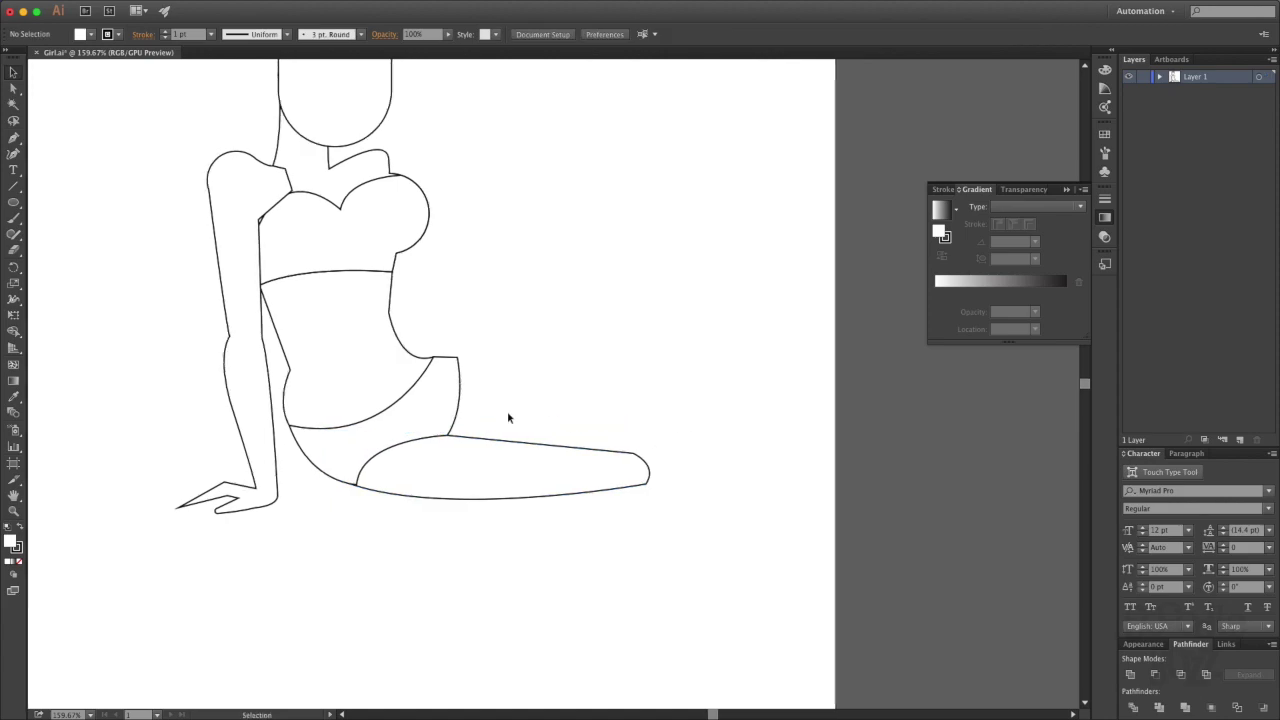
Draw a curved thigh-top shape from the hip corner to the knee, placed behind the leg.
left_click(457, 358)
left_click_drag(634, 438, 638, 490)
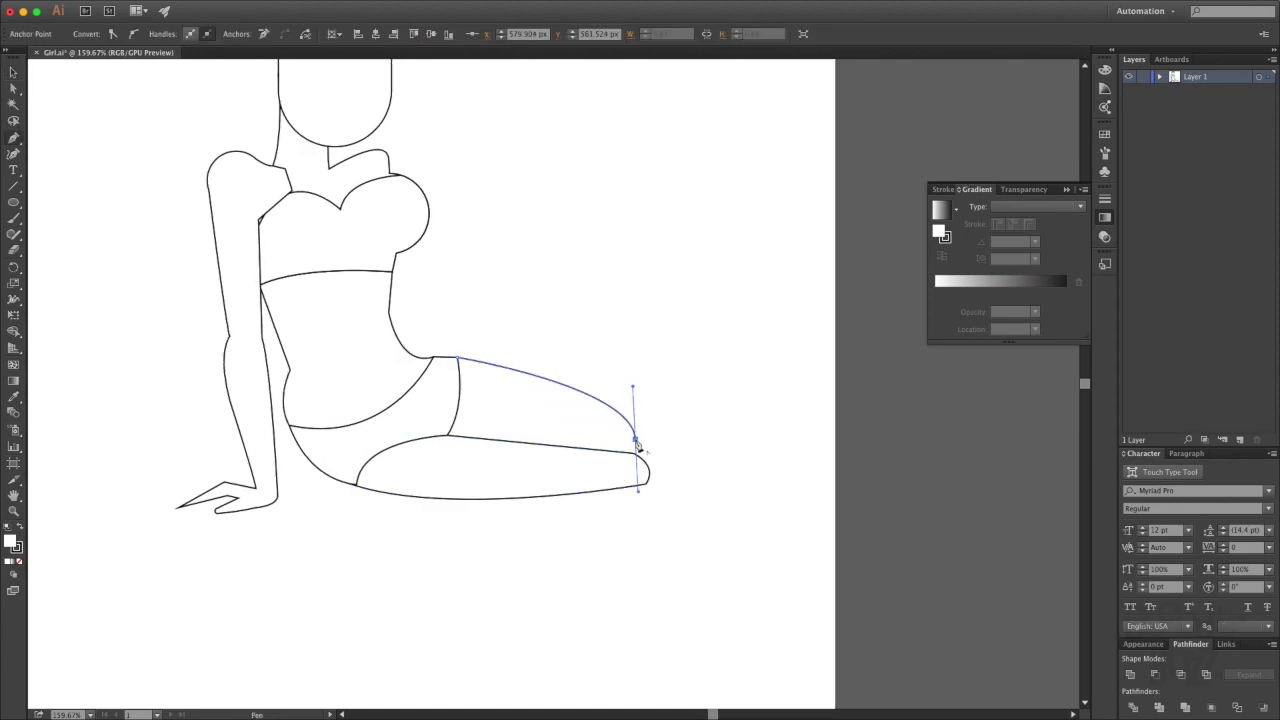
left_click(457, 360)
right_click(503, 386)
left_click(690, 615)
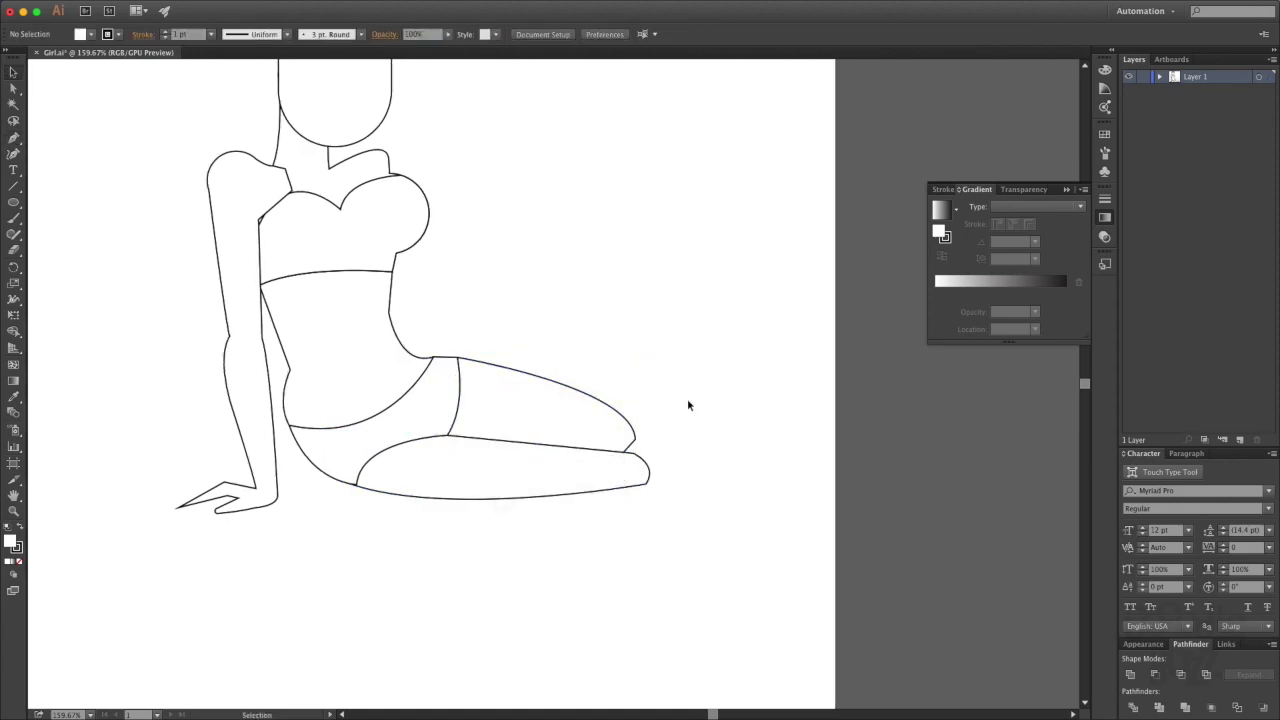
scroll(688, 403, "up", 3)
key("a")
left_click(634, 591)
key("v")
left_click(723, 447)
key("ctrl+1")
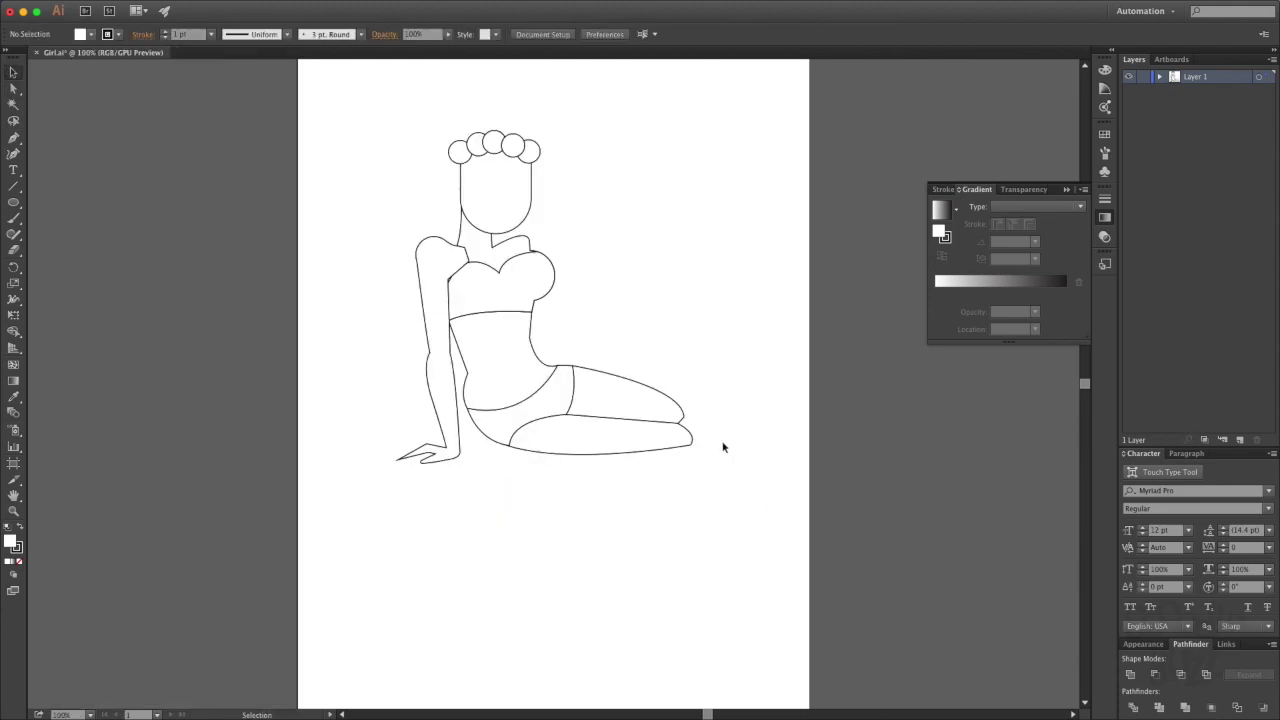
Bend the crotch line into a curve and move the thigh line's top anchor and handle.
scroll(498, 353, "up", 3)
key("shift+c")
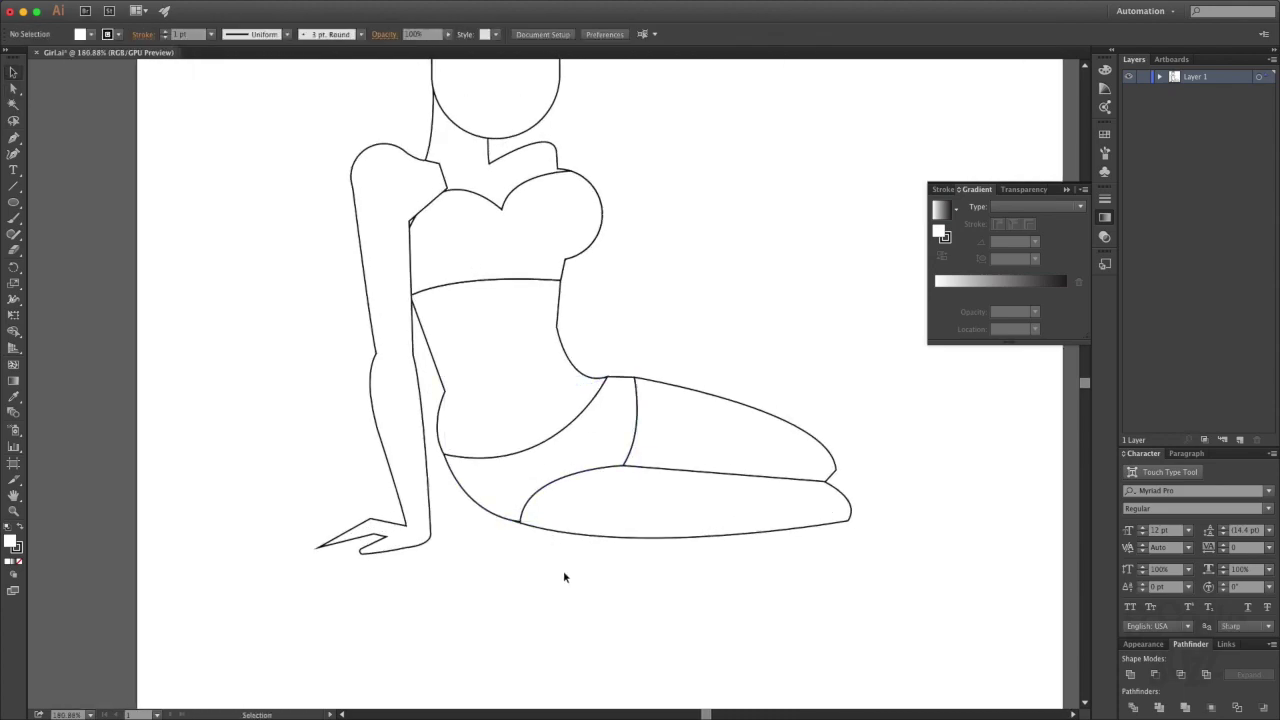
left_click_drag(587, 434, 608, 457)
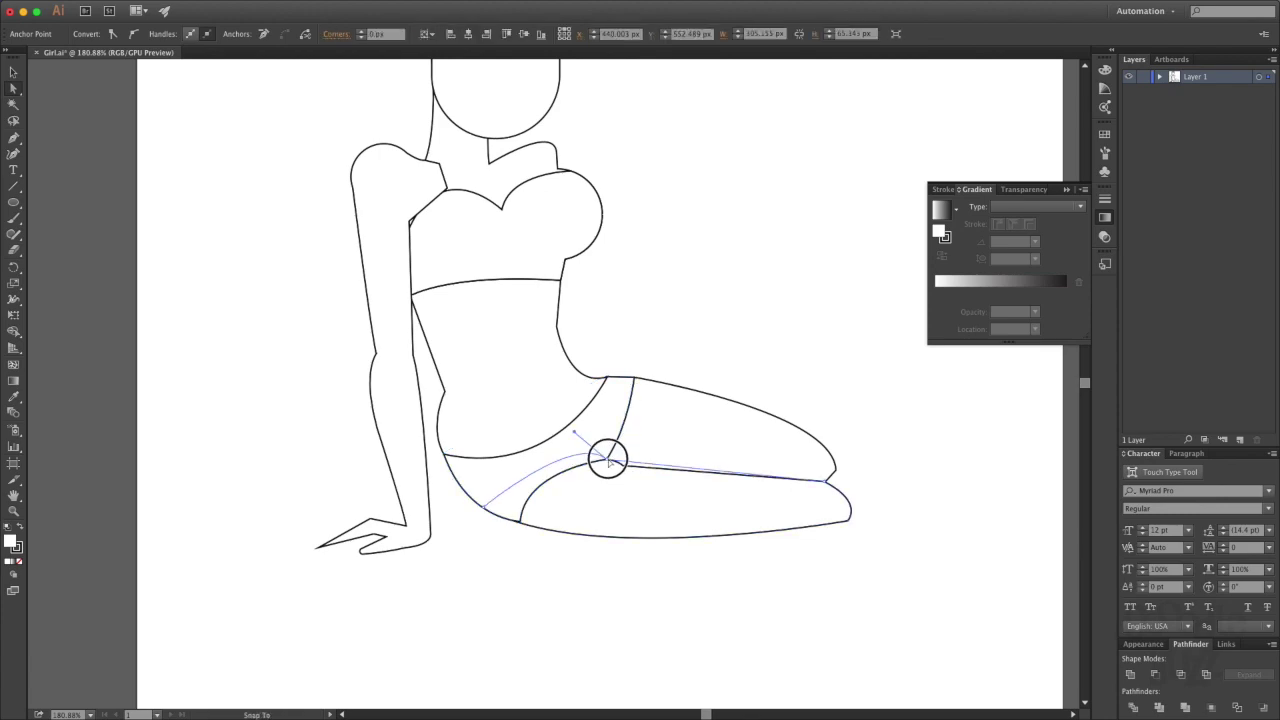
left_click(568, 470, "ctrl")
left_click_drag(633, 378, 616, 378)
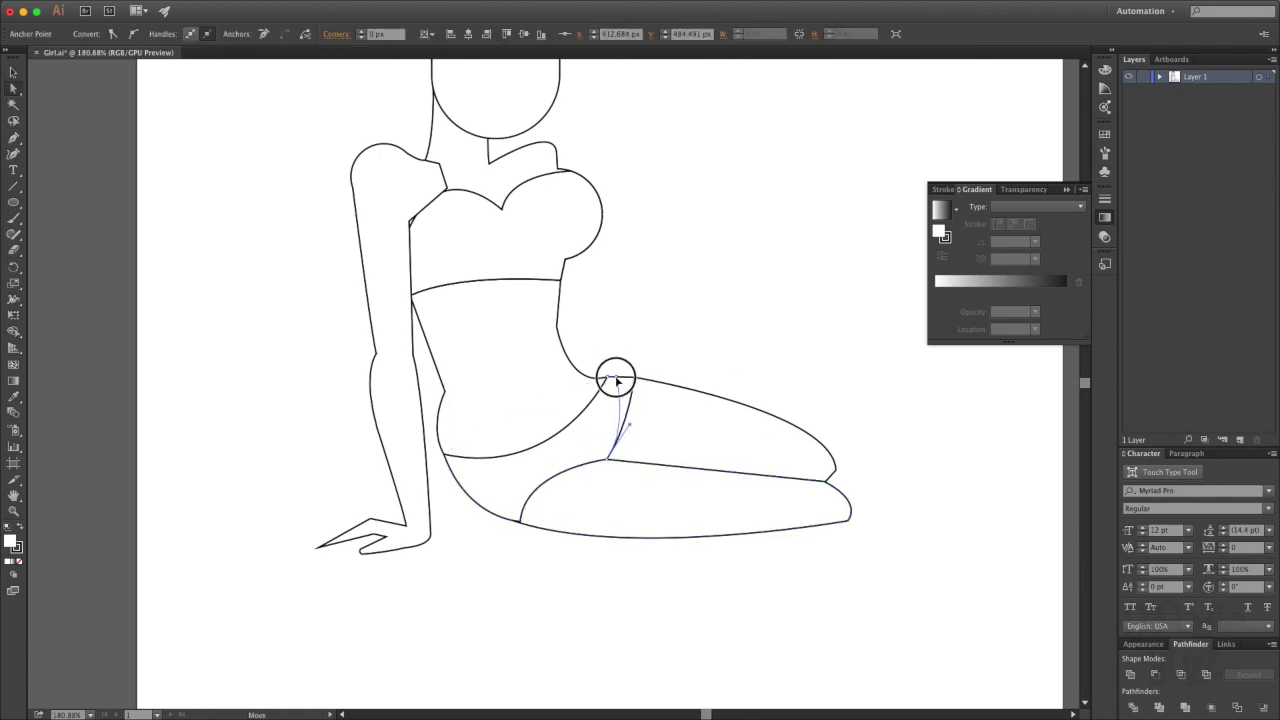
mouse_move(831, 418)
left_mouse_down()
mouse_move(785, 390)
mouse_move(843, 354)
left_mouse_up()
key("ctrl+0")
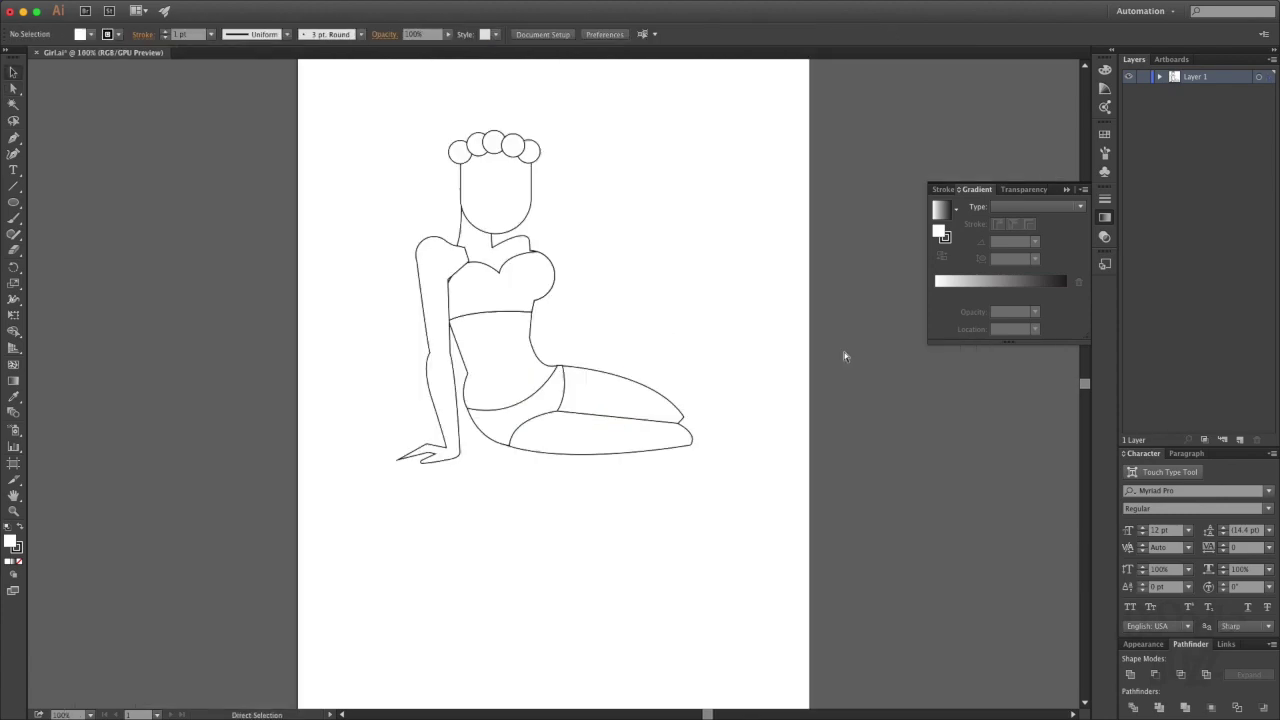
Send the left arm behind the torso.
scroll(654, 306, "up", 5)
left_click(410, 320)
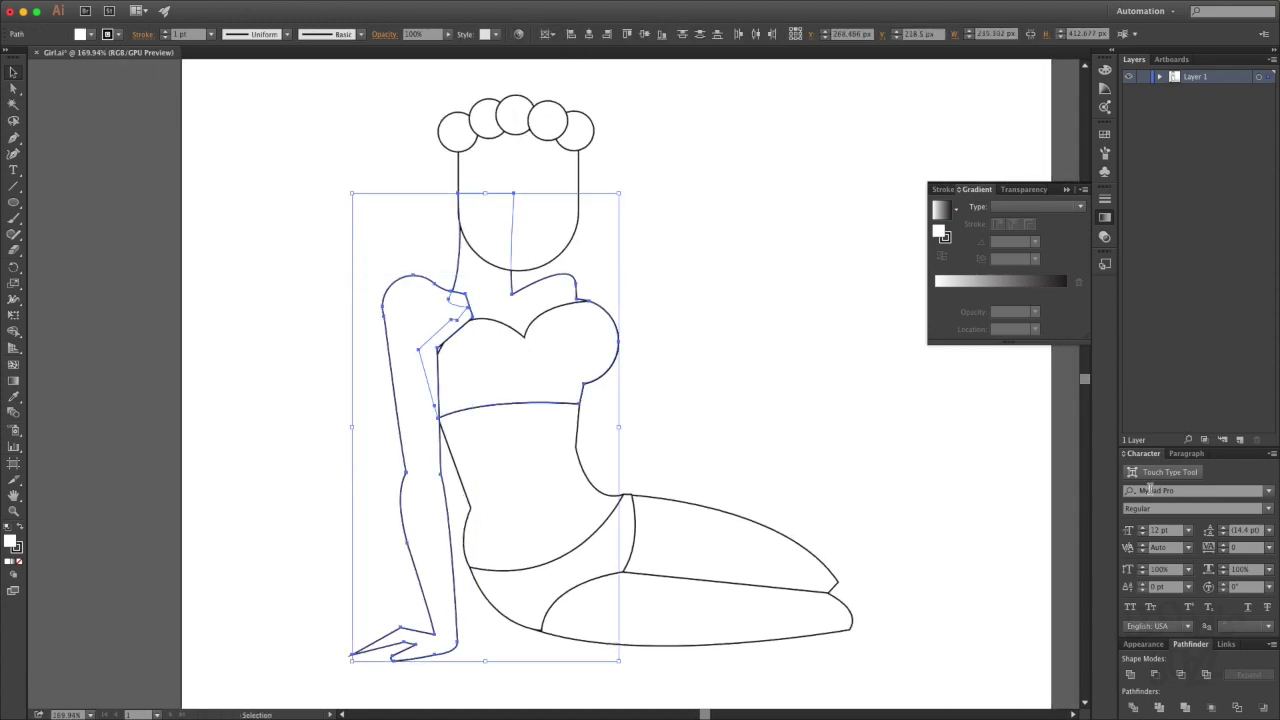
right_click(449, 222)
left_click(688, 443)
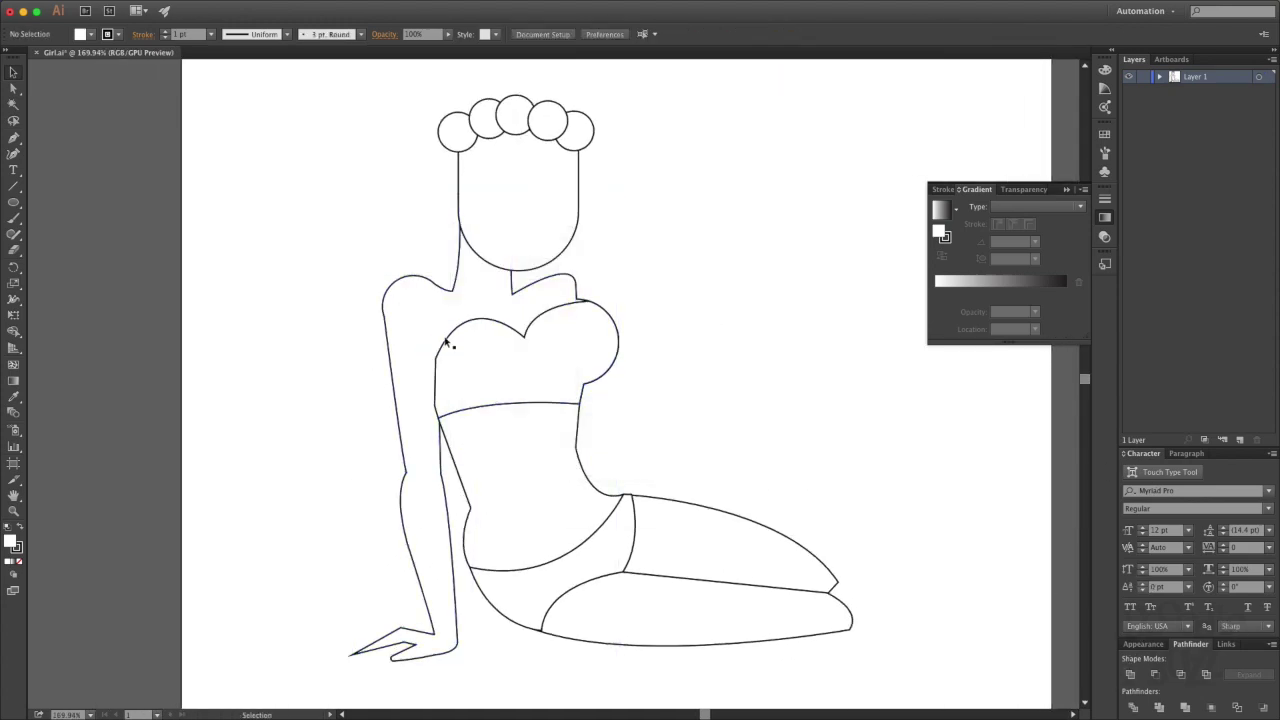
left_click(443, 412)
Select the torso's left and top-right neckline anchors.
key("v")
left_click(436, 358)
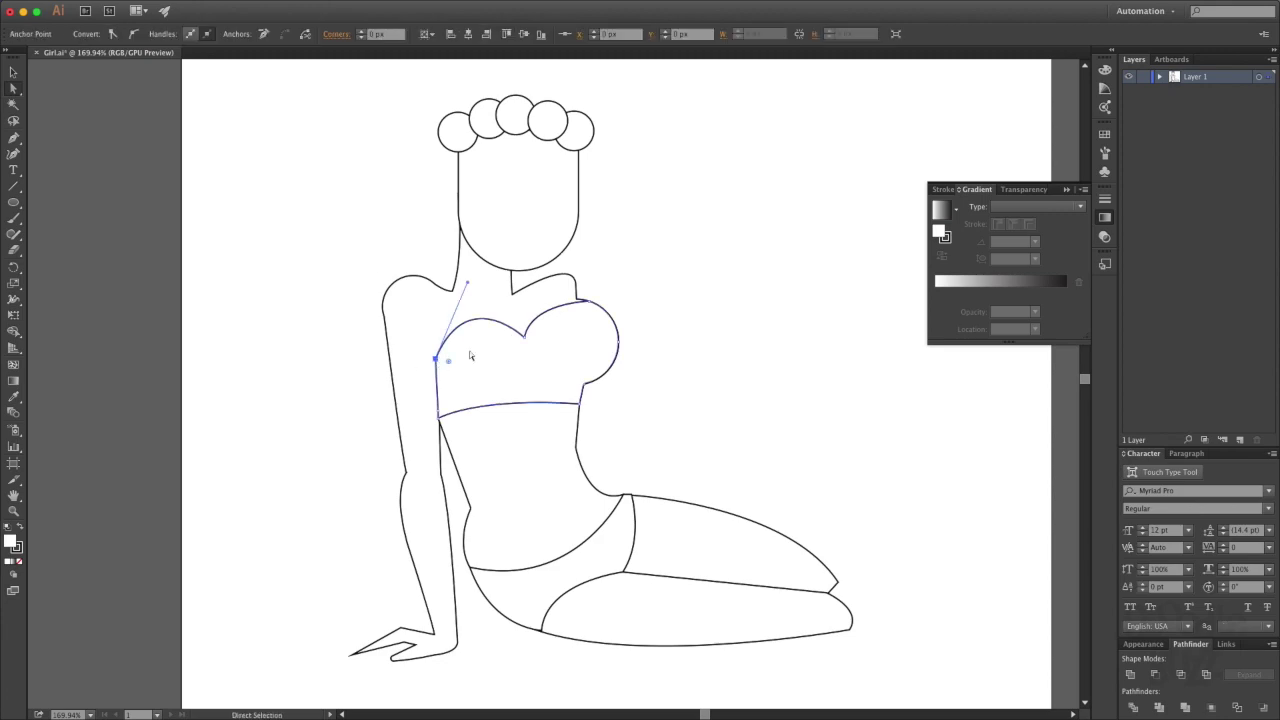
left_click(590, 302)
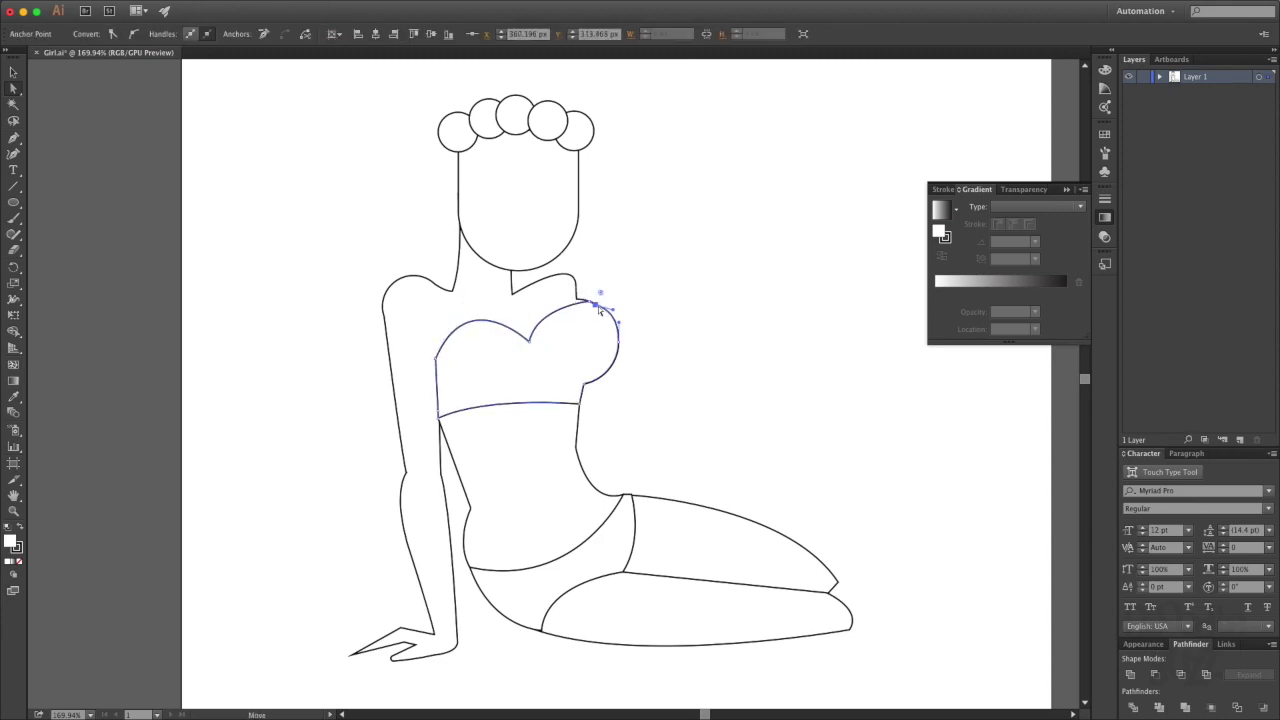
key("ctrl+shift+a")
scroll(640, 300, "up", 2)
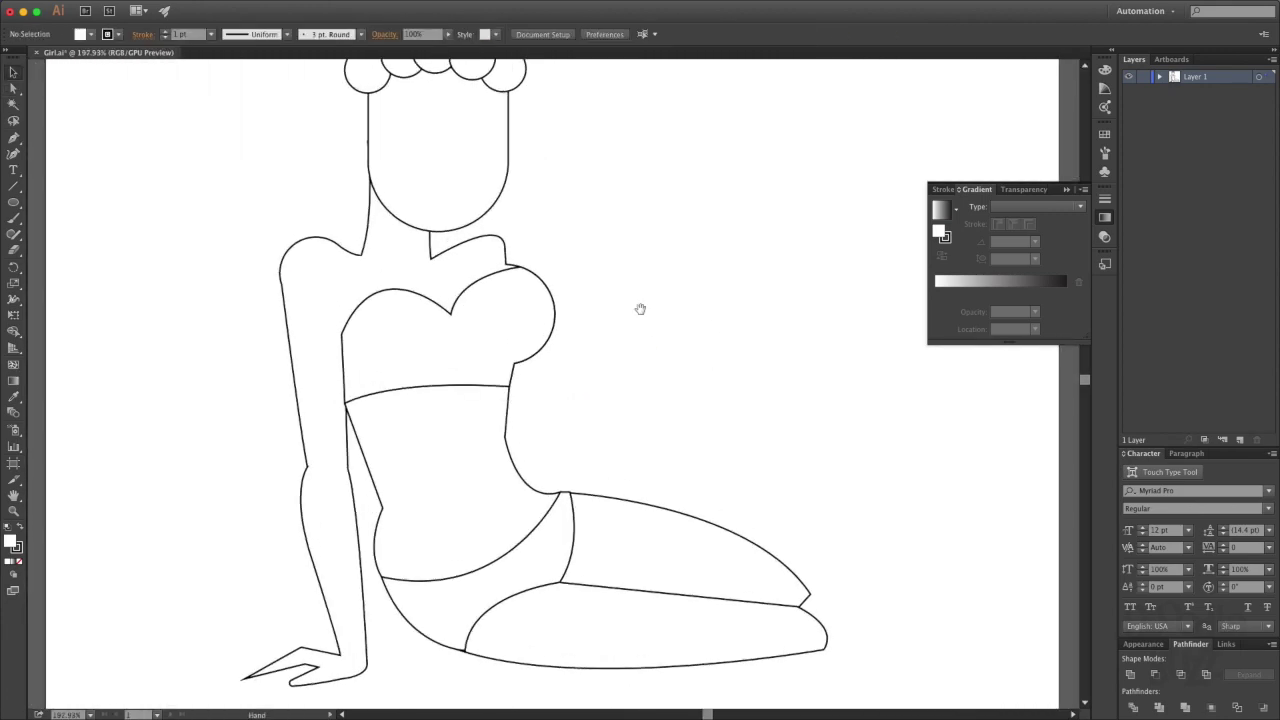
Draw the raised arm from waist to elbow to wrist and send it behind the torso.
left_click(511, 376)
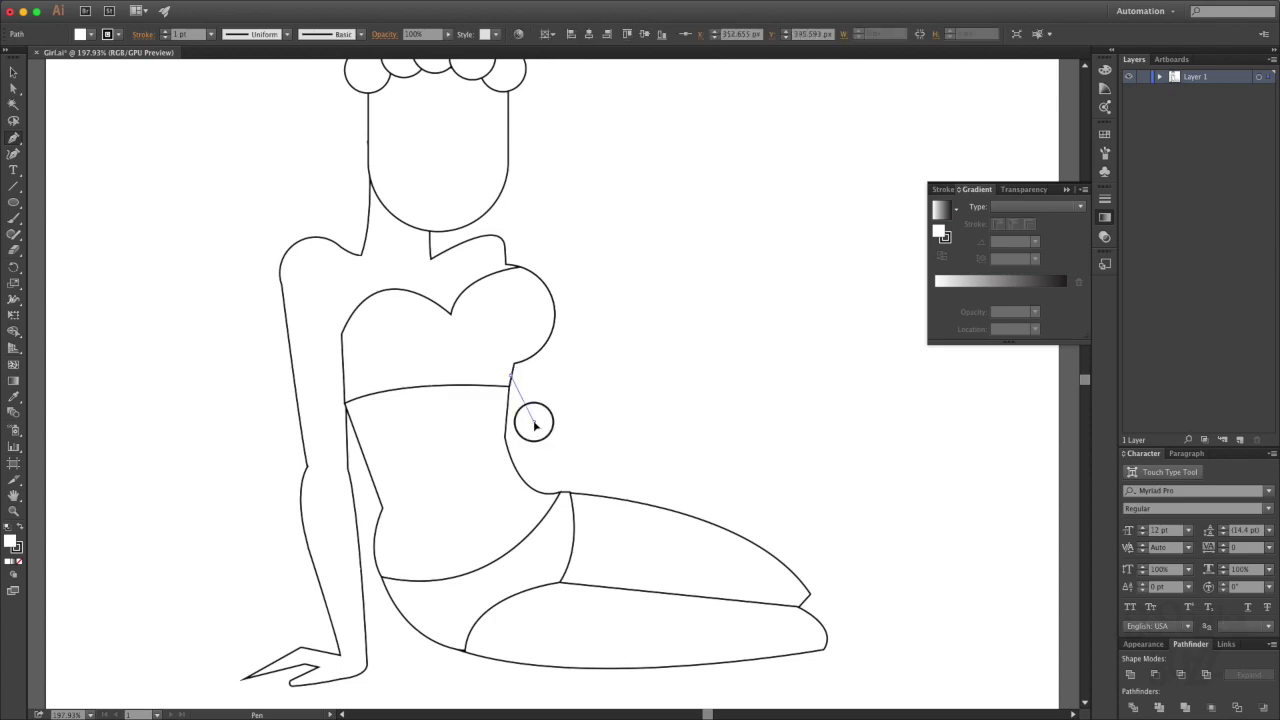
left_click(533, 421)
left_click(656, 258)
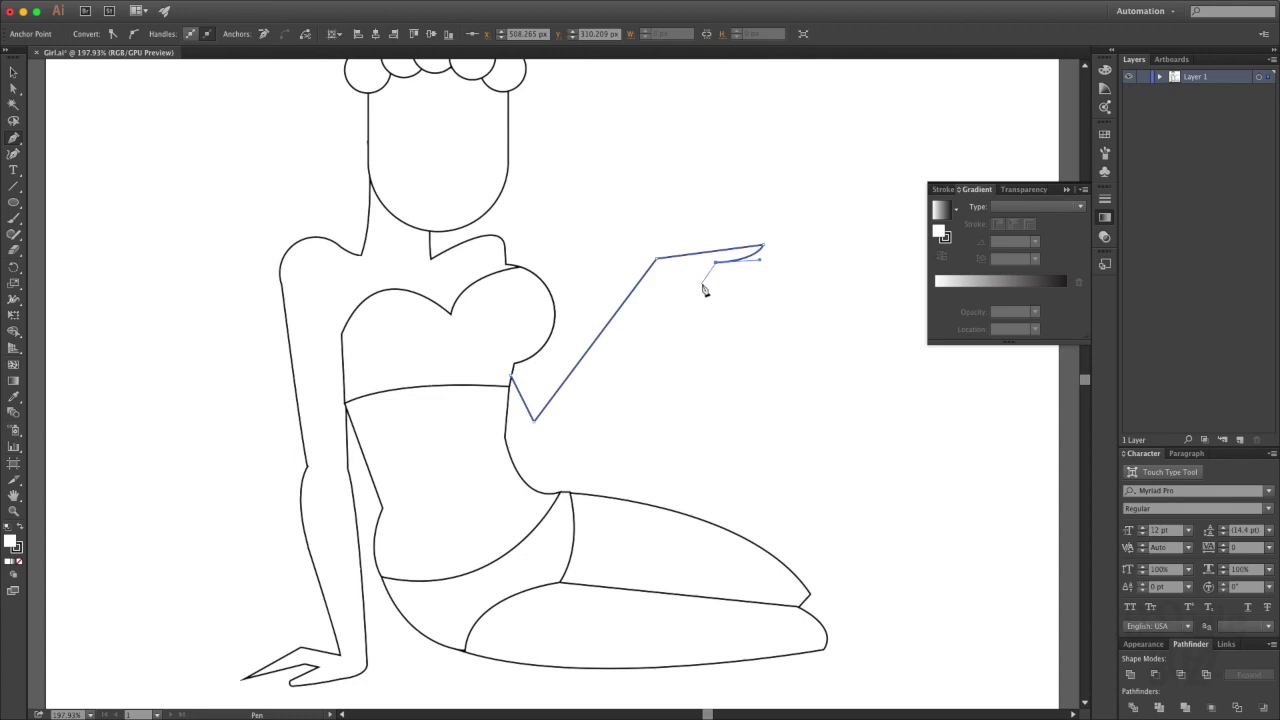
key("ctrl+z")
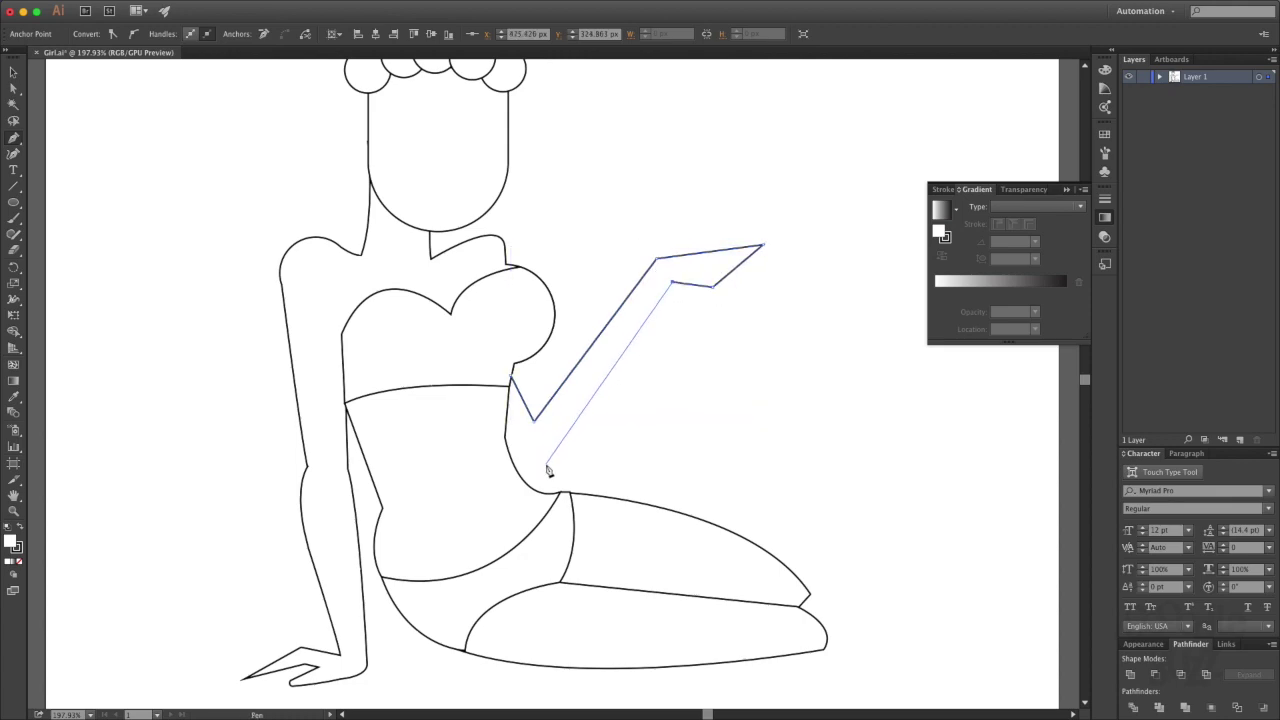
left_click(531, 494)
right_click(620, 320)
left_click(790, 546)
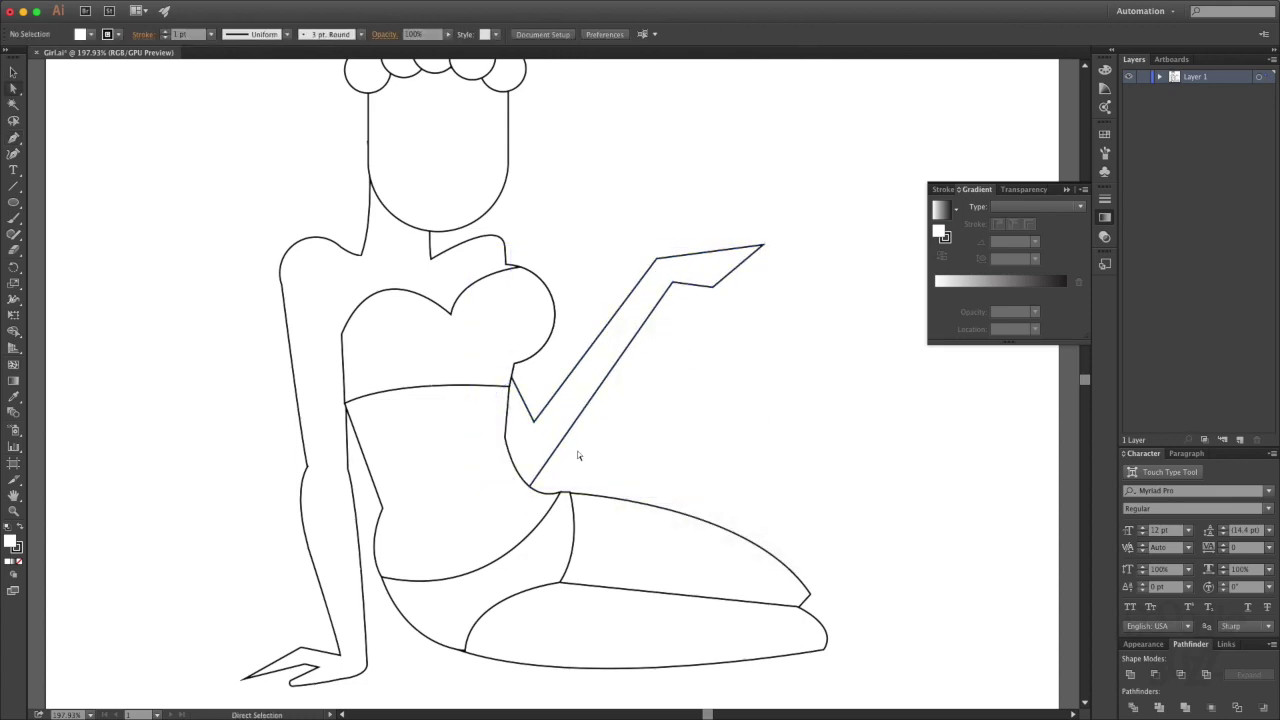
Marquee-select the hair and head together.
key("v")
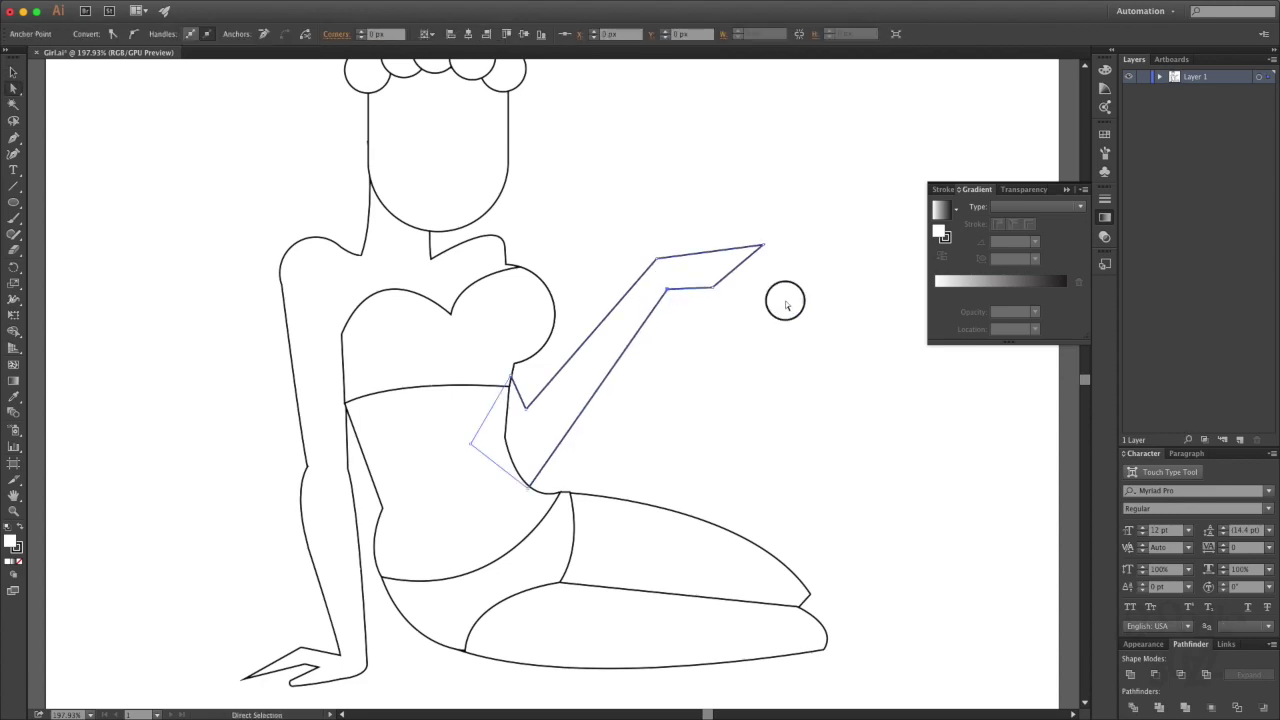
key("ctrl+1")
left_click_drag(597, 359, 601, 386)
left_click_drag(415, 222, 578, 307)
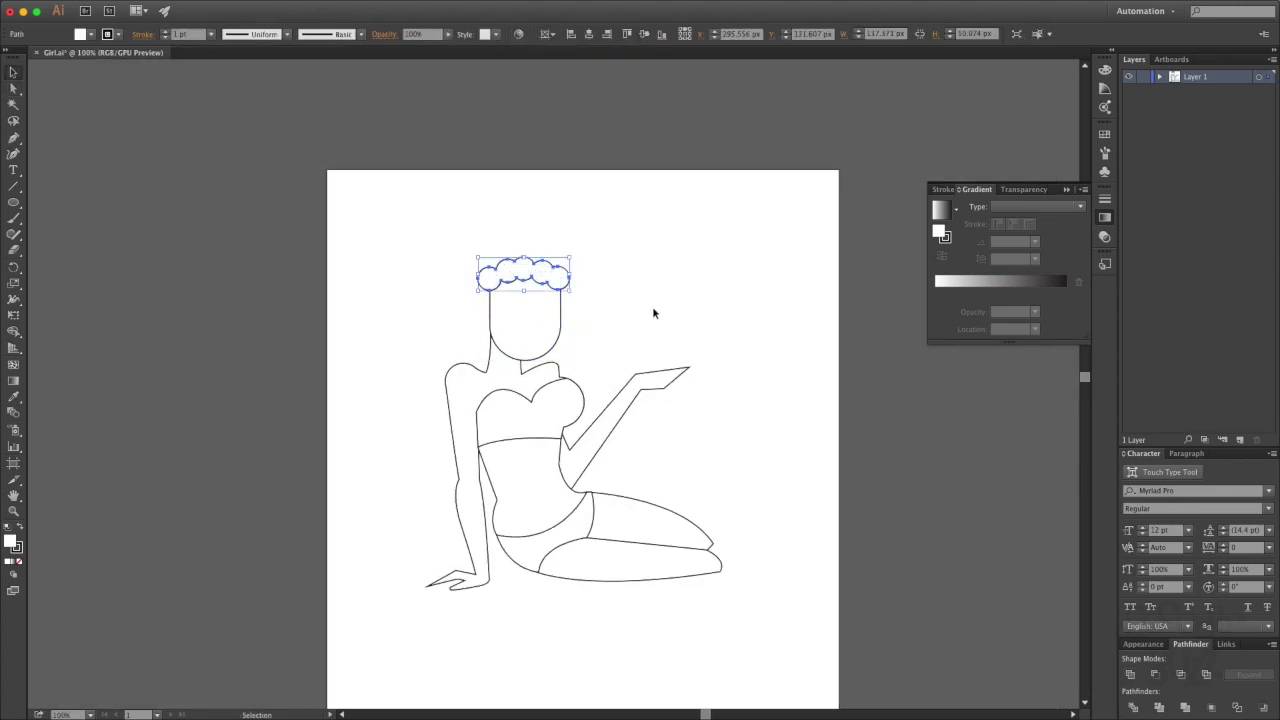
Cut the hair out of the head with Minus Front and add a large circle behind the figure.
left_click(1154, 674)
left_click_drag(521, 342, 592, 402)
right_click(497, 260)
left_click(686, 471)
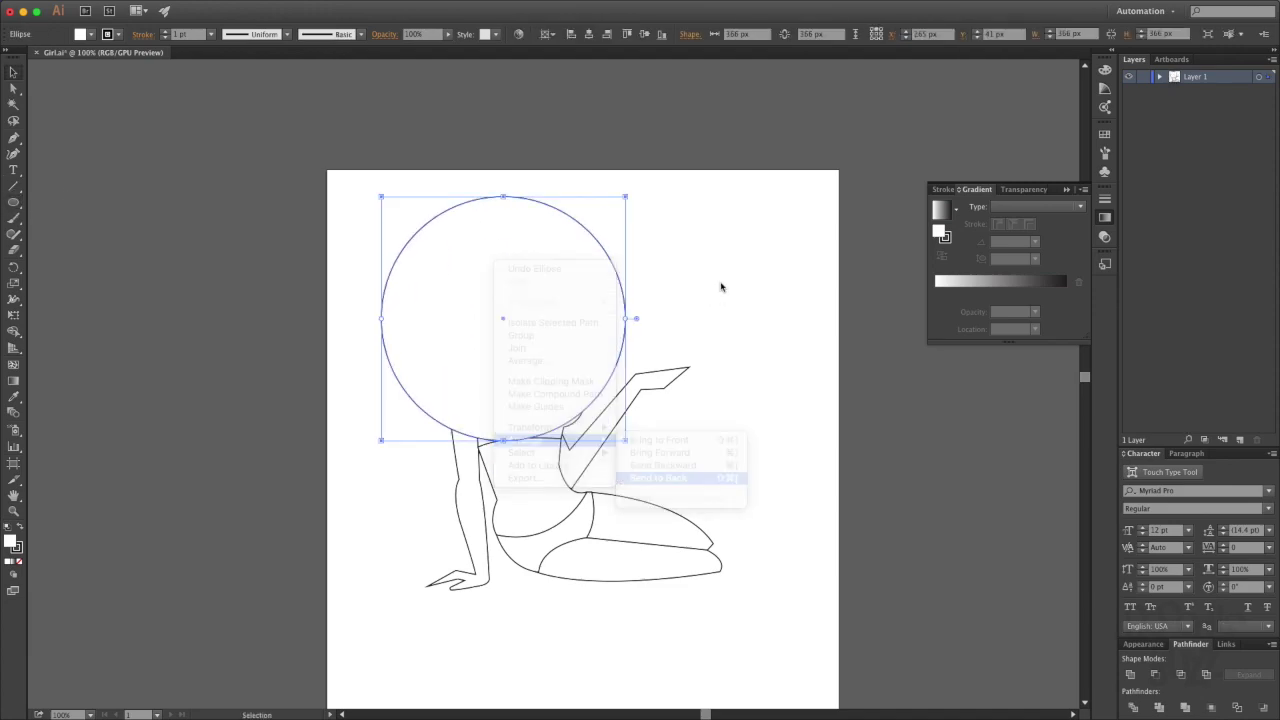
key("ctrl+shift+a")
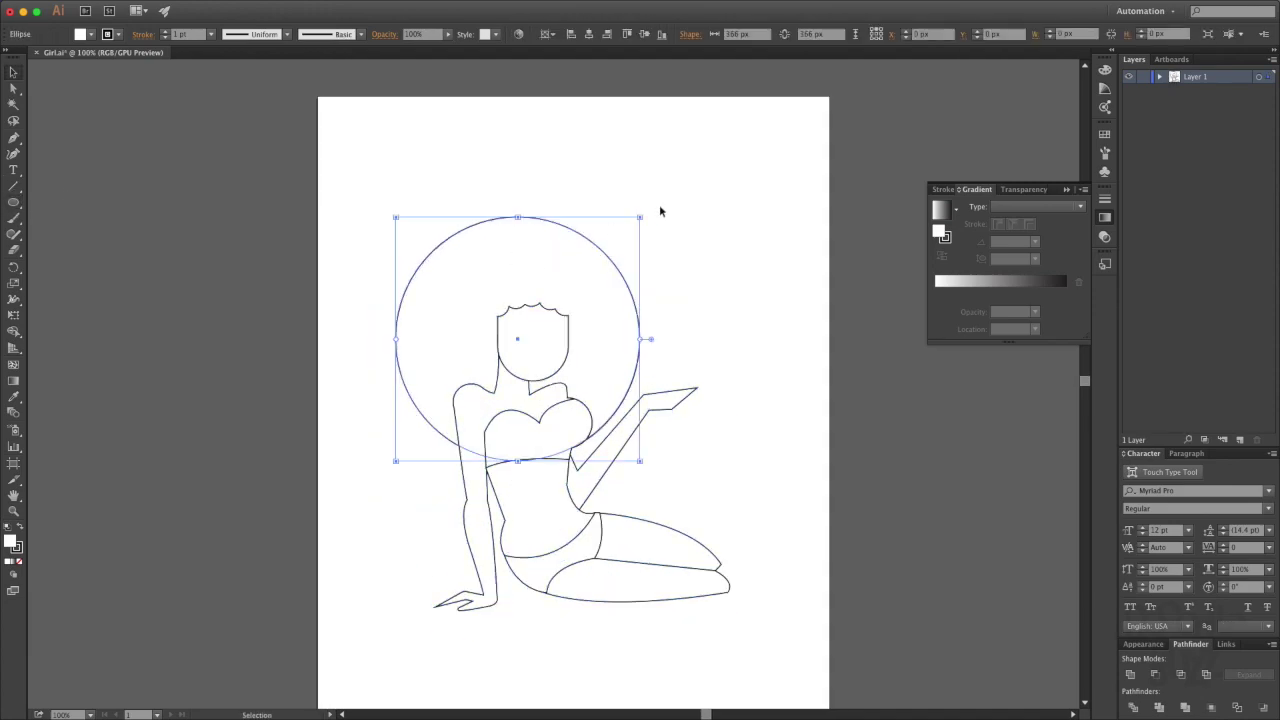
key("ctrl+shift+a")
Place small circle copies all around the top, left and right hair edges.
key("l")
left_click_drag(446, 230, 577, 197)
mouse_move(566, 281)
left_mouse_down()
mouse_move(612, 262)
mouse_move(672, 338)
mouse_move(640, 288)
mouse_move(703, 331)
mouse_move(667, 517)
left_mouse_up()
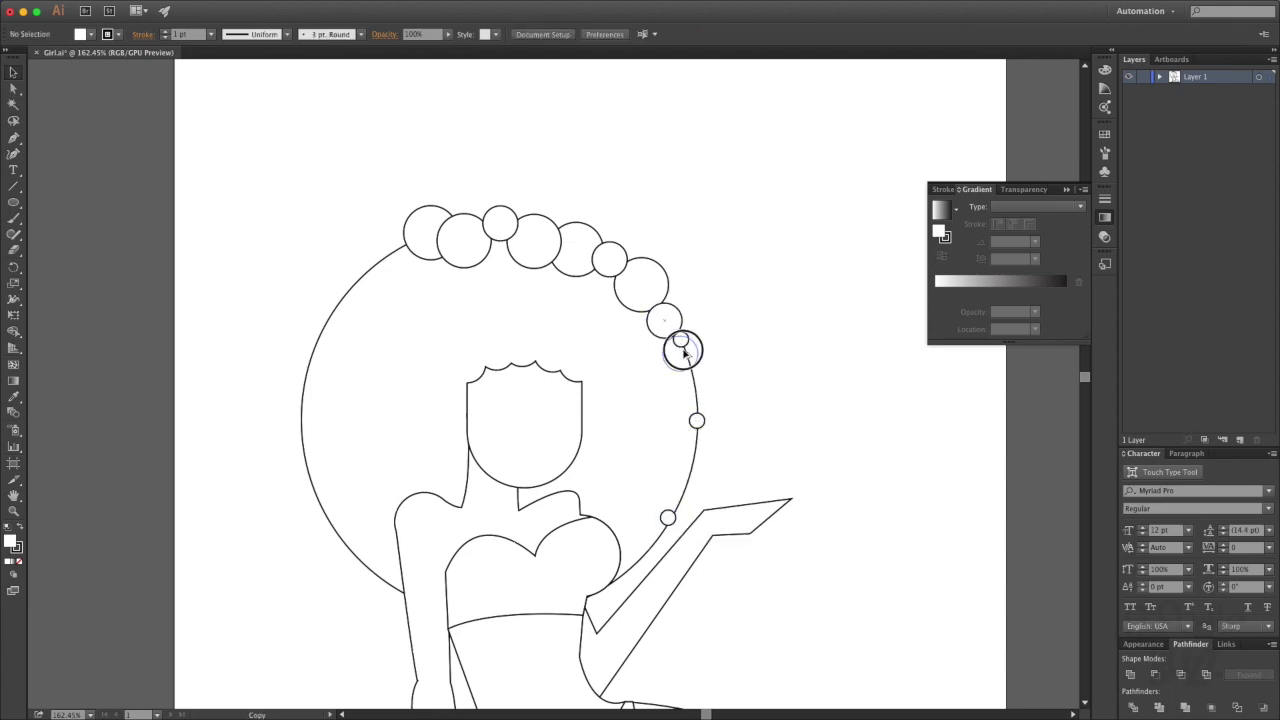
mouse_move(680, 349)
left_mouse_down()
mouse_move(694, 434)
mouse_move(711, 430)
mouse_move(698, 428)
left_mouse_up()
scroll(694, 434, "down", 1)
mouse_move(466, 211)
left_mouse_down()
mouse_move(468, 198)
mouse_move(360, 259)
mouse_move(326, 313)
mouse_move(325, 347)
left_mouse_up()
mouse_move(697, 401)
left_mouse_down()
mouse_move(310, 343)
mouse_move(307, 370)
left_mouse_up()
mouse_move(322, 420)
left_mouse_down()
mouse_move(686, 311)
mouse_move(332, 460)
mouse_move(358, 497)
left_mouse_up()
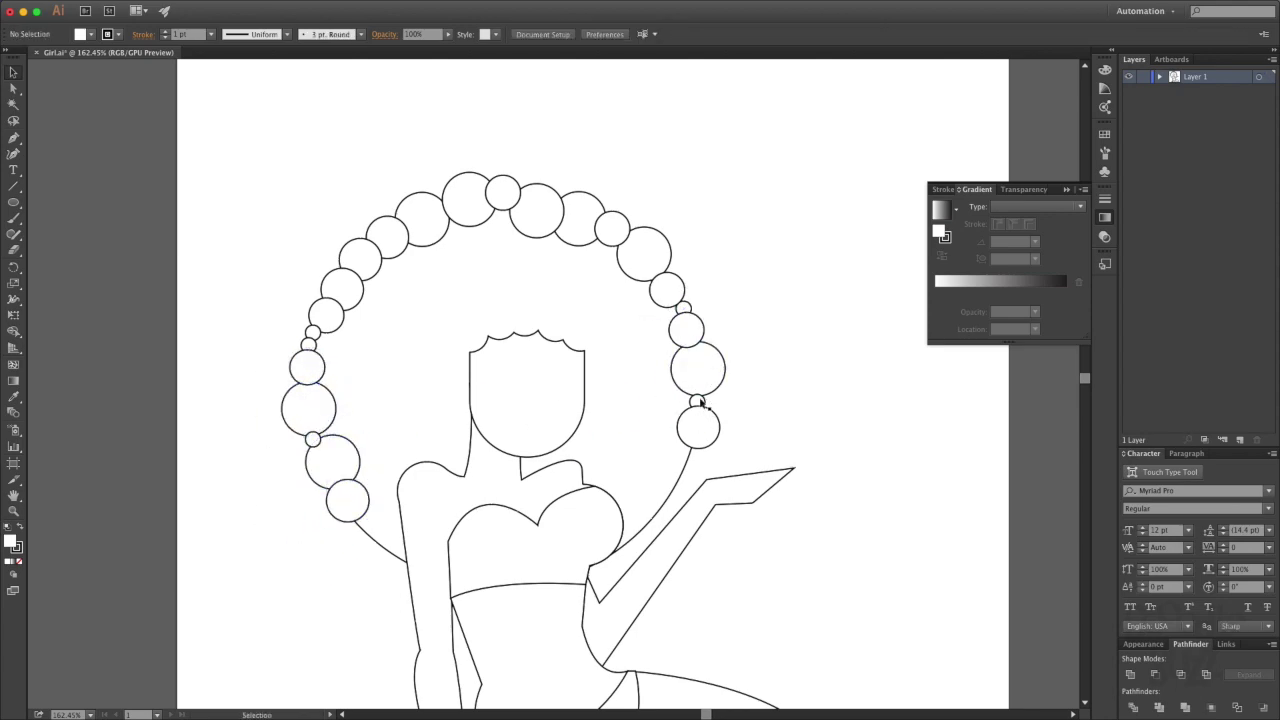
left_click_drag(387, 548, 399, 551)
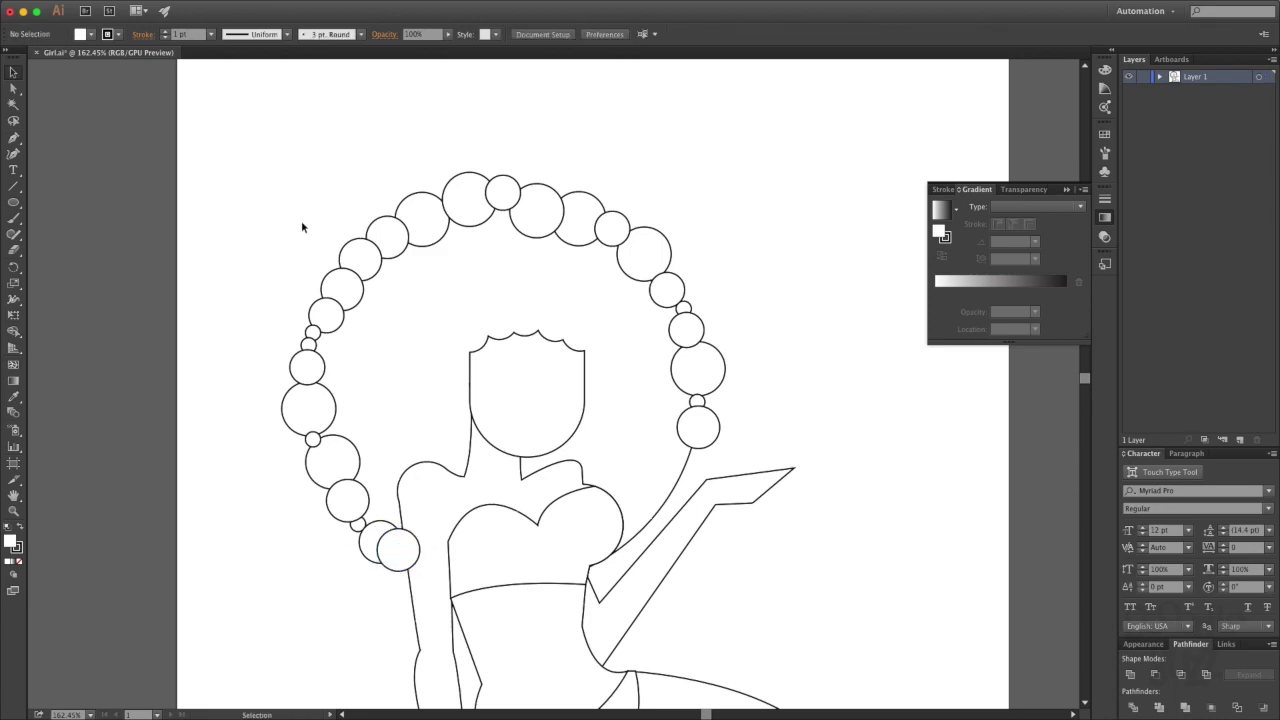
mouse_move(673, 472)
left_mouse_down()
mouse_move(624, 543)
mouse_move(692, 438)
left_mouse_up()
Unite all the hair circles and the big circle into one cloud-shaped afro.
left_click_drag(341, 160, 690, 314)
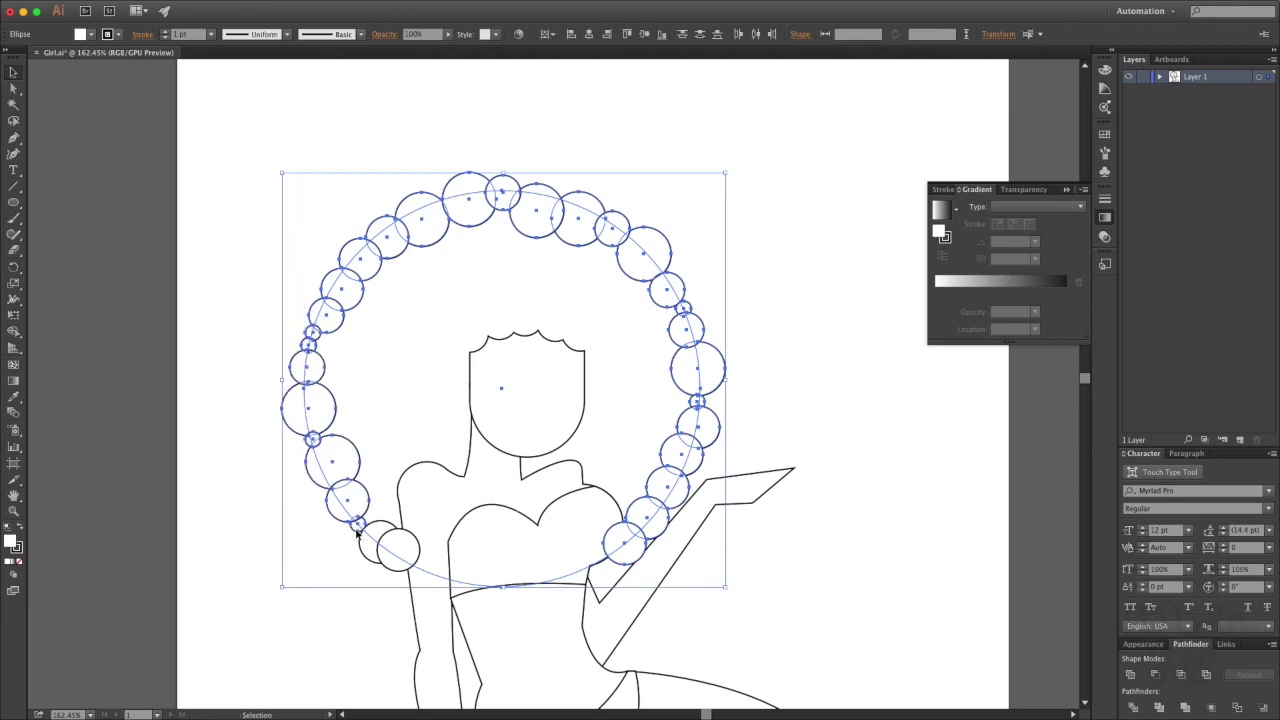
left_click(1131, 679)
right_click(571, 223)
left_click(578, 232)
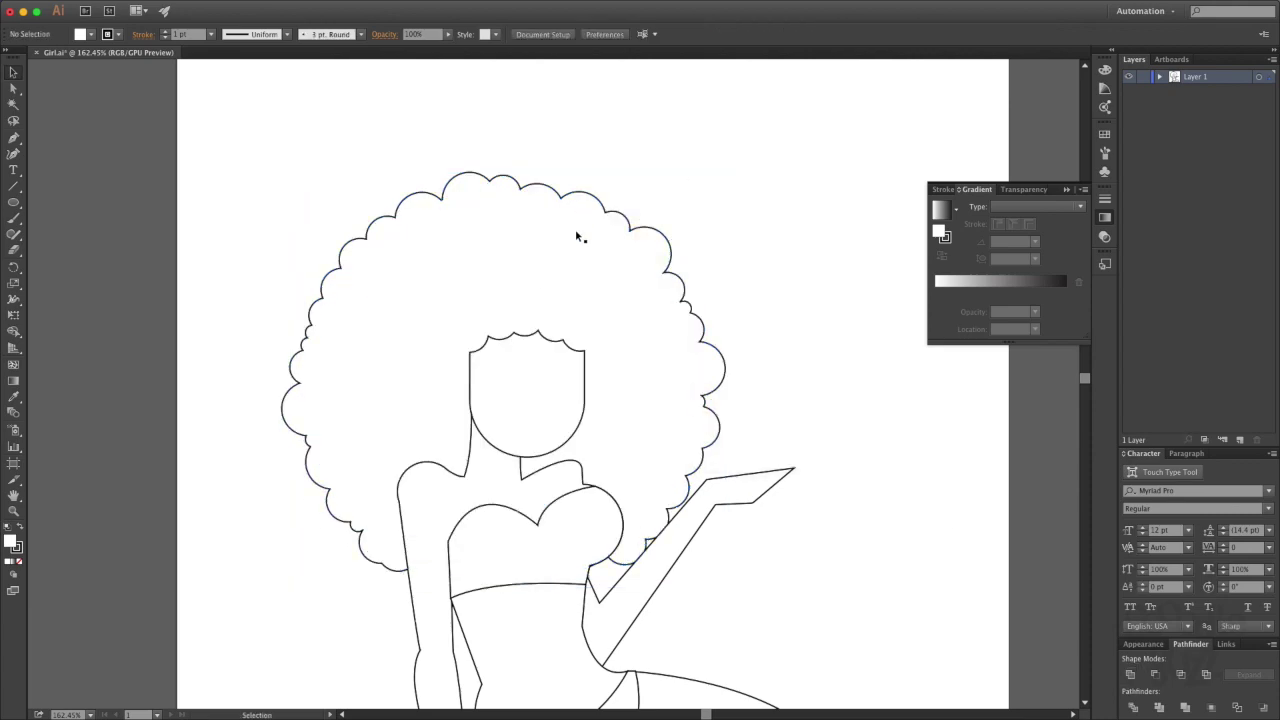
left_click(640, 255)
left_click(776, 276)
key("ctrl+1")
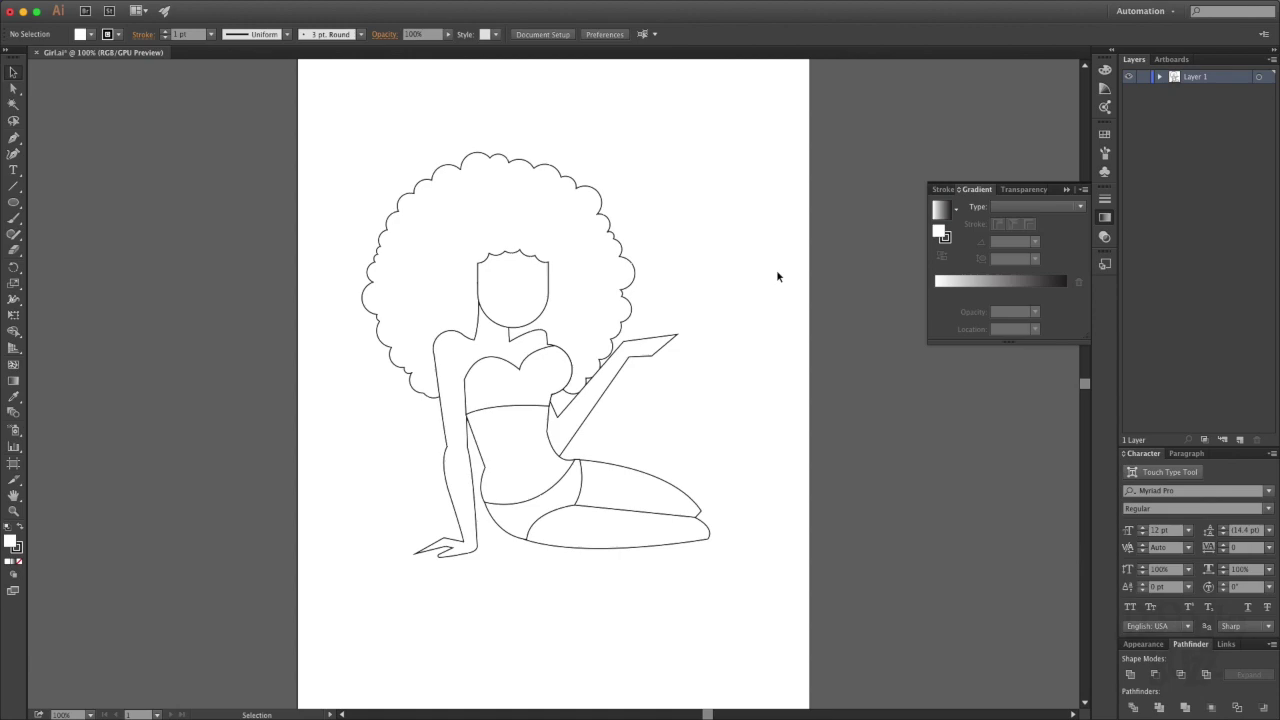
Delete the extra anchor on the right bust top, raise its curve, and sharpen the cleavage point.
scroll(551, 399, "up", 5)
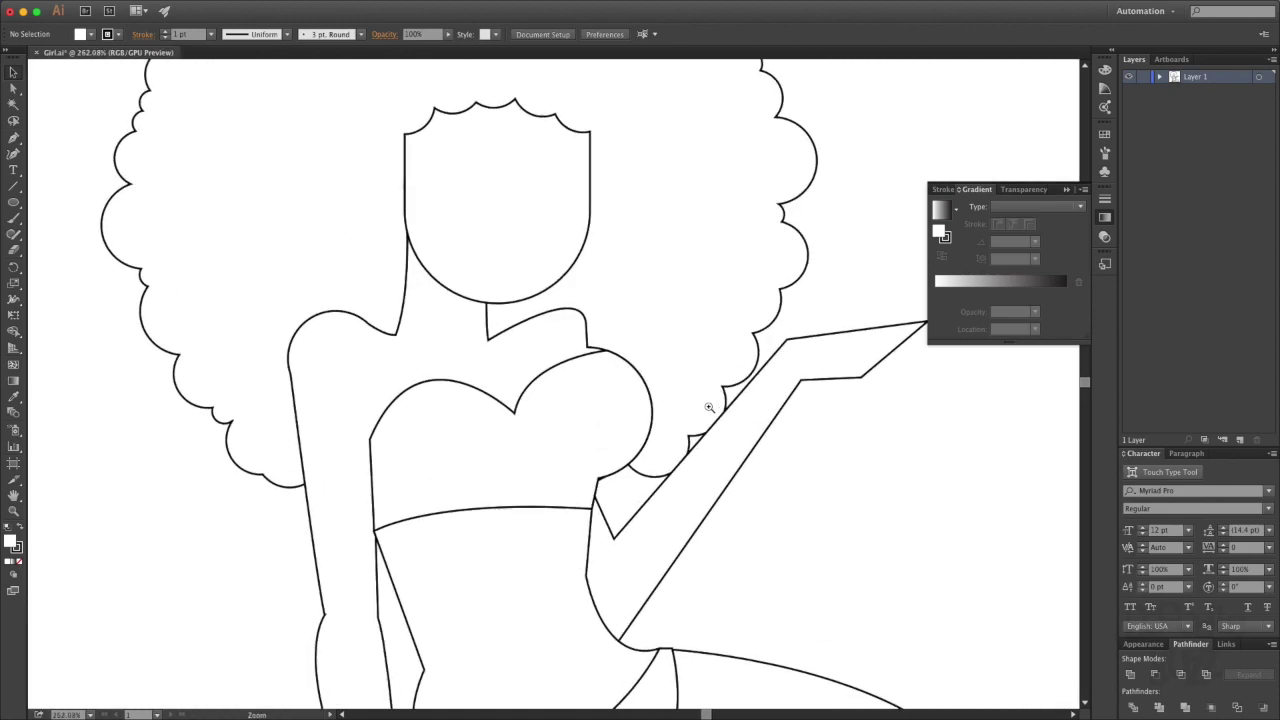
key("-")
left_click(630, 365, "ctrl")
left_click(630, 366)
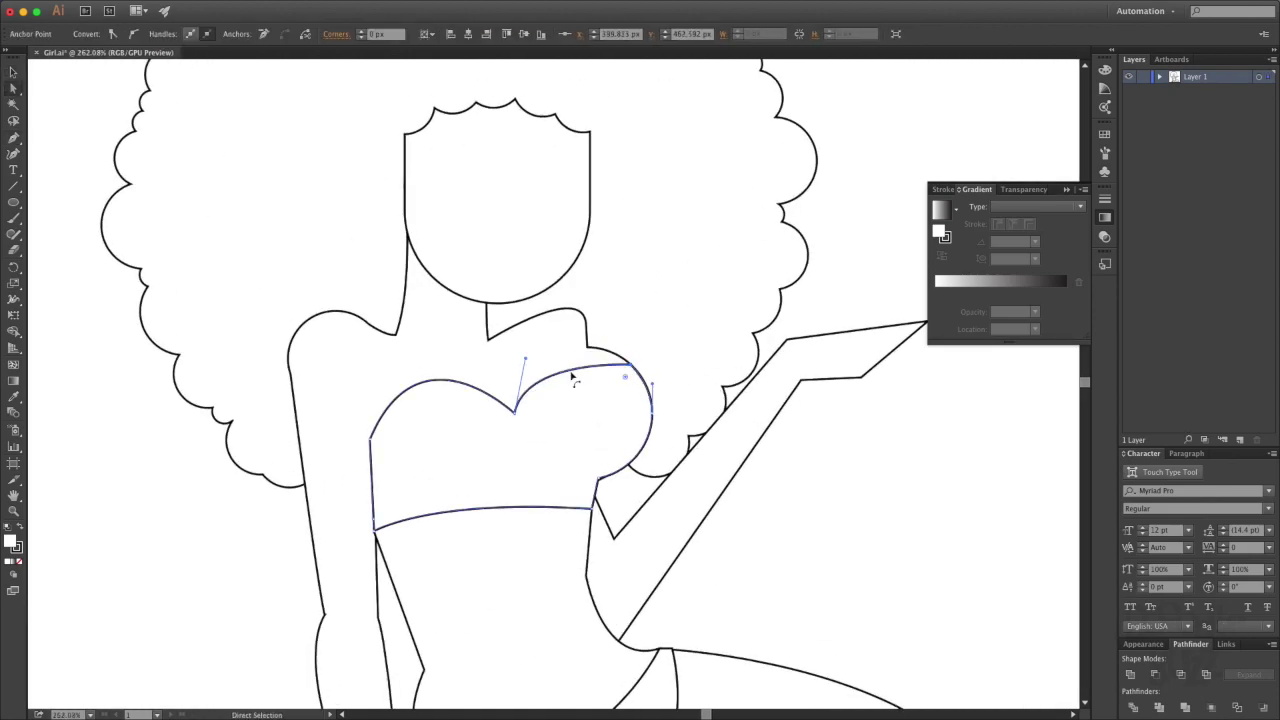
left_click_drag(606, 366, 602, 356)
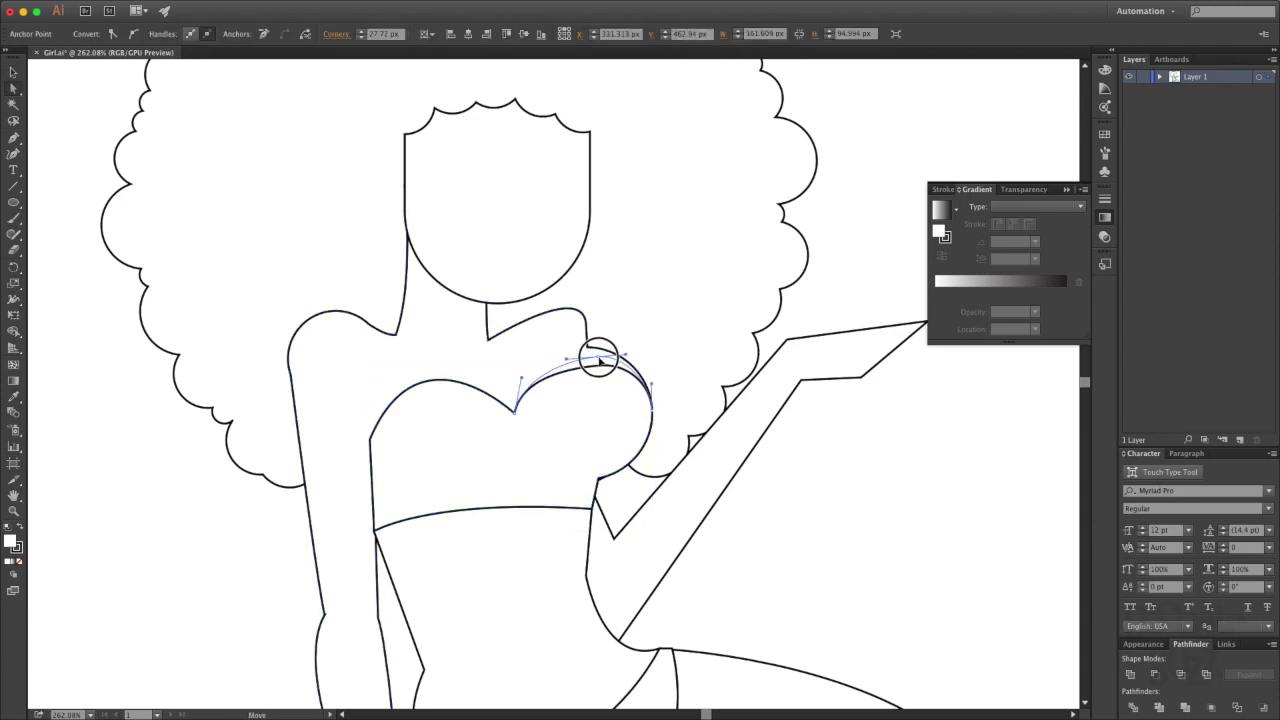
left_click(808, 451)
left_click_drag(516, 418, 522, 410)
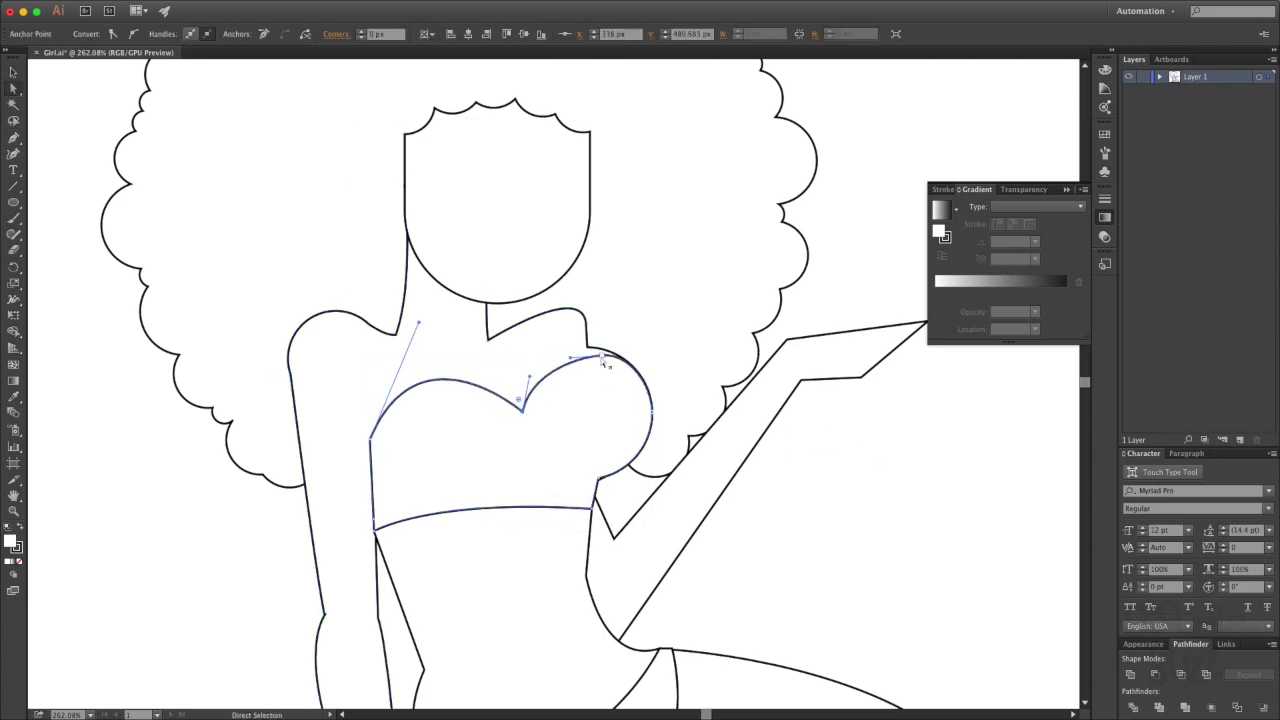
left_click_drag(607, 362, 600, 351)
left_click(838, 445)
key("ctrl+1")
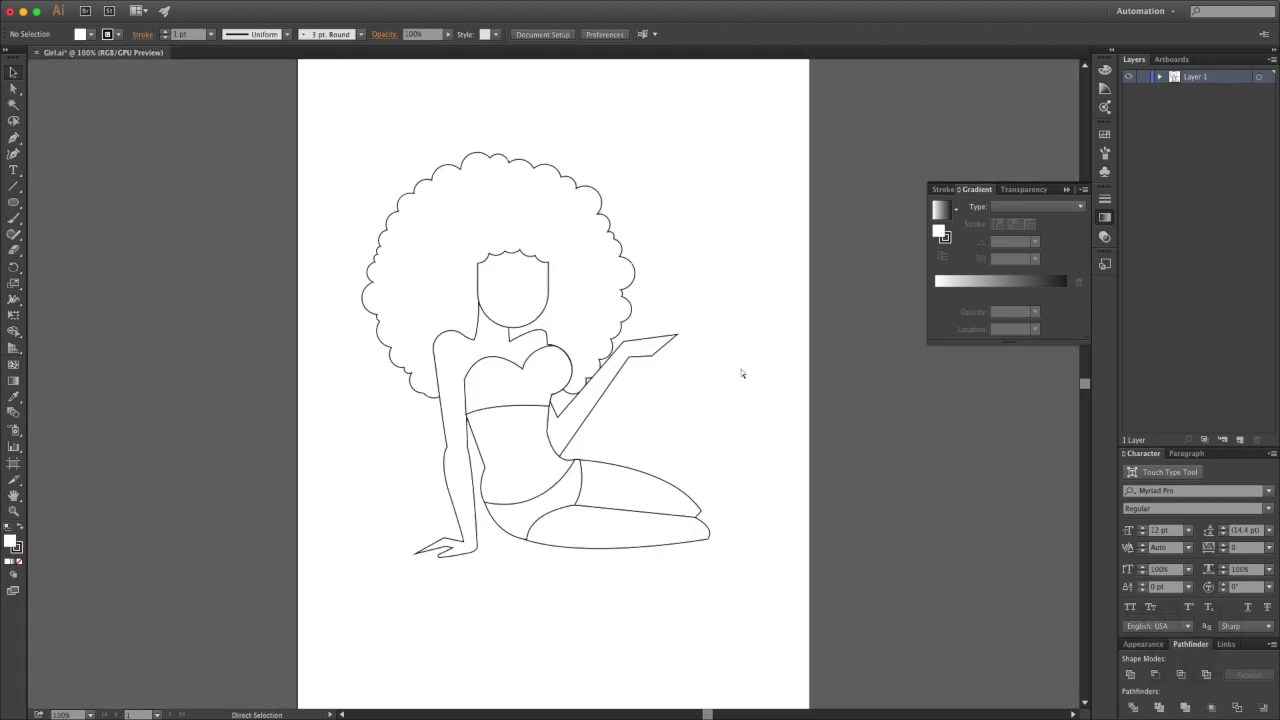
Adjust the torso's waist anchor.
key("v")
mouse_move(787, 662)
left_mouse_down()
mouse_move(777, 553)
mouse_move(737, 503)
left_mouse_up()
key("a")
left_click(488, 412)
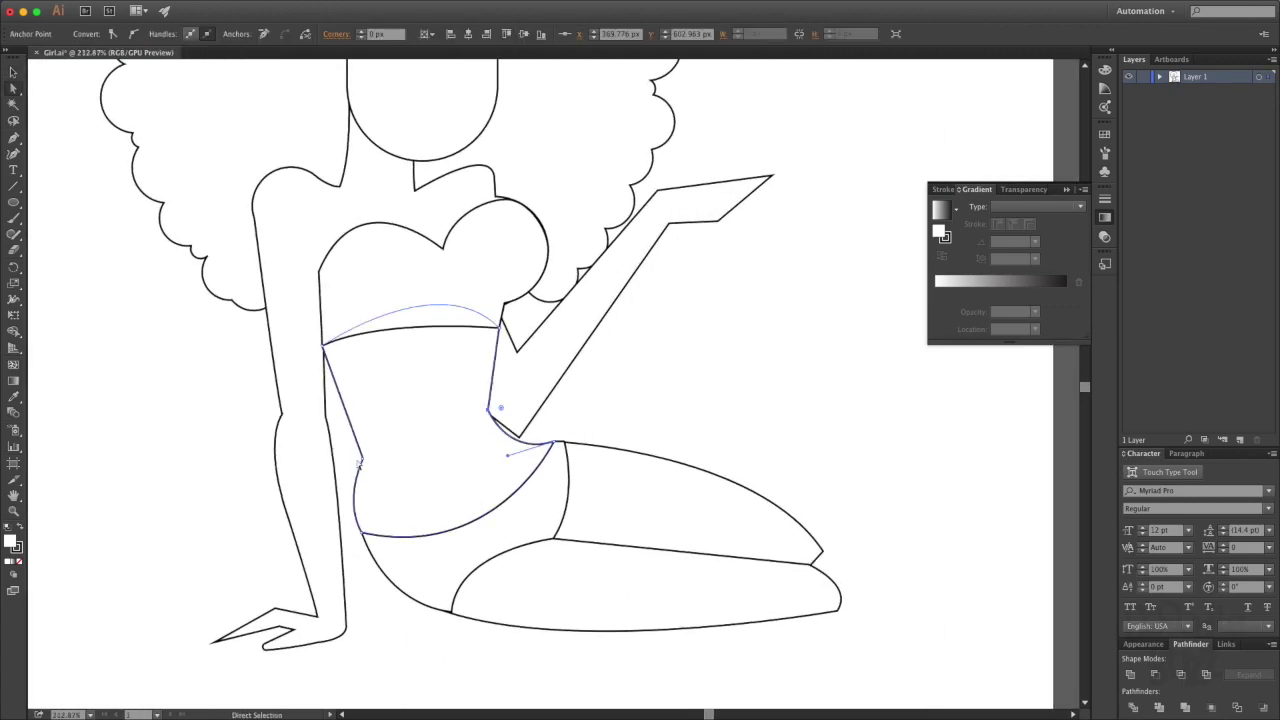
left_click(606, 415)
key("v")
Nudge the raised arm slightly down into place and check the torso outline.
left_click(776, 180)
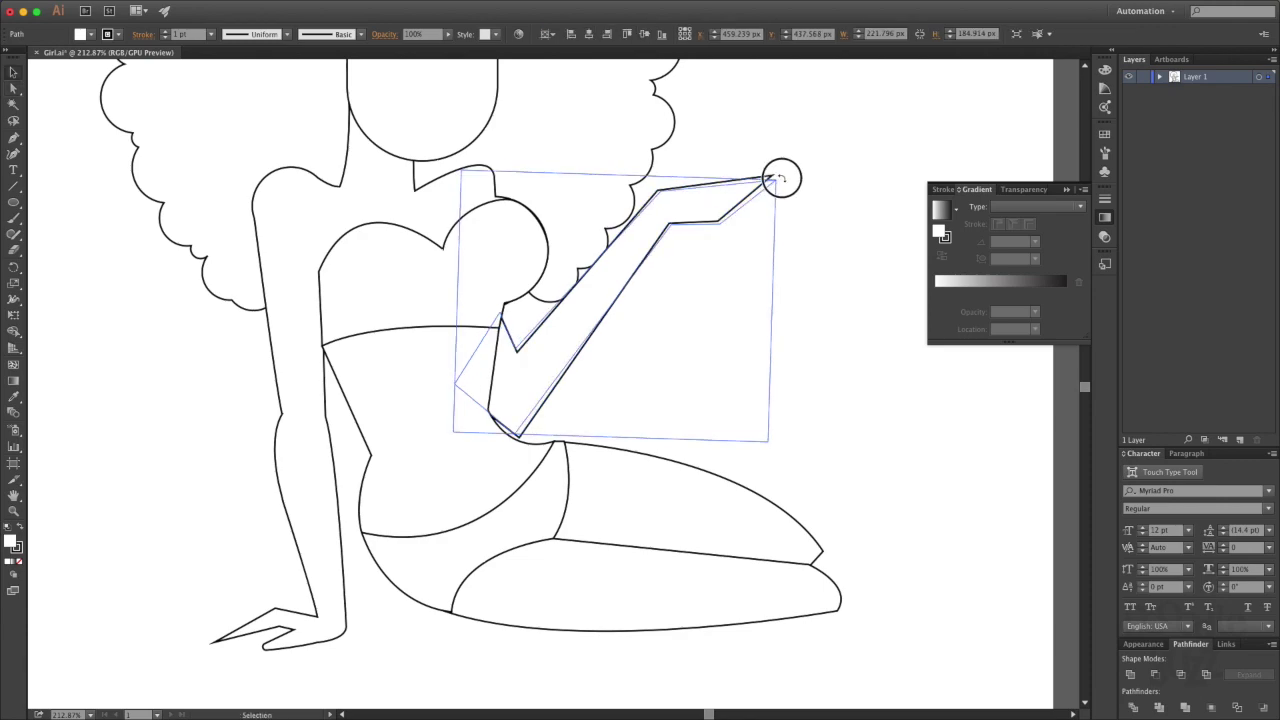
left_click_drag(781, 178, 781, 189)
left_click(460, 420)
key("a")
left_click(508, 400)
left_click(659, 359)
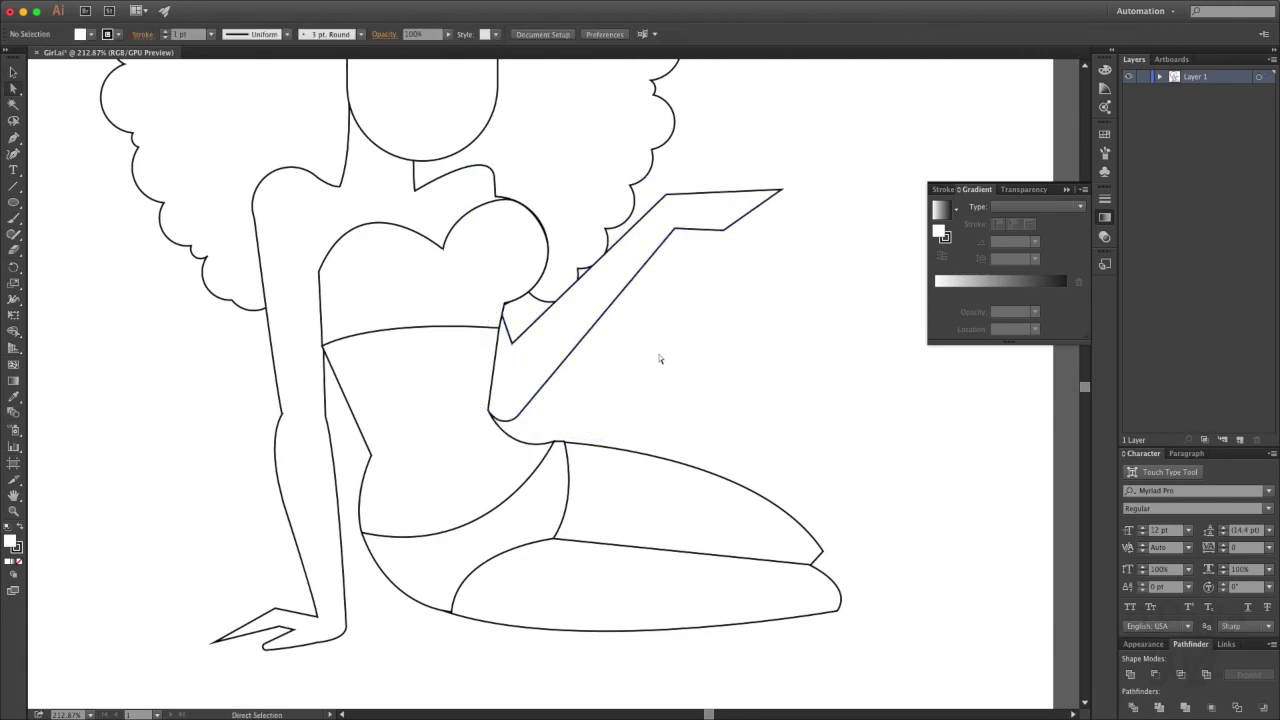
key("ctrl+1")
left_click(466, 371)
left_click(380, 386)
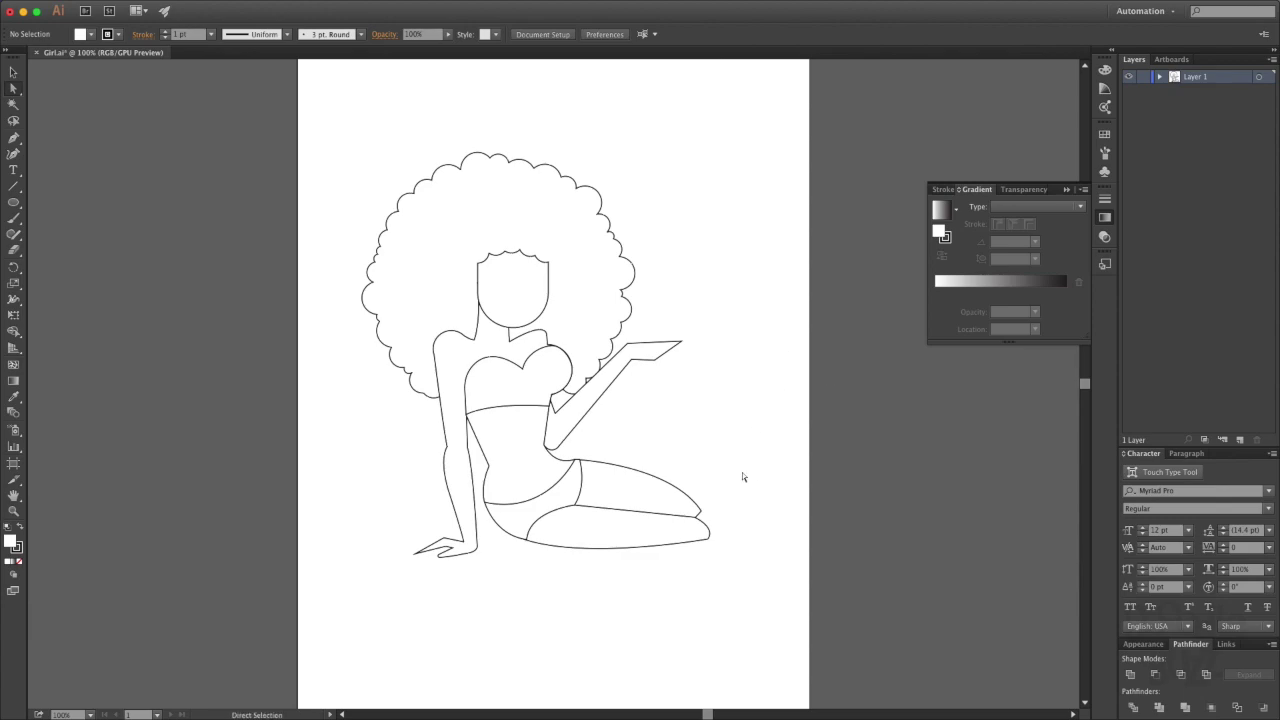
Zoom in on the face and make an almond eye from an ellipse with sharp side corners.
key("z")
left_click_drag(492, 226, 726, 317)
left_click_drag(480, 388, 563, 433)
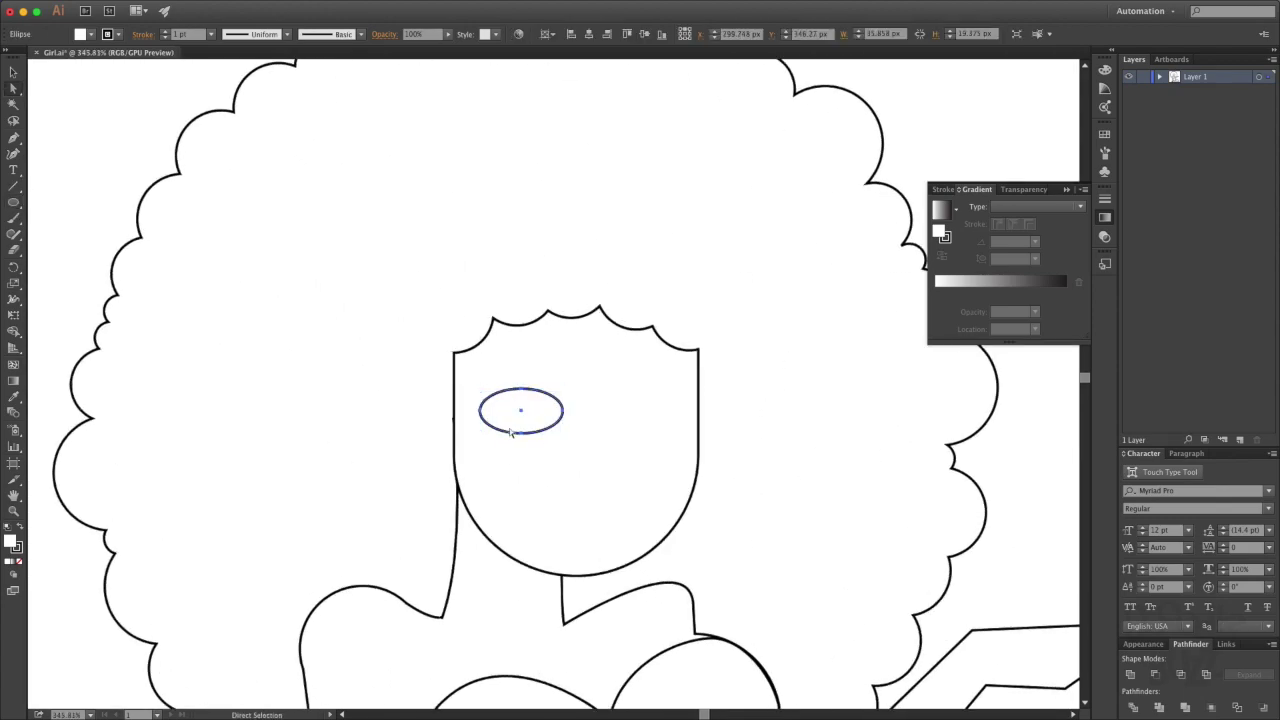
key("a")
left_click(481, 410)
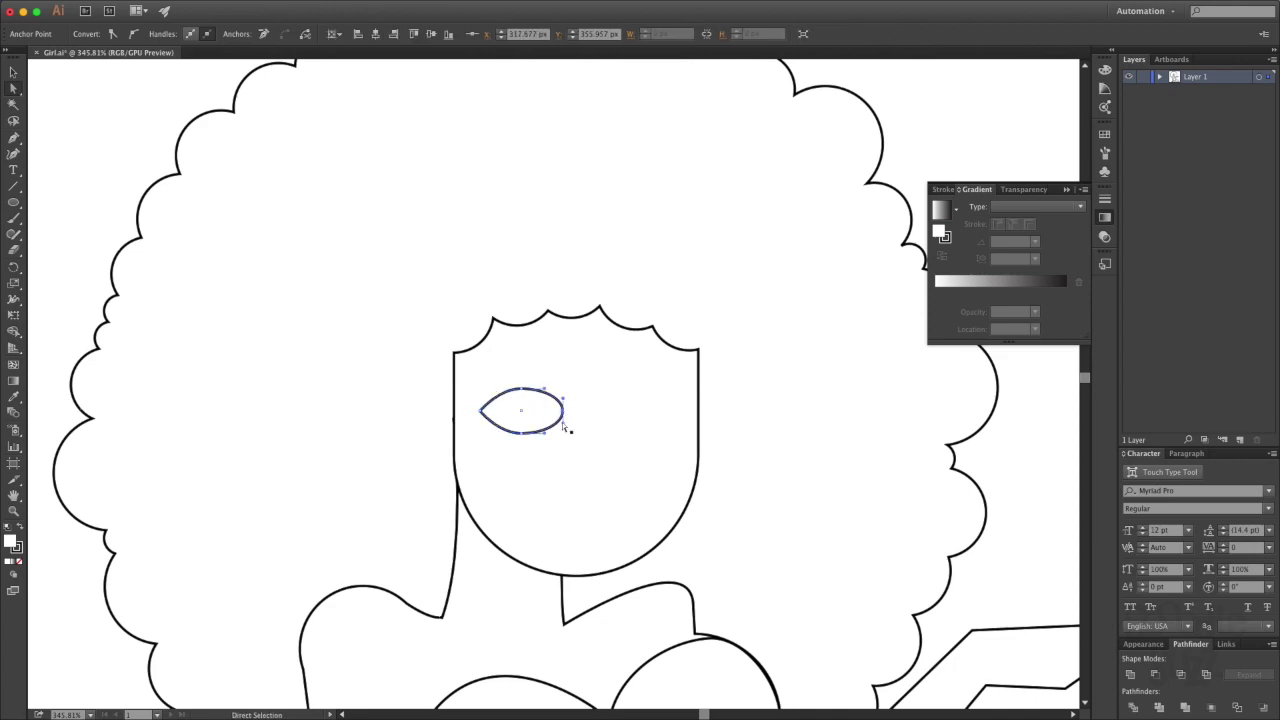
left_click(564, 409)
key("v")
Duplicate the eye to the right and adjust the spacing of both eyes.
scroll(386, 366, "left", 3)
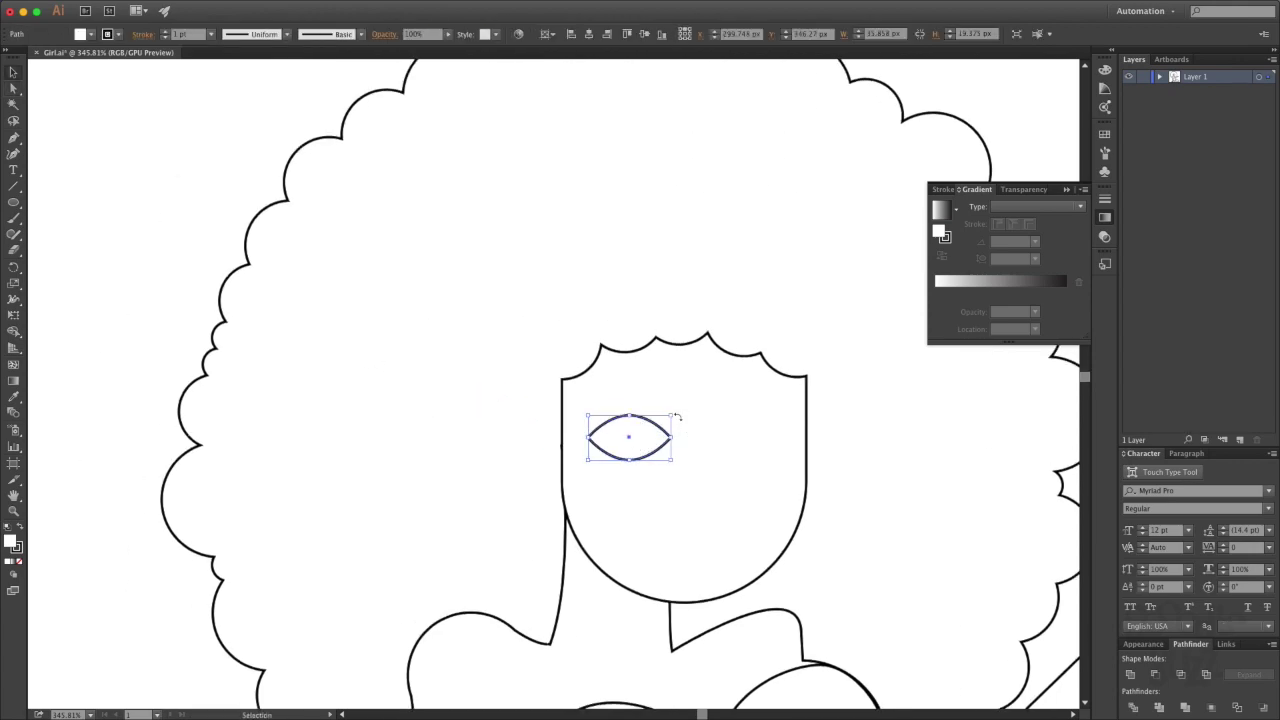
mouse_move(678, 427)
left_mouse_down()
mouse_move(795, 424)
mouse_move(793, 412)
left_mouse_up()
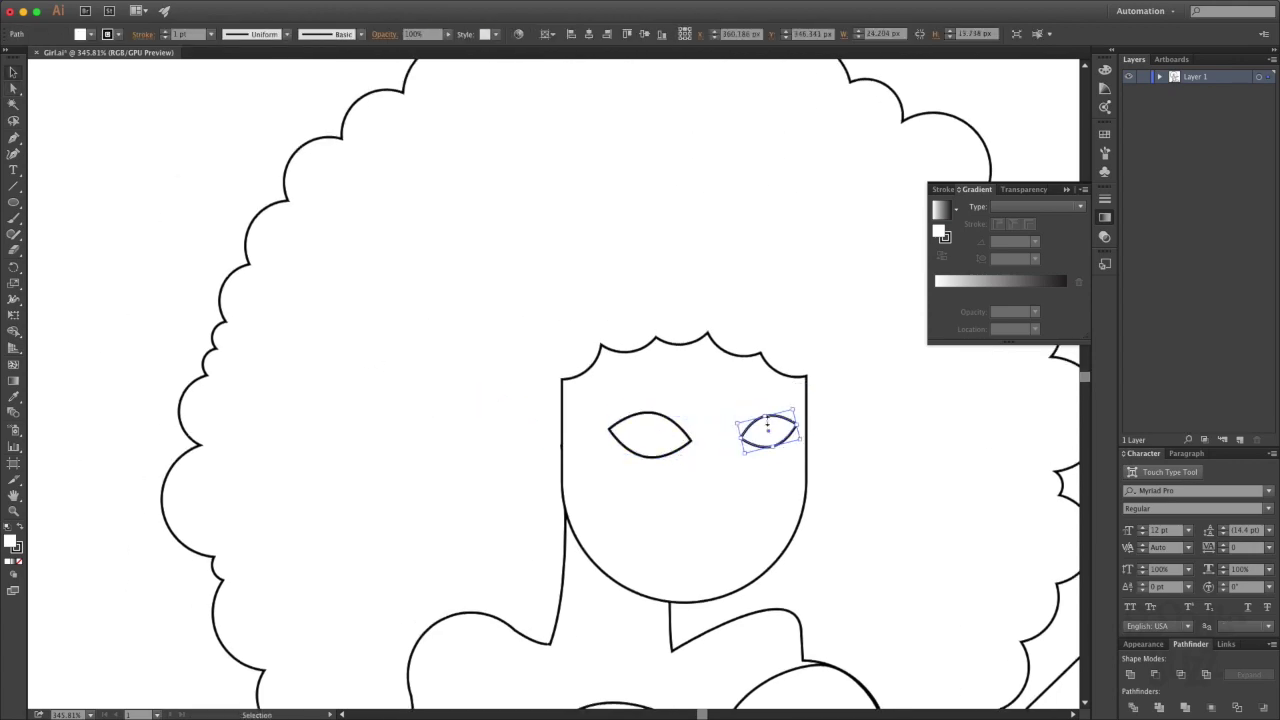
mouse_move(684, 437)
left_mouse_down()
mouse_move(710, 438)
mouse_move(686, 440)
left_mouse_up()
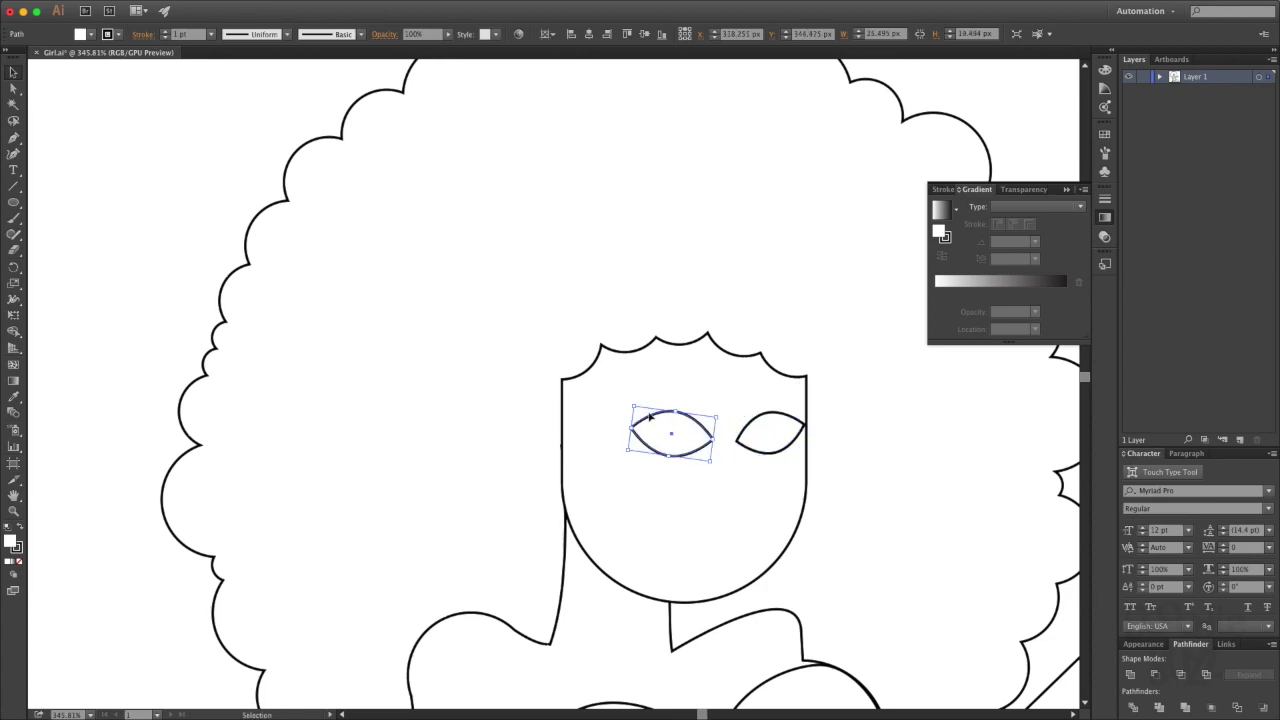
left_click(54, 218)
key("Right")
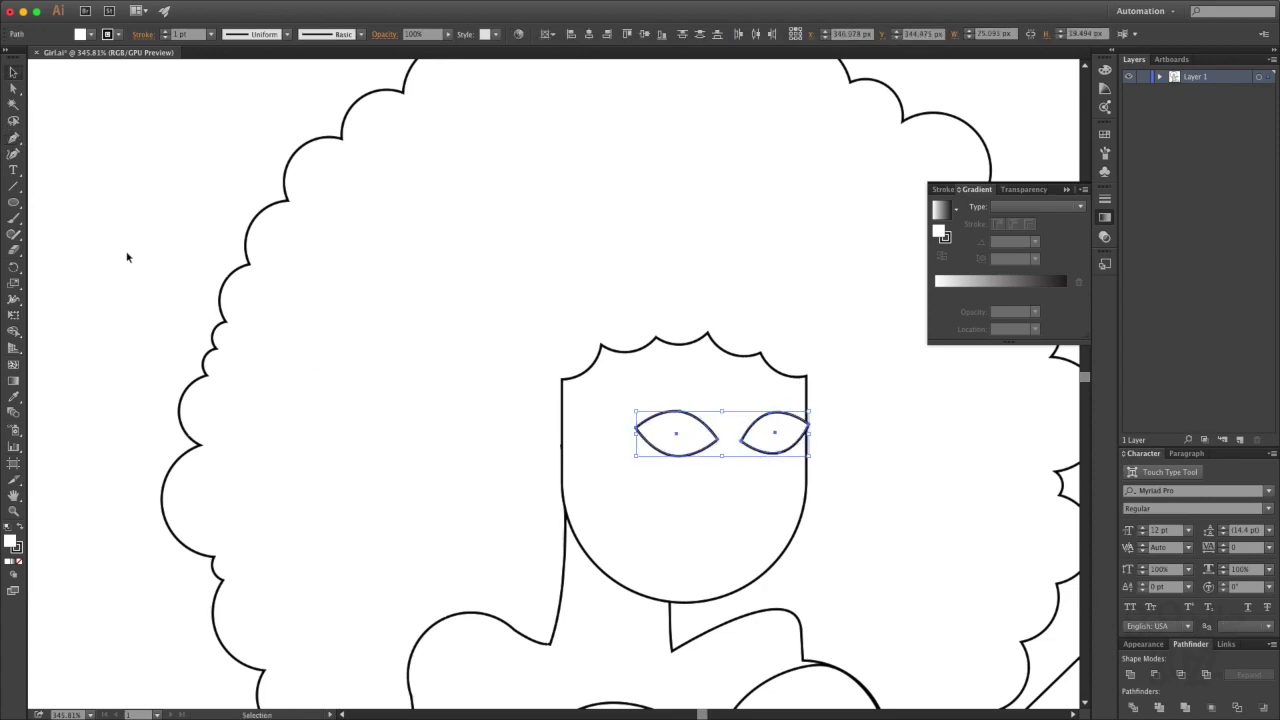
key("ctrl+shift+a")
Draw an arched eyebrow, mirror a copy, and place one over each eye.
left_click(601, 393)
mouse_move(700, 402)
left_mouse_down()
mouse_move(686, 400)
mouse_move(740, 388)
left_mouse_up()
key("v")
right_click(766, 400)
key("Escape")
left_click(903, 491)
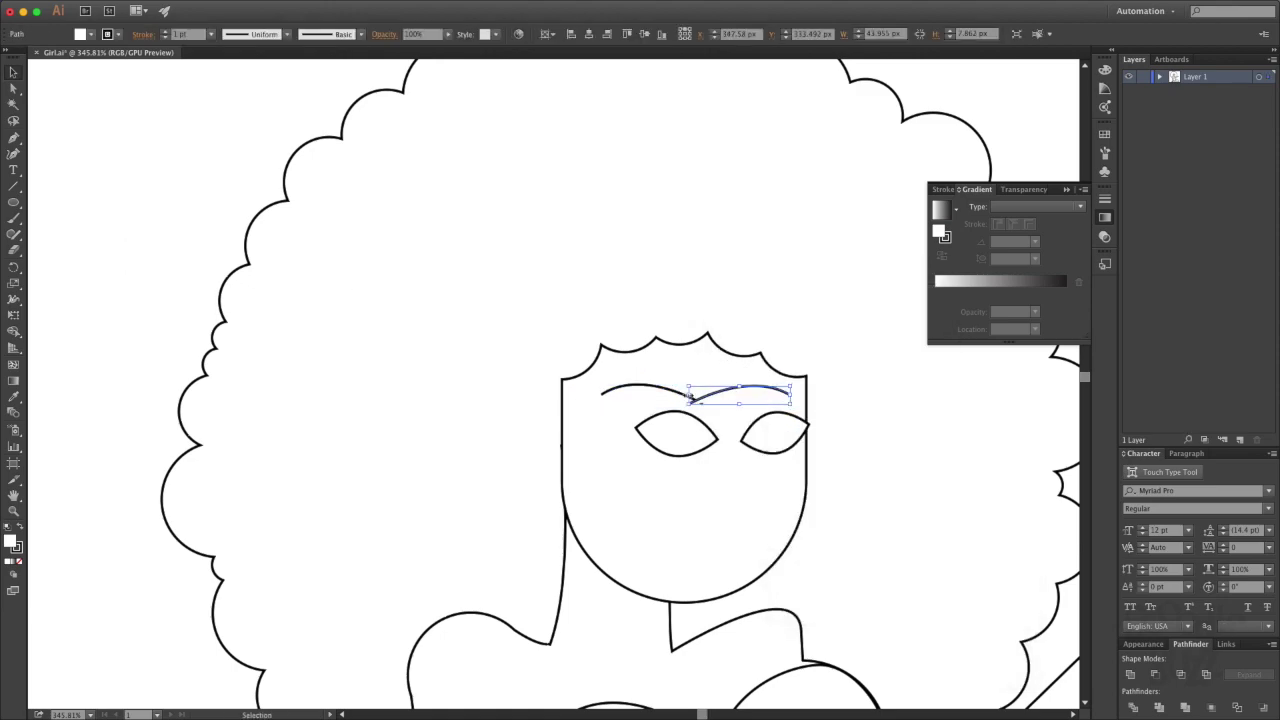
left_click(815, 398)
left_click_drag(675, 394, 749, 408)
left_click(700, 409)
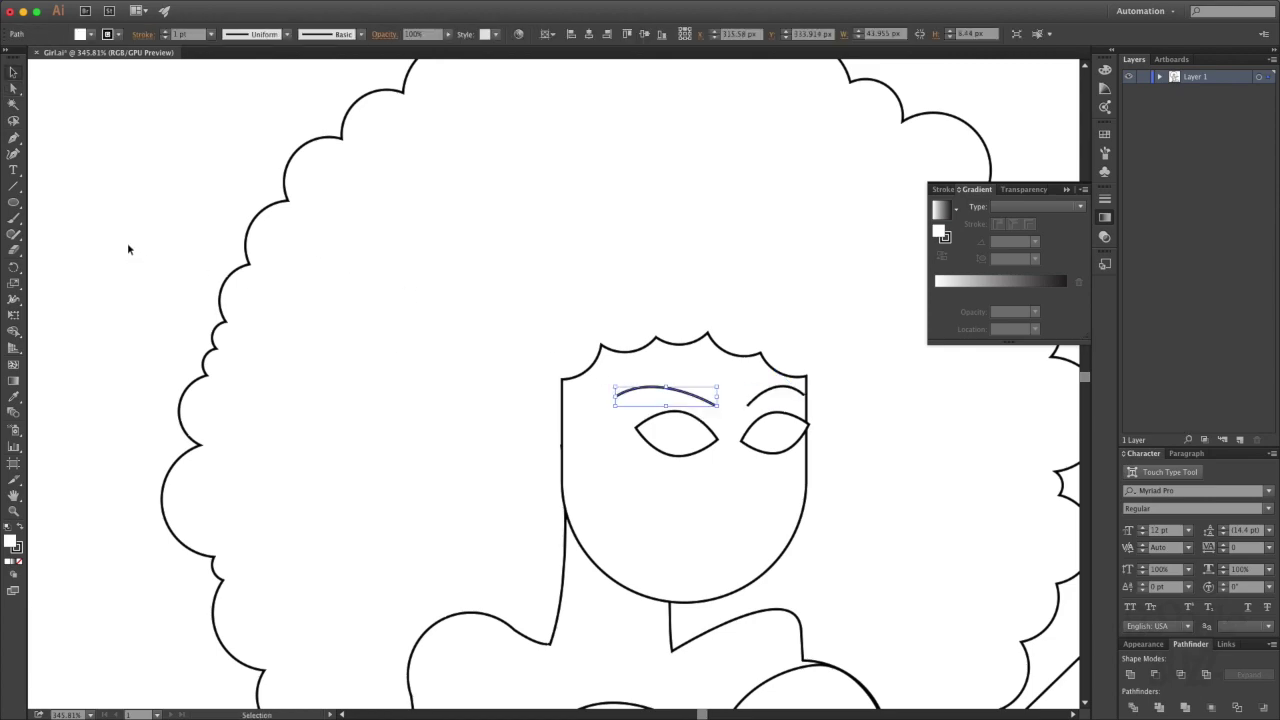
Draw an angled nose line and an ellipse for the lips.
left_click(738, 460)
left_click(751, 484)
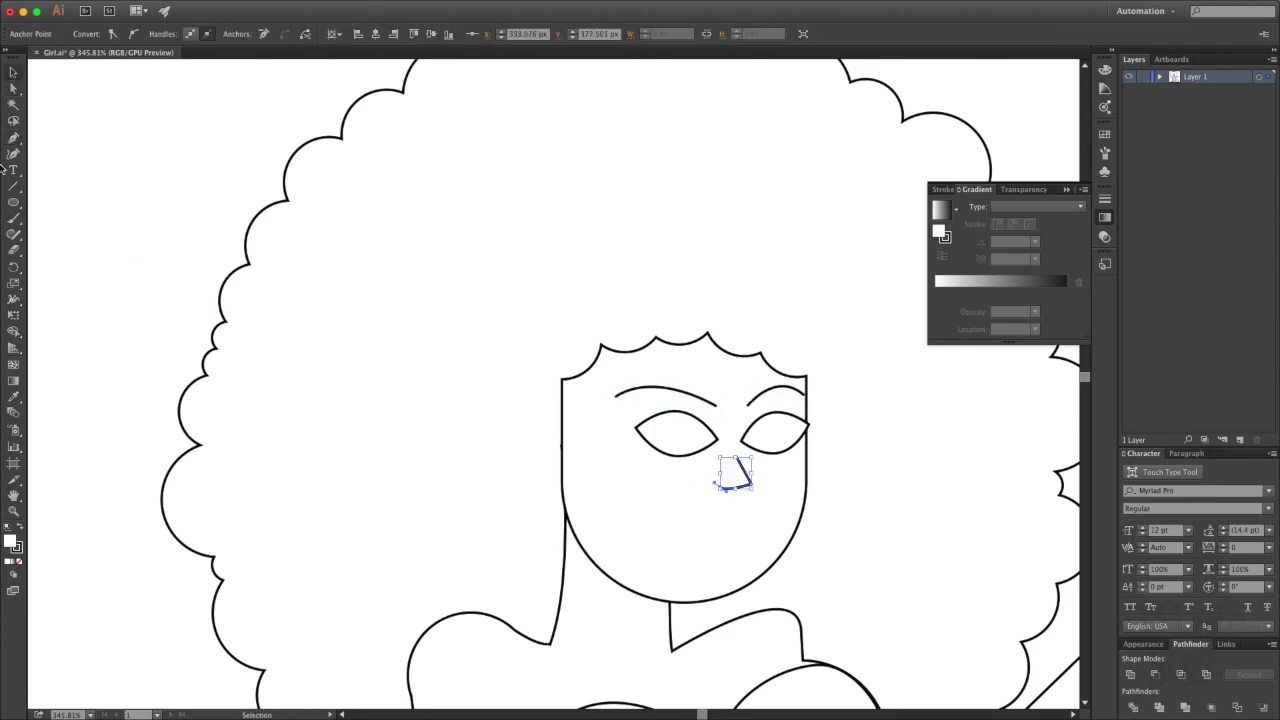
key("ctrl+shift+a")
scroll(300, 366, "down", 3)
scroll(300, 366, "up", 5)
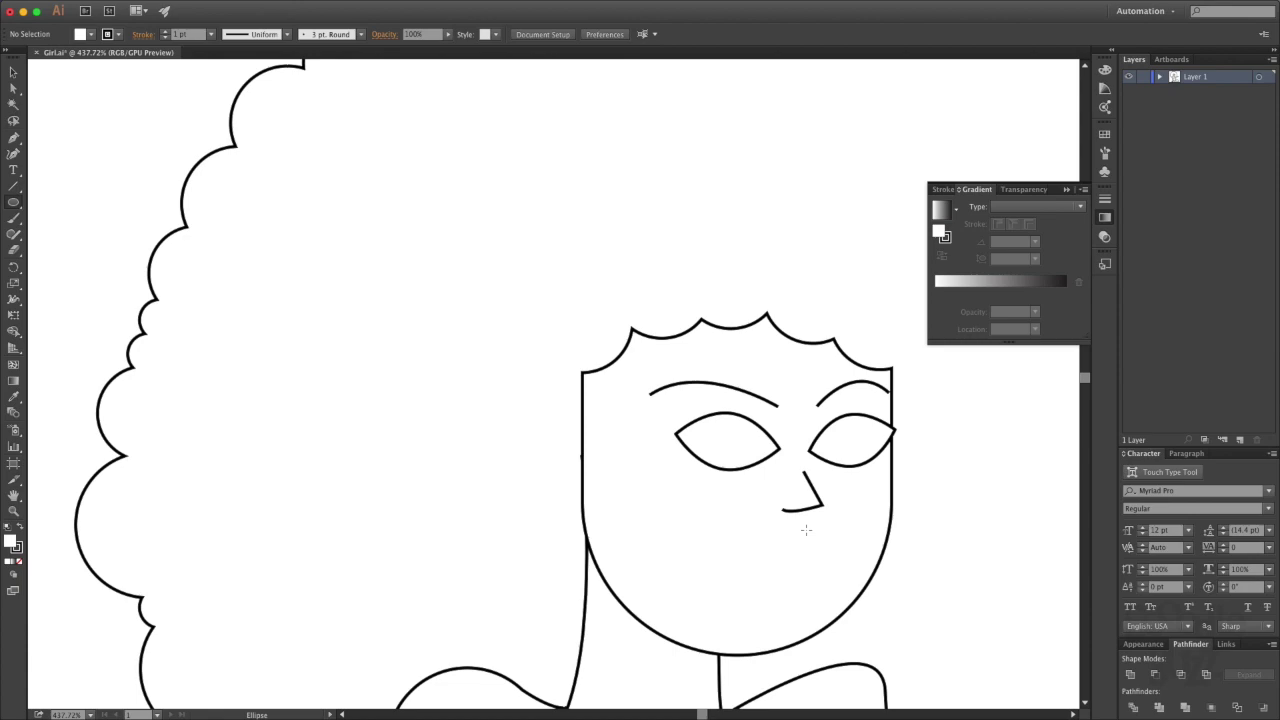
left_click_drag(826, 548, 841, 567)
key("p")
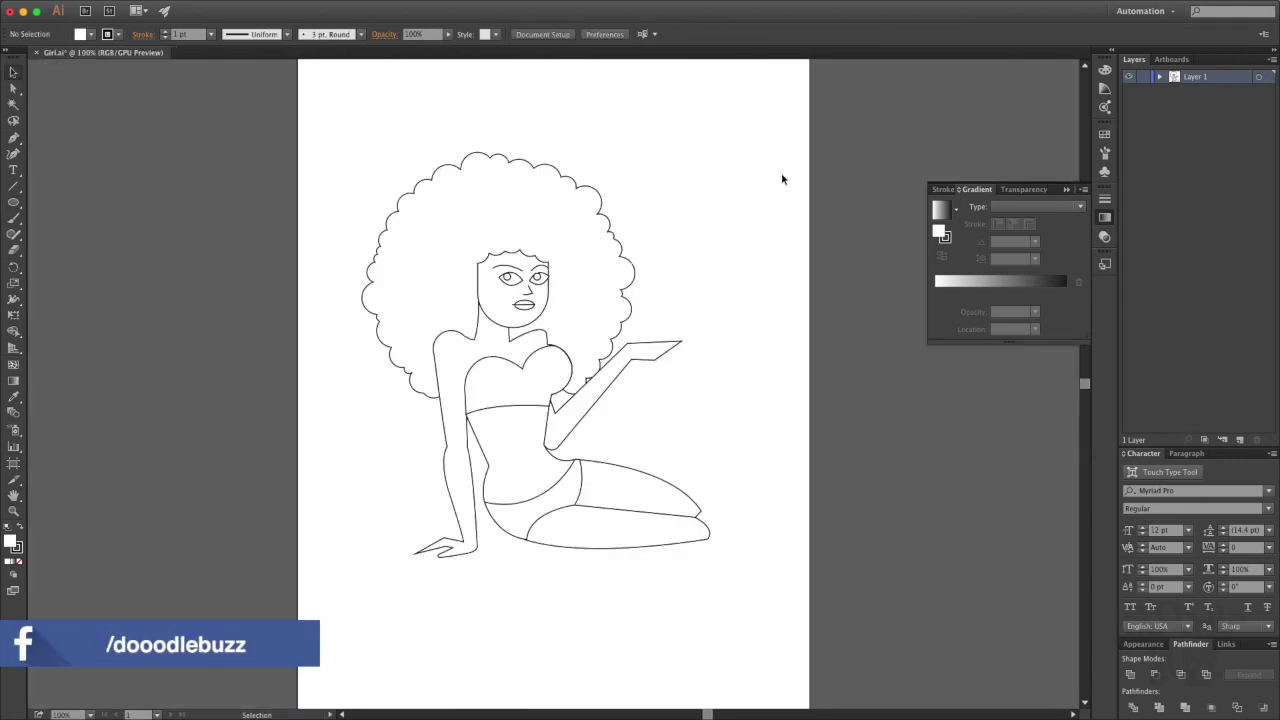
scroll(782, 179, "up", 1)
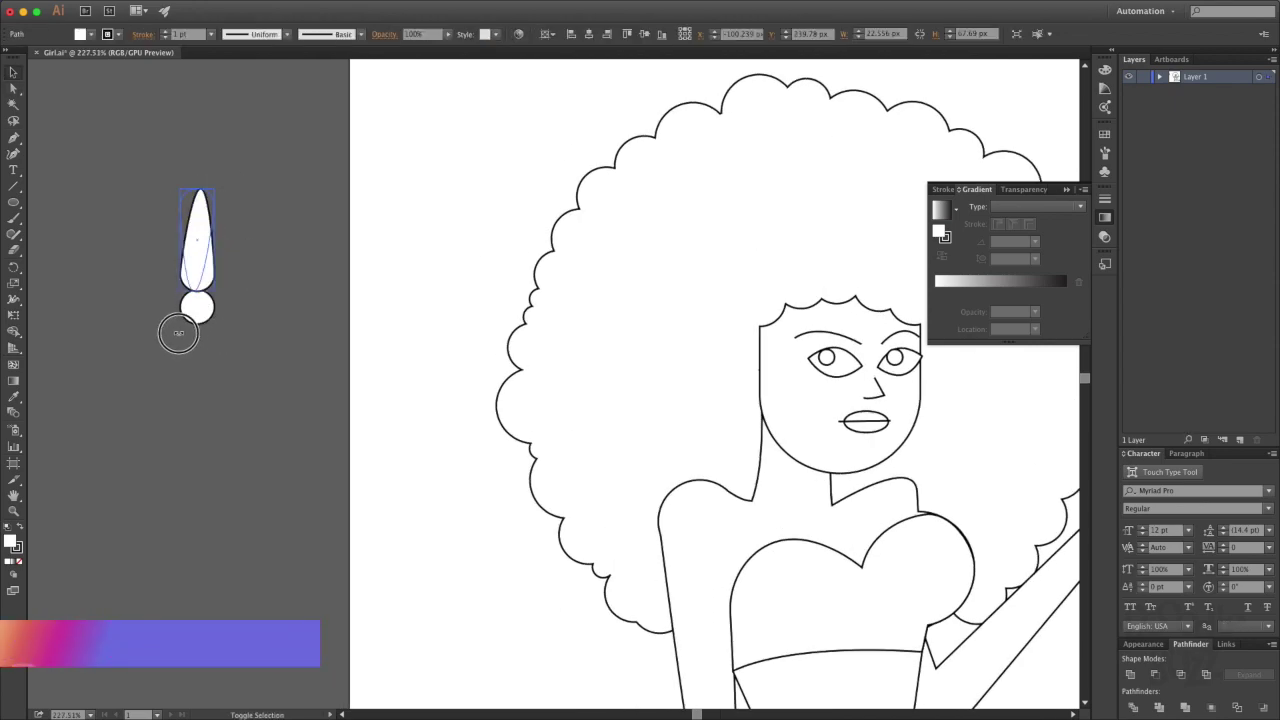
Rotate-copy the teardrop petal into a four-petal cross, then an eight-petal flower.
left_click(229, 346)
left_click_drag(226, 289, 177, 423)
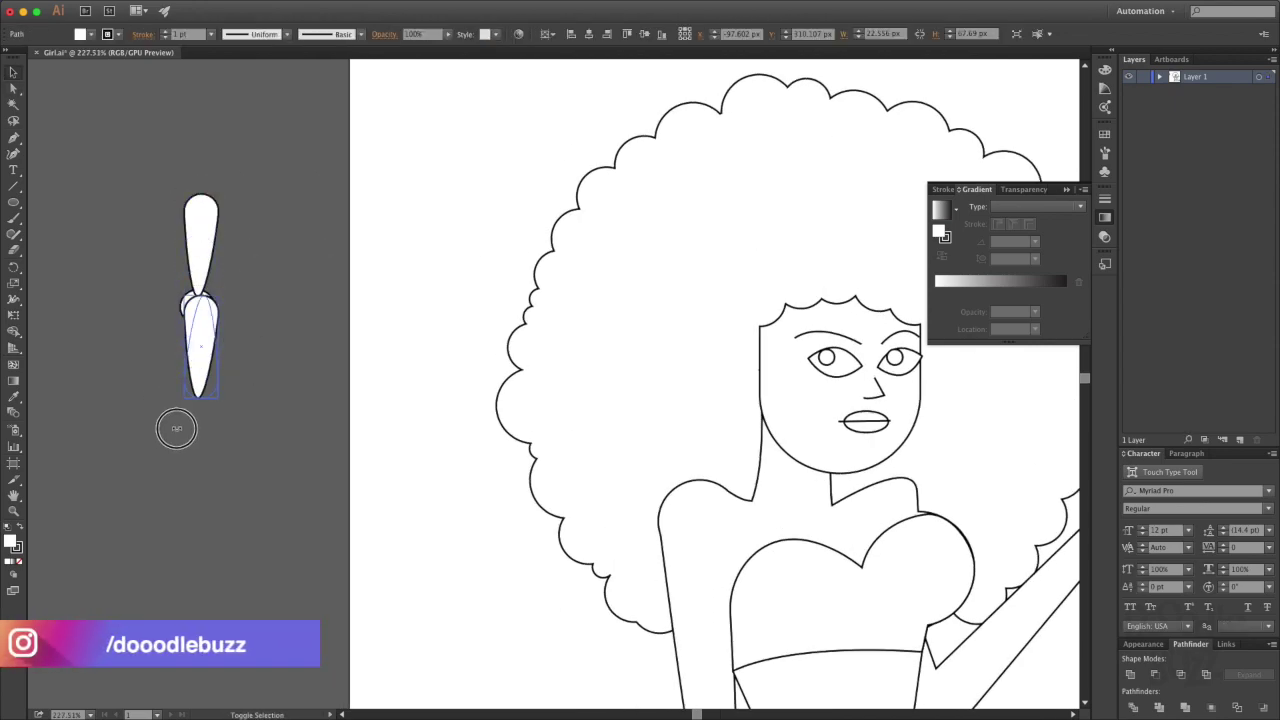
left_click_drag(237, 174, 237, 303)
key("ctrl+a")
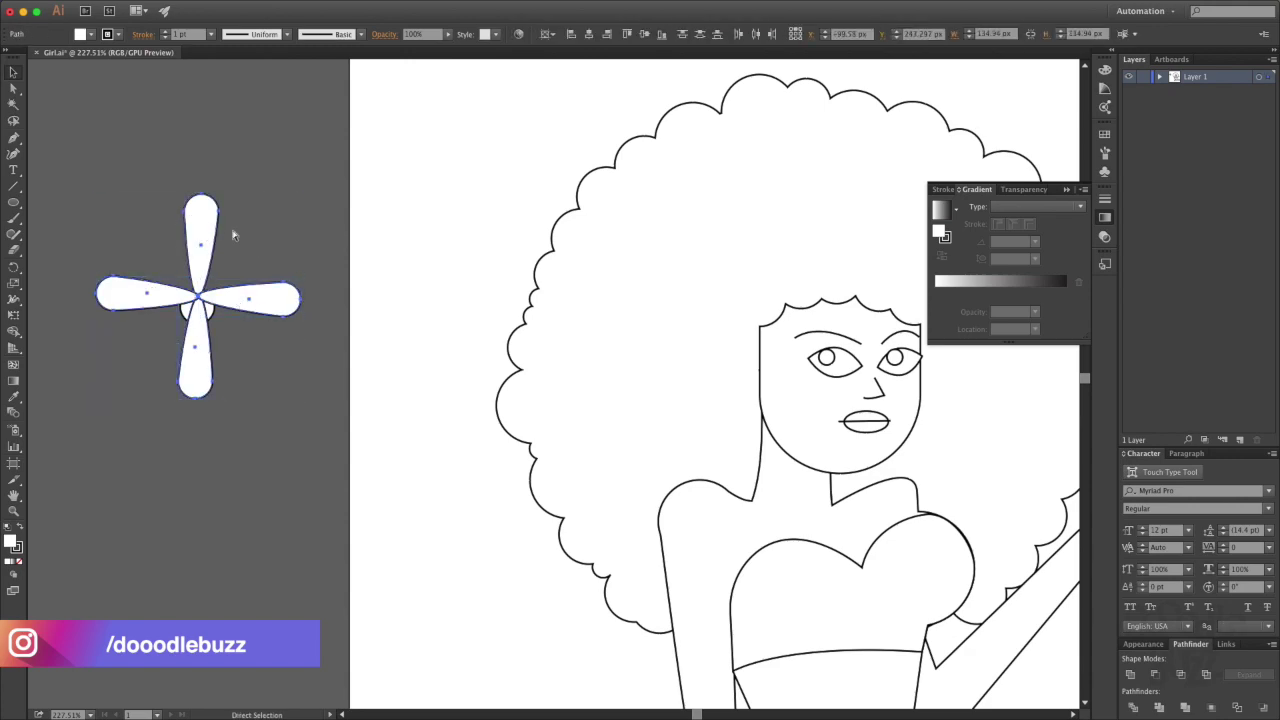
key("e")
mouse_move(234, 240)
left_mouse_down()
mouse_move(207, 318)
mouse_move(243, 465)
left_mouse_up()
key("a")
key("ctrl+z")
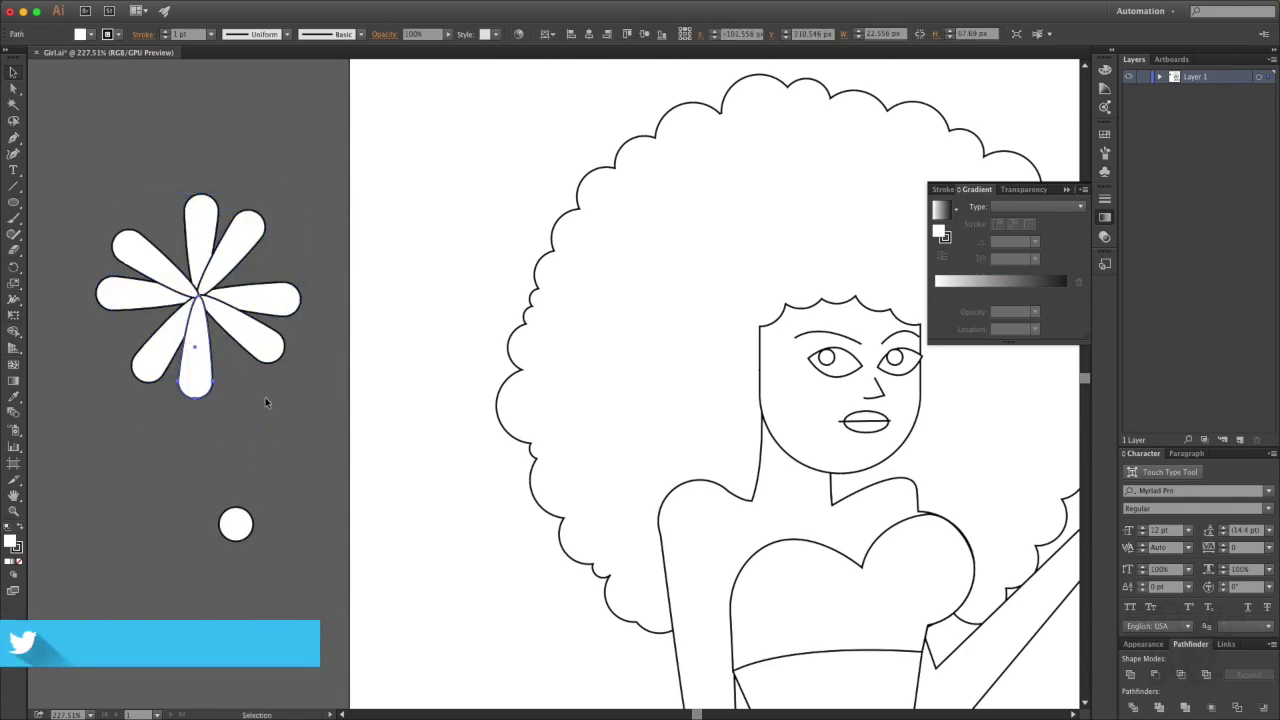
Duplicate and rotate the eight petals into a sixteen-petal flower.
key("ctrl+a")
key("e")
left_click_drag(334, 246, 290, 316)
key("ctrl+shift+a")
key("ctrl+z")
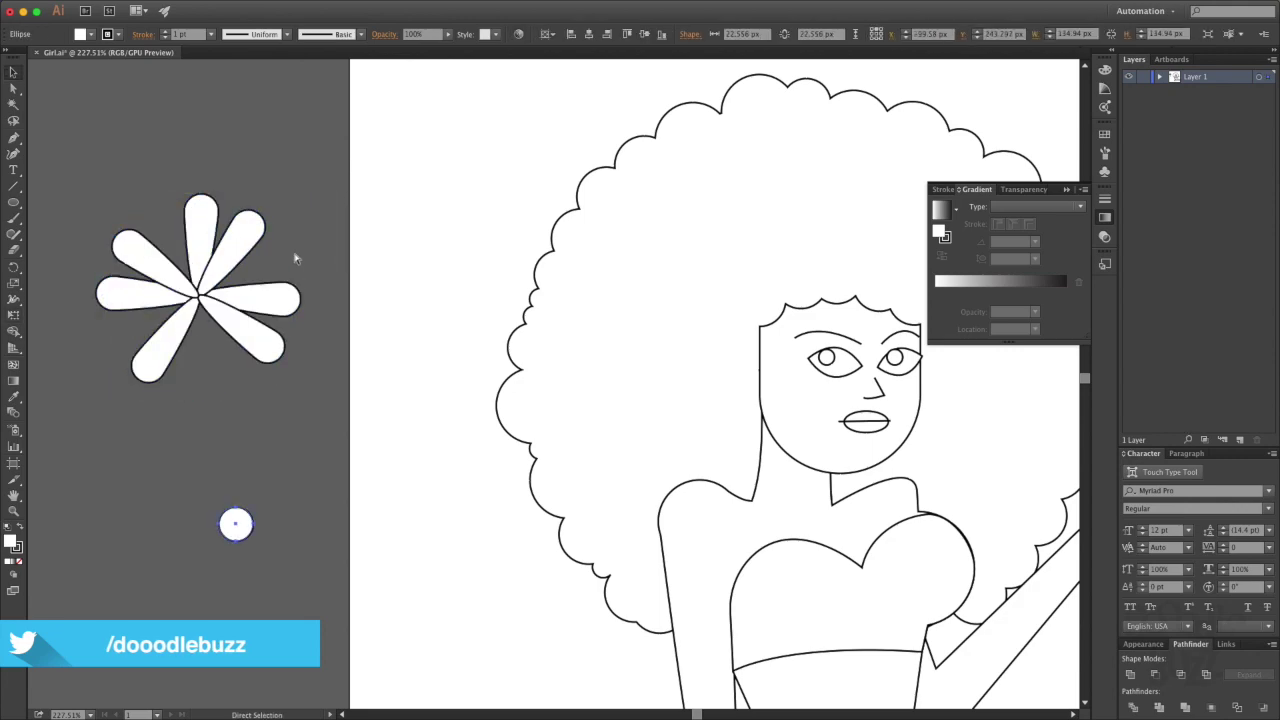
key("ctrl+z")
key("ctrl+z")
key("ctrl+z")
key("ctrl+a")
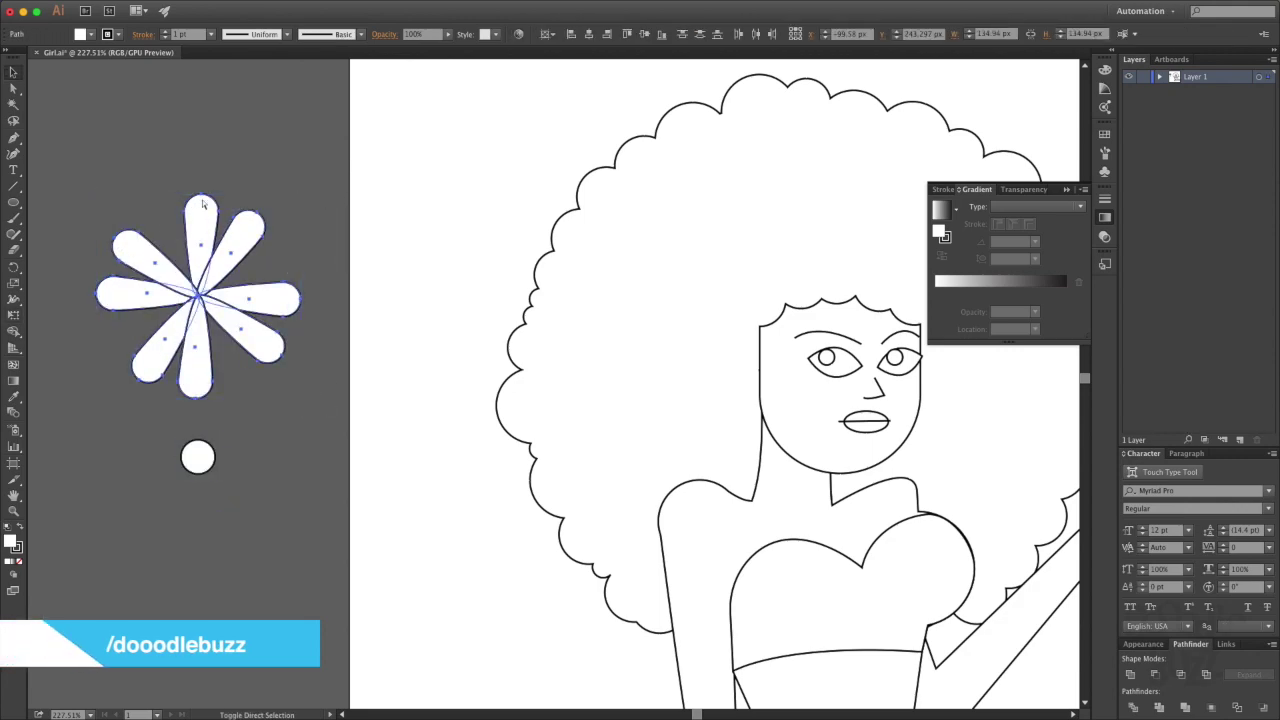
key("e")
left_click_drag(323, 237, 324, 272)
key("ctrl+shift+a")
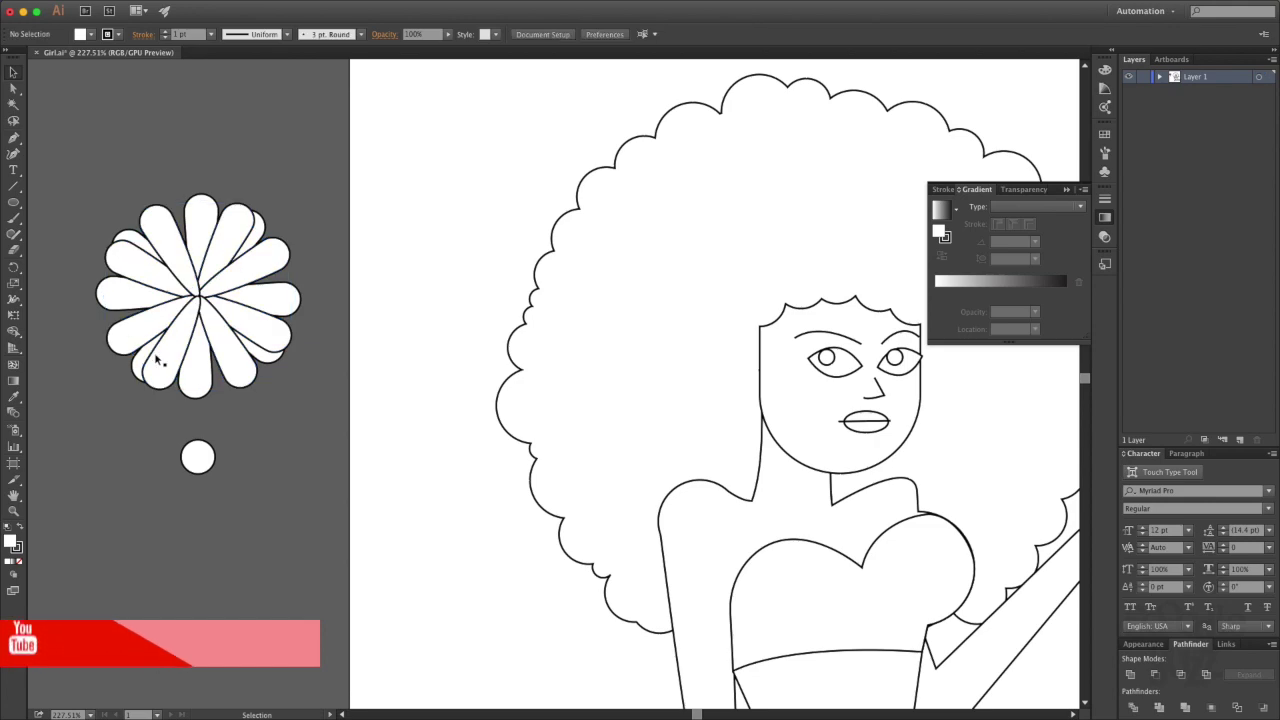
Bring the centre circle to front in the flower's middle, group it, and place it in the hair.
right_click(202, 445)
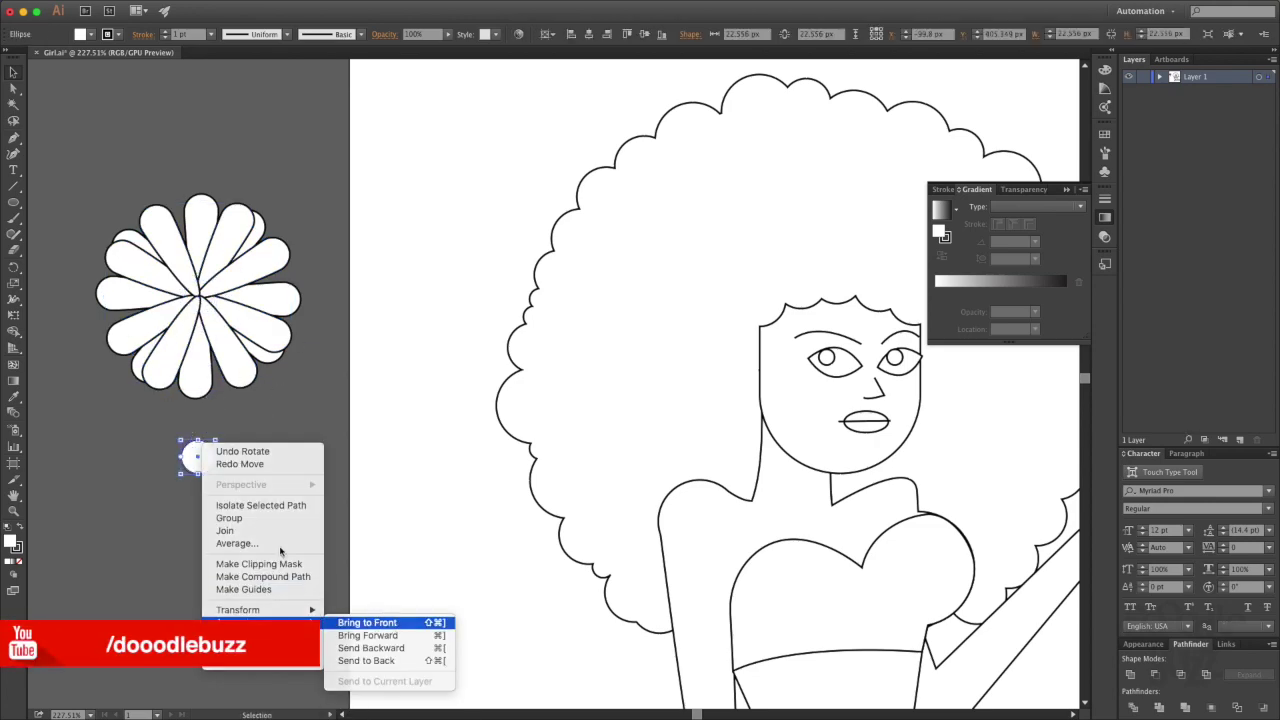
left_click(371, 537)
mouse_move(195, 456)
left_mouse_down()
mouse_move(200, 295)
mouse_move(667, 320)
left_mouse_up()
key("ctrl+a")
left_click(1131, 677)
left_click_drag(770, 220, 776, 260)
Draw a circle above the raised hand and cut away its top half to make a bowl.
left_click(369, 230)
key("ctrl+1")
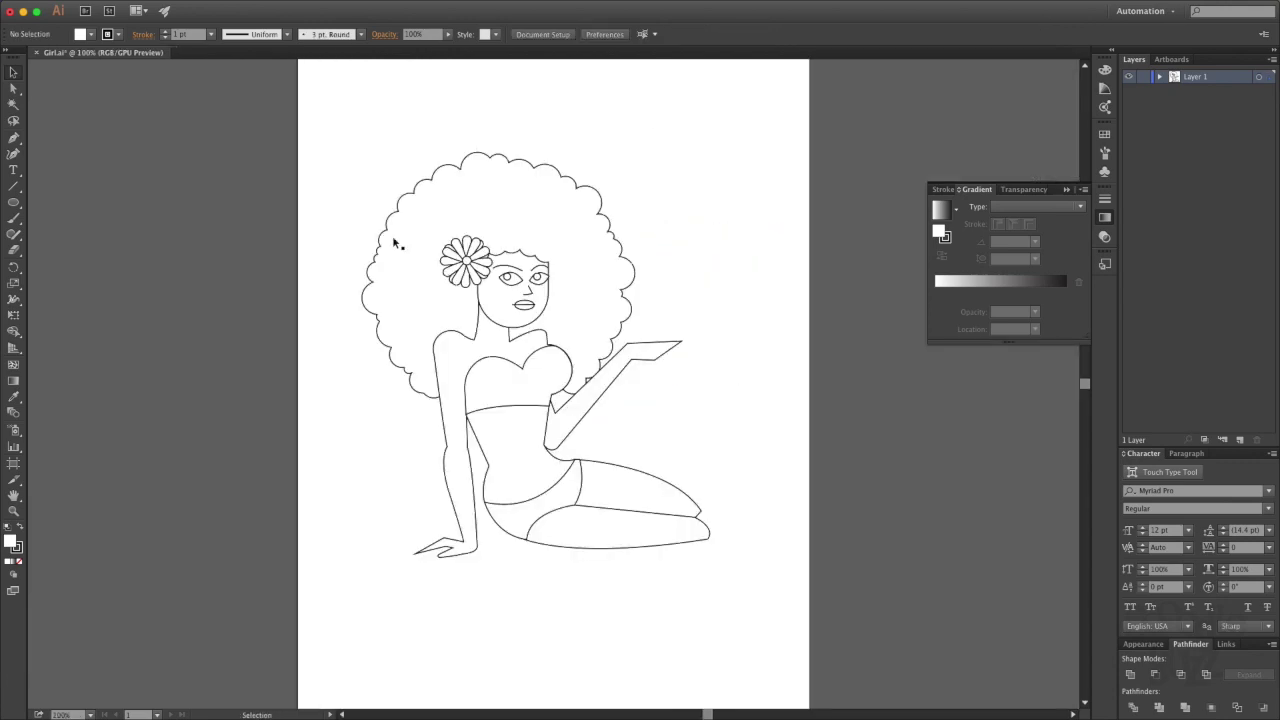
scroll(723, 271, "up", 3)
key("l")
left_click_drag(569, 301, 628, 359)
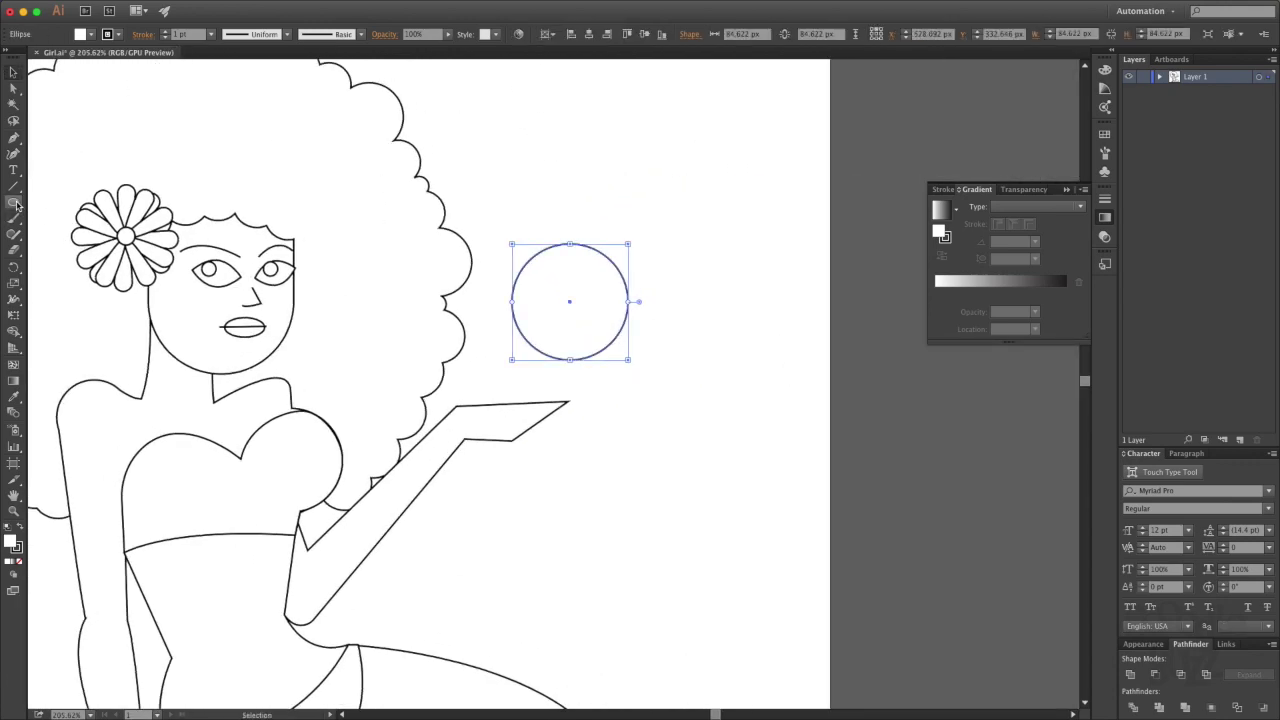
left_click_drag(665, 303, 665, 303)
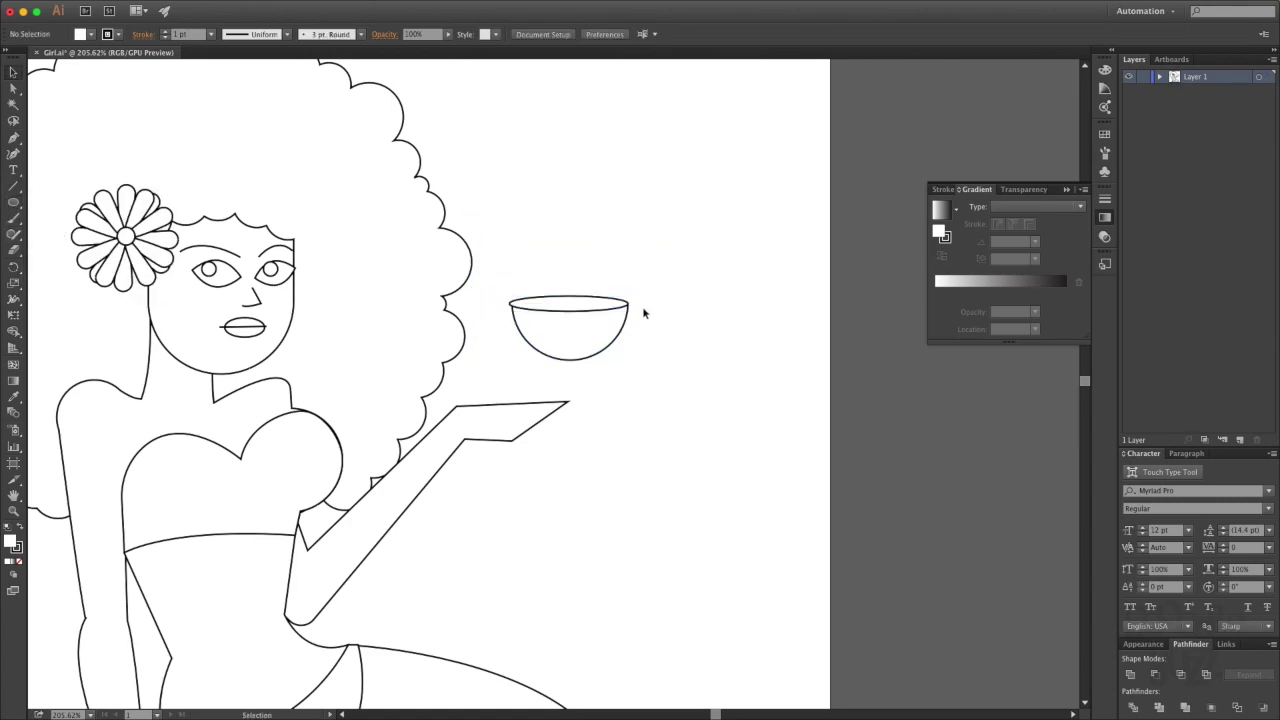
Add a flattened rim ellipse and a smaller inner ring across the bowl top.
left_click(626, 320)
scroll(643, 313, "up", 3)
left_click(705, 362)
mouse_move(705, 362)
left_mouse_down()
mouse_move(704, 349)
mouse_move(672, 360)
left_mouse_up()
left_click(774, 325)
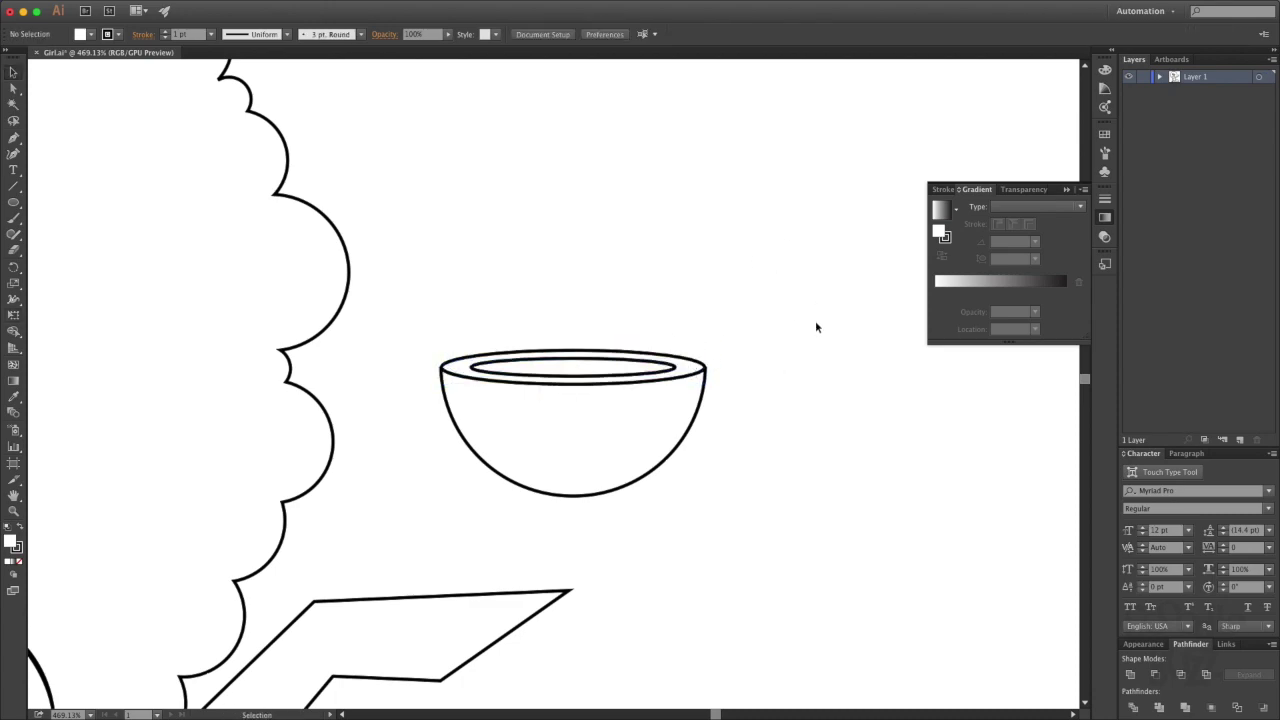
Draw a bent straw from the rim with the Pen, thicken its stroke, and expand it.
left_click(493, 366)
left_click(478, 302)
left_click(400, 302)
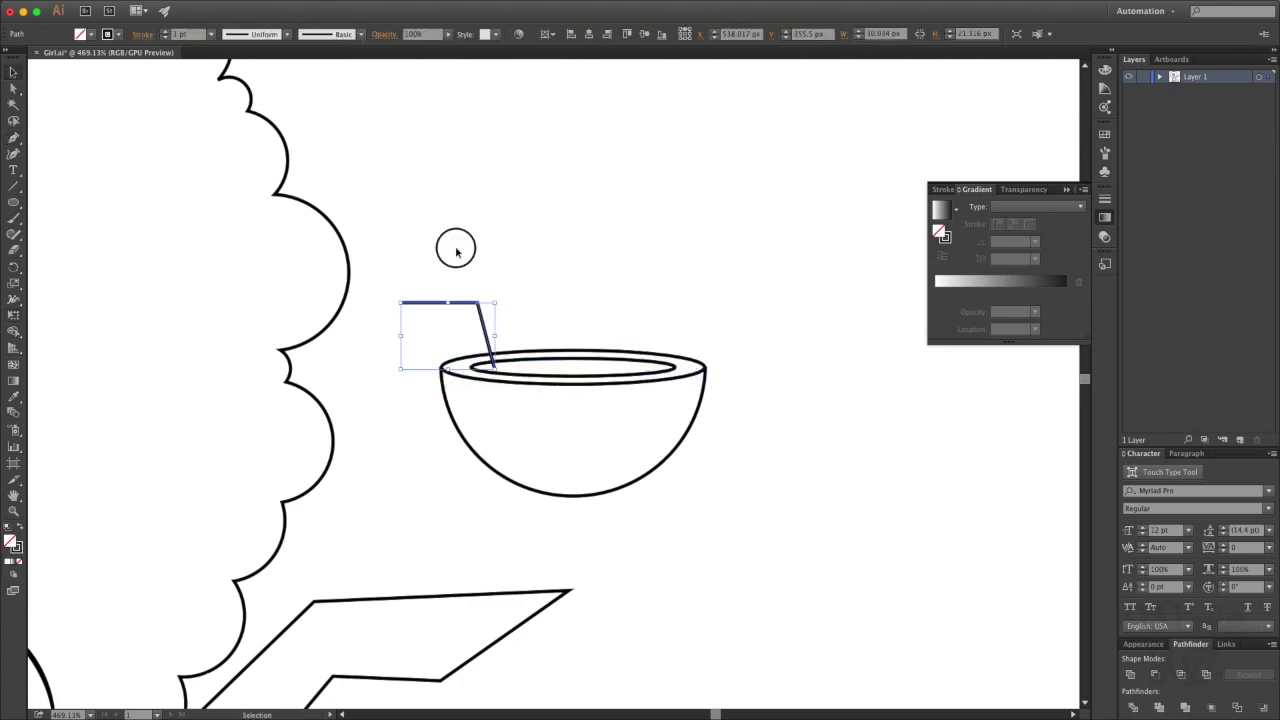
left_click(164, 31)
left_click(195, 8)
left_click(215, 137)
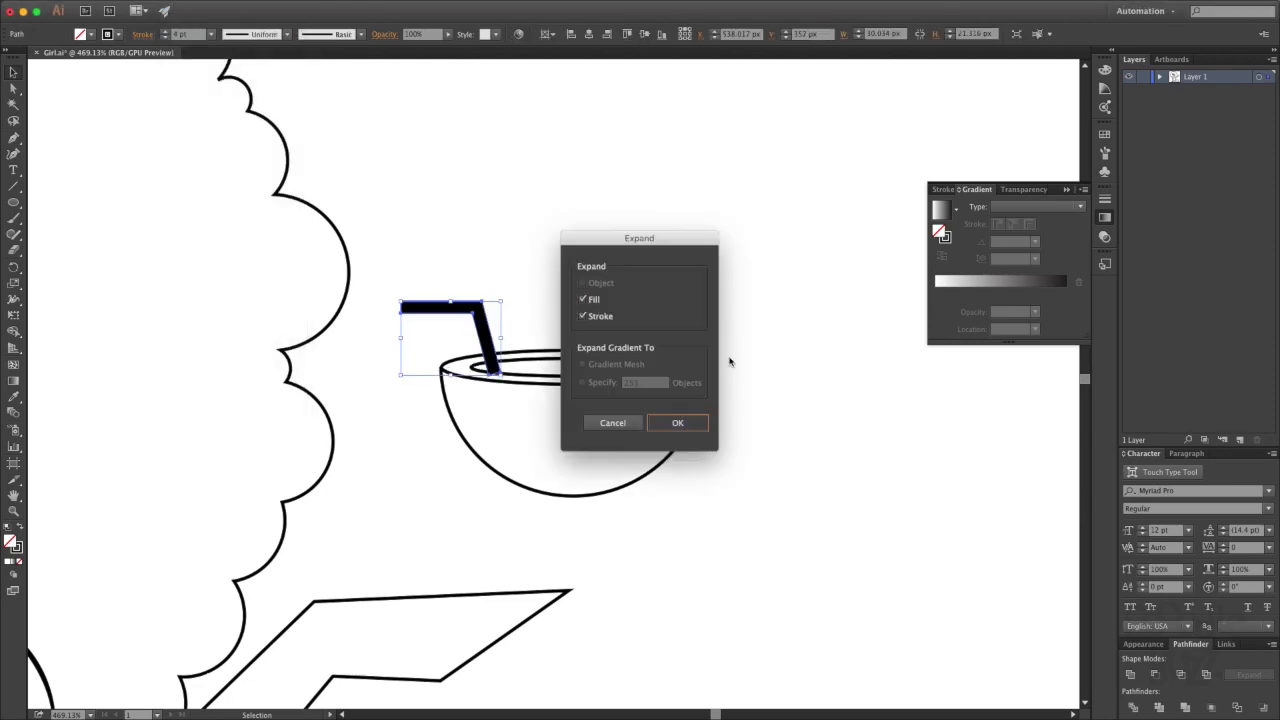
Group the bowl and straw and check the drink on the hand at full artboard view.
key("Return")
key("a")
key("ctrl+0")
key("v")
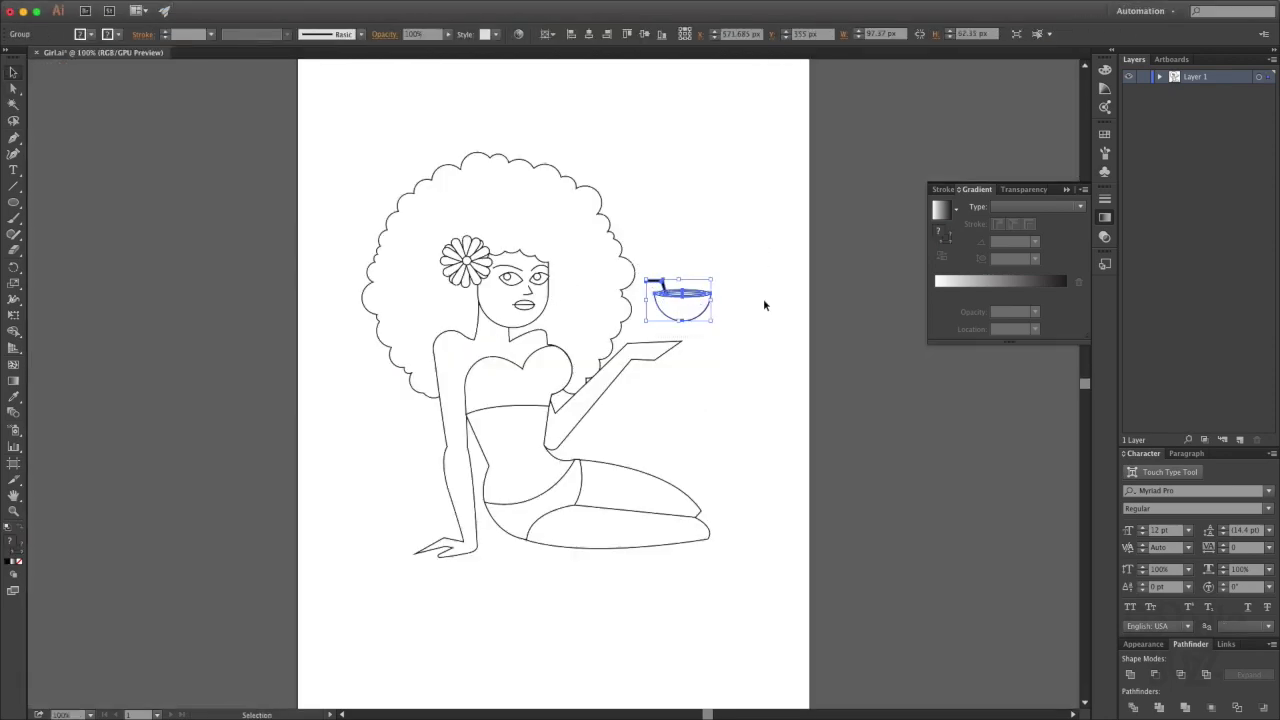
scroll(763, 298, "up", 5)
scroll(760, 345, "up", 2)
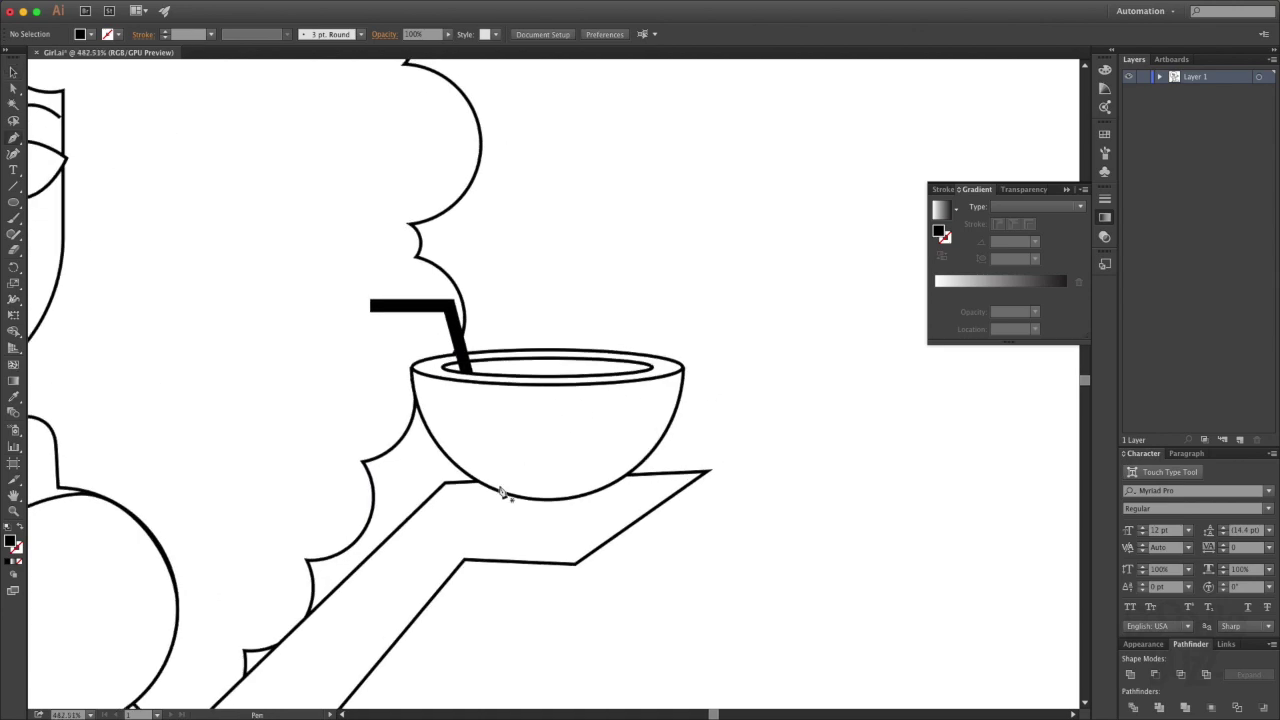
Draw two curved stripe shapes along the coconut bowl with the Pen.
left_click_drag(502, 492, 553, 506)
left_click_drag(542, 414, 583, 466)
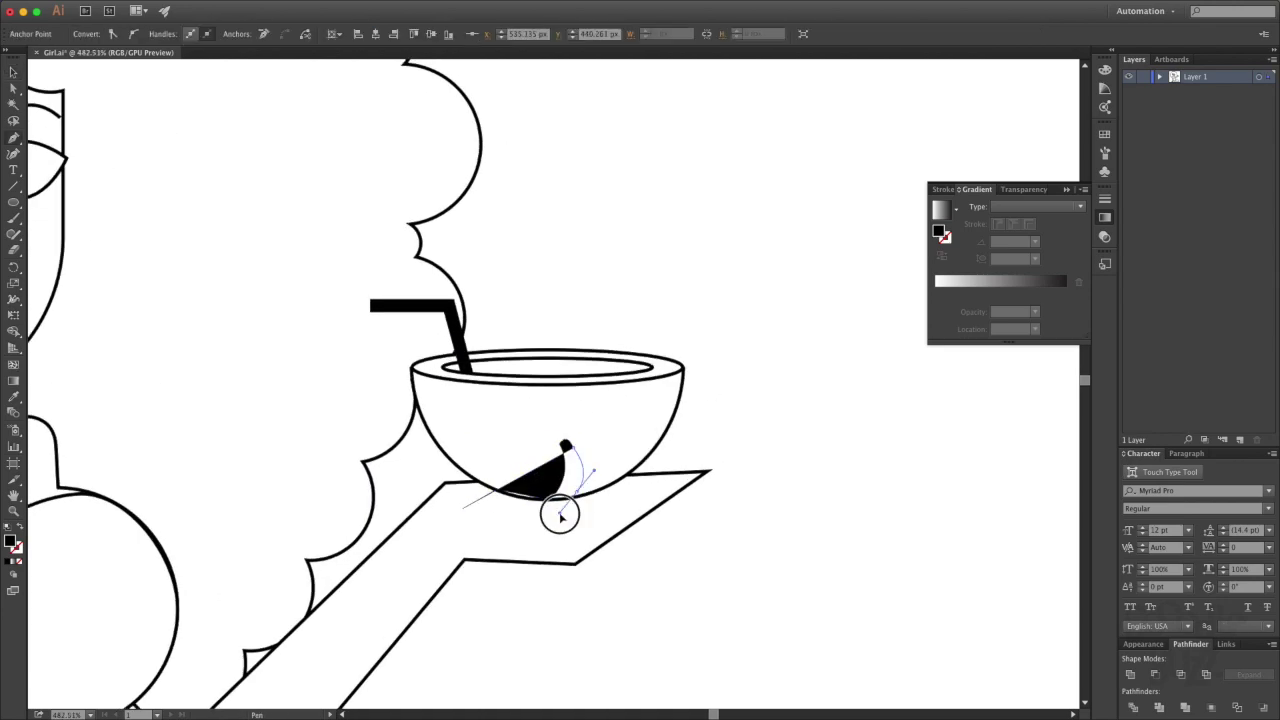
left_click(560, 515)
left_click_drag(600, 443, 593, 407)
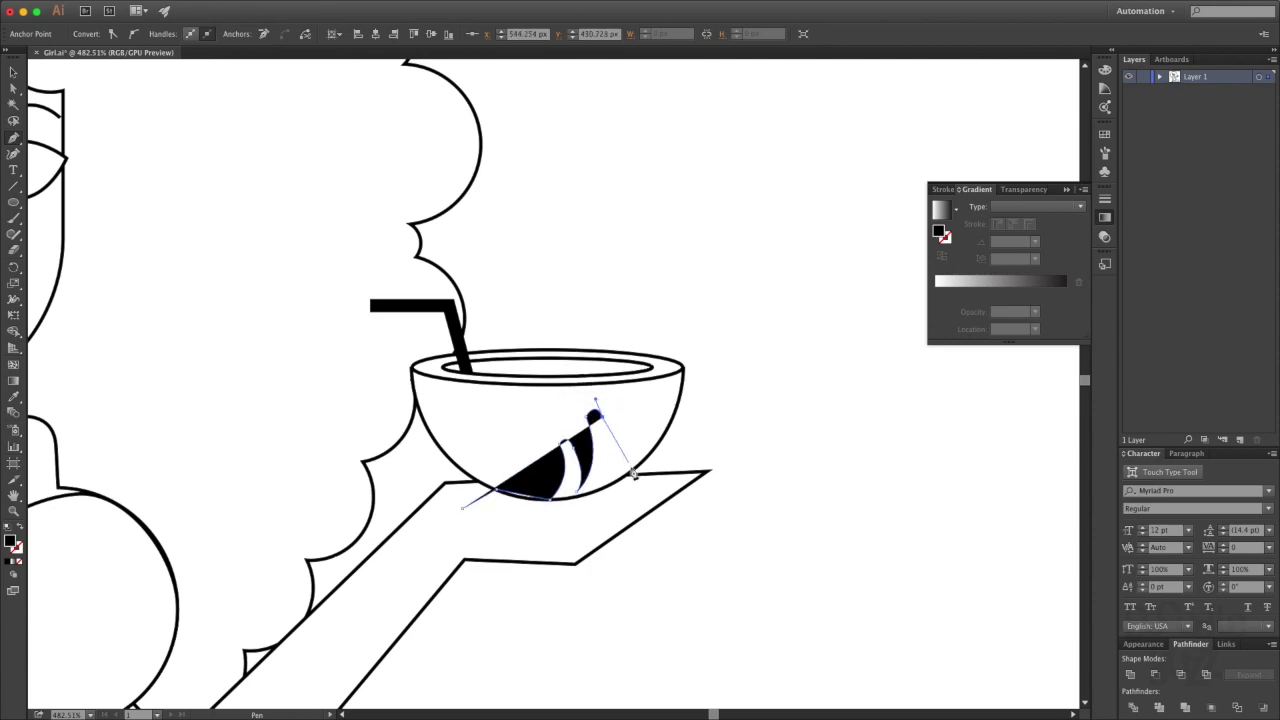
left_click_drag(609, 491, 613, 495)
left_click(641, 421)
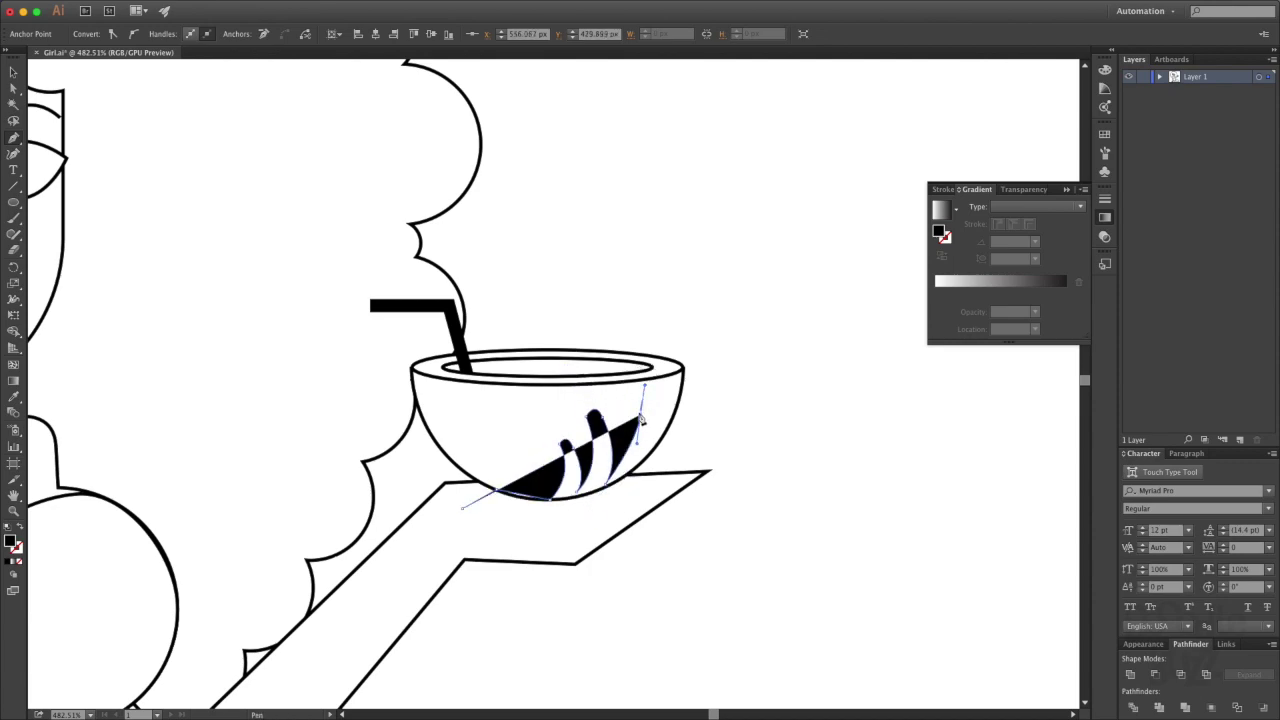
left_click_drag(642, 455, 630, 495)
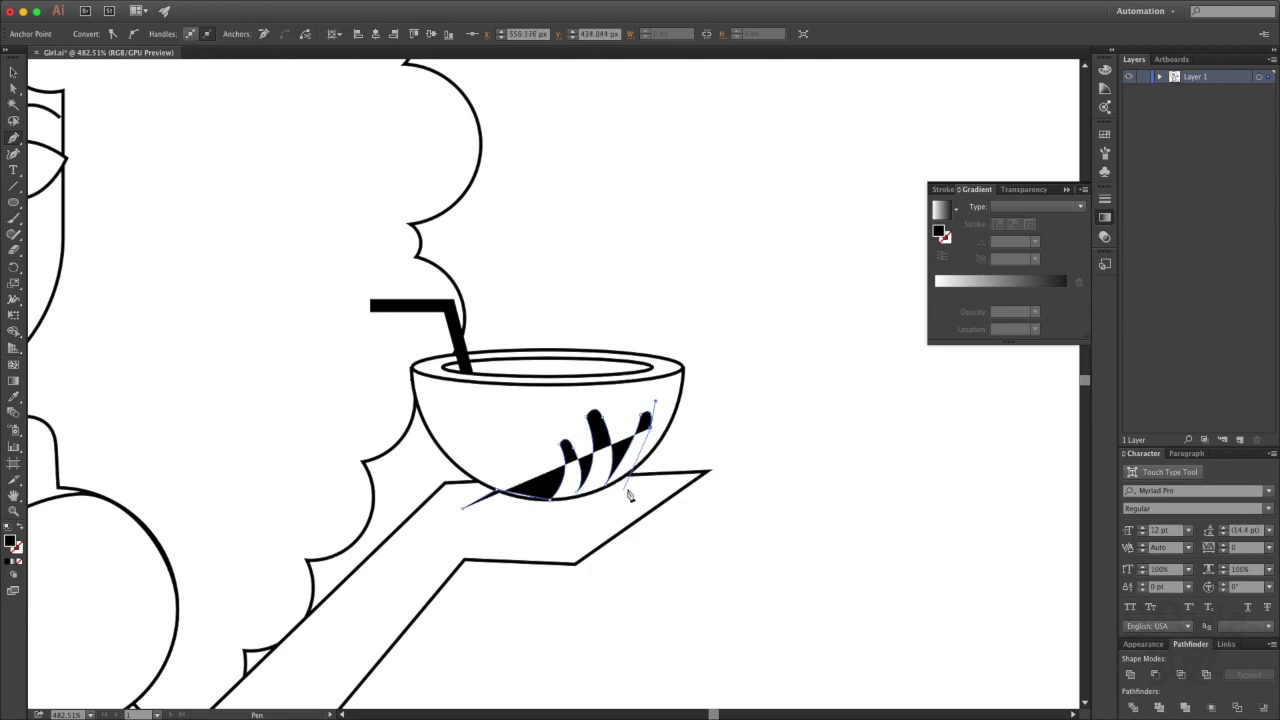
Draw the closed outline of the curled fingers and palm with white fill and black stroke.
left_click_drag(591, 537, 713, 486)
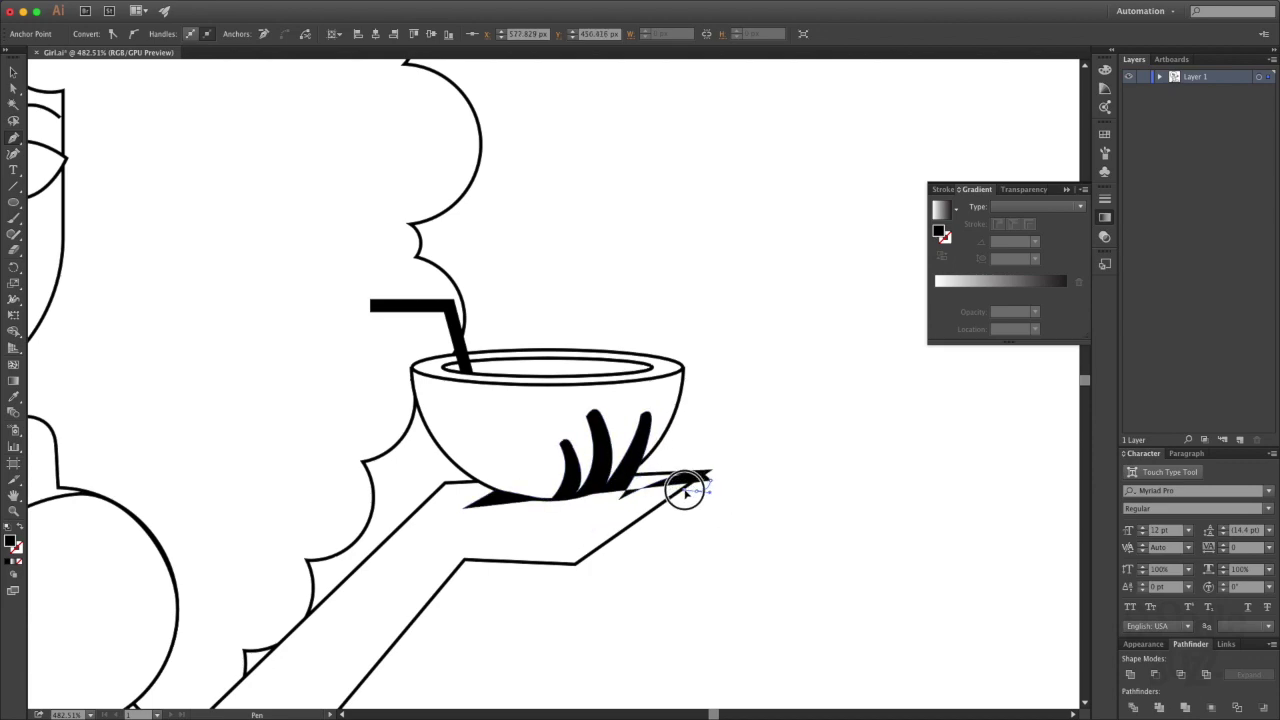
left_click_drag(597, 550, 576, 586)
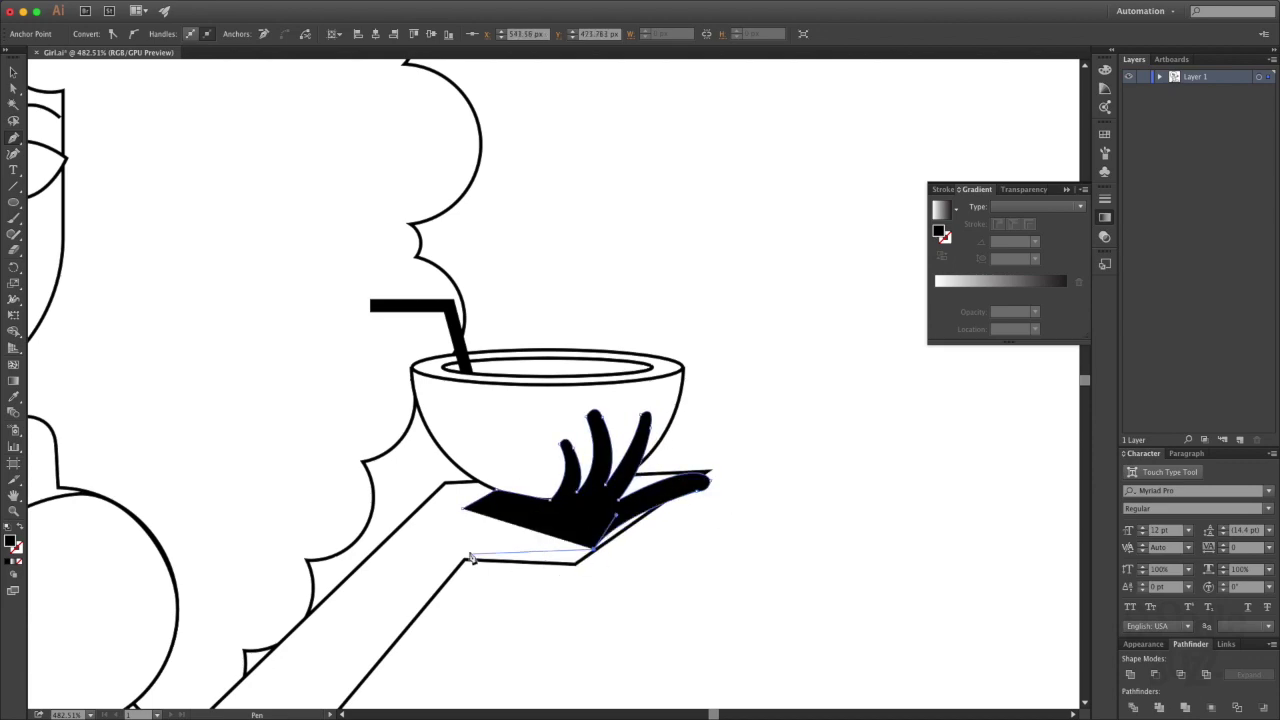
left_click(390, 553)
key("d")
key("ctrl+0")
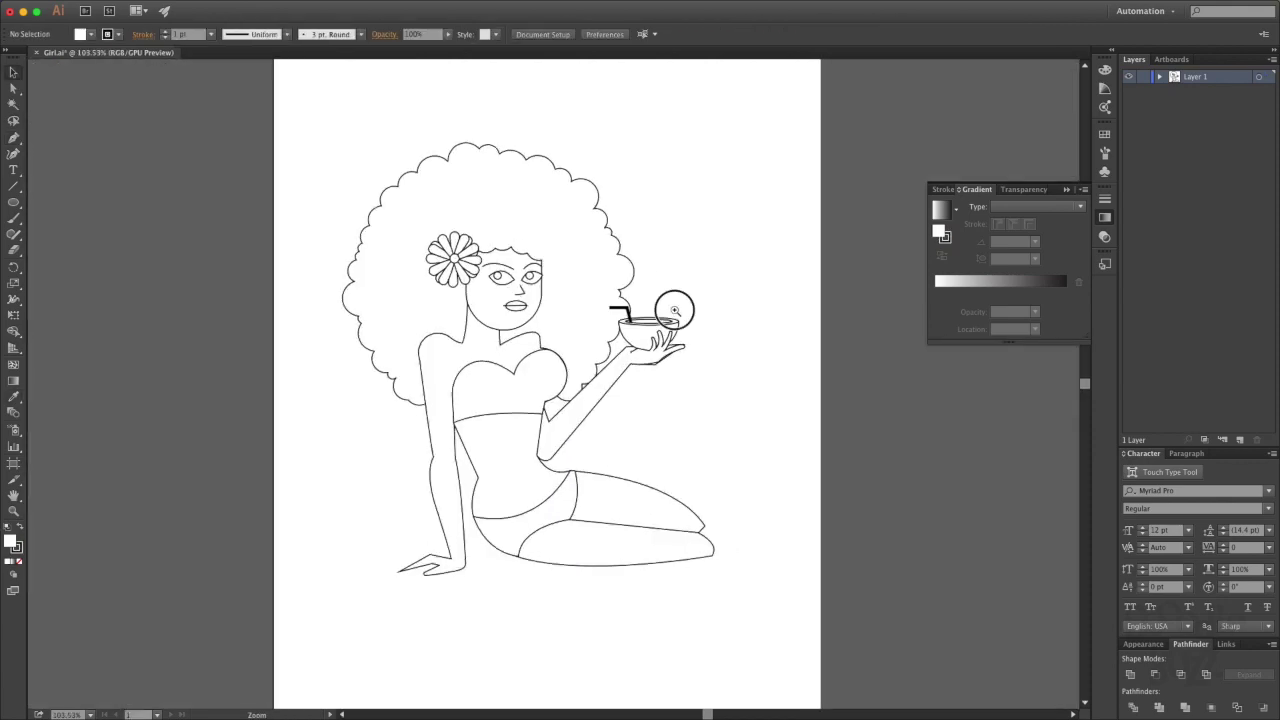
scroll(787, 497, "up", 5)
left_click(787, 493)
left_click(829, 531)
key("v")
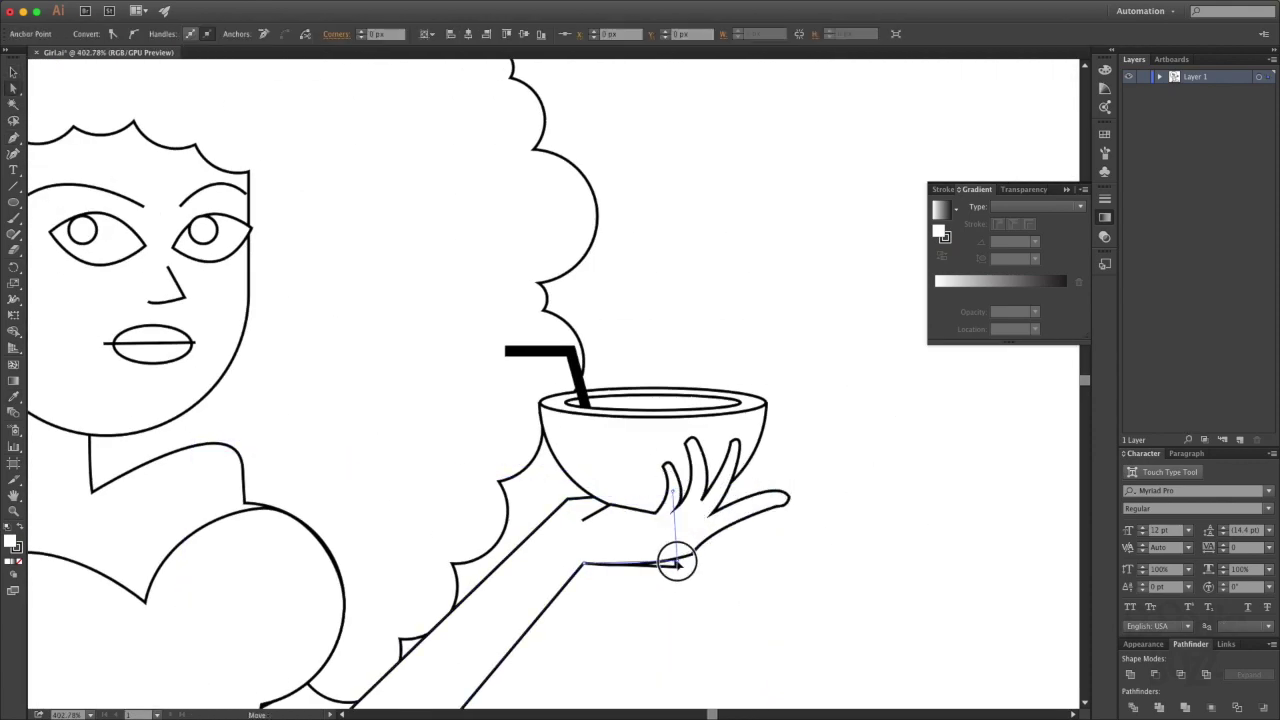
left_click(677, 557)
left_click(827, 515)
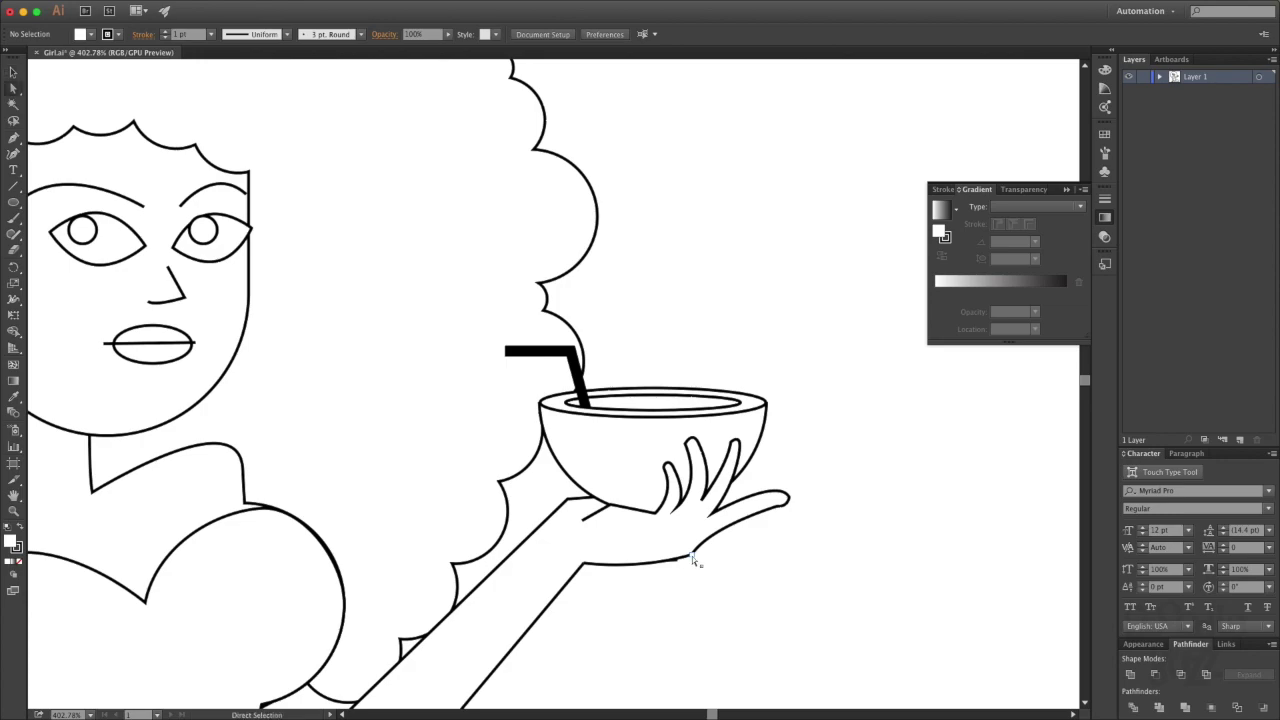
Rework the arm and hand paths, undoing an accidental black fill and adding a finger shape.
scroll(794, 508, "down", 3)
scroll(780, 469, "down", 5)
scroll(829, 429, "up", 5)
scroll(594, 276, "down", 3)
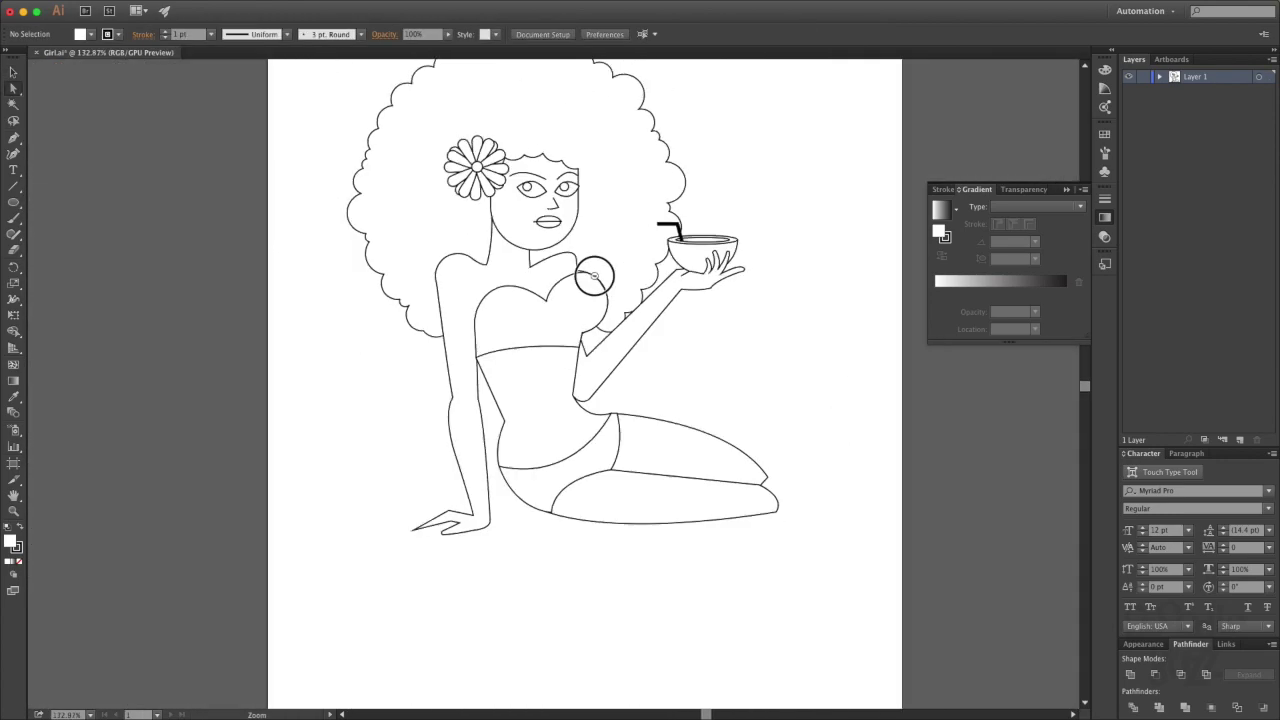
scroll(594, 276, "down", 2)
key("ctrl+f")
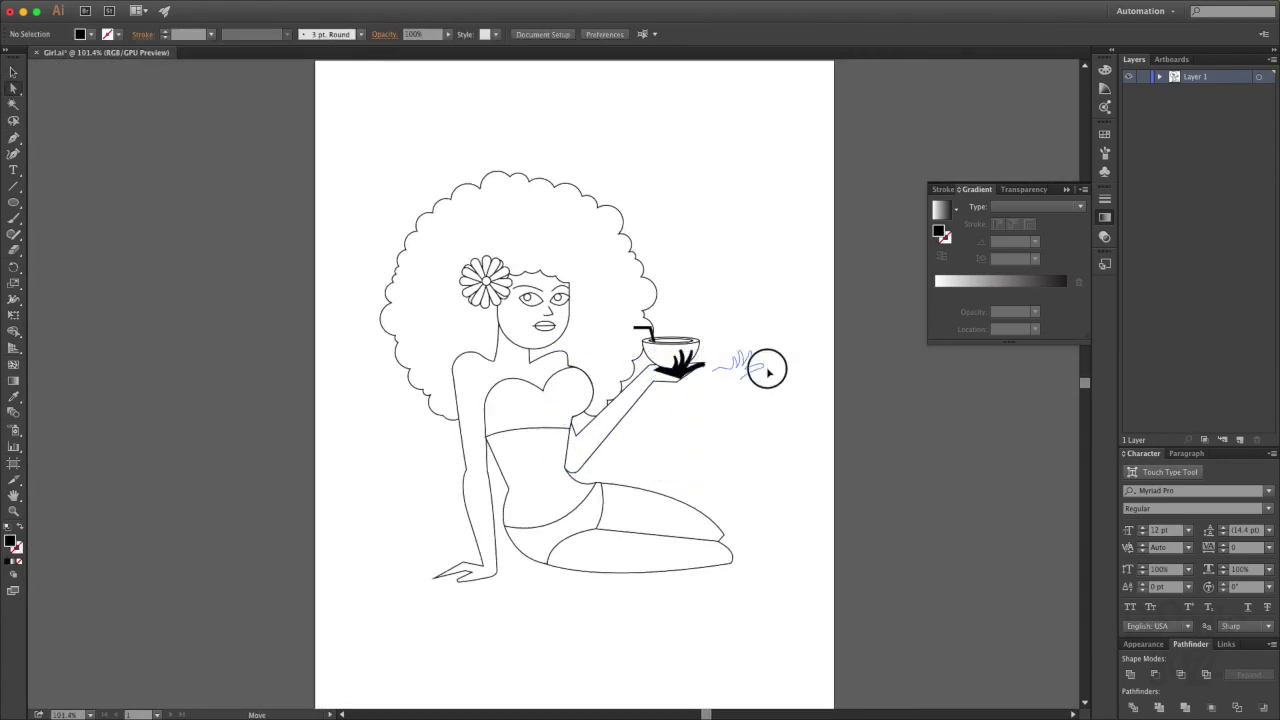
key("ctrl+z")
key("a")
left_click(743, 418)
scroll(720, 412, "up", 2)
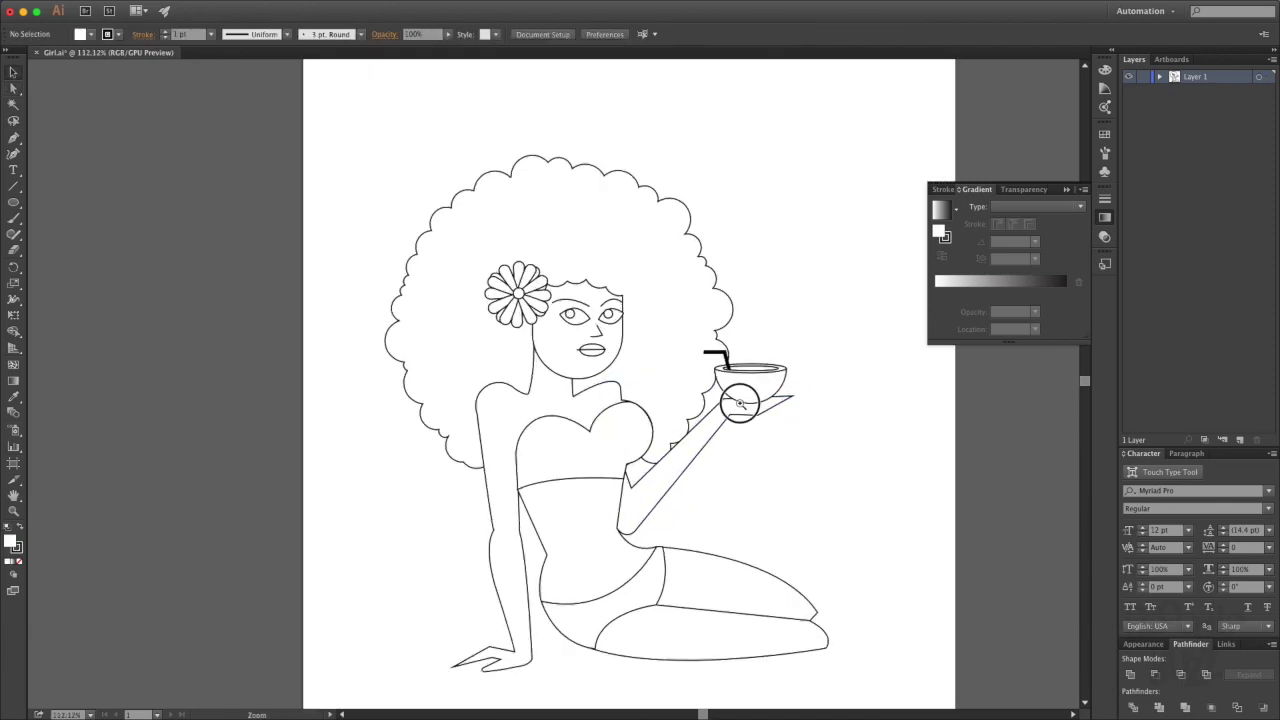
scroll(760, 415, "up", 1)
key("p")
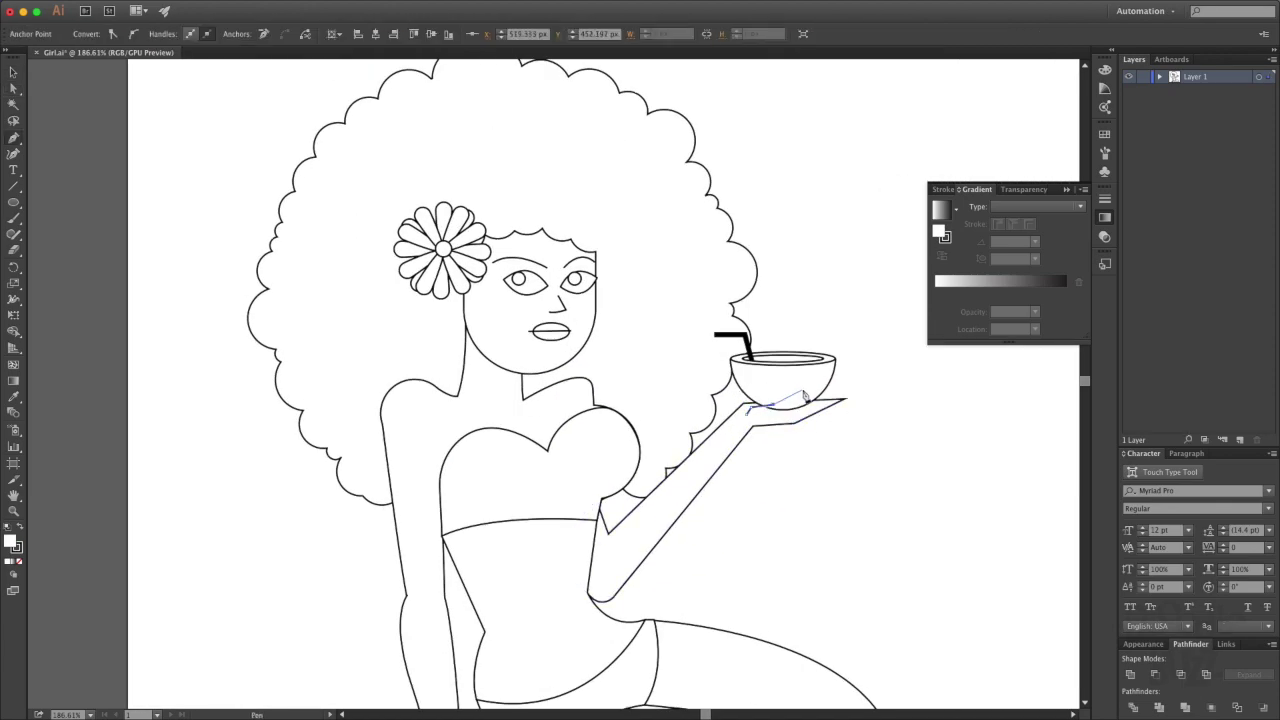
key("v")
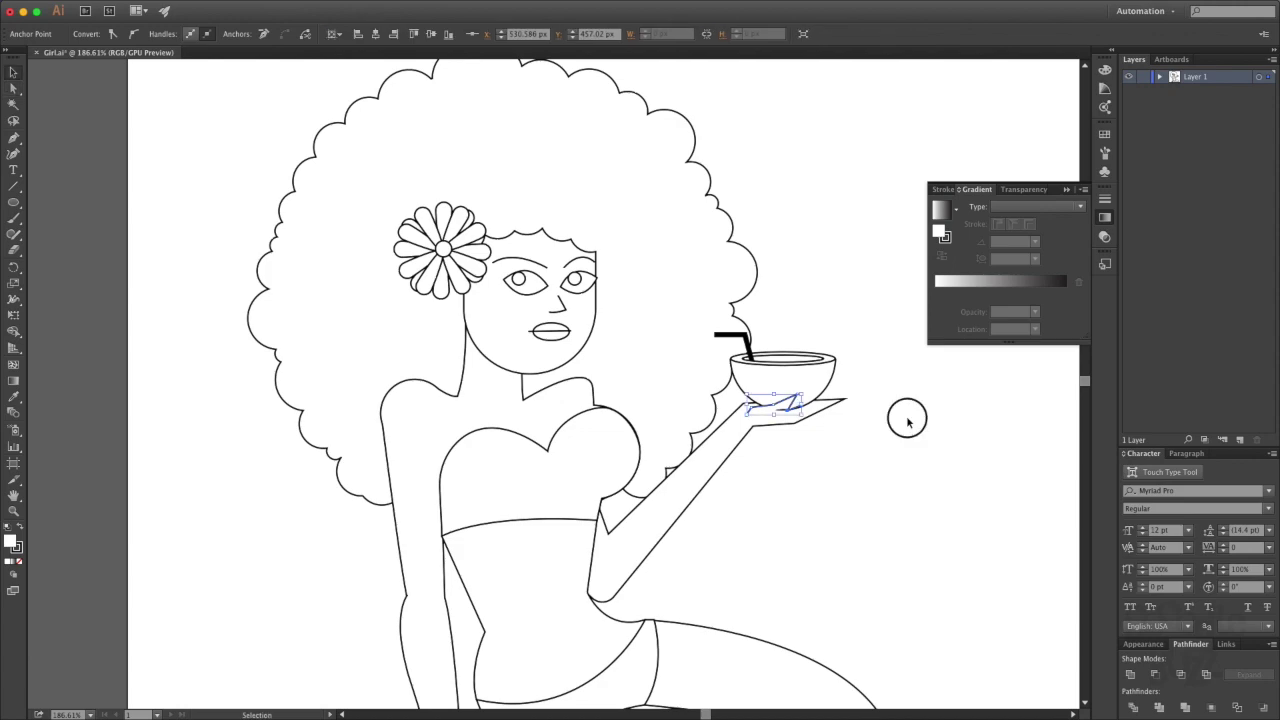
left_click(908, 421)
Mark the navel on the belly and review the whole figure.
key("ctrl+1")
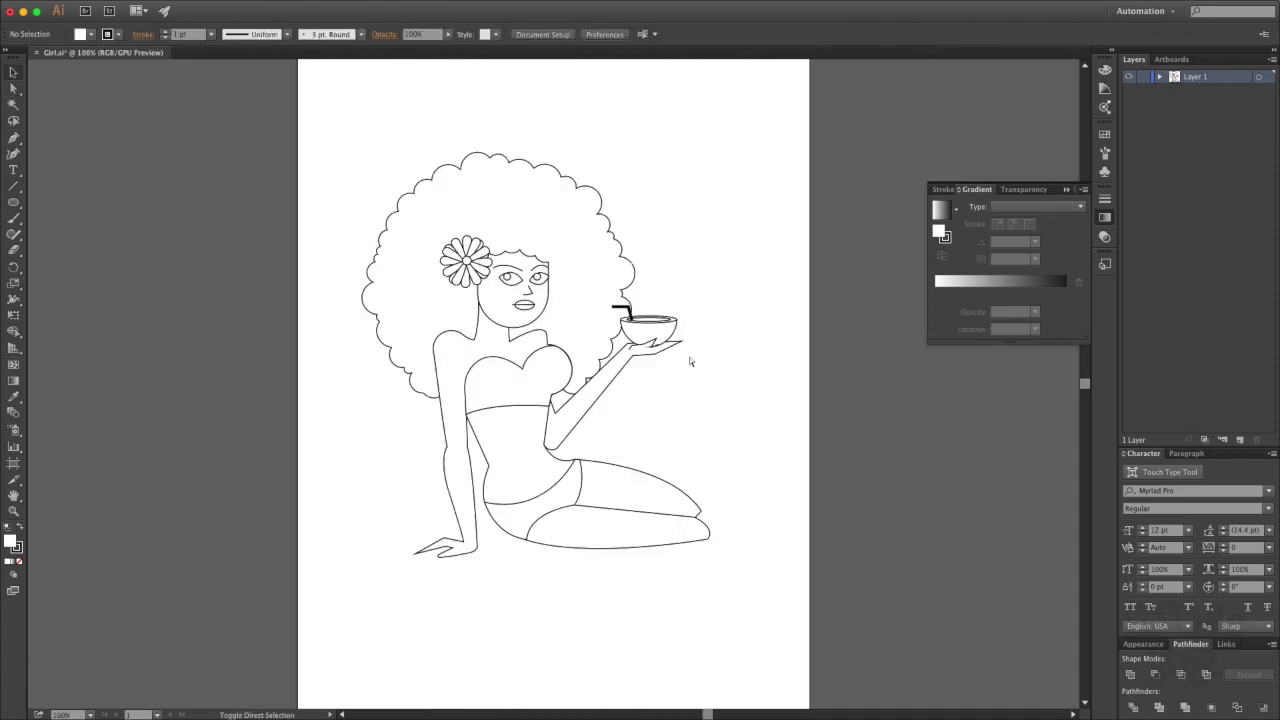
key("ctrl+1")
left_click(816, 641)
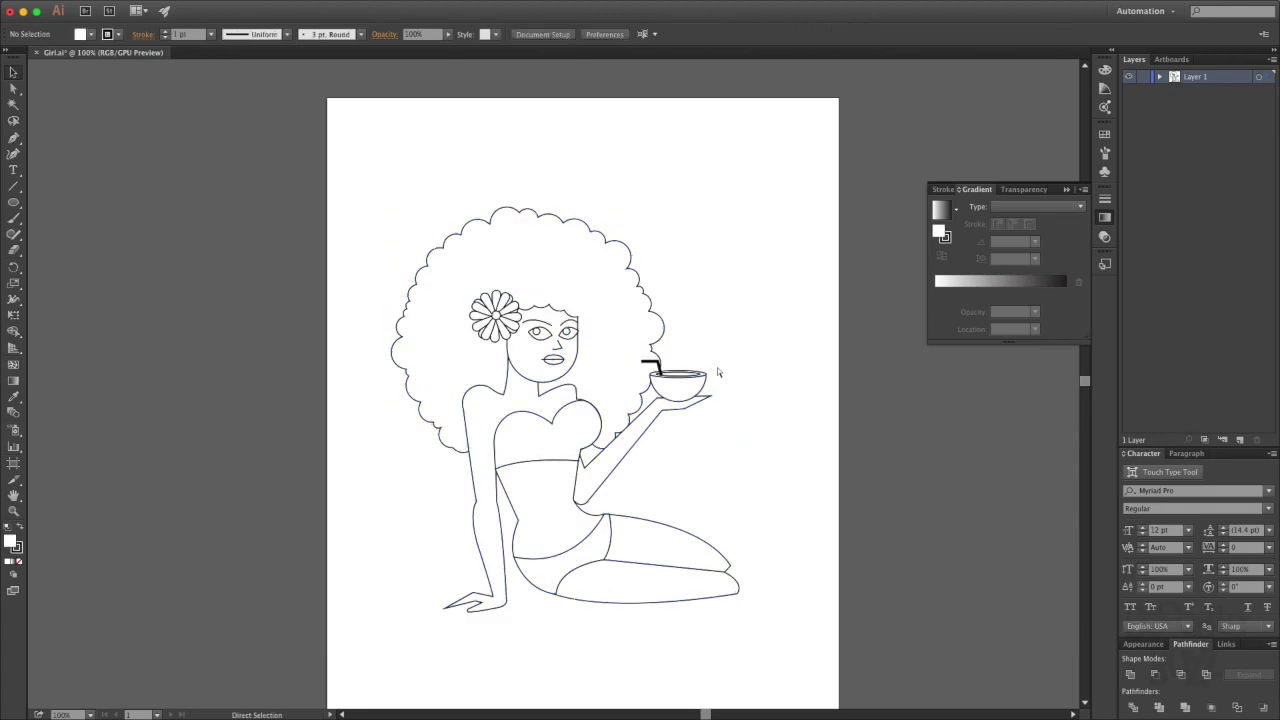
scroll(663, 558, "up", 5)
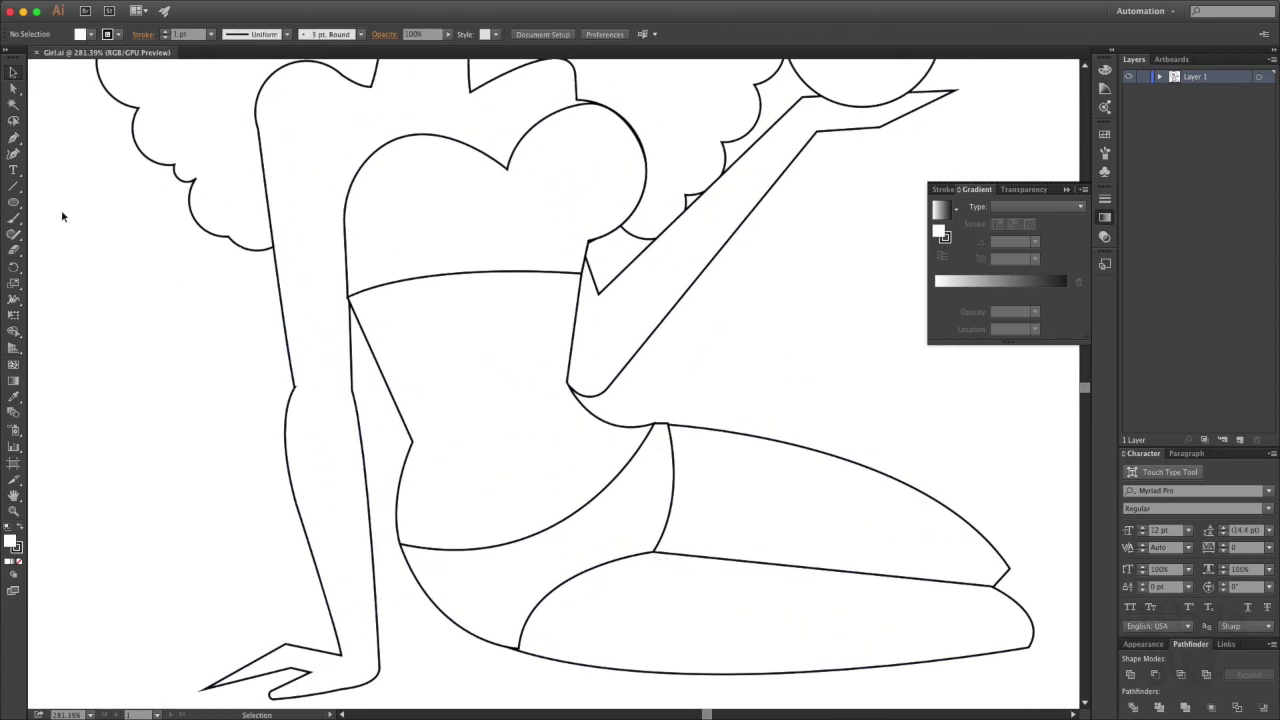
key("a")
key("ctrl+a")
key("ctrl+0")
key("ctrl+1")
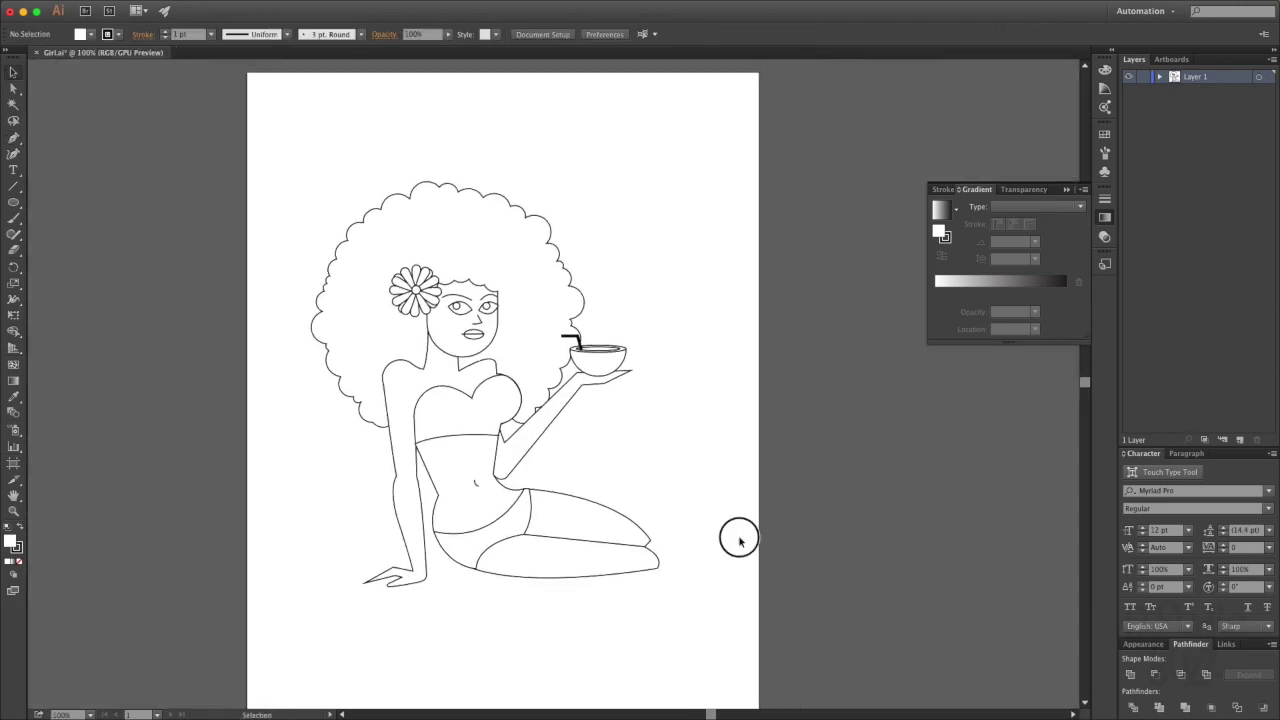
key("v")
scroll(249, 133, "down", 3)
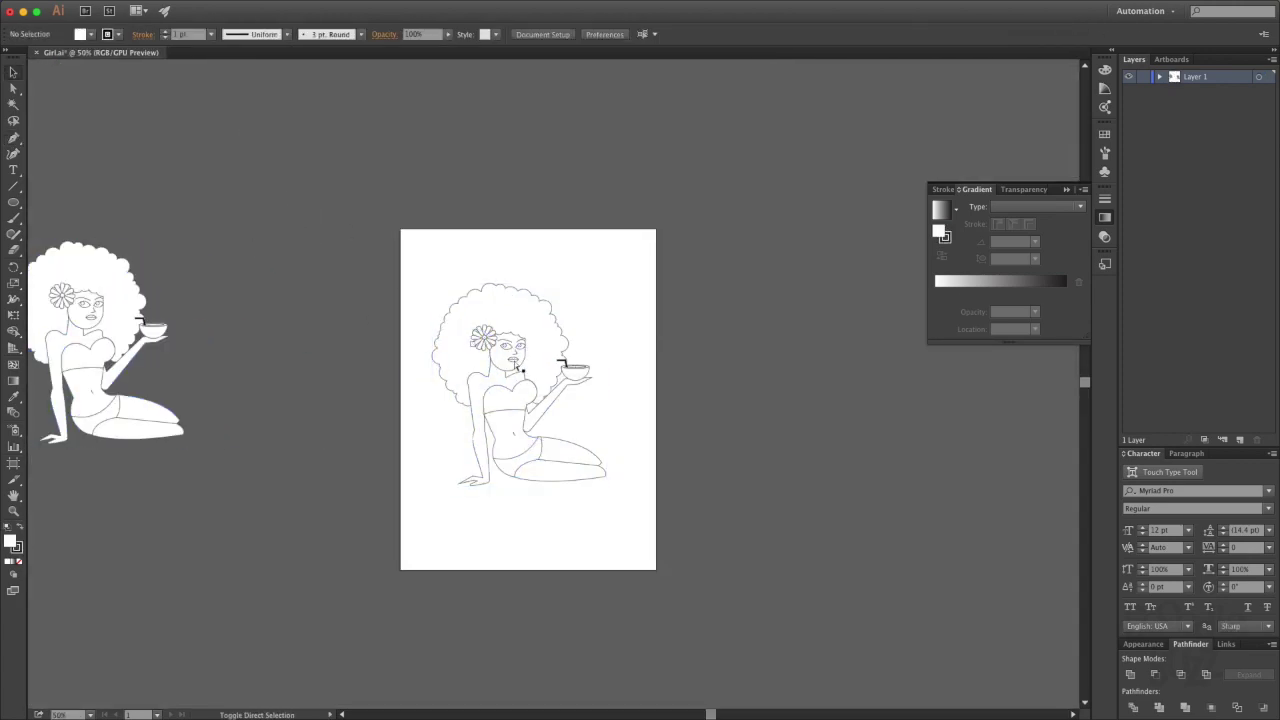
scroll(660, 369, "up", 4)
Thicken all the artwork outlines to a 4 pt stroke.
key("d")
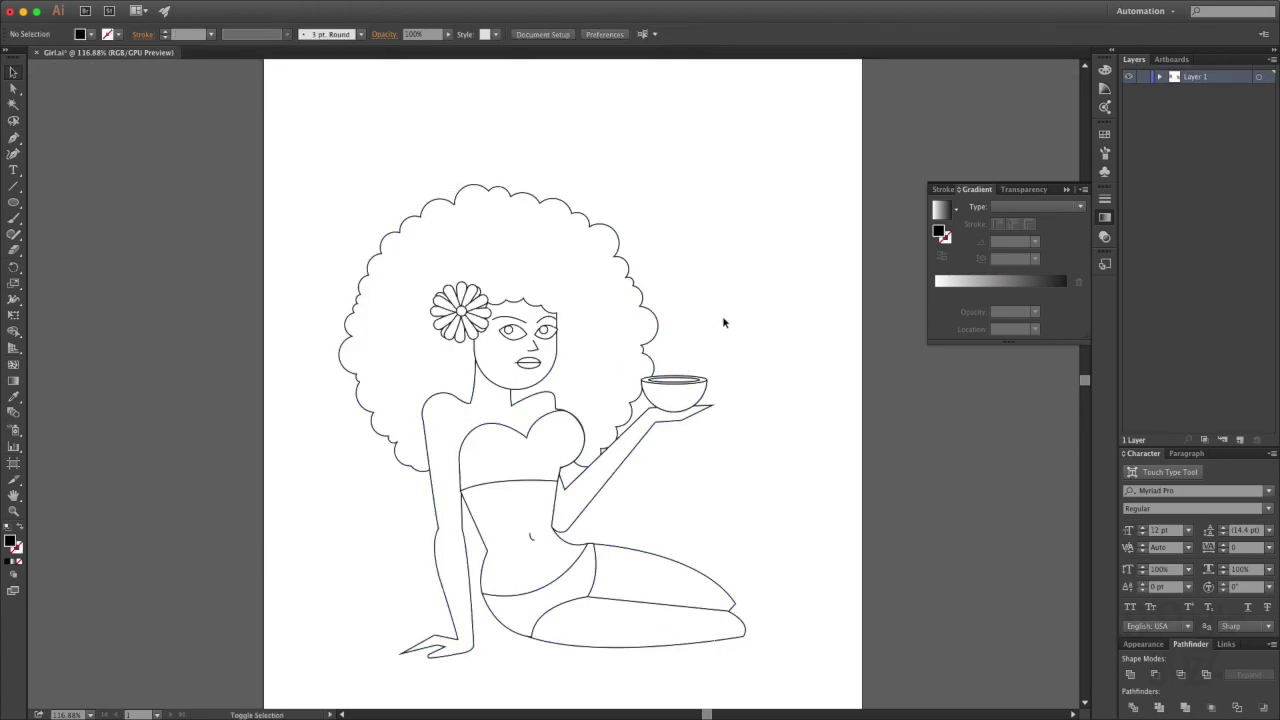
left_click(165, 31)
left_click(165, 31)
left_click(165, 31)
left_click(686, 147)
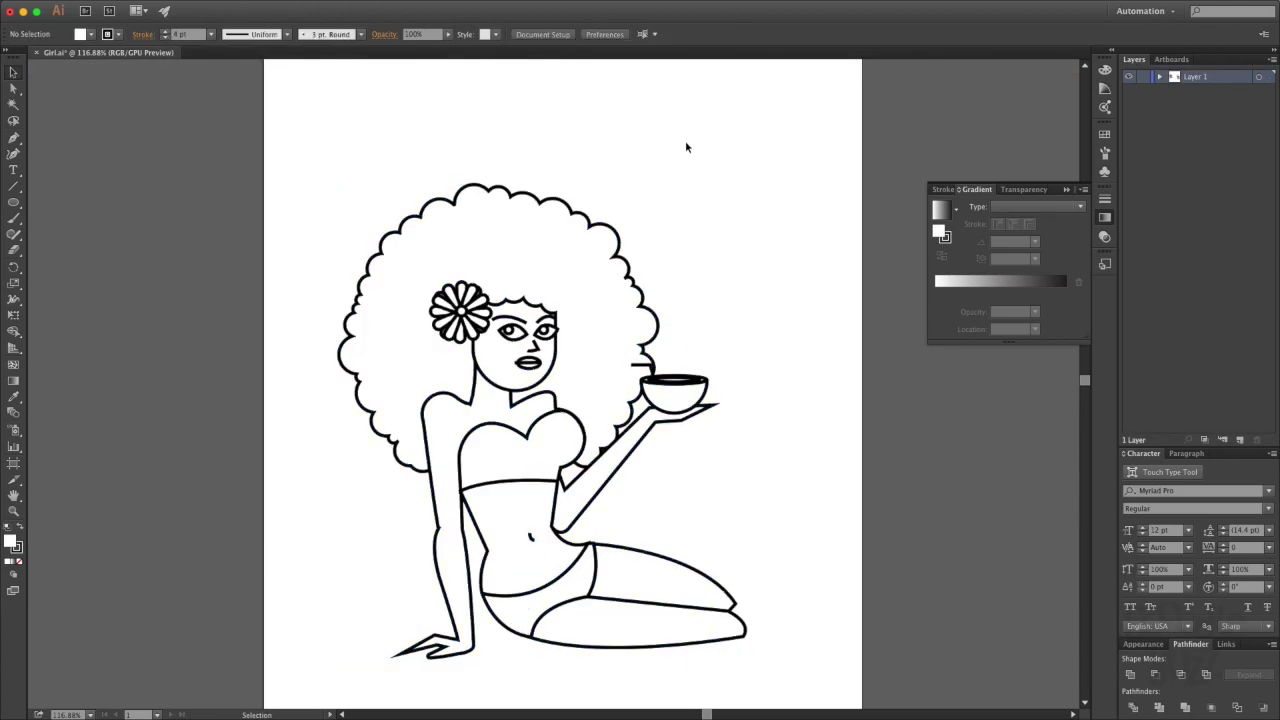
key("ctrl+a")
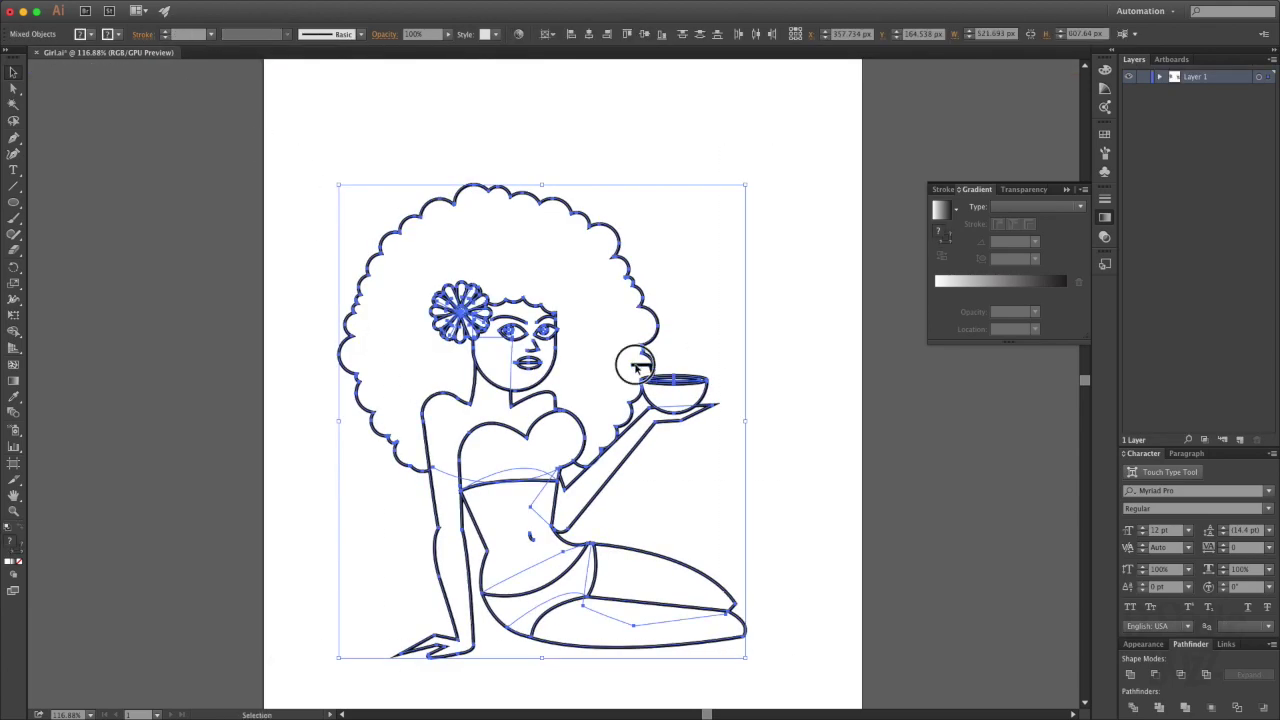
left_click(527, 133)
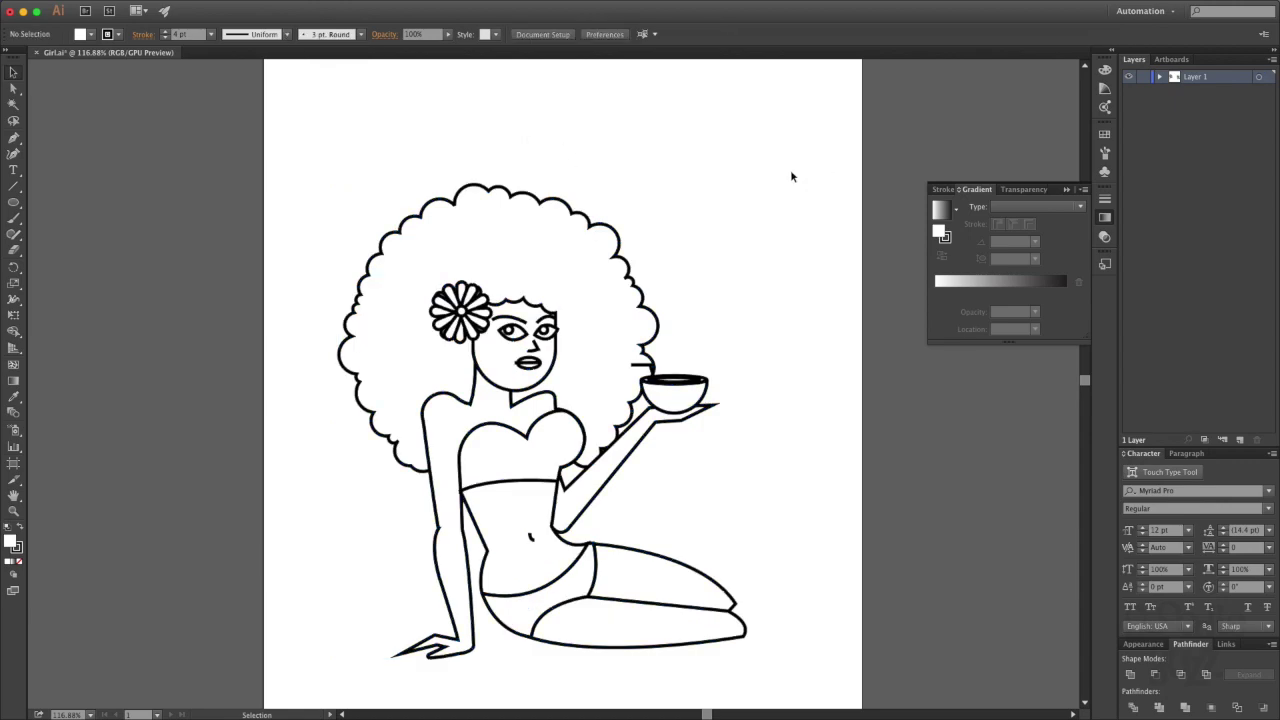
Duplicate the figure and expand the copy's fill and stroke.
mouse_move(300, 171)
left_mouse_down()
mouse_move(574, 297)
mouse_move(106, 560)
left_mouse_up()
key("ctrl+1")
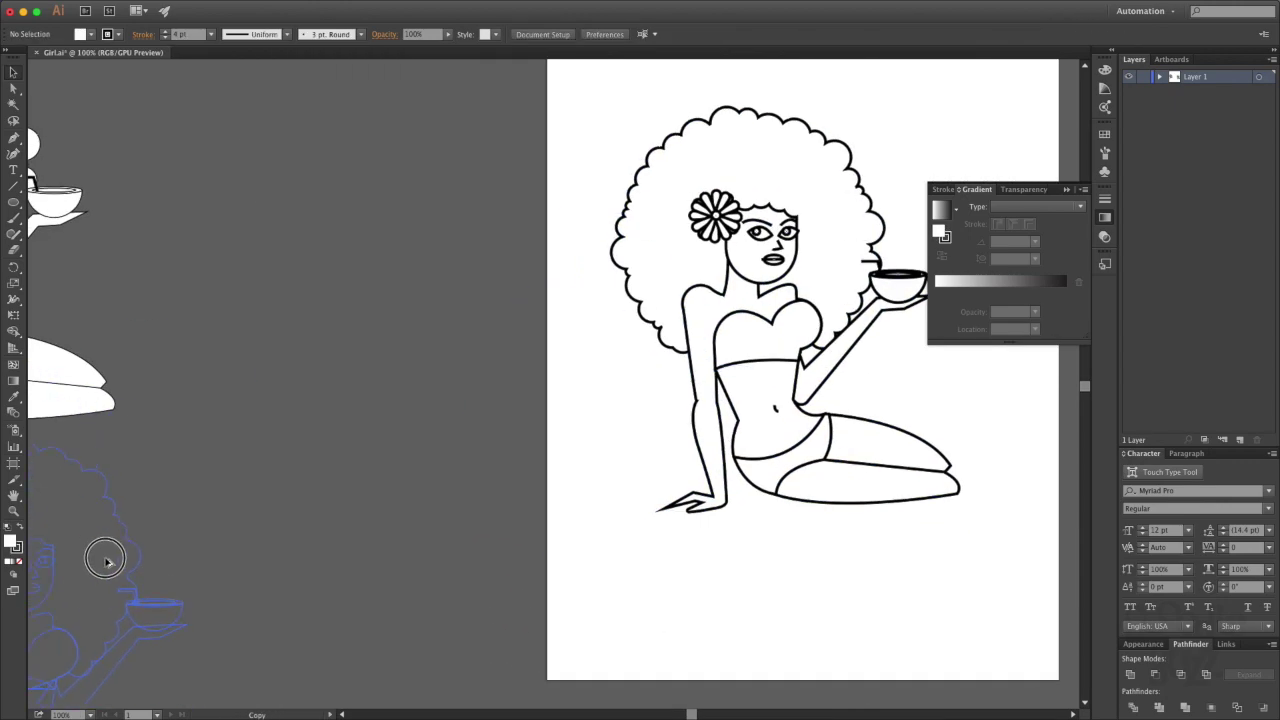
key("ctrl+0")
key("ctrl+a")
left_click(177, 8)
left_click(200, 129)
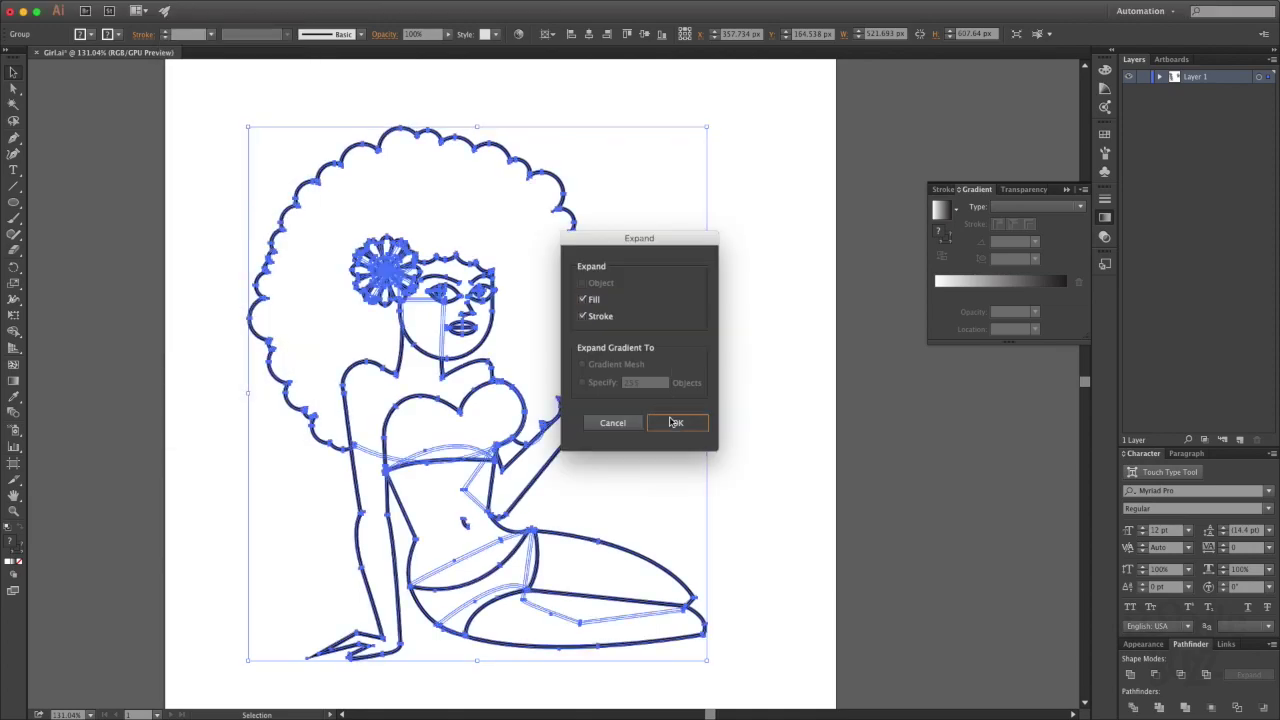
Lock Layer 1 and paste the expanded line art onto the new Layer 2.
left_click(674, 422)
left_click(1145, 81)
key("ctrl+v")
Unite the hair flower's petals into one solid shape with Pathfinder.
left_click(651, 151)
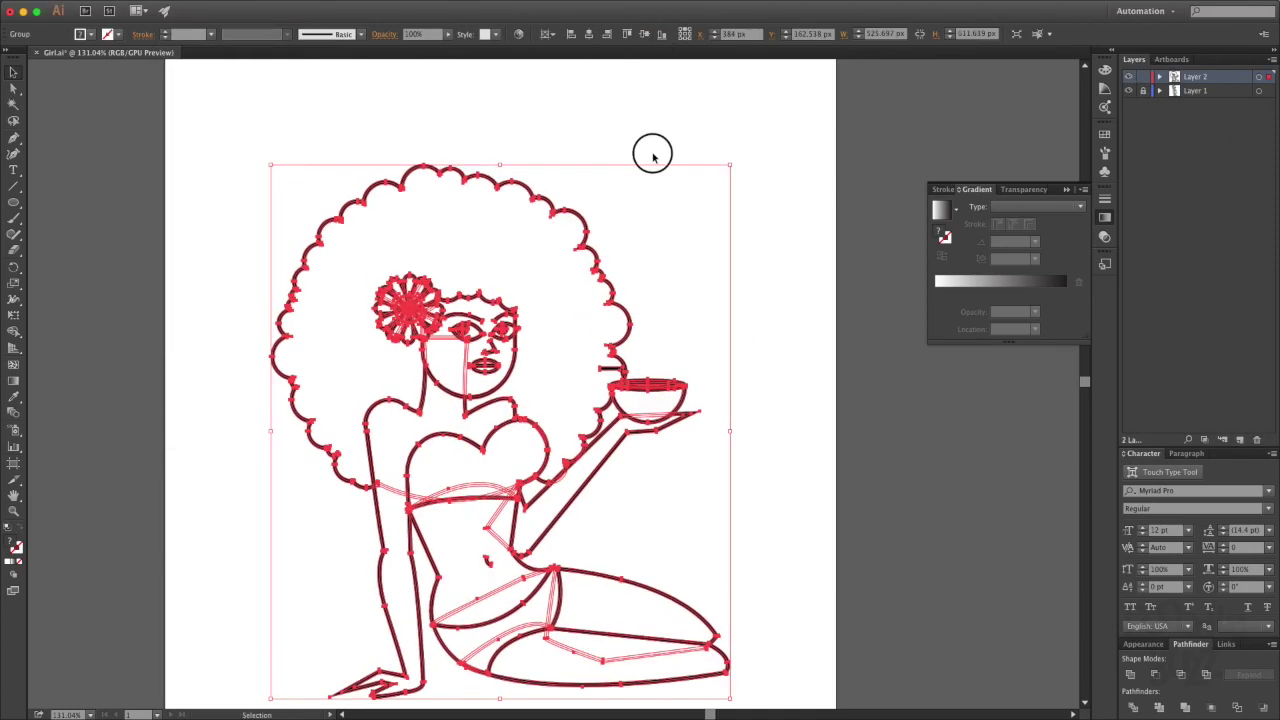
double_click(408, 308)
scroll(378, 273, "up", 5)
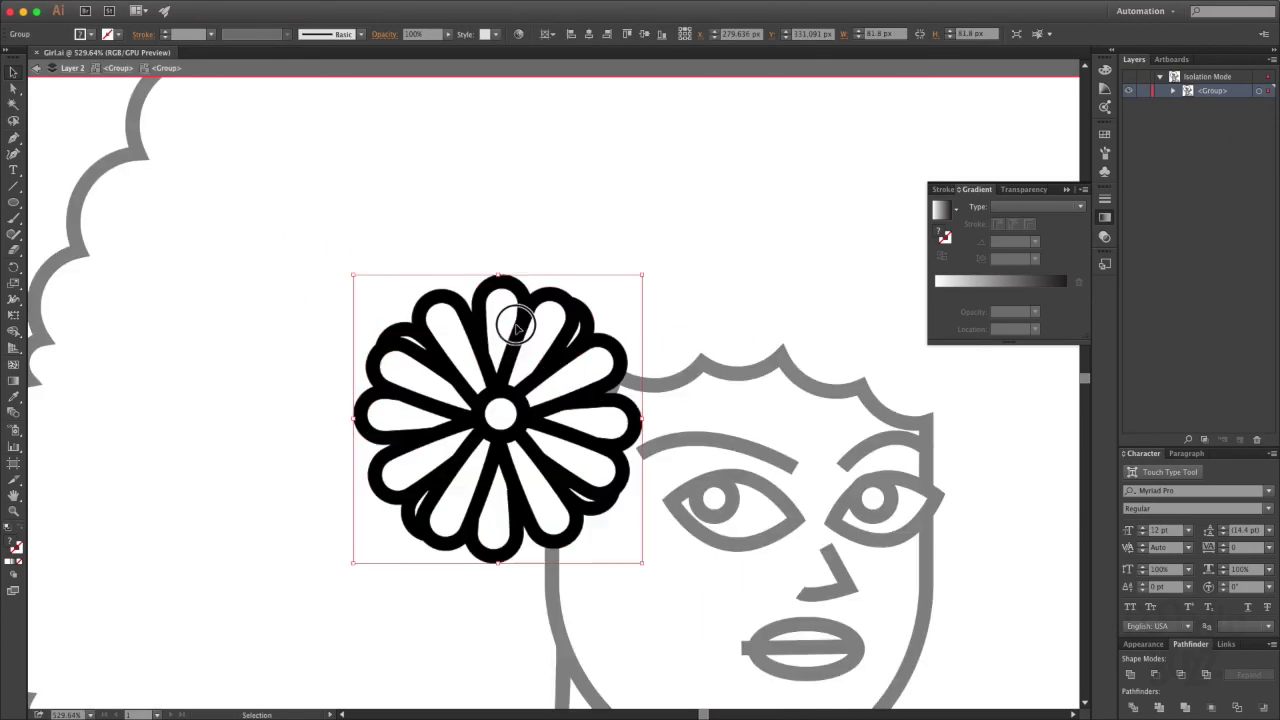
left_click(356, 418)
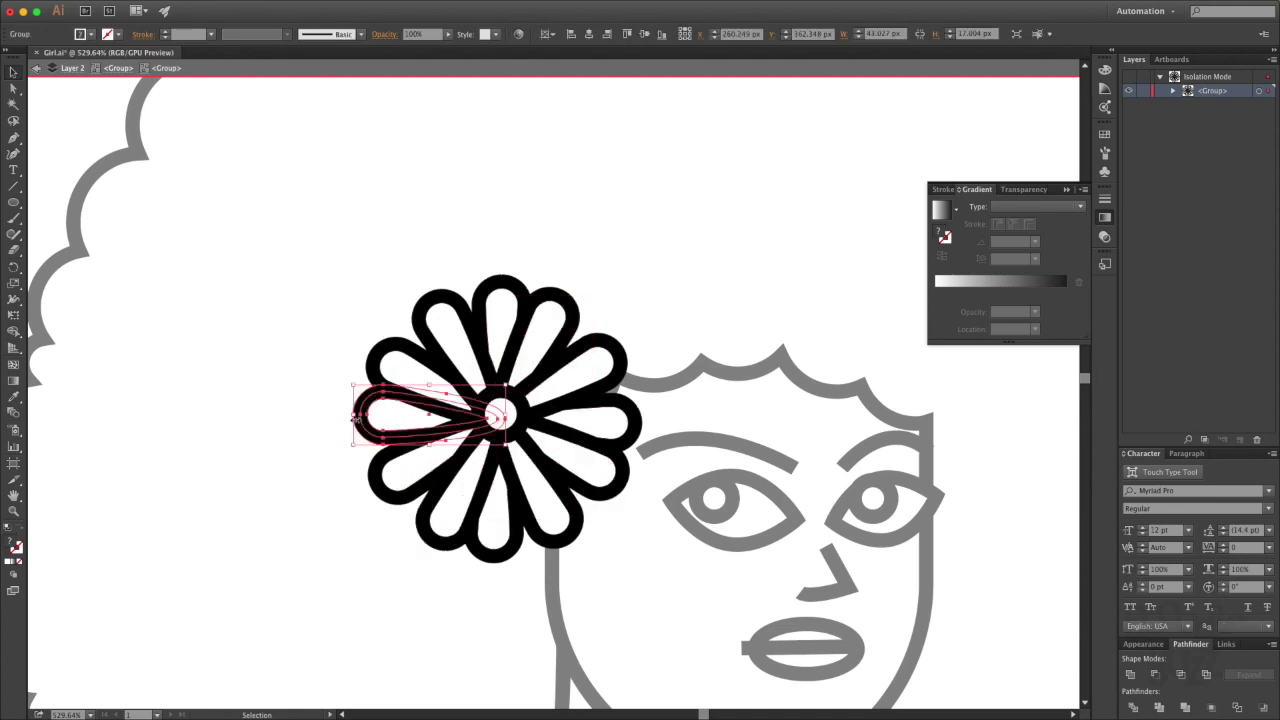
left_click(664, 544)
key("ctrl+a")
left_click(1131, 674)
key("Escape")
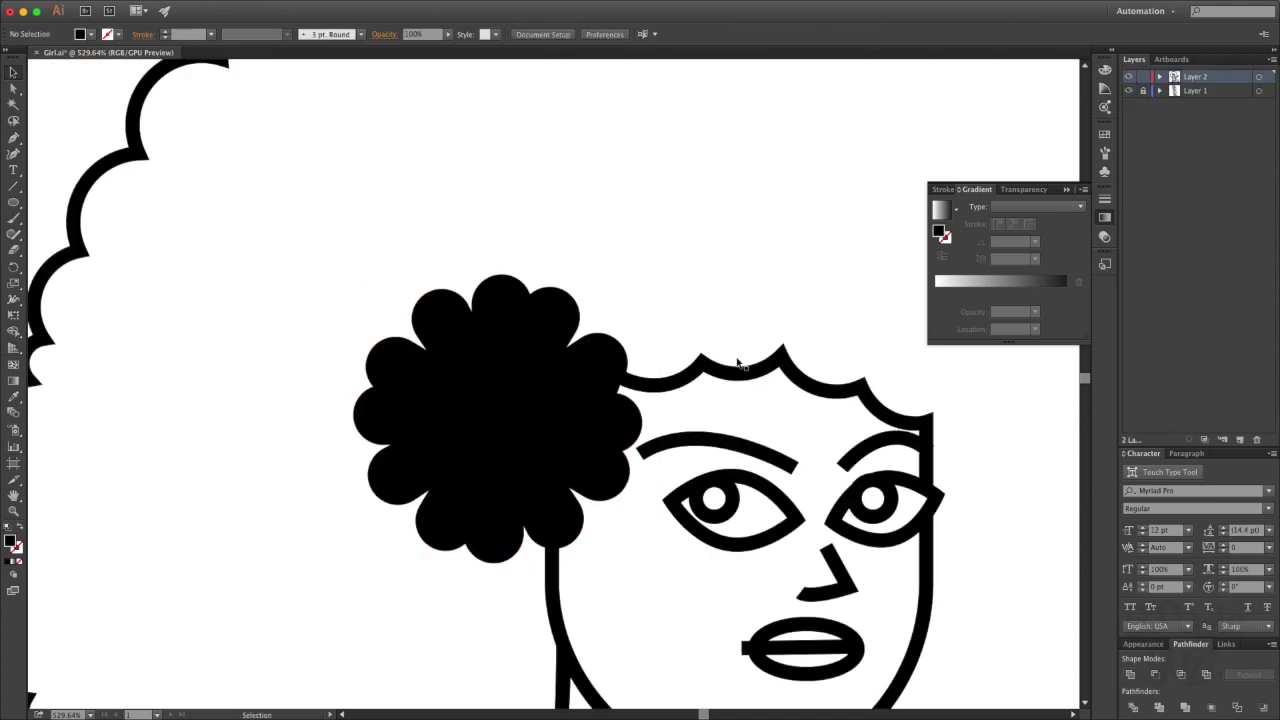
key("ctrl+1")
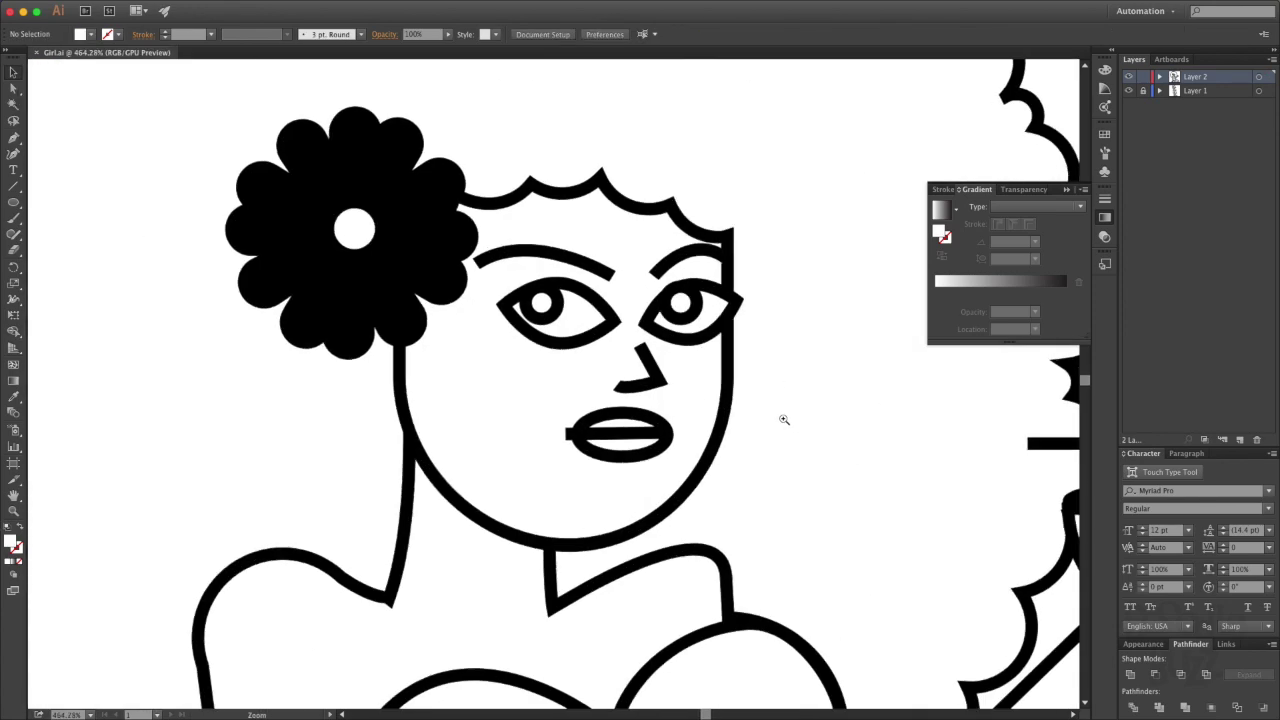
Zoom in on the face and select the mouth and nose paths.
key("a")
left_click(567, 436)
key("v")
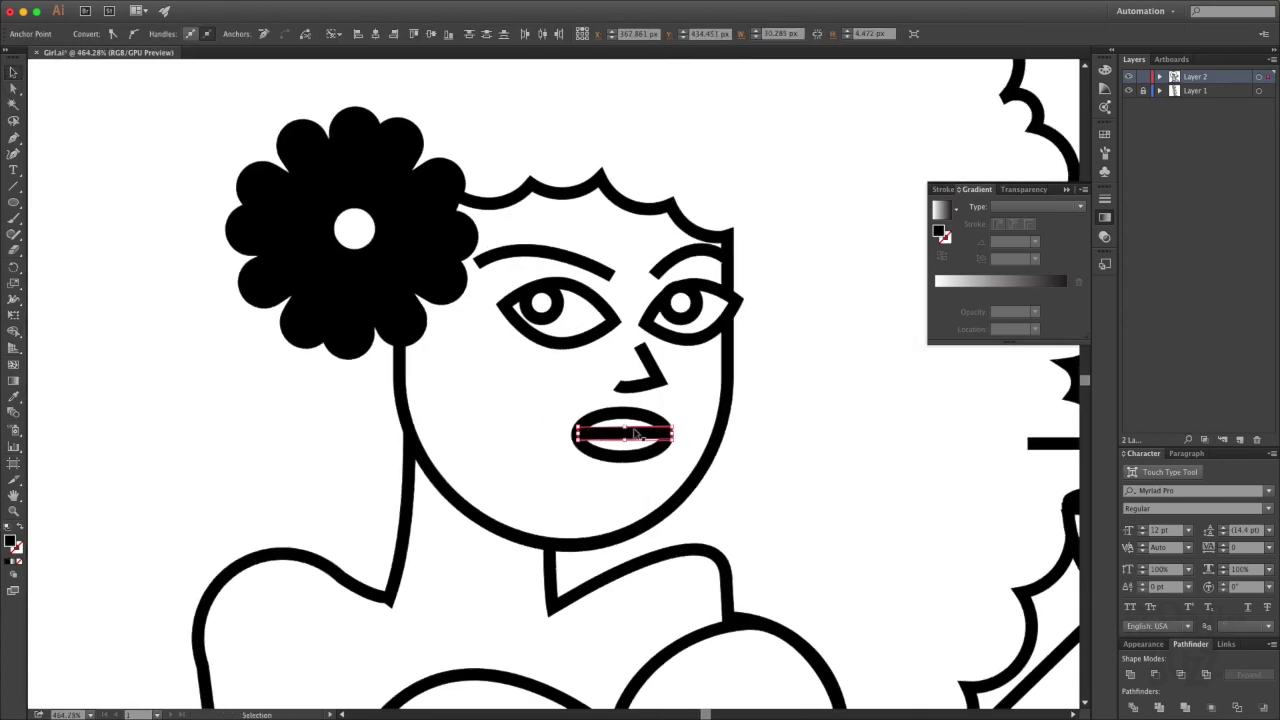
key("ctrl+a")
key("ctrl+shift+a")
left_click_drag(759, 420, 636, 339)
left_click(578, 396)
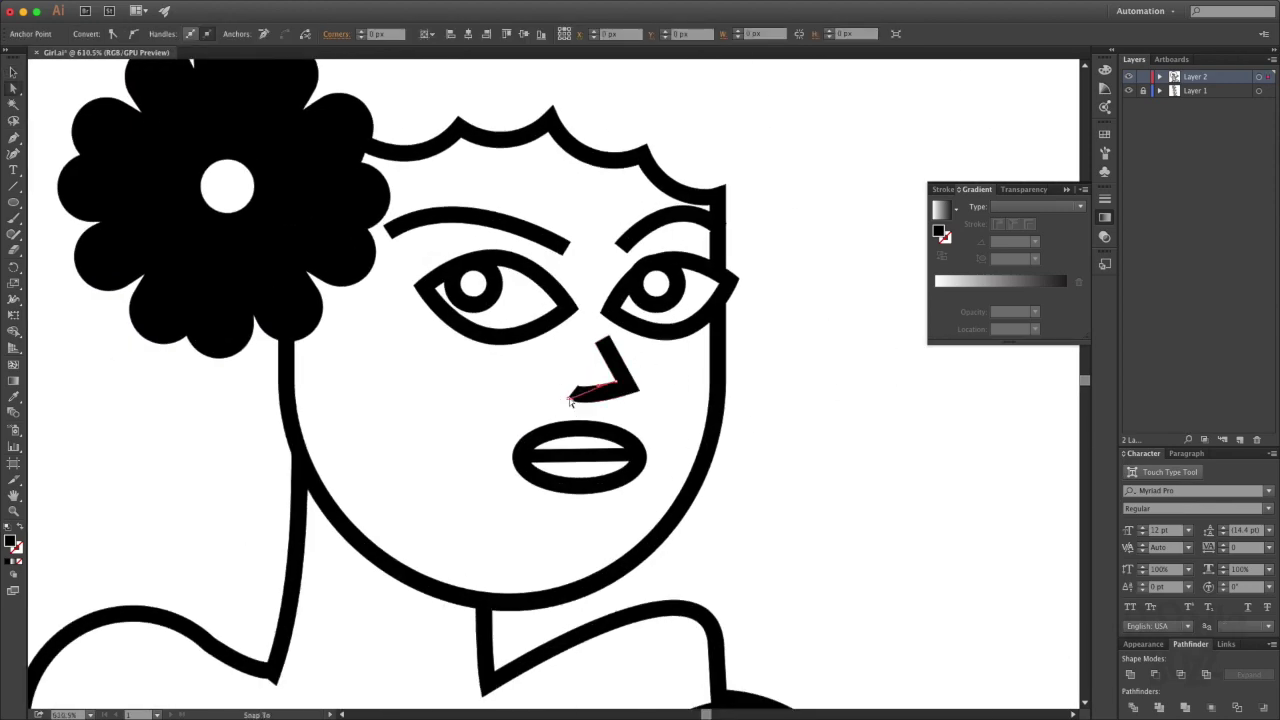
Drag the eyebrow end anchors to taper both eyebrows into curved strokes.
left_click(561, 244)
left_click_drag(388, 232, 383, 224)
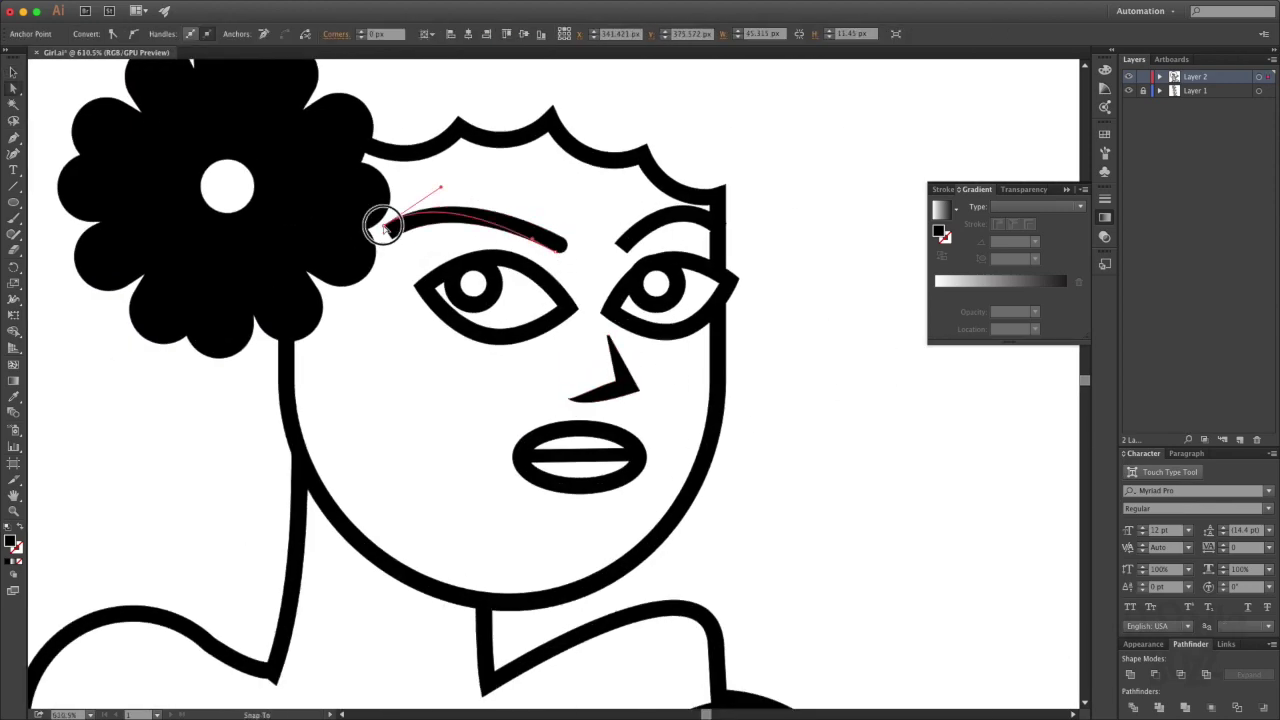
left_click(624, 243)
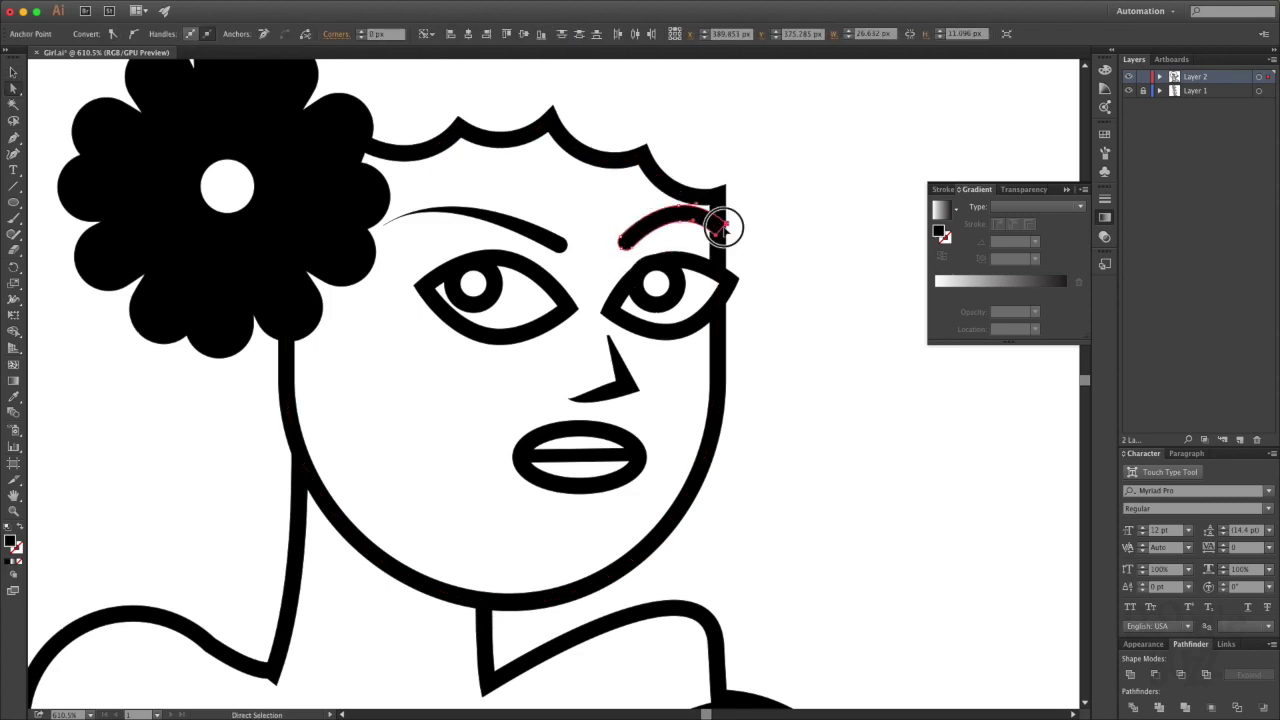
left_click_drag(722, 228, 718, 232)
key("v")
double_click(700, 226)
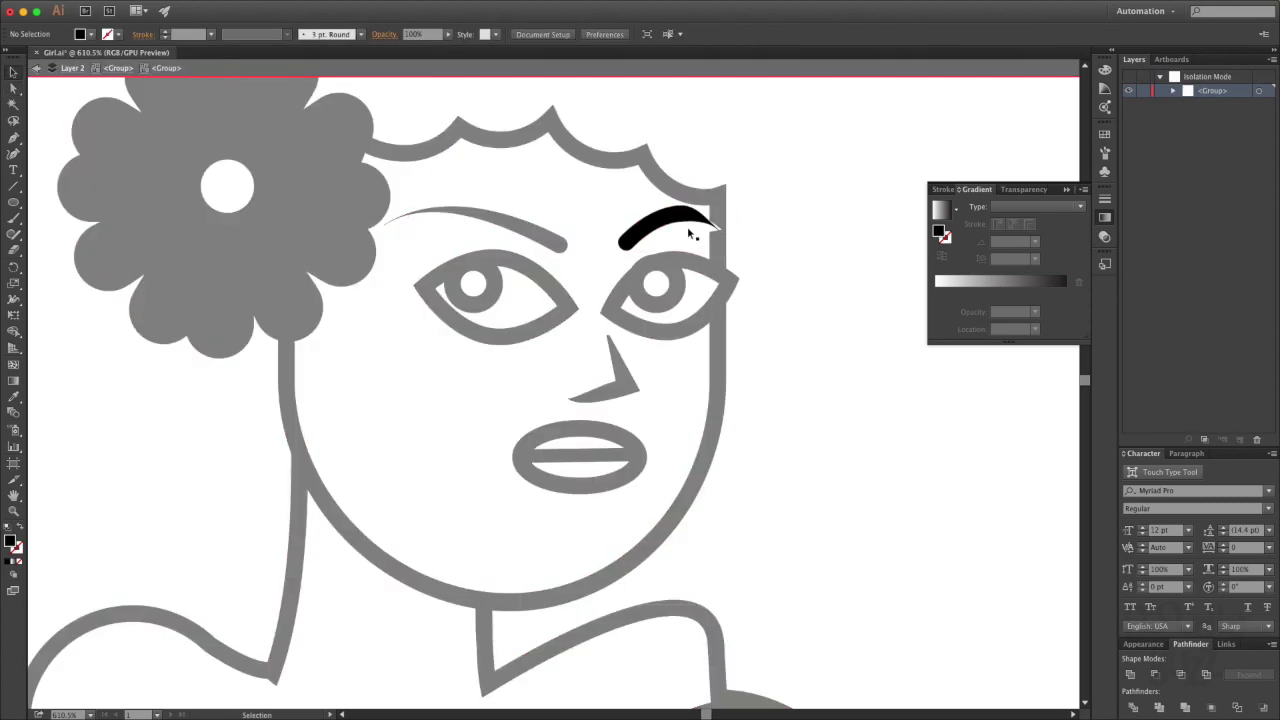
left_click(467, 230)
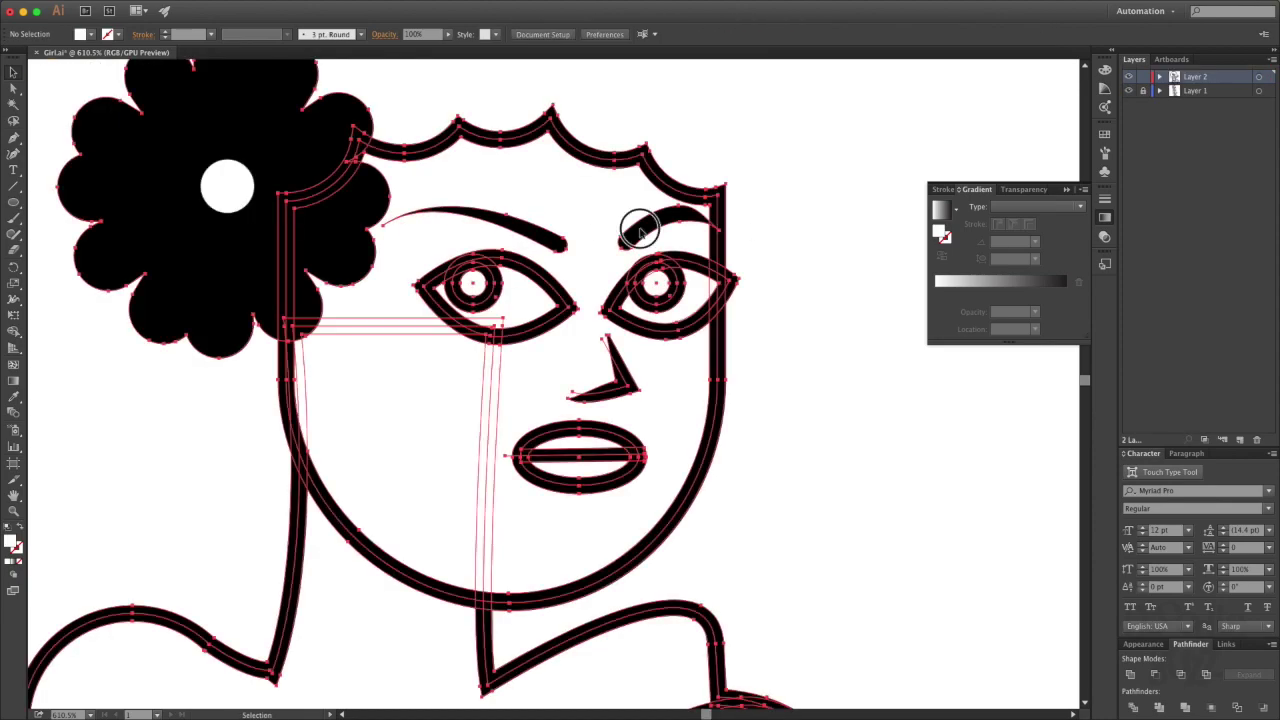
left_click(634, 223)
key("ctrl+1")
Nudge the coffee ellipse back into place inside the cup group.
double_click(762, 265)
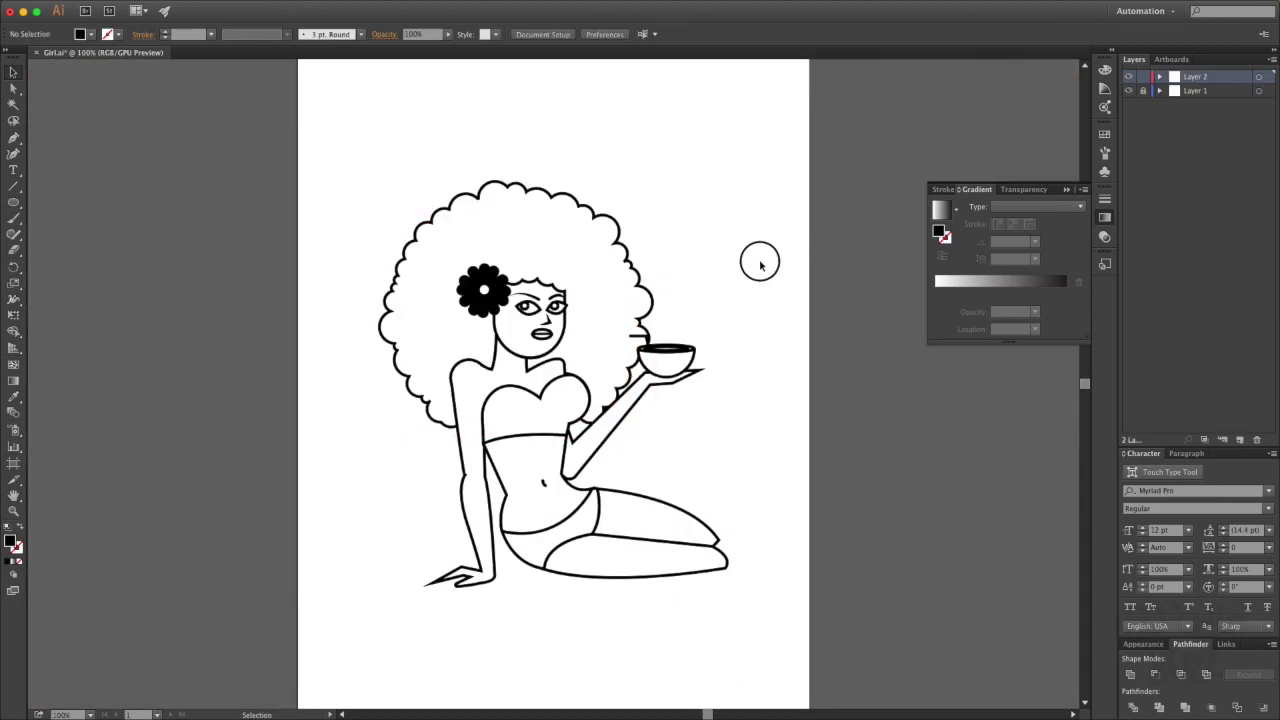
double_click(688, 350)
scroll(688, 350, "up", 5)
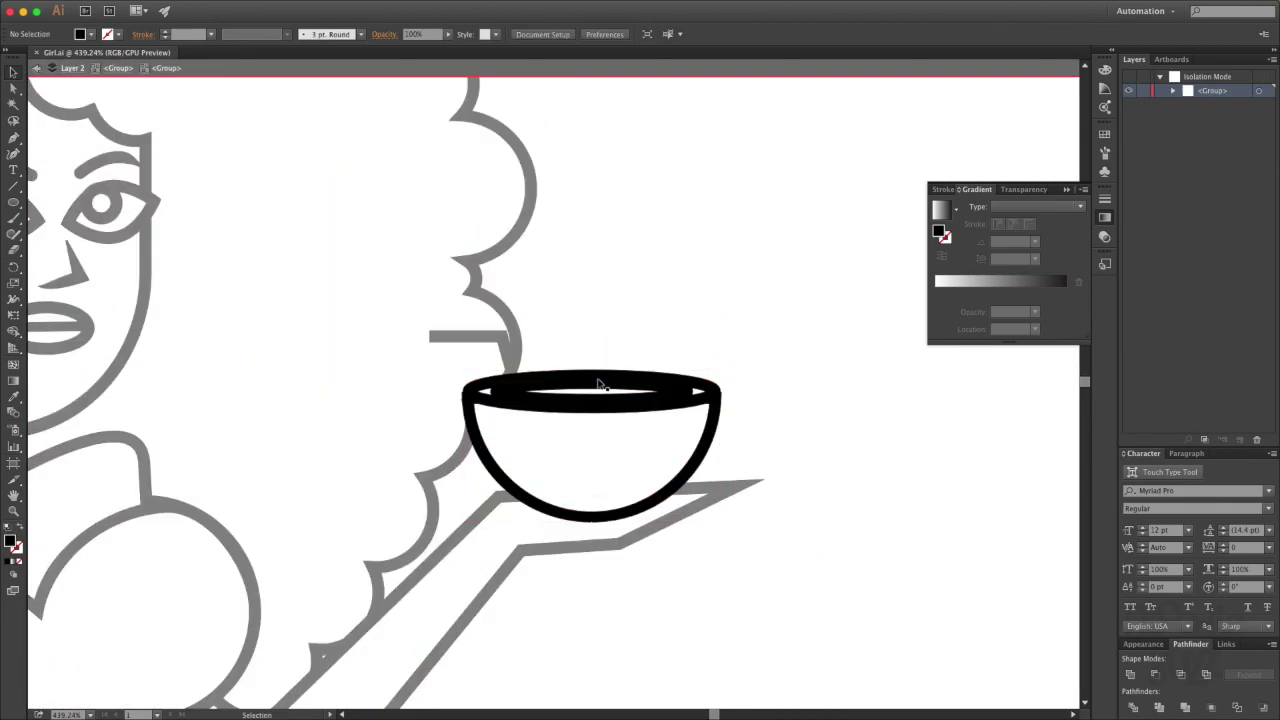
mouse_move(676, 377)
left_mouse_down()
mouse_move(694, 309)
mouse_move(748, 303)
mouse_move(668, 383)
left_mouse_up()
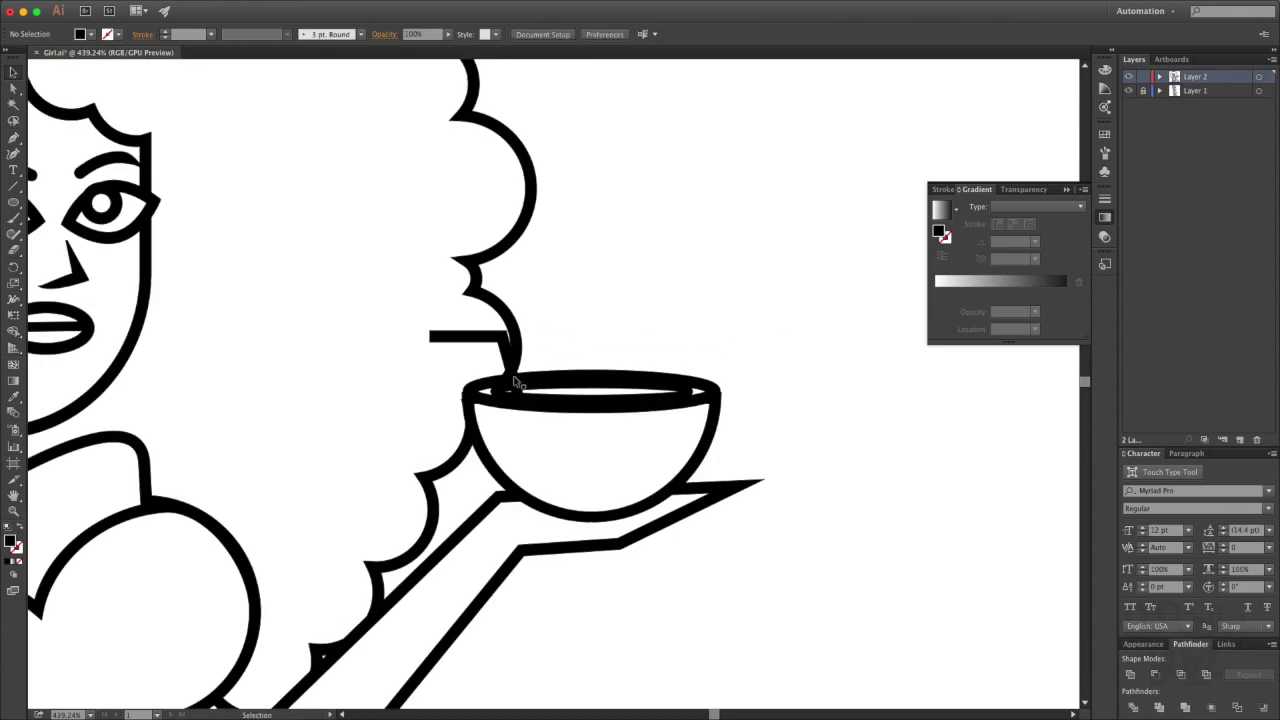
left_click(688, 376)
scroll(688, 376, "up", 2)
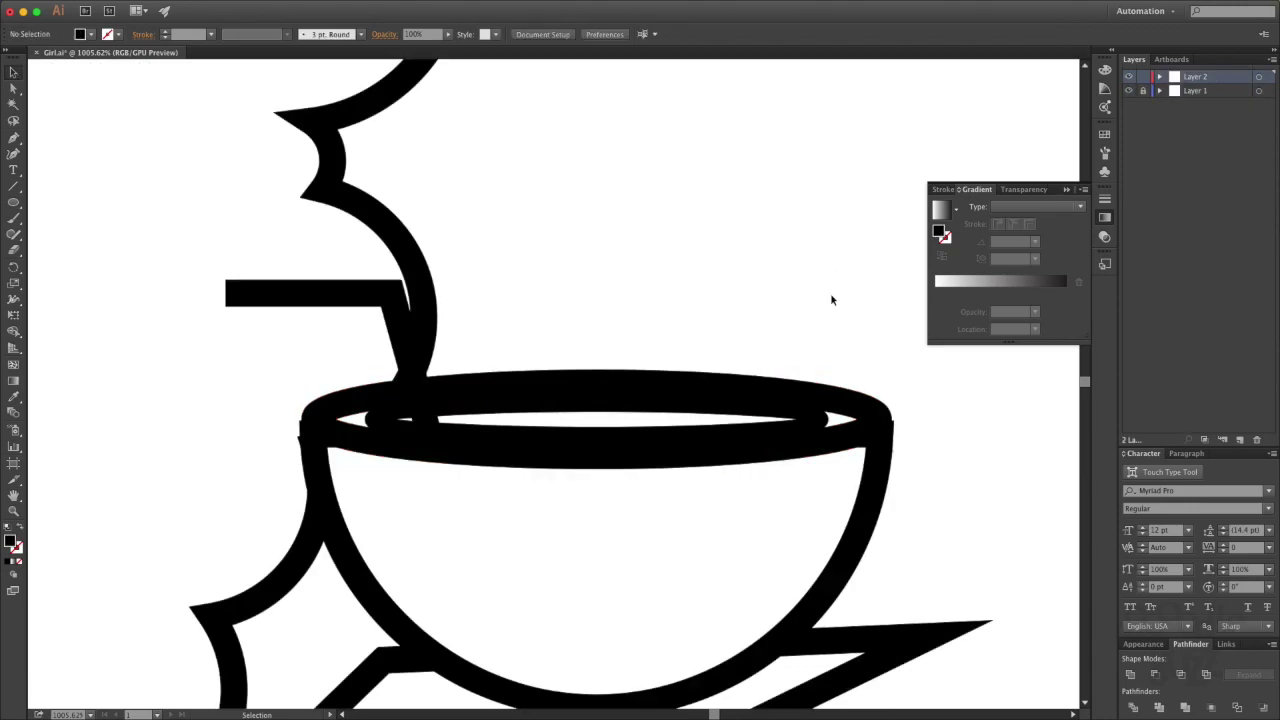
left_click(595, 399)
key("Escape")
key("ctrl+1")
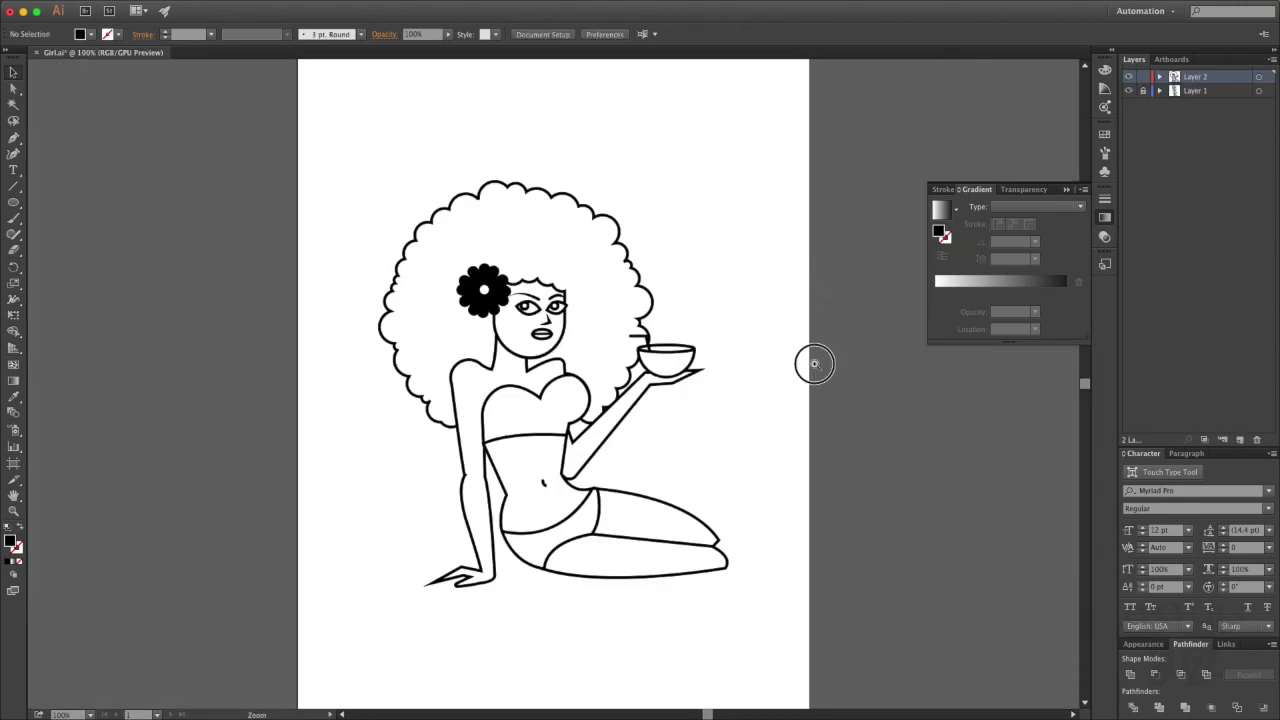
Zoom in to inspect and select the belly-button shape.
scroll(700, 309, "up", 2)
left_click_drag(415, 565, 455, 610)
left_click(612, 318, "ctrl")
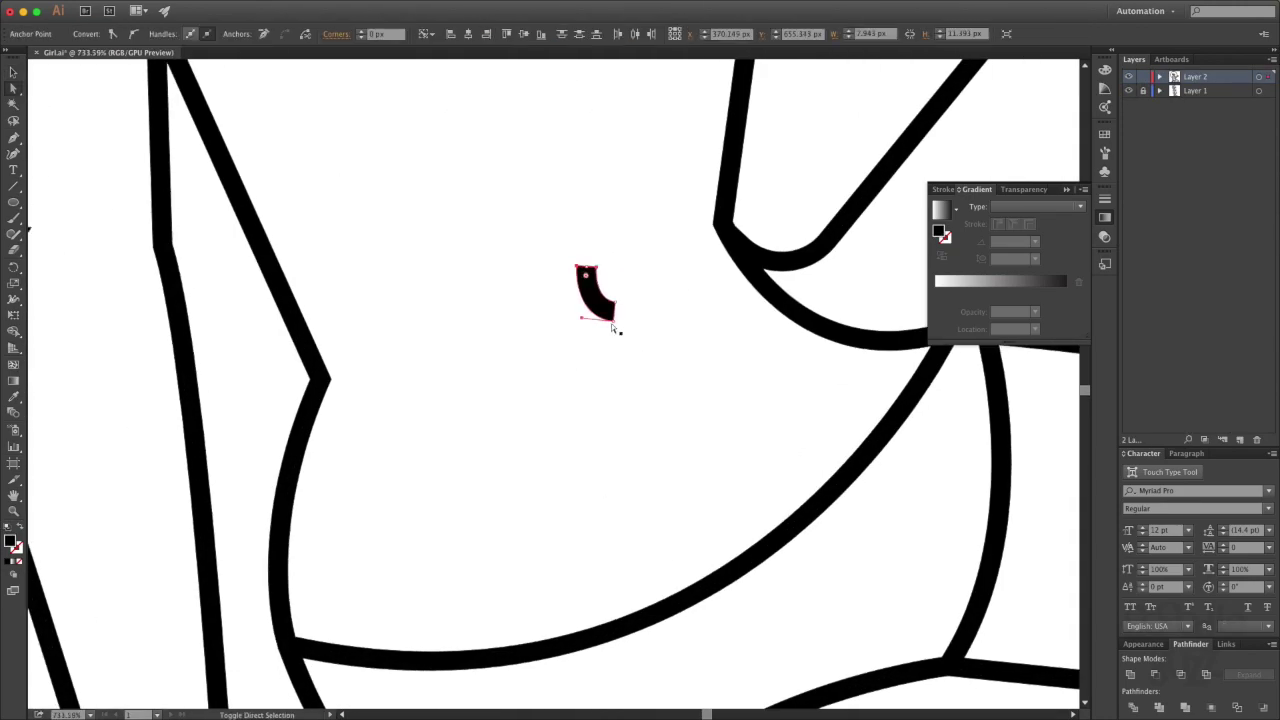
left_click(545, 251)
key("ctrl+1")
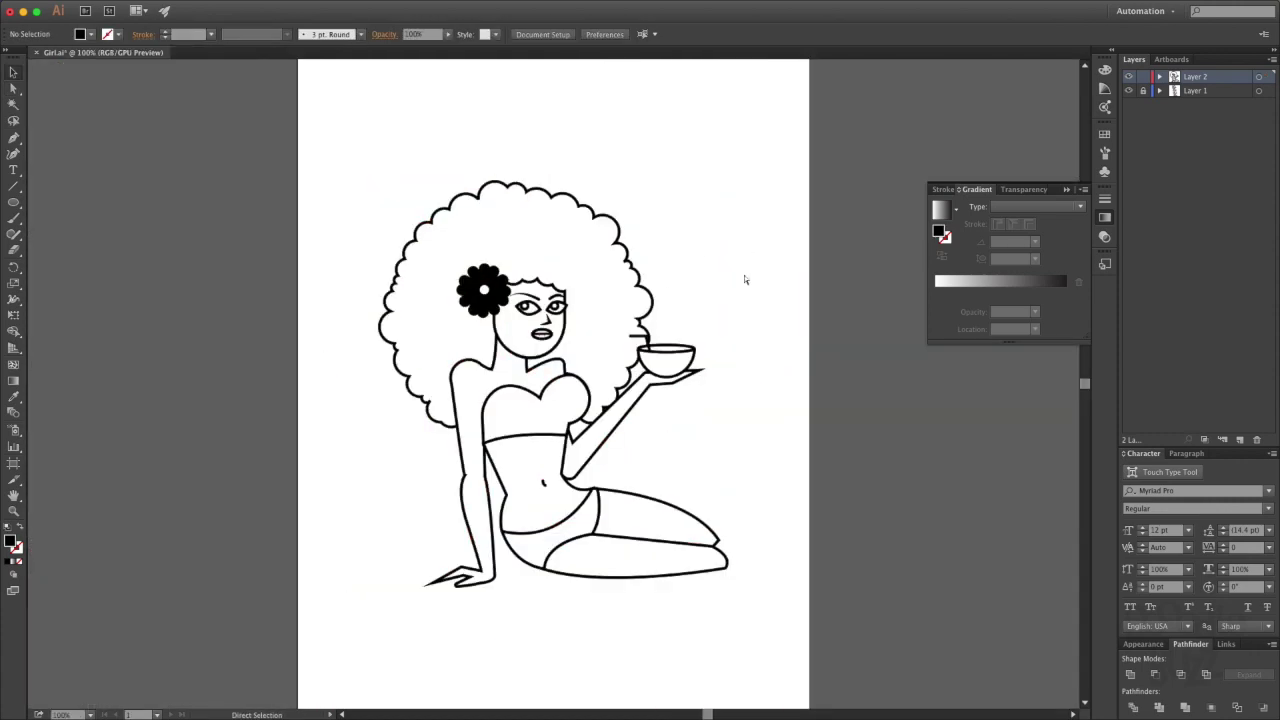
Reshape the left eyebrow's curve inside the face group.
left_click(743, 274)
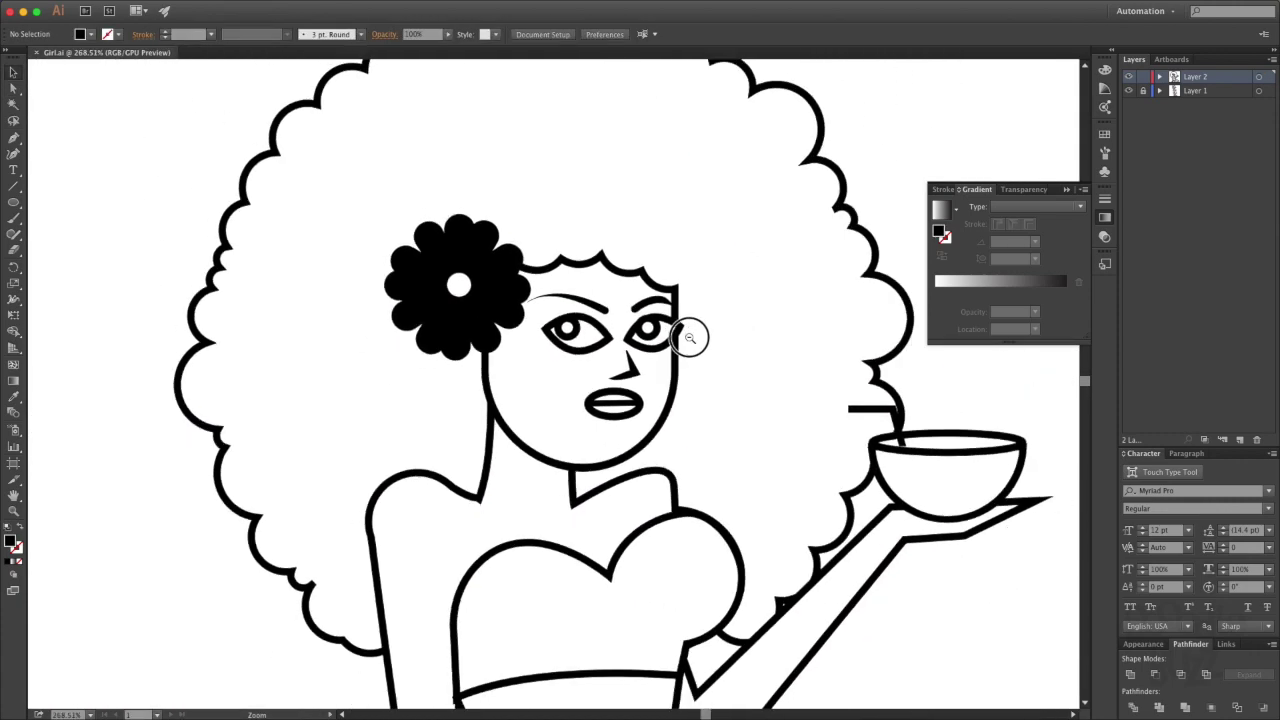
left_click(549, 313, "ctrl")
scroll(551, 314, "up", 3)
double_click(537, 343)
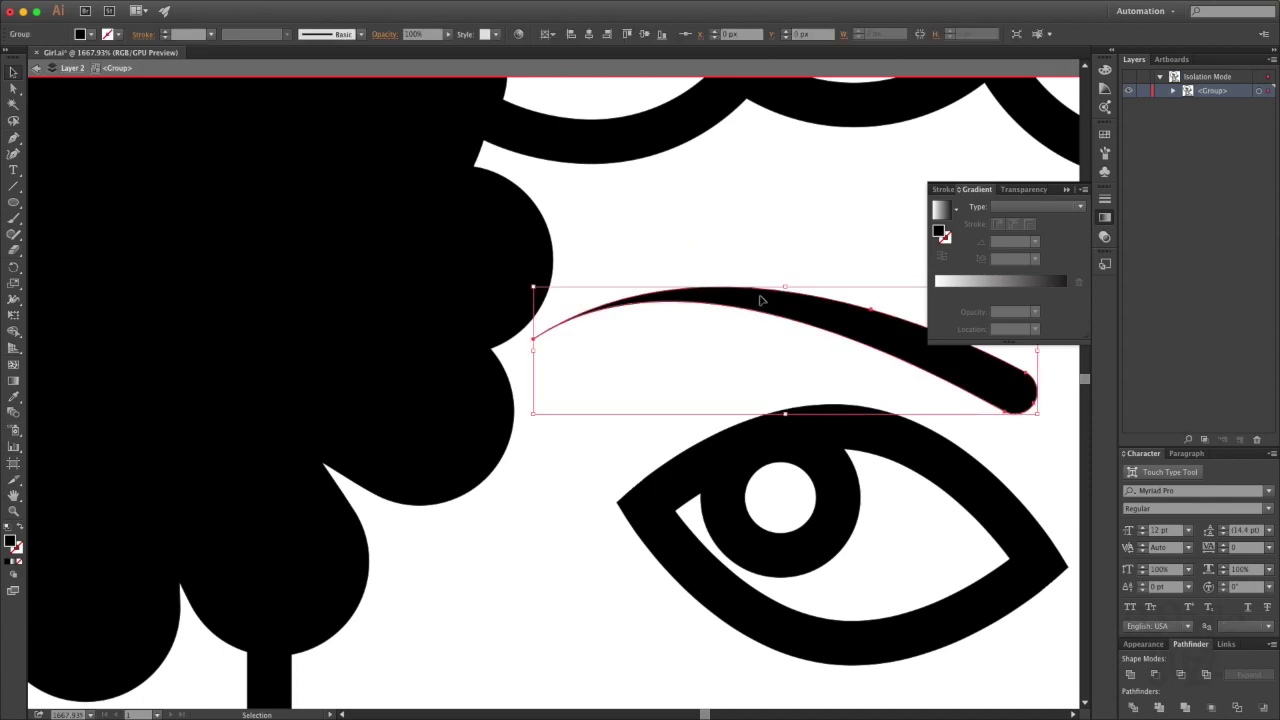
left_click_drag(537, 343, 640, 349)
key("Escape")
key("ctrl+1")
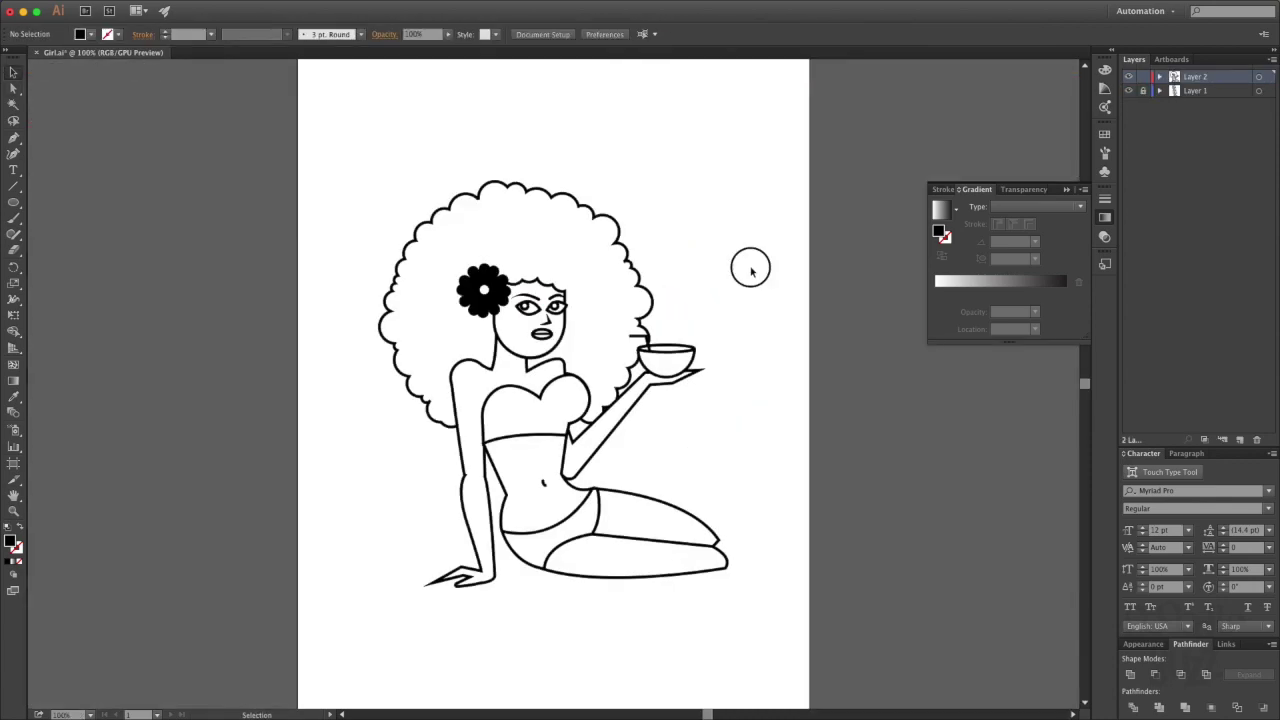
Ungroup the hair from the rest of the artwork.
left_click(680, 314, "ctrl")
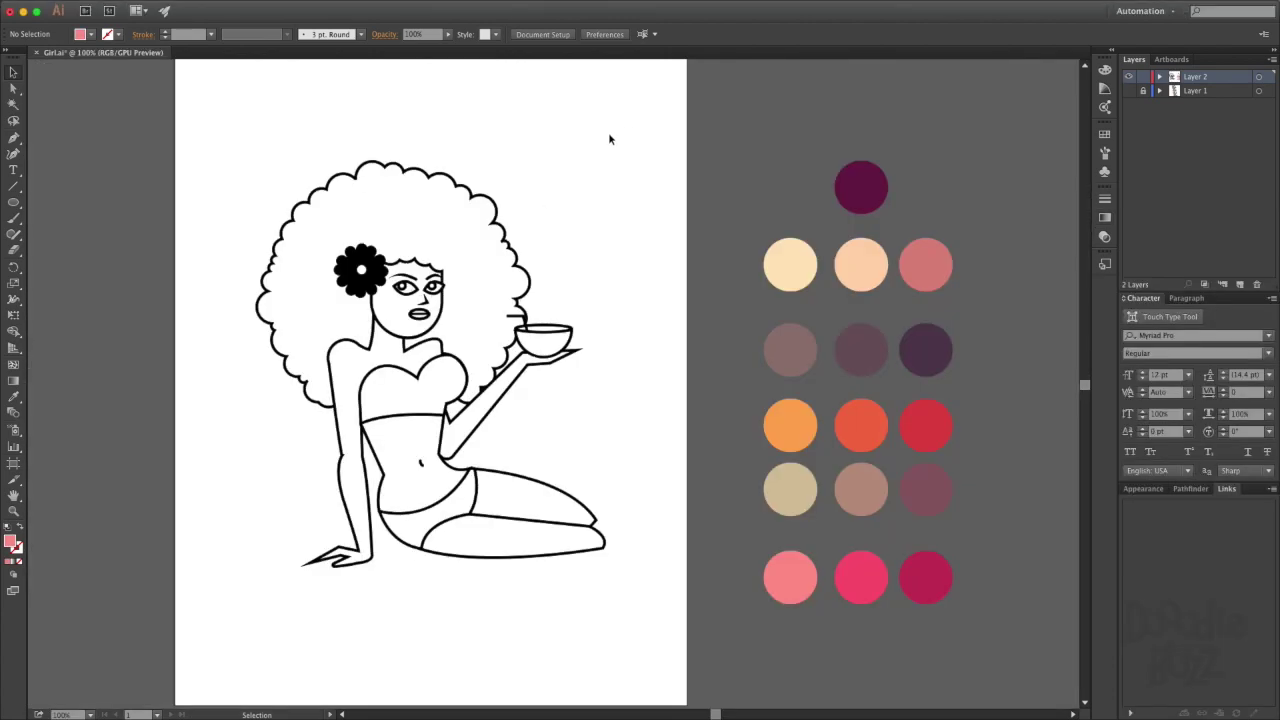
right_click(455, 176)
left_click(511, 251)
left_click(508, 206)
right_click(508, 206)
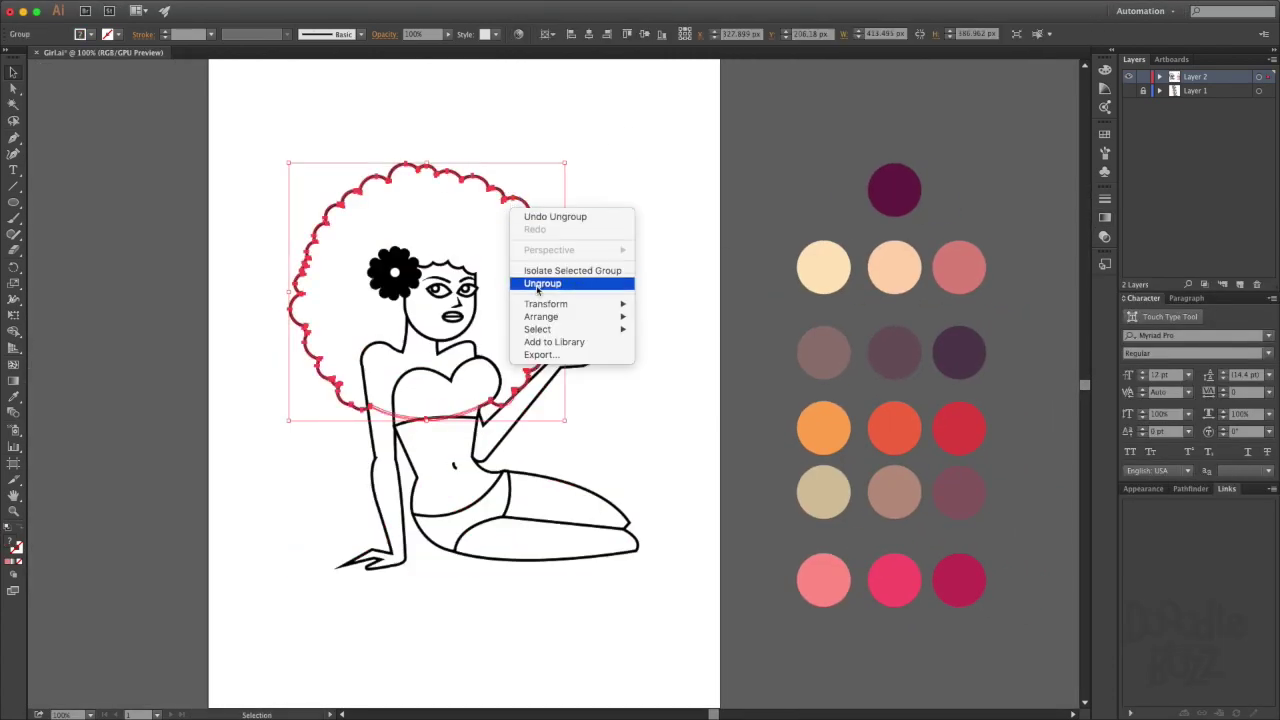
left_click(530, 281)
Recolour all black outlines dark purple and fill the hair with mauve.
left_click(251, 7)
left_click(443, 166)
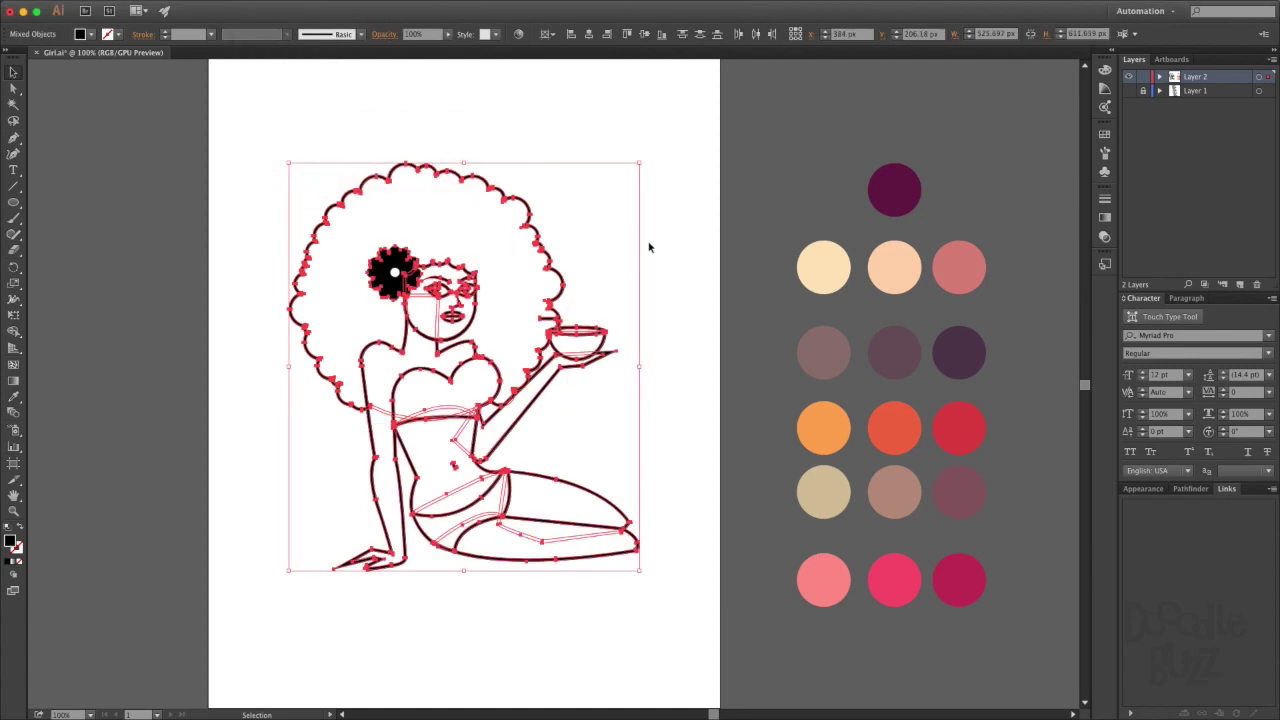
key("i")
left_click(894, 189)
left_click(462, 224)
left_click(894, 352)
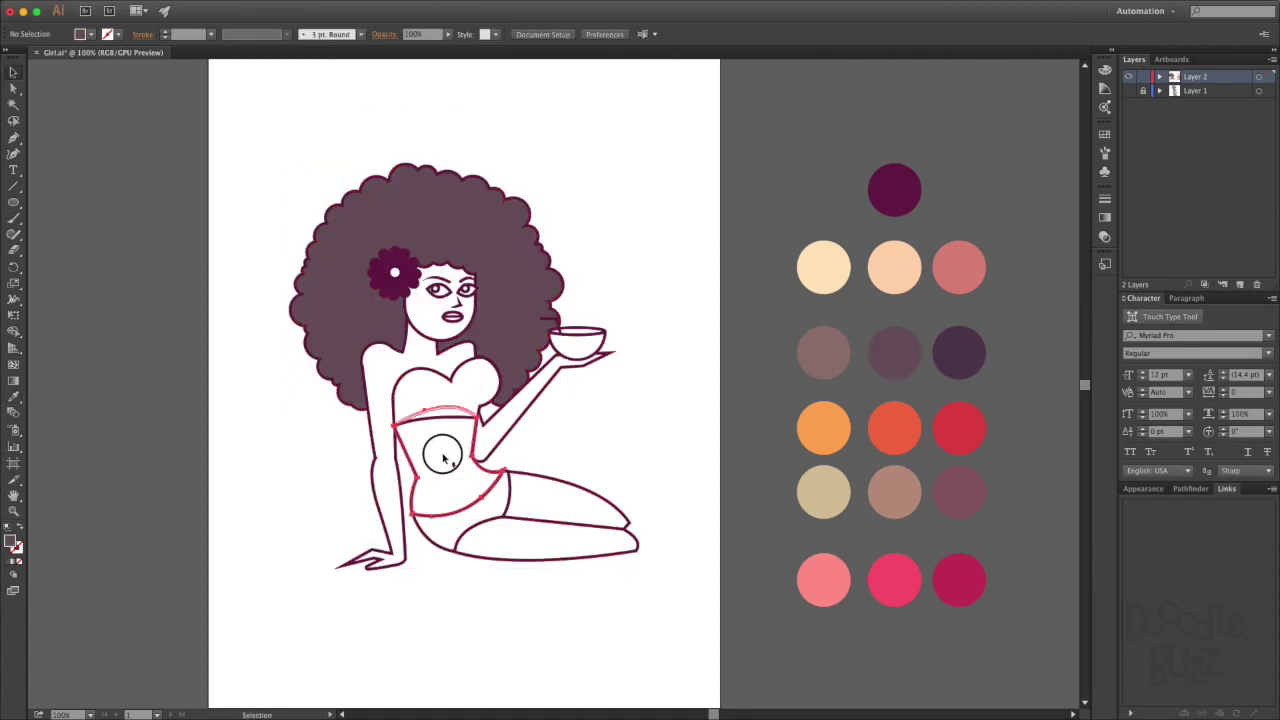
Ungroup the body and fill the legs and arm with peach.
left_click(443, 449)
right_click(542, 485)
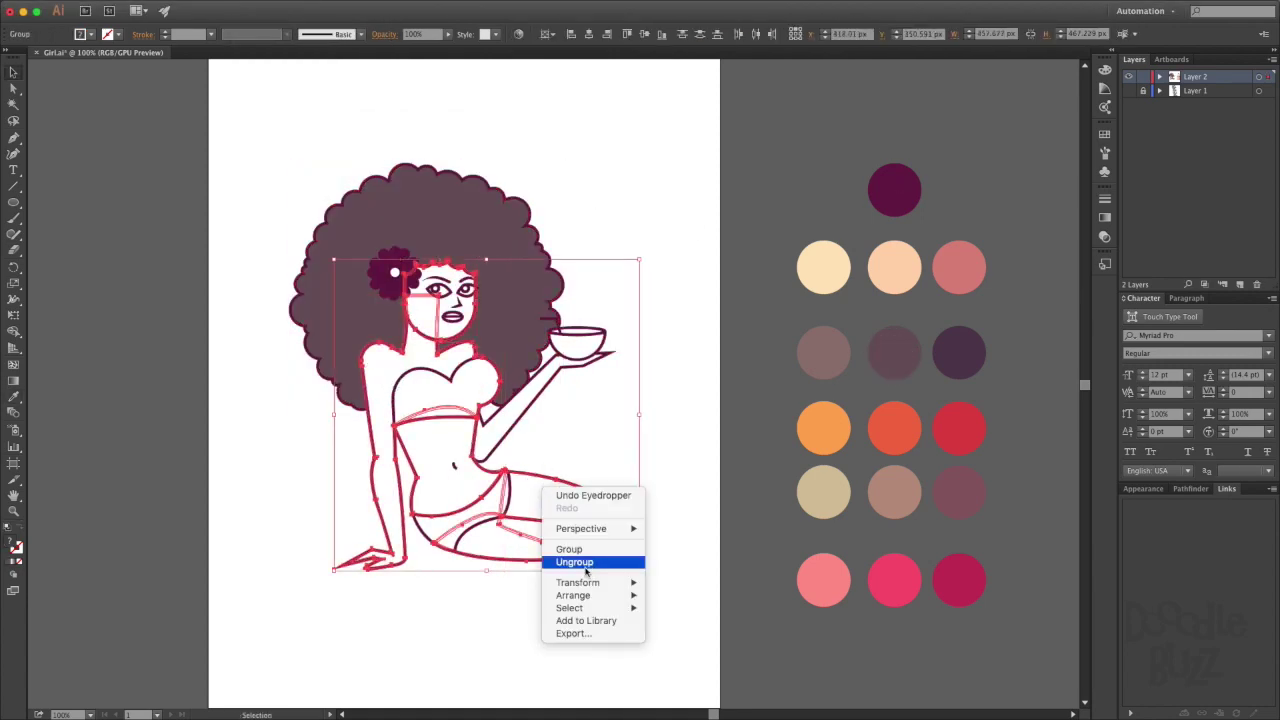
left_click(586, 559)
left_click(632, 527)
key("i")
left_click(894, 267)
key("v")
Ungroup the remaining body group and fill the torso with peach.
left_click(503, 400)
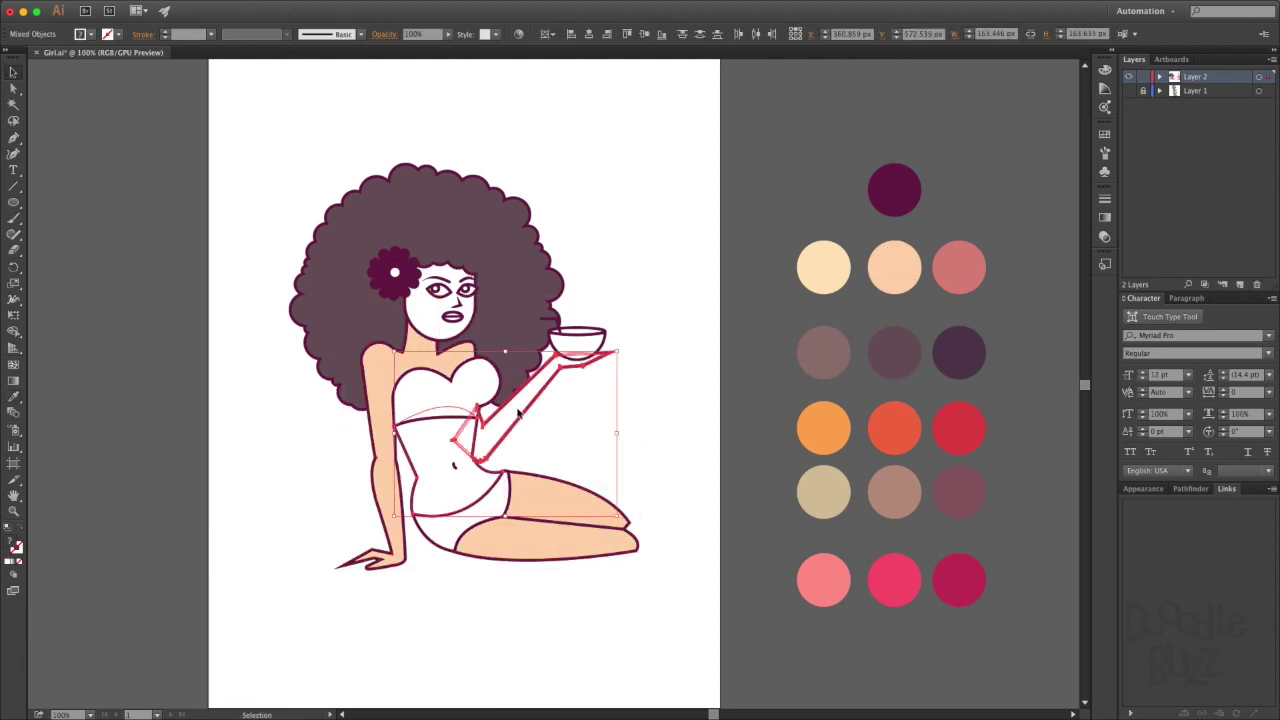
right_click(571, 397)
left_click(503, 423)
key("i")
left_click(894, 267)
key("v")
left_click(579, 430)
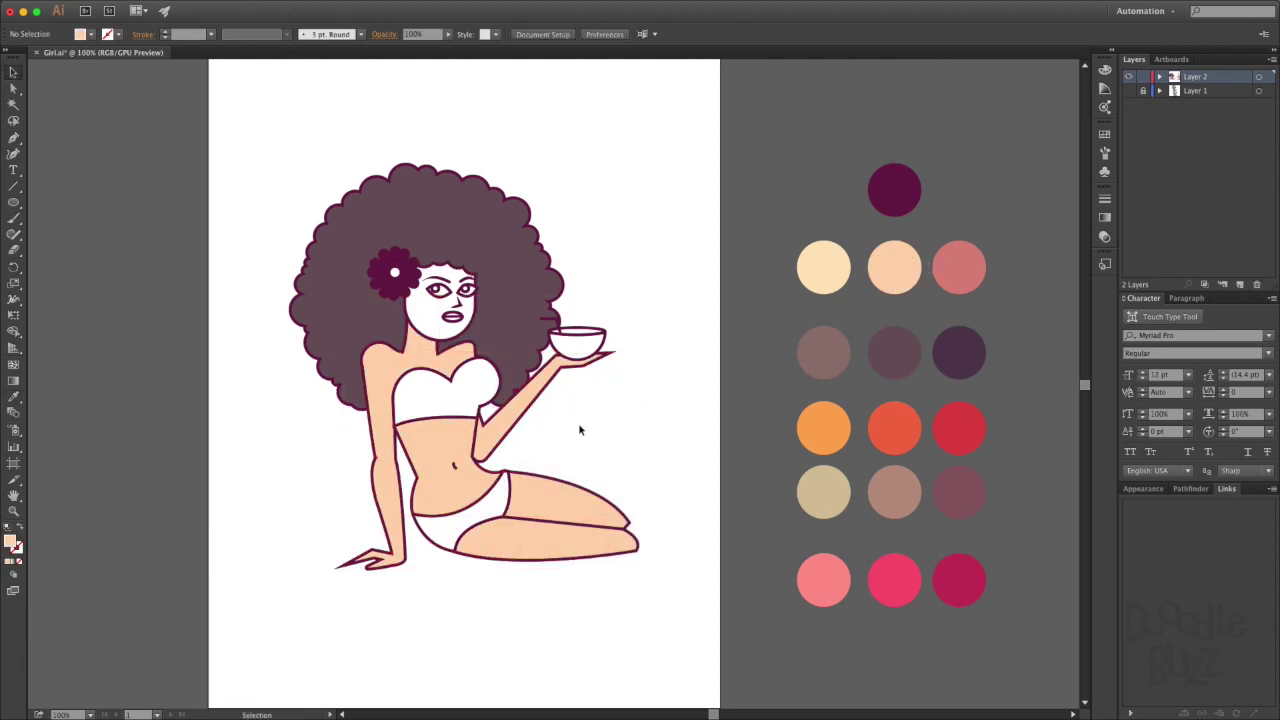
Select the bikini top and bottoms and fill them orange-red.
left_click_drag(640, 397, 238, 173)
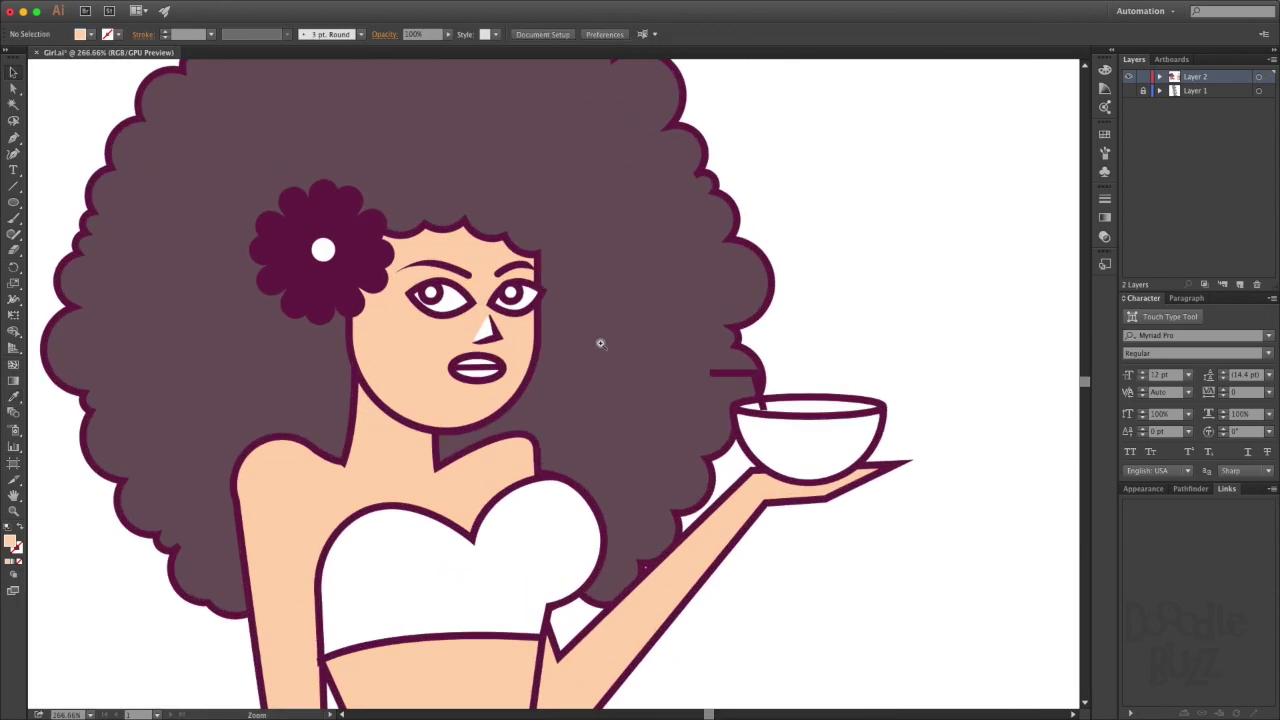
double_click(489, 326)
key("Escape")
scroll(801, 234, "down", 3)
scroll(829, 468, "right", 5)
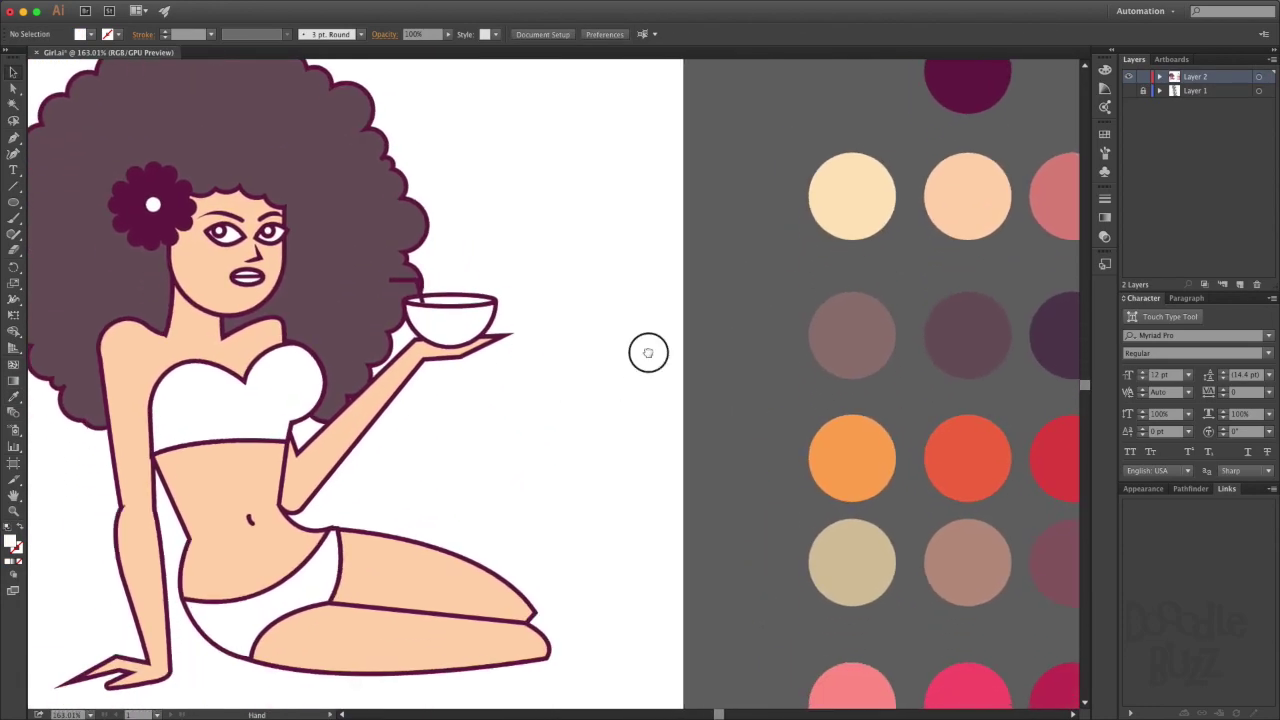
scroll(646, 440, "right", 3)
right_click(237, 514)
left_click(182, 347, "shift")
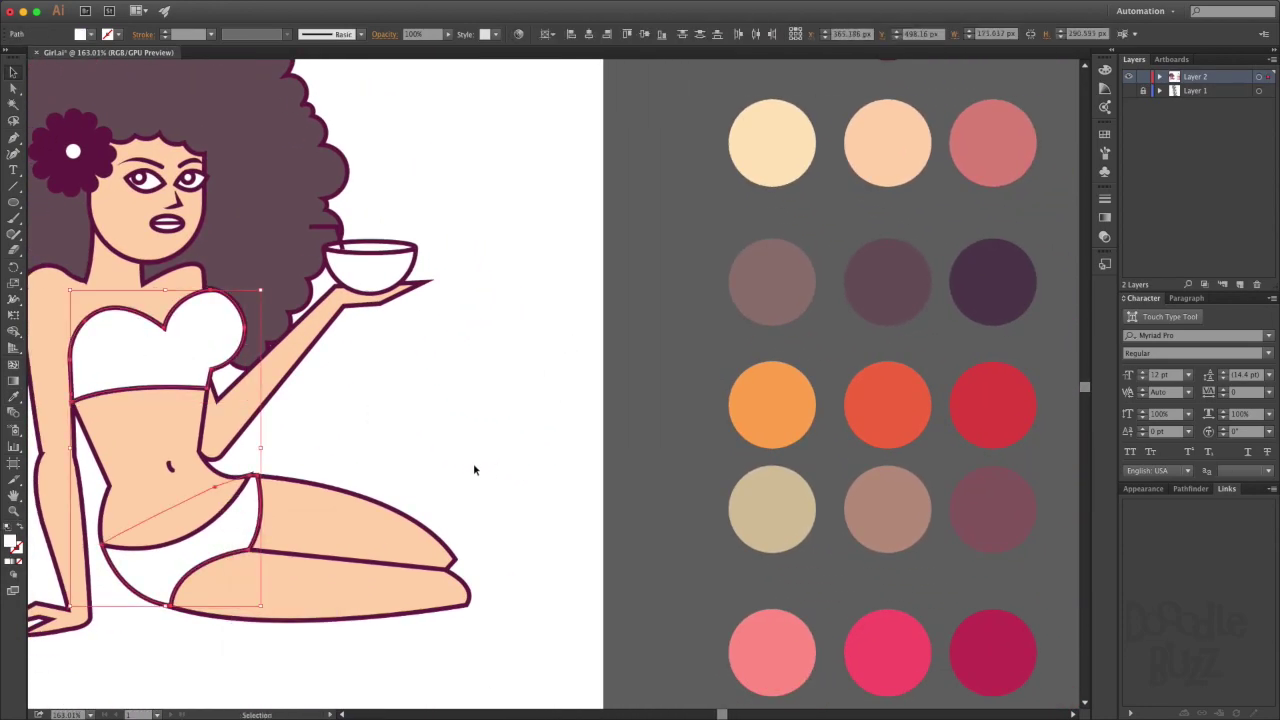
scroll(826, 288, "up", 2)
left_click(866, 457)
Draw a closed shadow shape at the neck with the Pen tool.
left_click(504, 409)
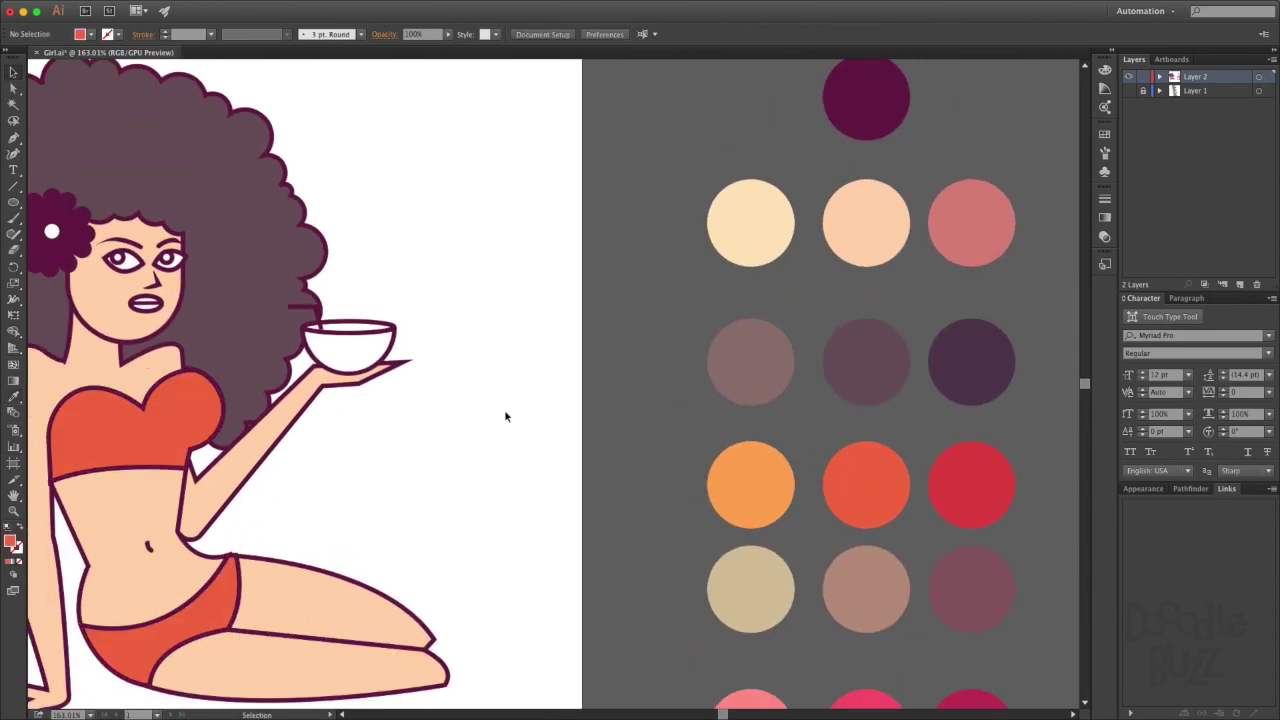
scroll(579, 356, "down", 2)
scroll(579, 356, "left", 3)
scroll(514, 371, "up", 5)
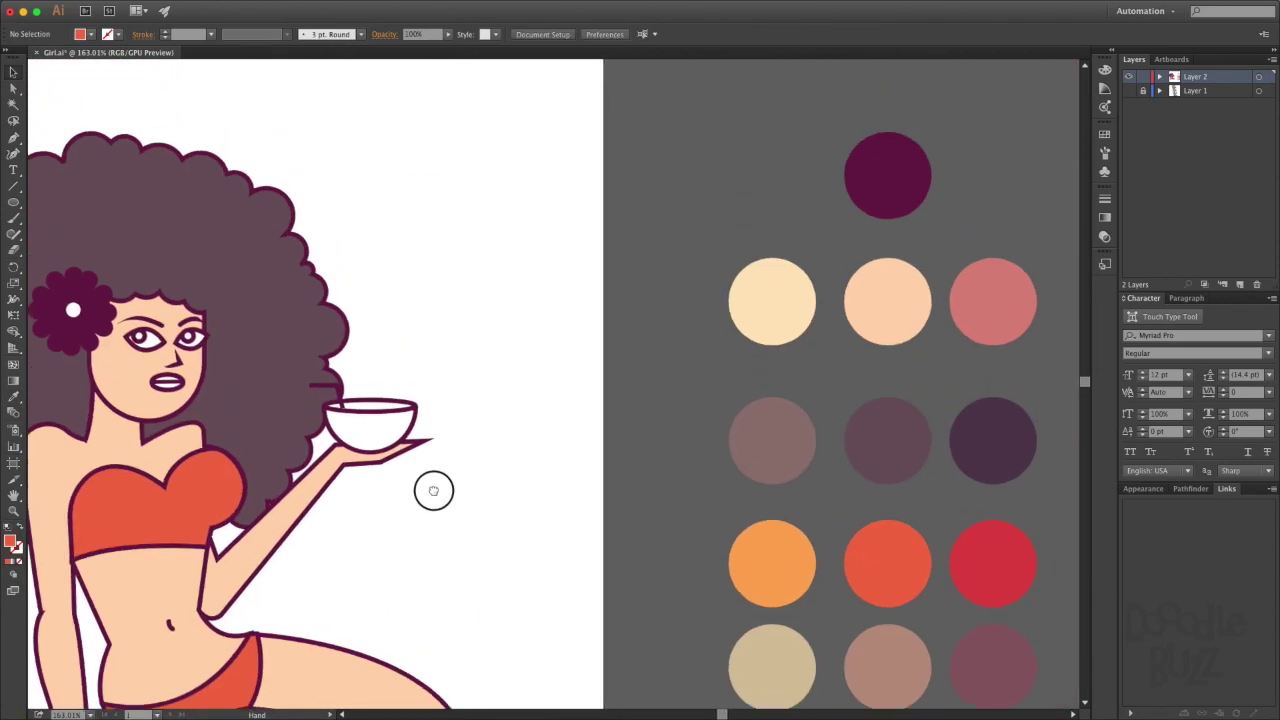
scroll(434, 491, "left", 5)
left_click(298, 497)
key("p")
left_click(183, 415)
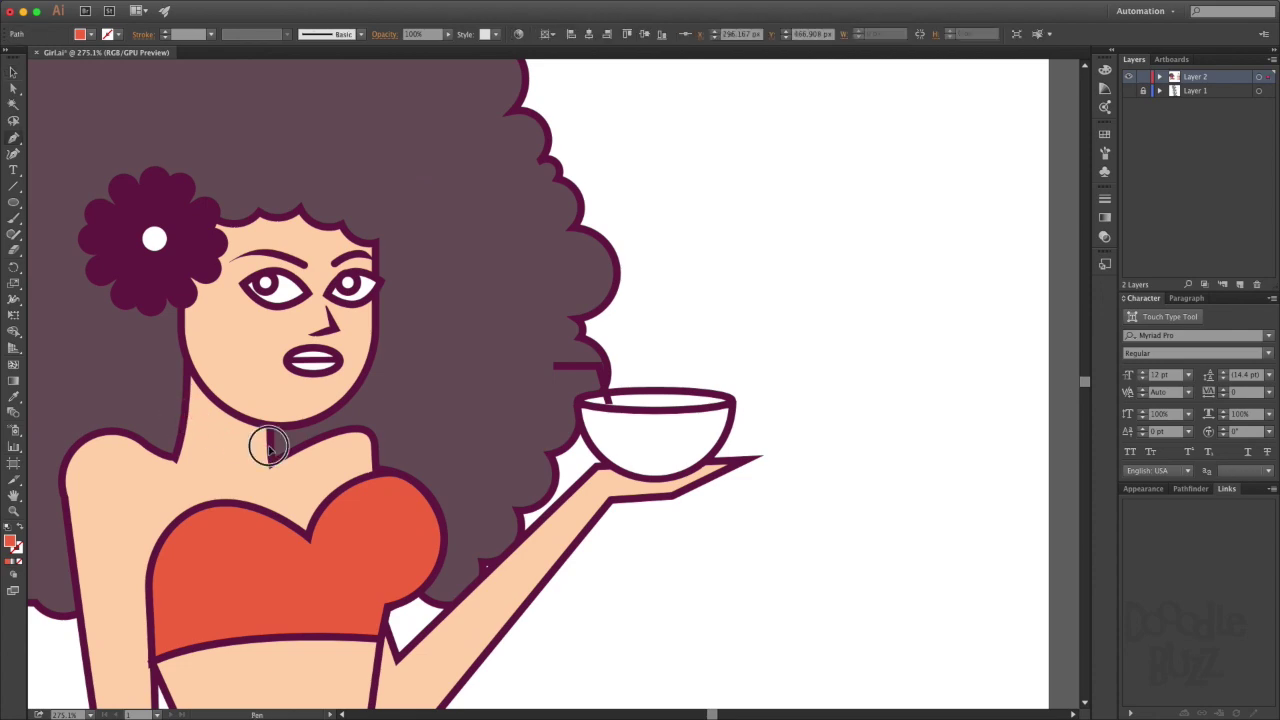
left_click(270, 450)
left_click(191, 370)
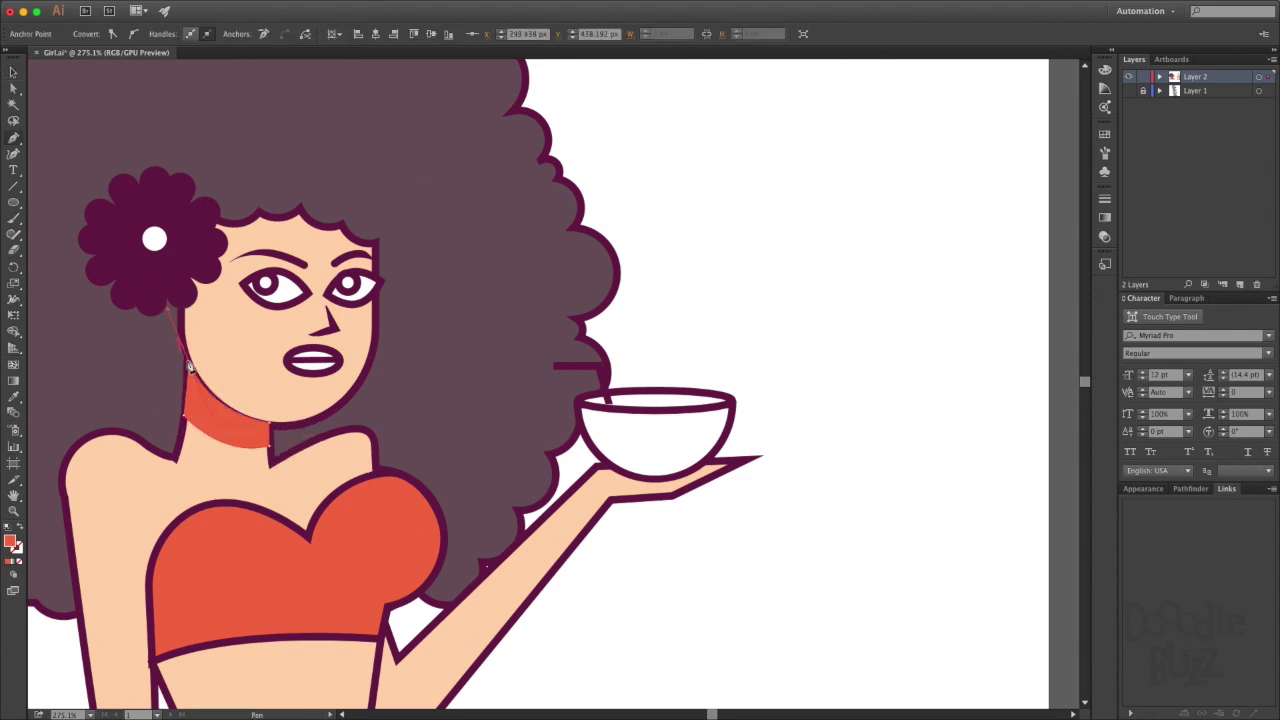
left_click(184, 421)
key("ctrl+0")
Draw a curved face shadow from forehead to chin and send it behind the outlines.
scroll(394, 423, "up", 5)
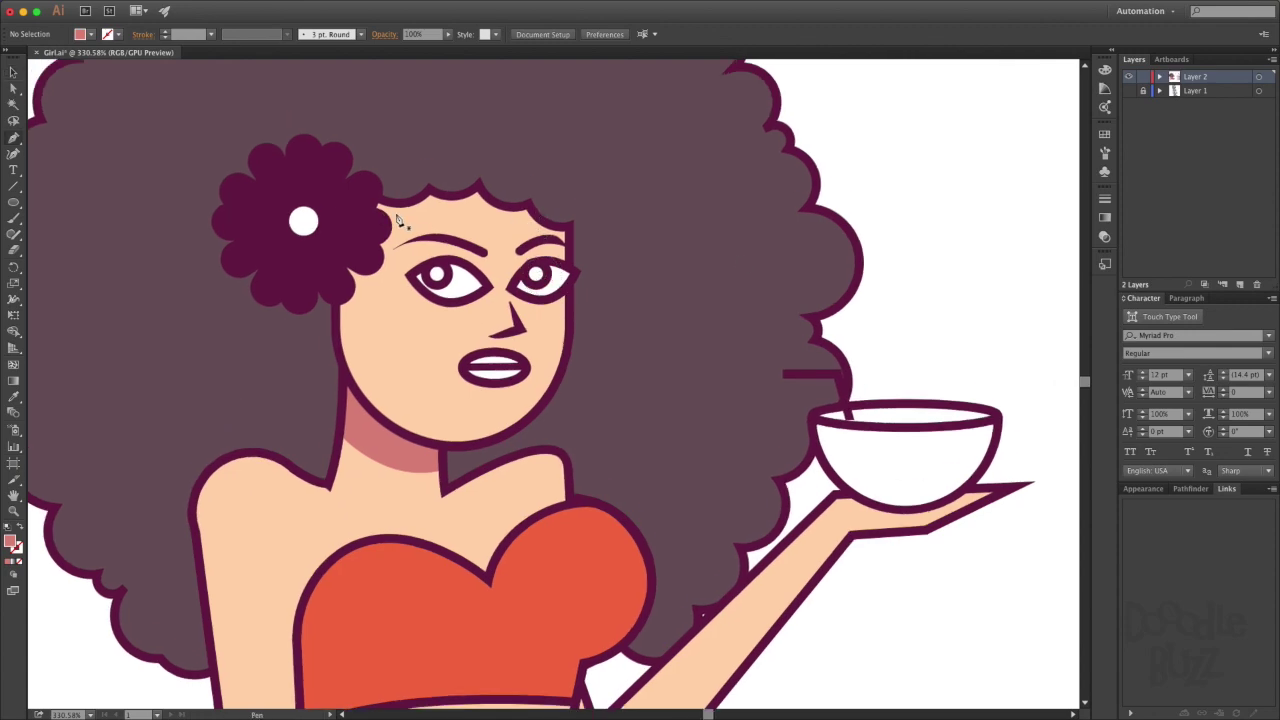
left_click_drag(397, 220, 455, 208)
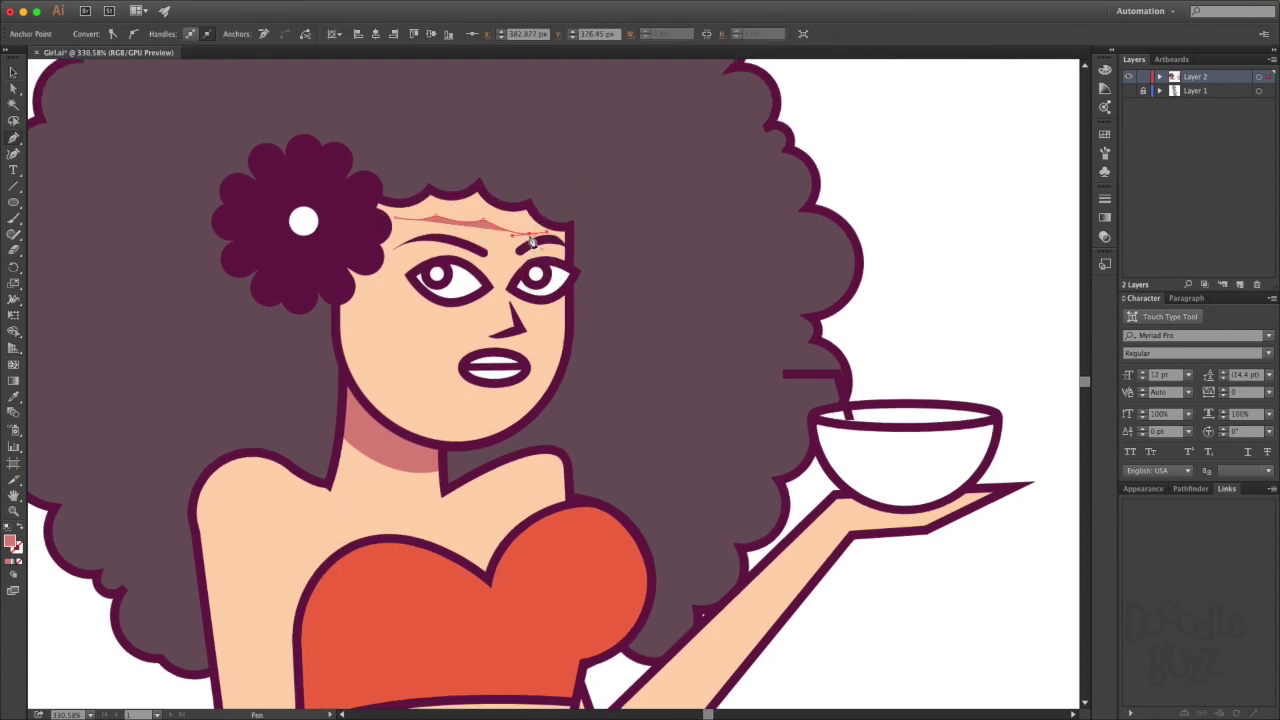
left_click_drag(475, 445, 418, 463)
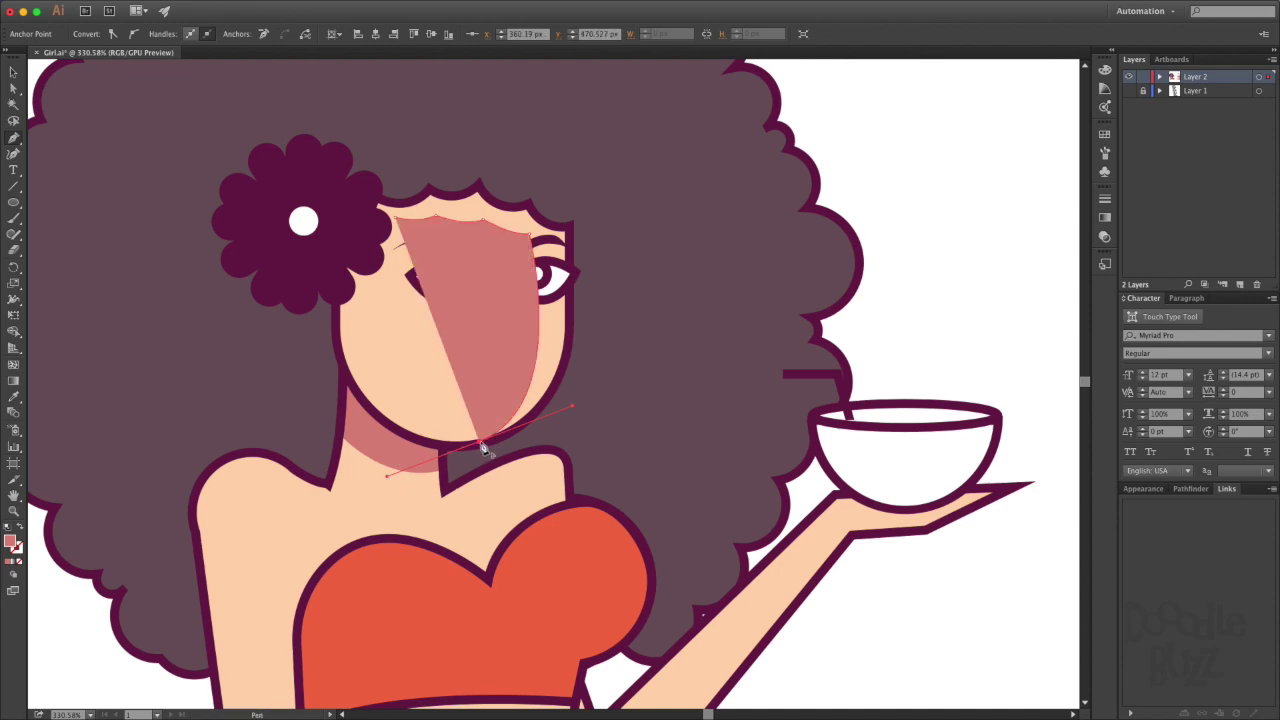
left_click_drag(577, 260, 575, 316)
left_click_drag(528, 202, 543, 227)
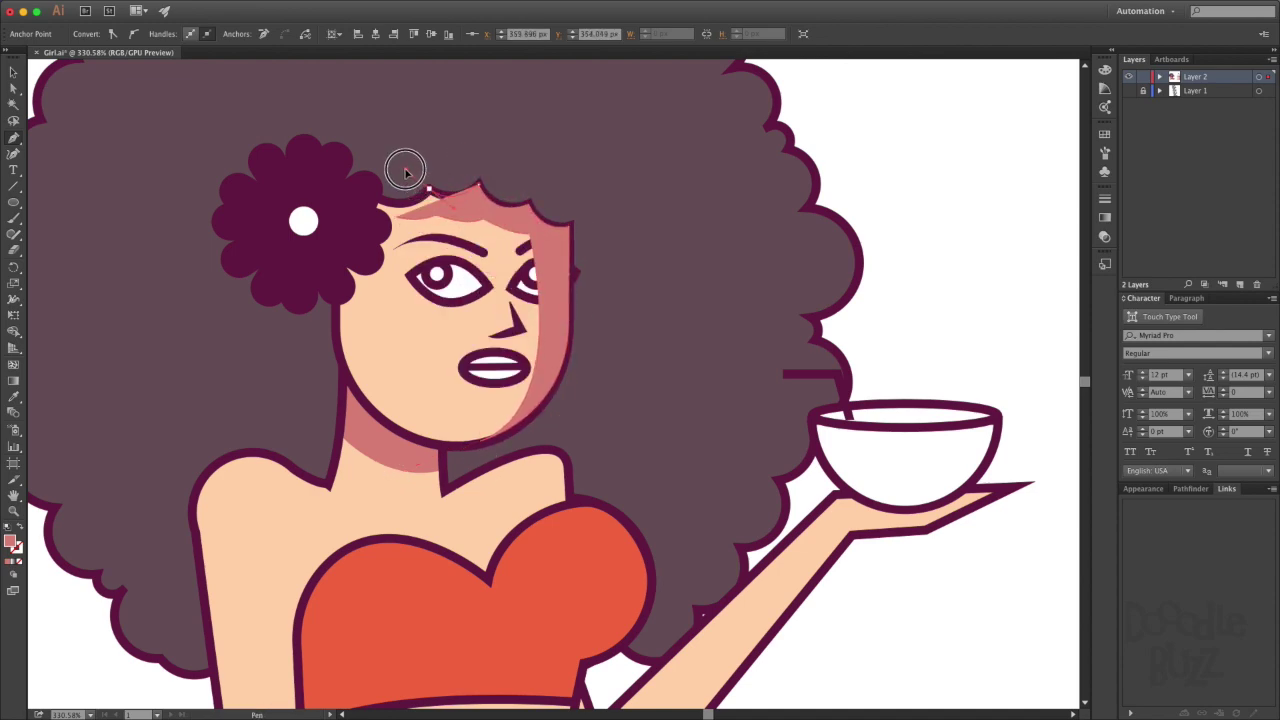
left_click_drag(405, 172, 362, 197)
left_click(473, 219)
key("ctrl+bracketleft")
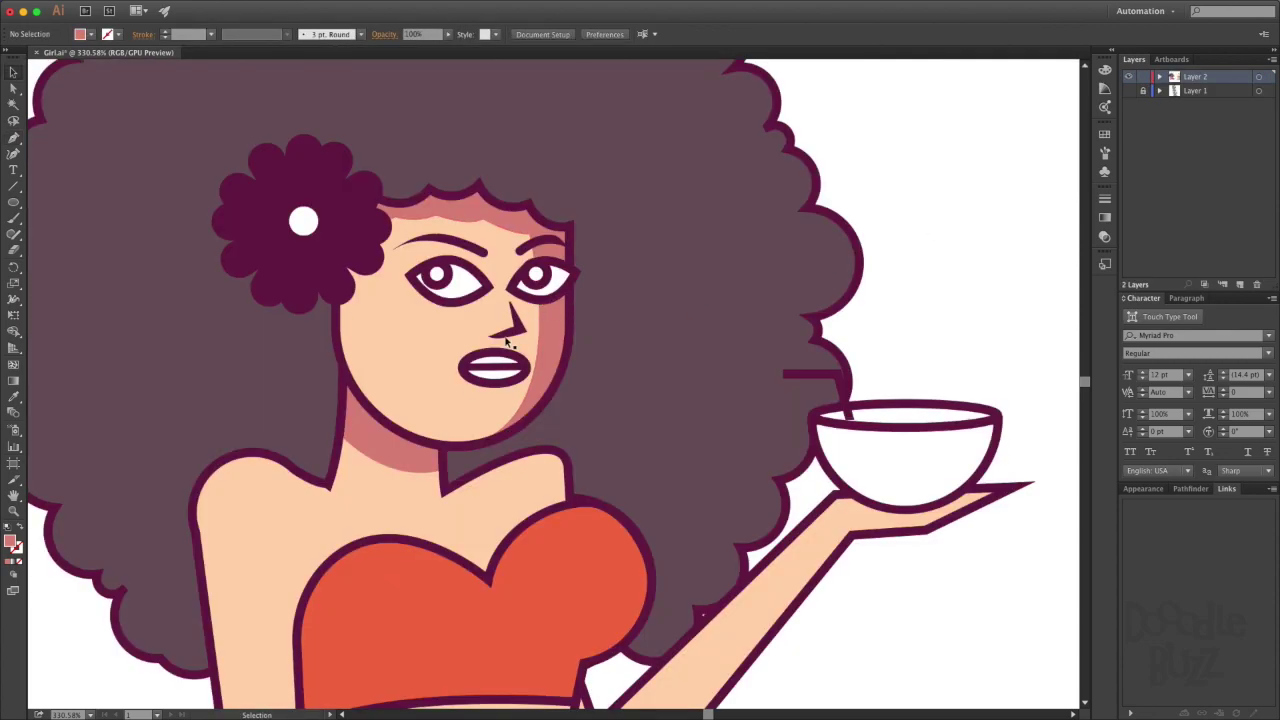
Draw a nose shadow from the nose tip toward the cheek, sent backward.
key("p")
left_click(511, 305)
left_click_drag(545, 338, 497, 346)
left_click(511, 305)
key("v")
key("ctrl+bracketleft")
Draw a lower-lip shadow and bring the lips in front of it.
left_click(500, 415)
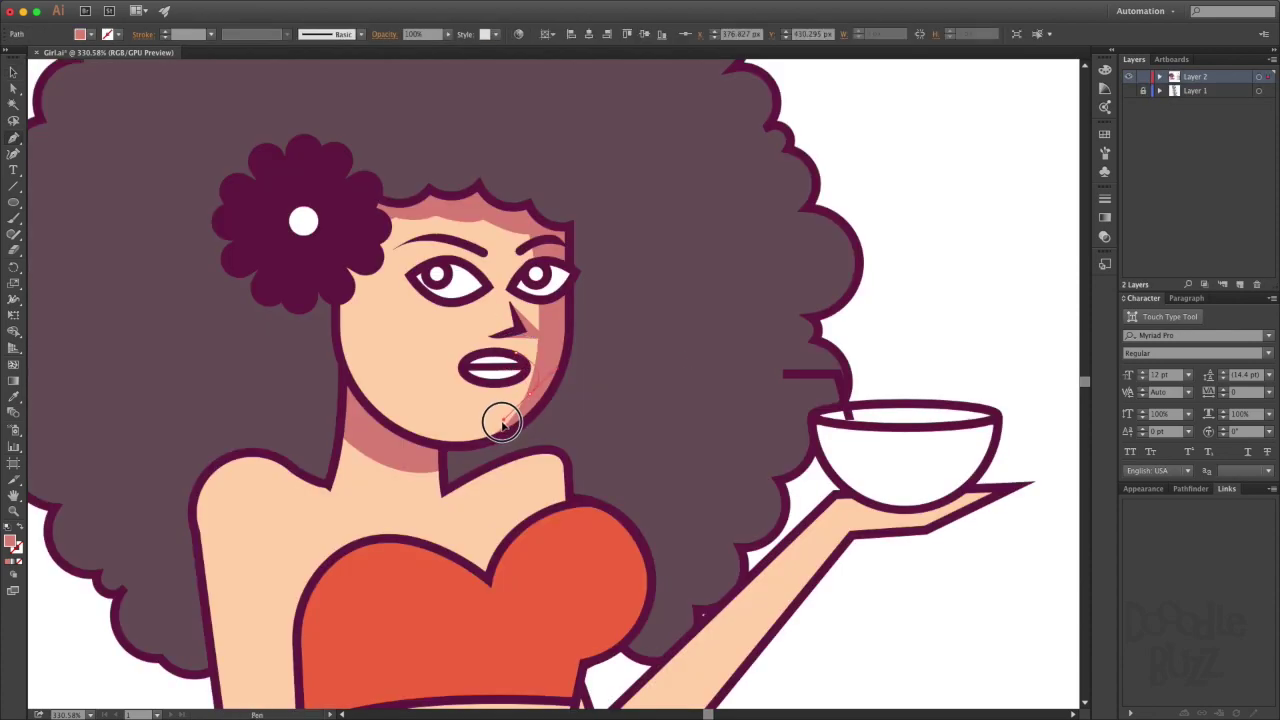
left_click_drag(470, 380, 490, 405)
left_click(495, 362)
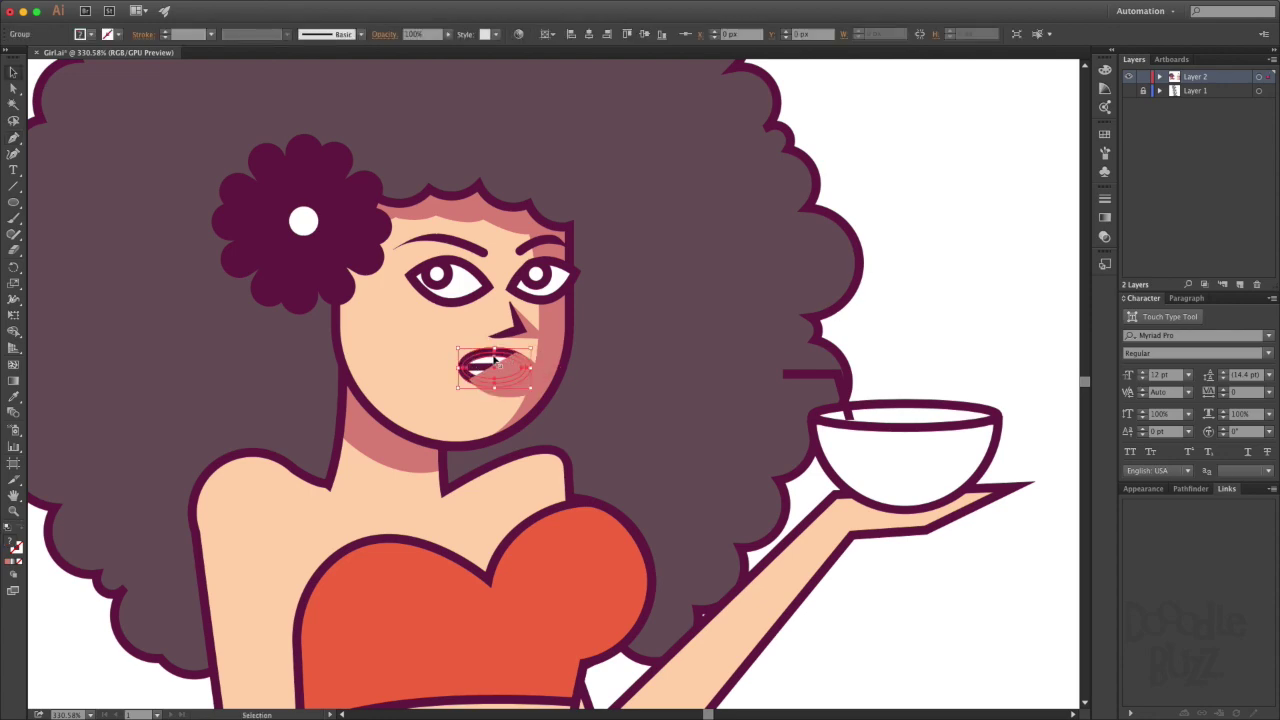
right_click(487, 367)
left_click(660, 500)
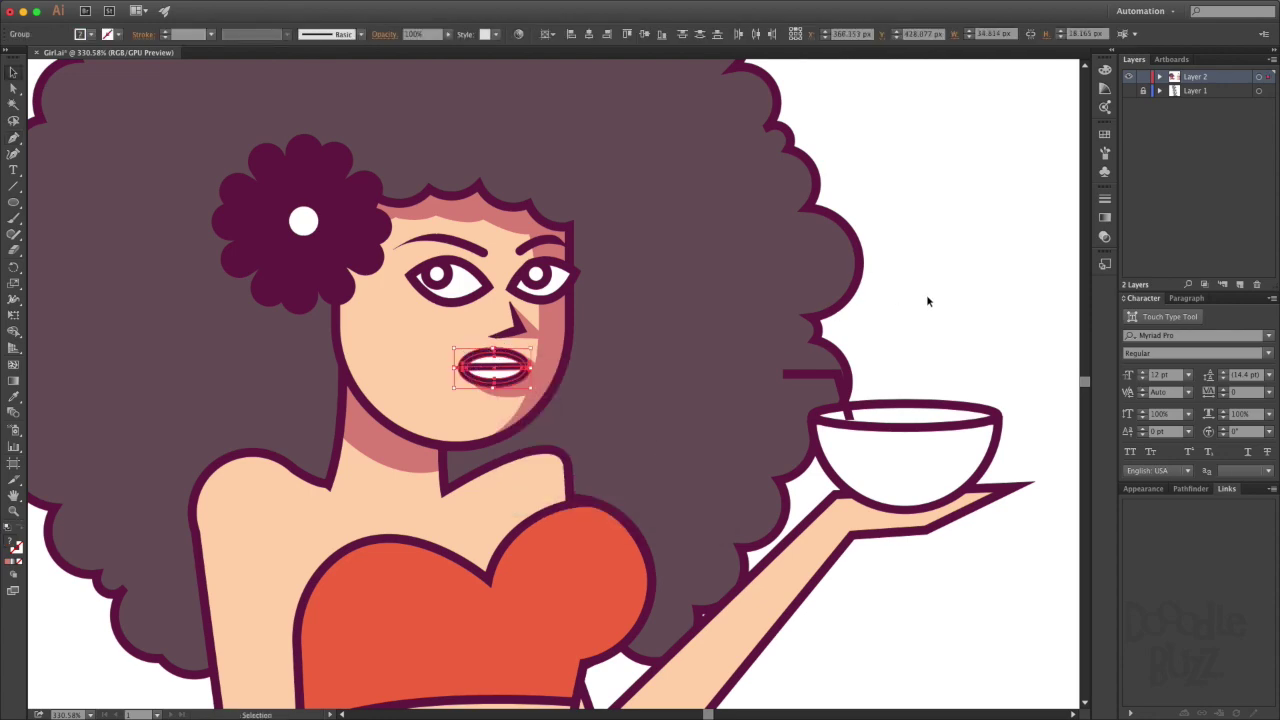
key("ctrl+shift+a")
key("ctrl+1")
scroll(731, 354, "up", 5)
Draw the shadow shape under the left eye.
key("p")
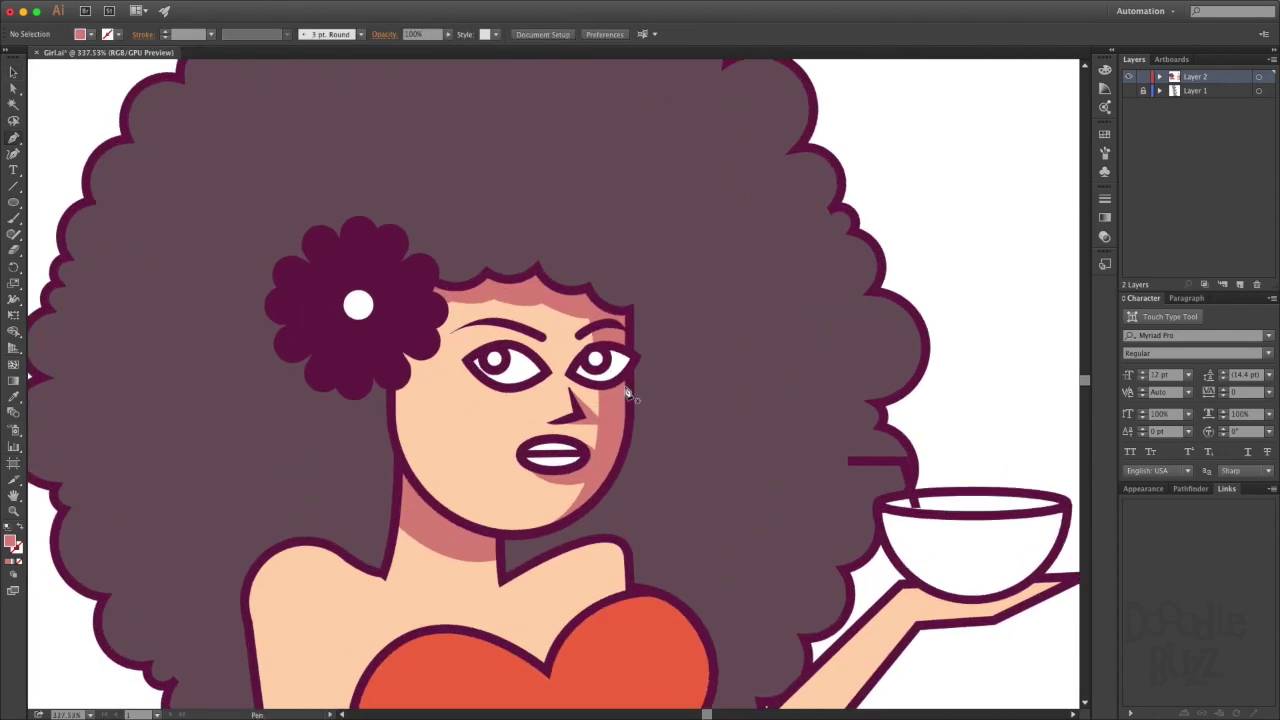
left_click(586, 399)
left_click(565, 372)
key("v")
key("ctrl+shift+a")
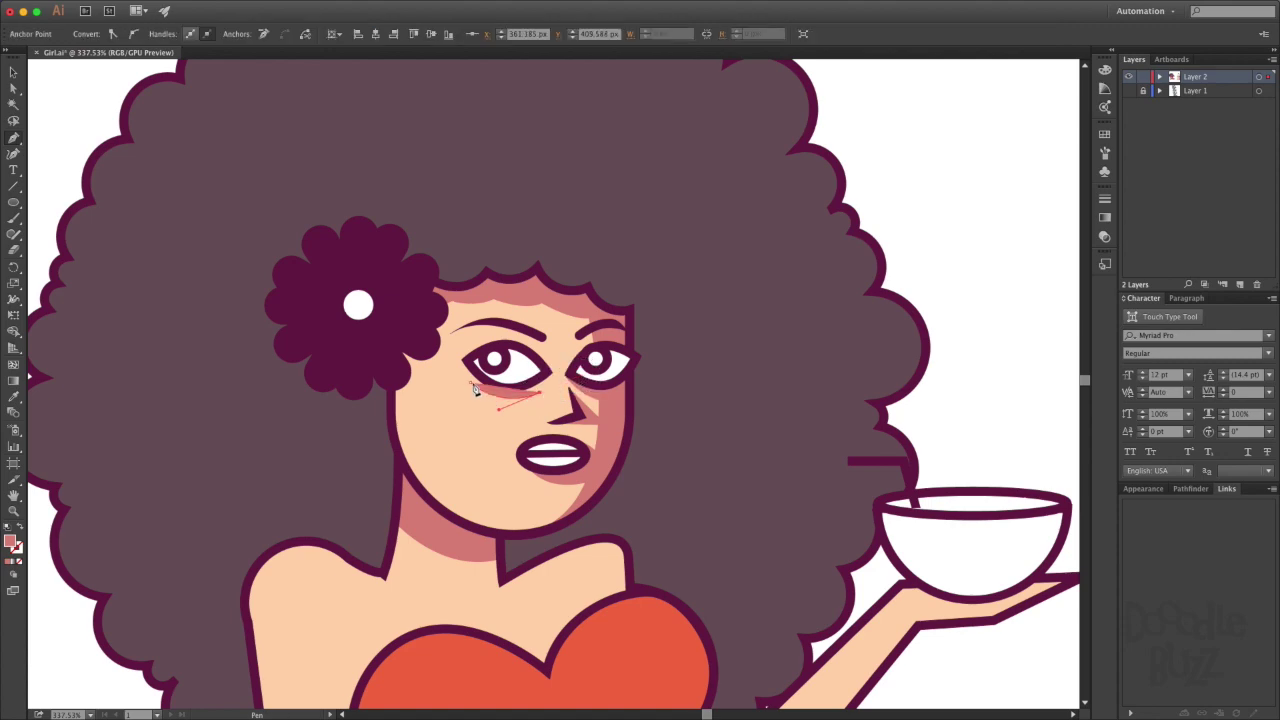
left_click_drag(471, 391, 535, 400)
key("v")
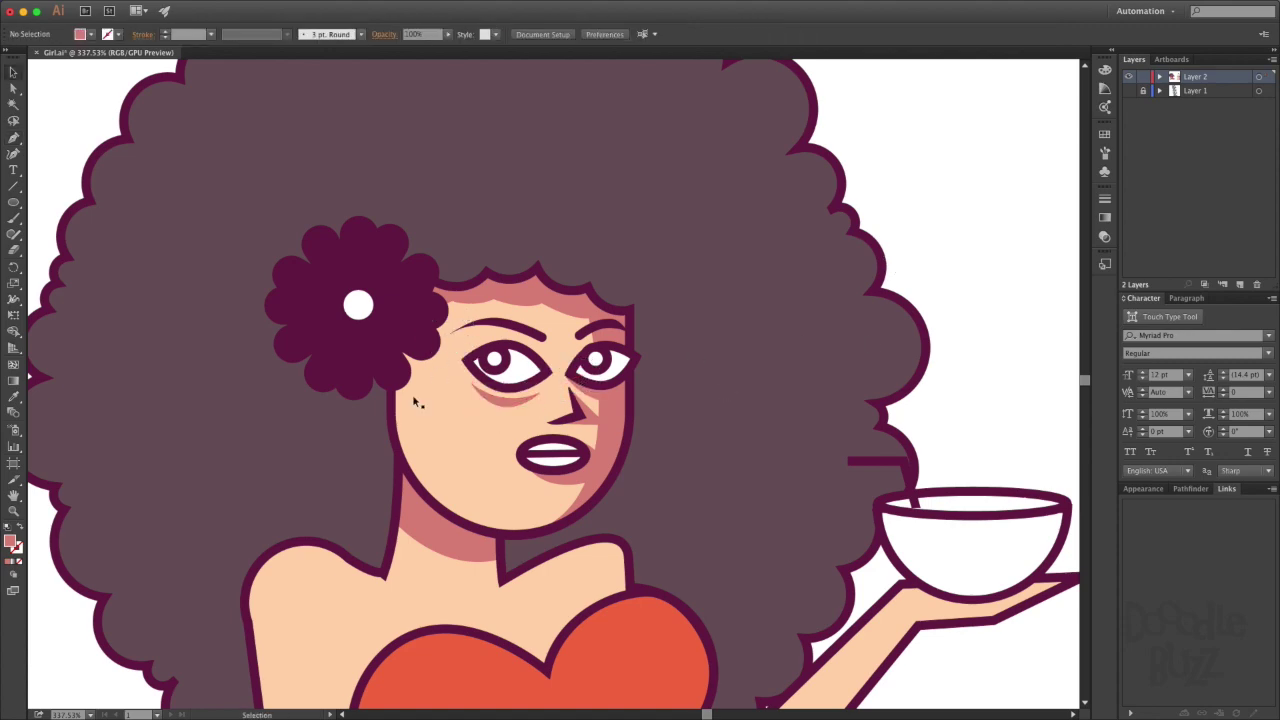
Draw the curved jaw shadow down toward the chin and fit the artboard.
left_click_drag(417, 377, 445, 370)
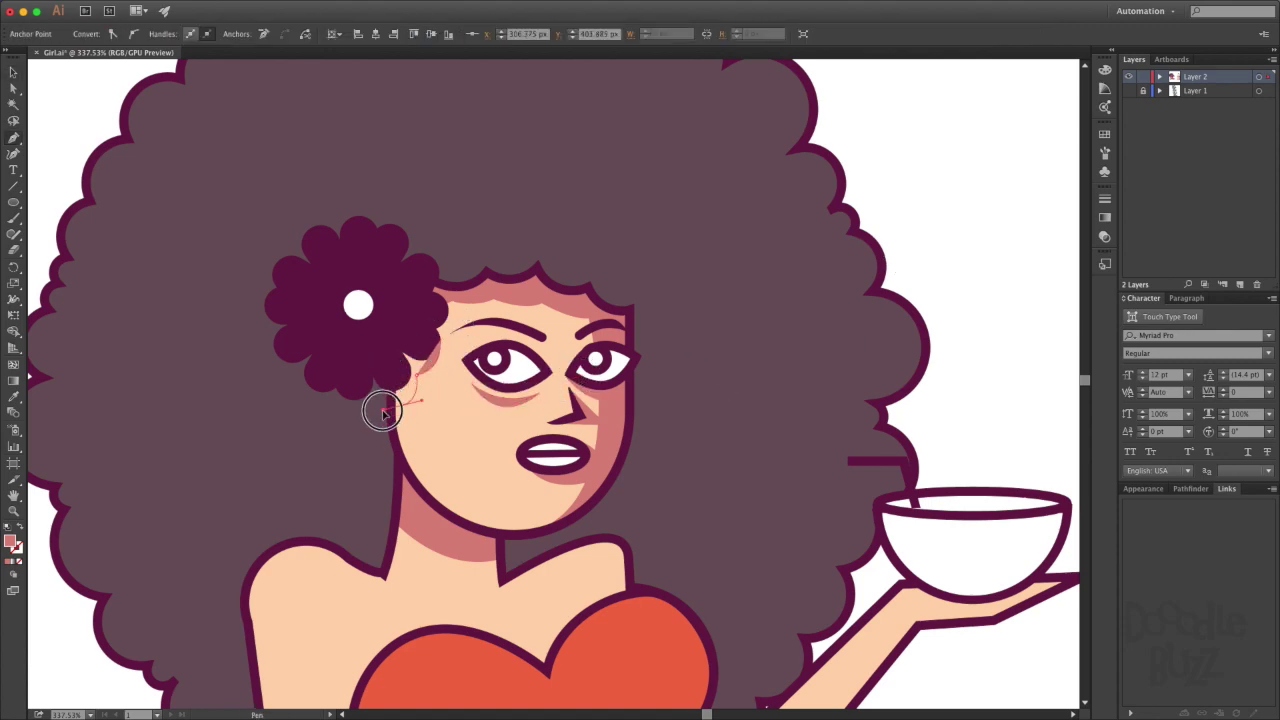
left_click_drag(470, 522, 513, 541)
left_click_drag(394, 350, 400, 391)
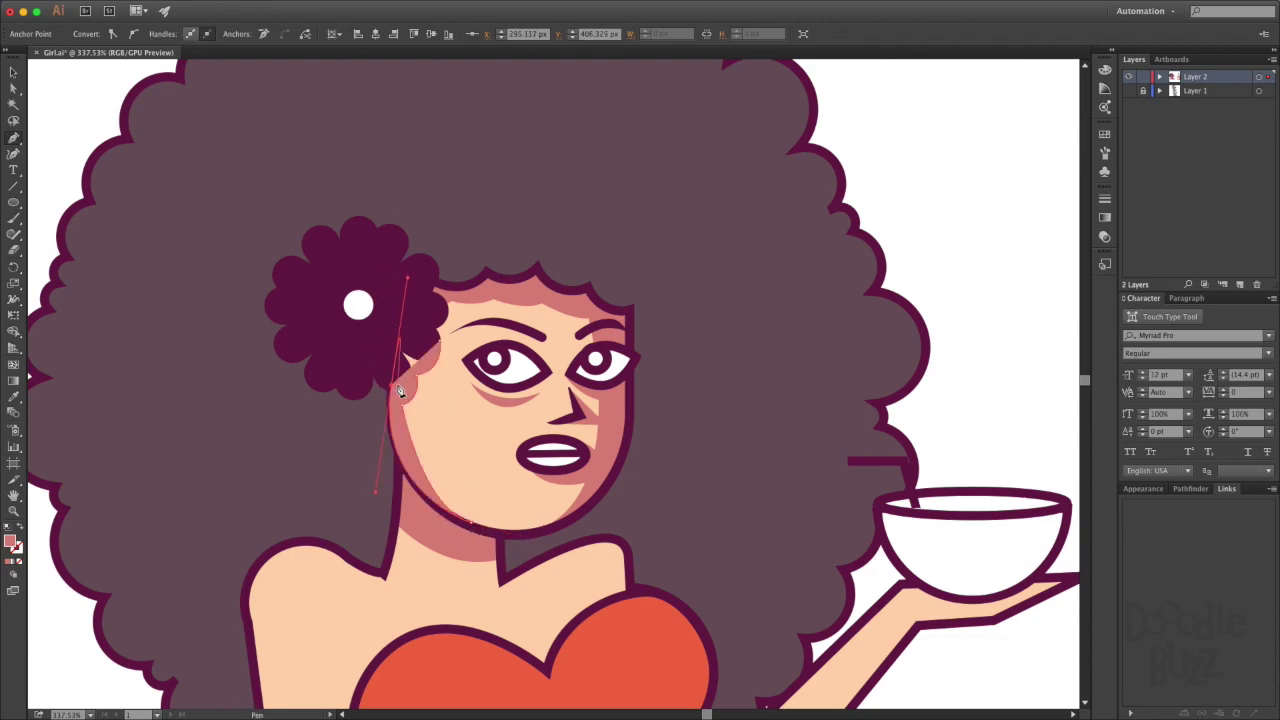
key("v")
key("ctrl+shift+a")
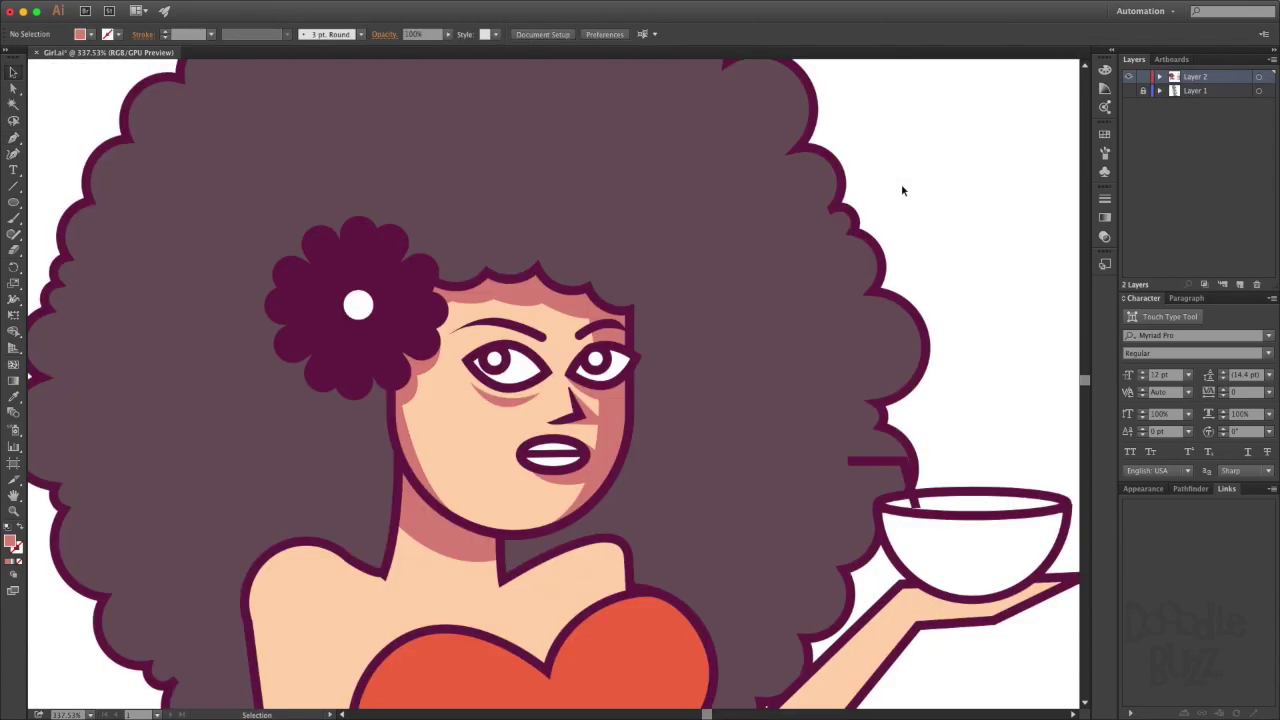
key("ctrl+0")
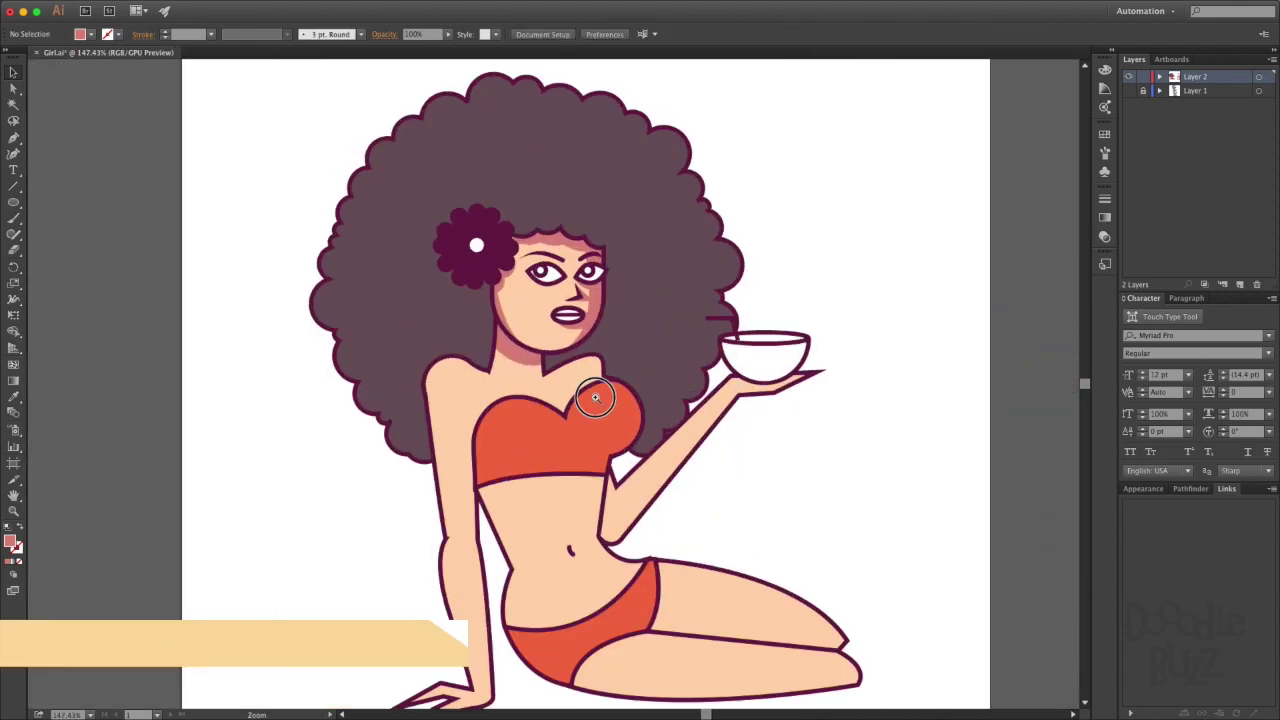
Draw shadow shapes at the cleavage and along the collarbone.
left_click(592, 430)
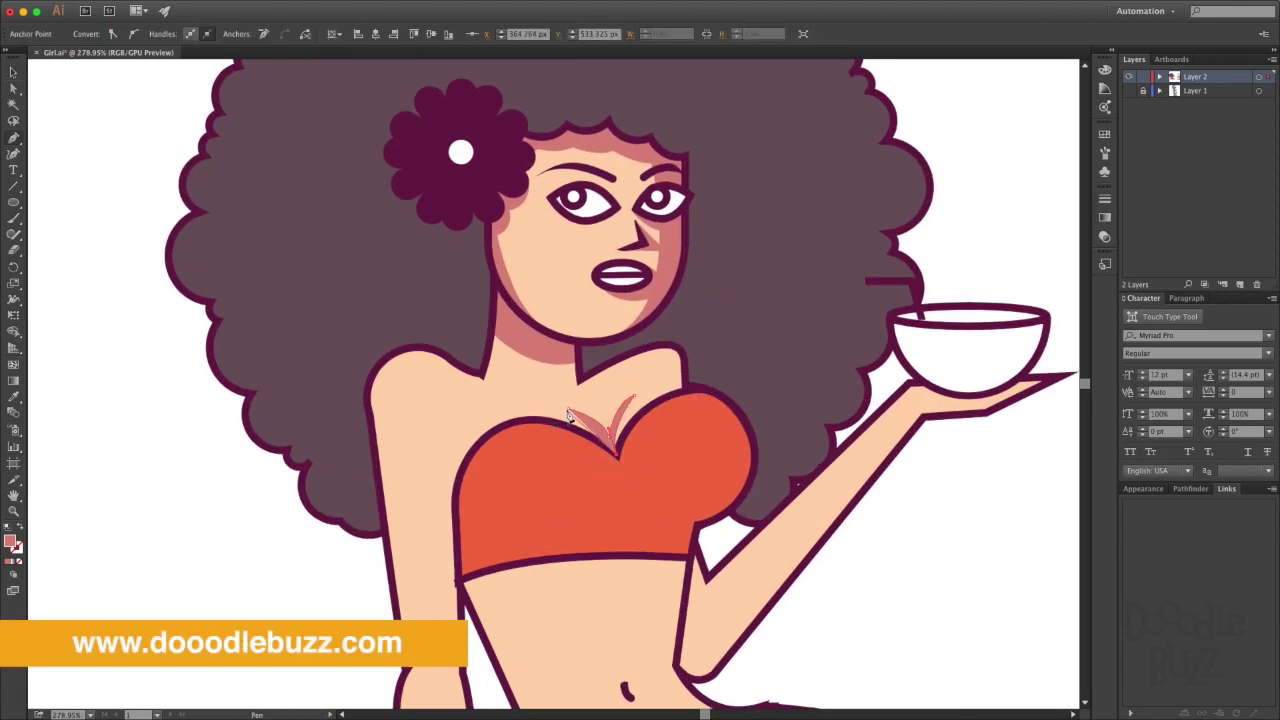
left_click(635, 397)
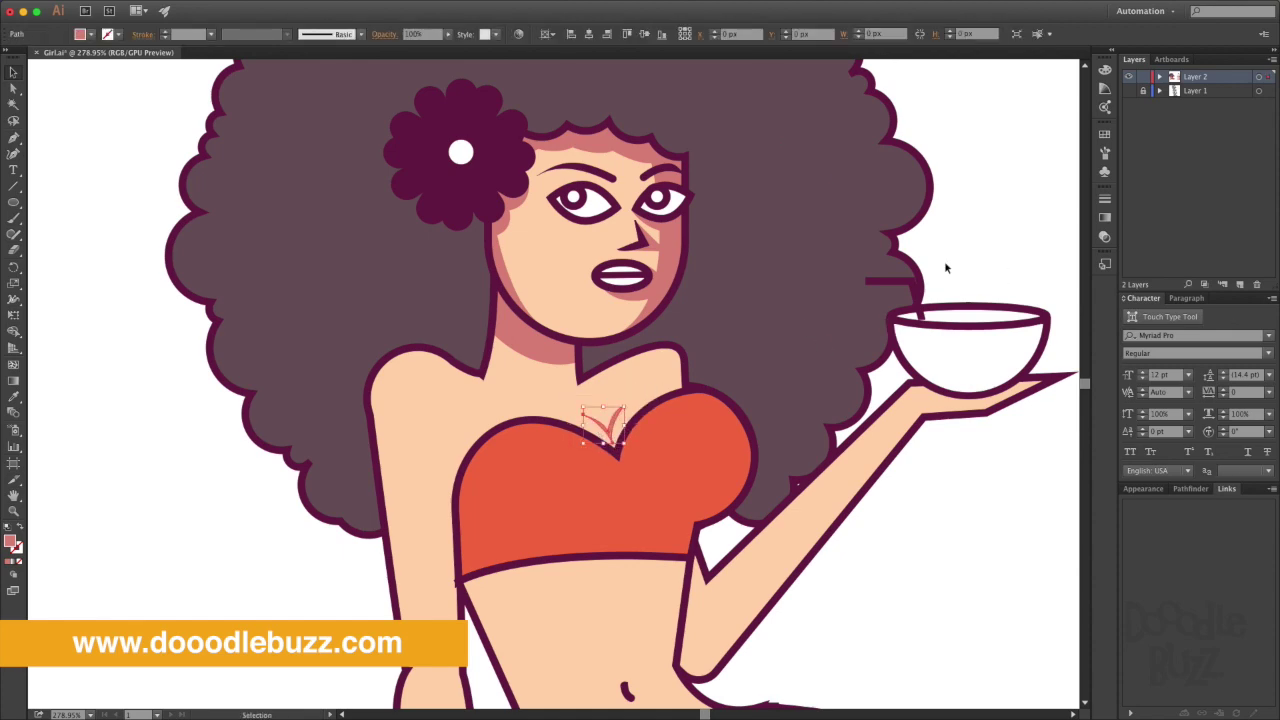
left_click(580, 380)
left_click_drag(671, 388, 667, 336)
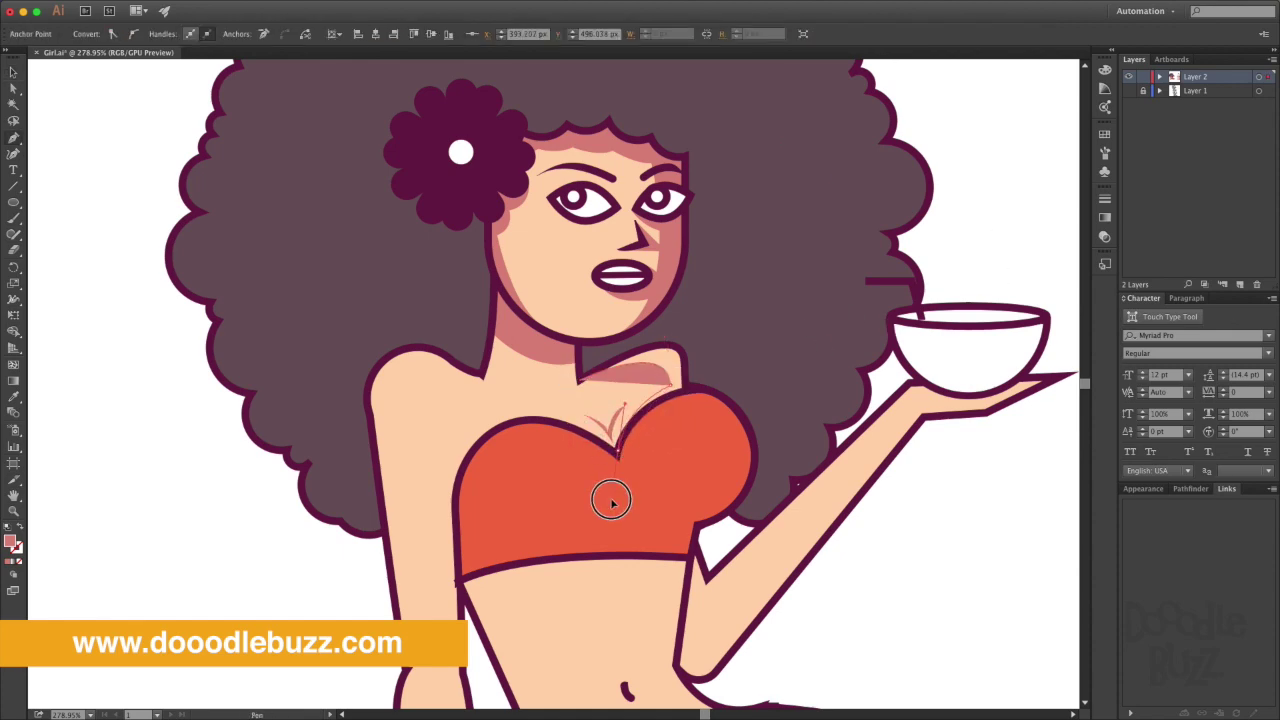
left_click_drag(619, 455, 612, 502)
left_click(726, 381)
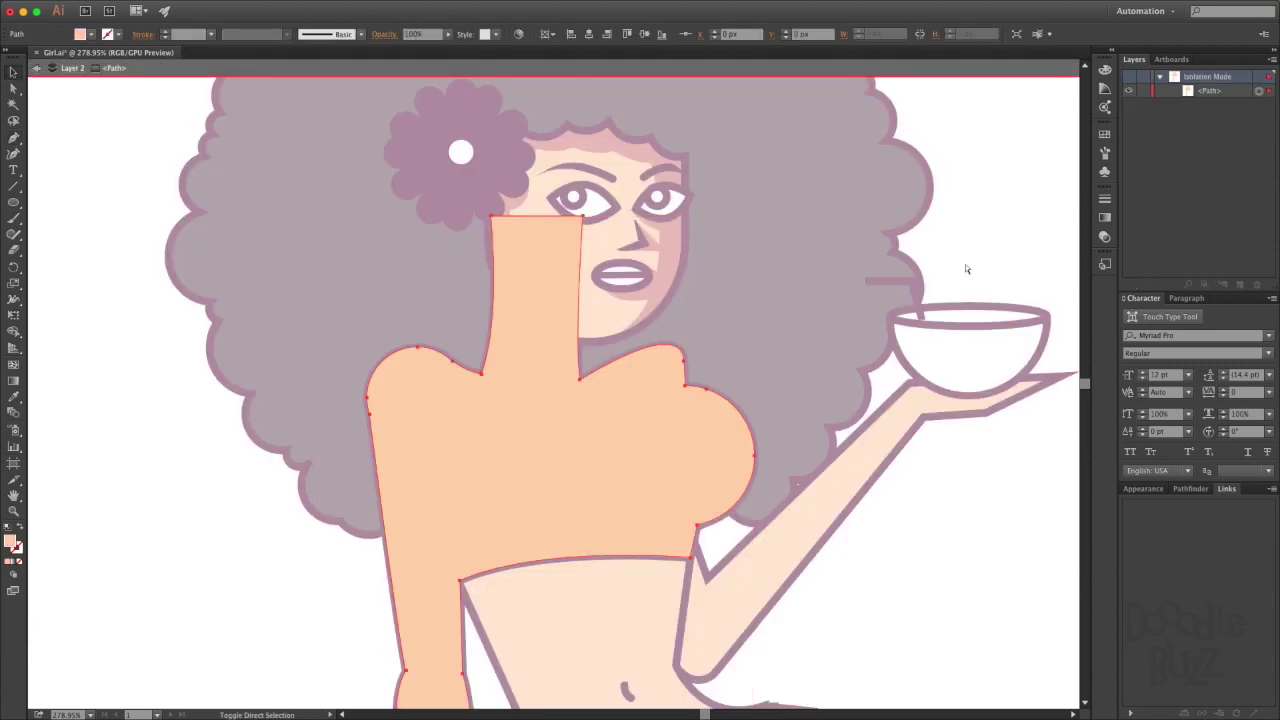
Draw a closed shadow path under the bikini top down to the bikini line.
double_click(966, 268)
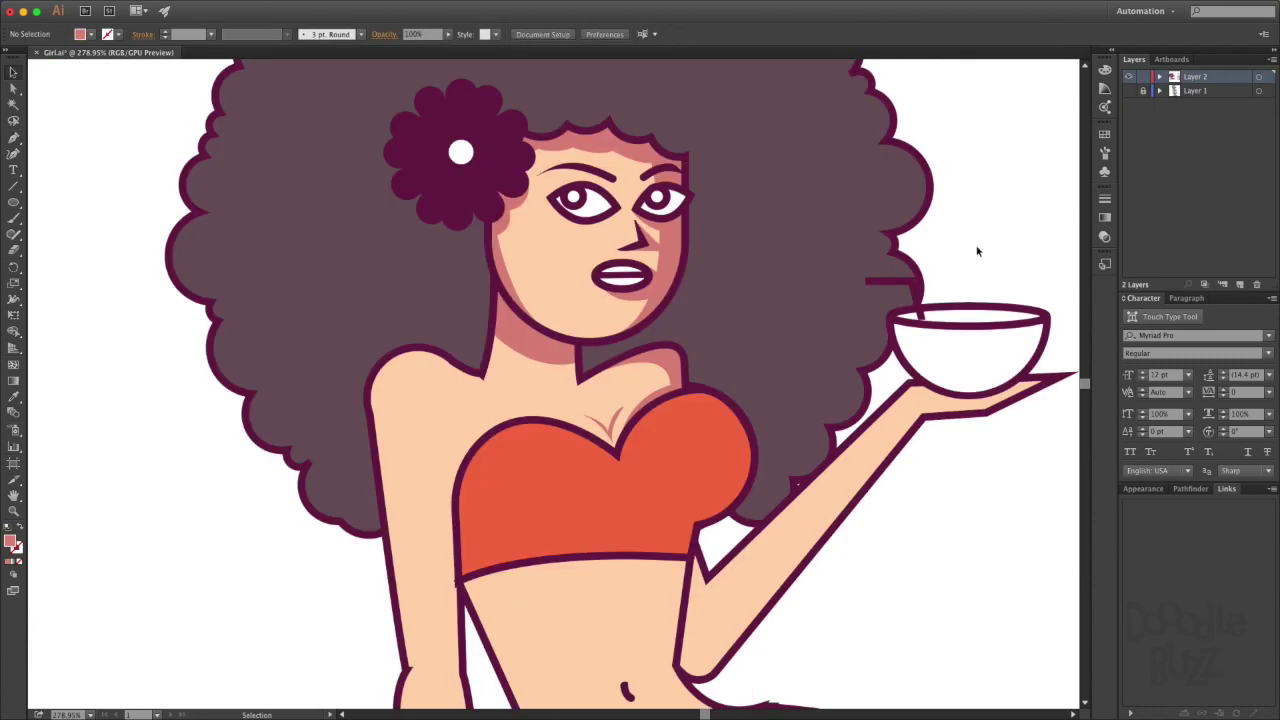
scroll(977, 251, "down", 5)
key("p")
left_click(440, 385)
left_click_drag(634, 390, 684, 411)
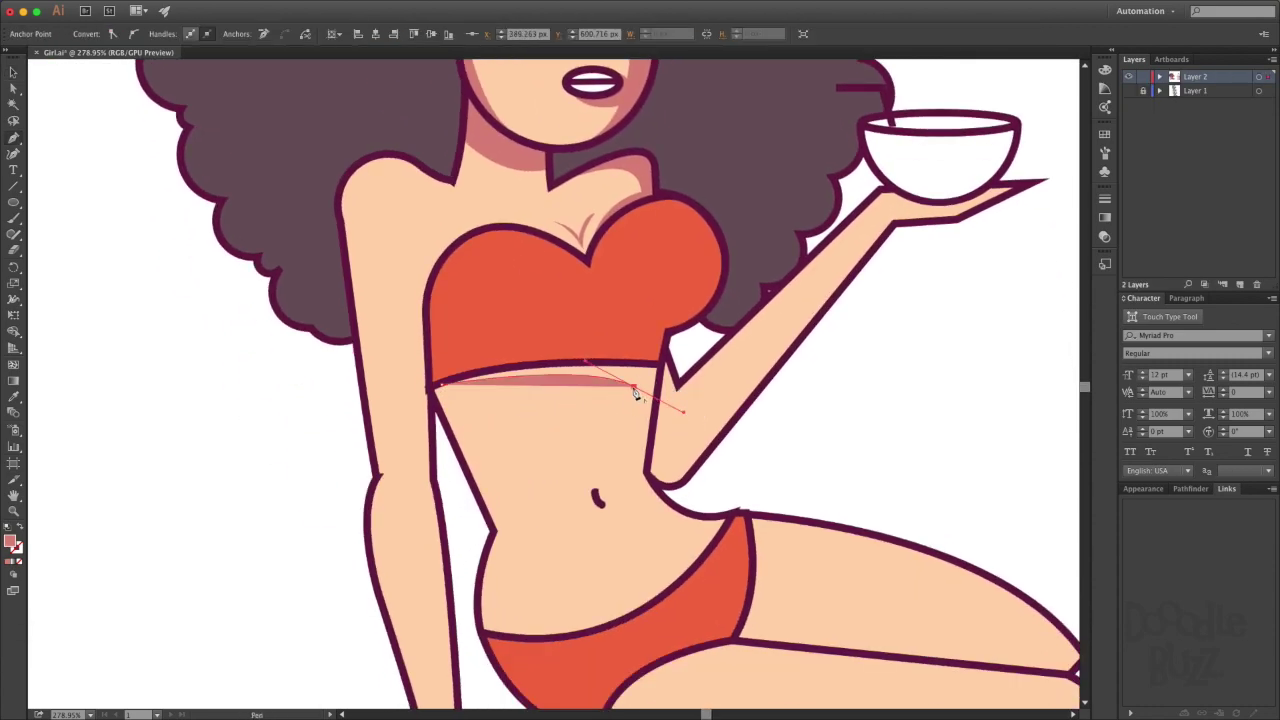
left_click(632, 473)
mouse_move(716, 524)
left_mouse_down()
mouse_move(777, 523)
mouse_move(786, 404)
left_mouse_up()
left_click(488, 650)
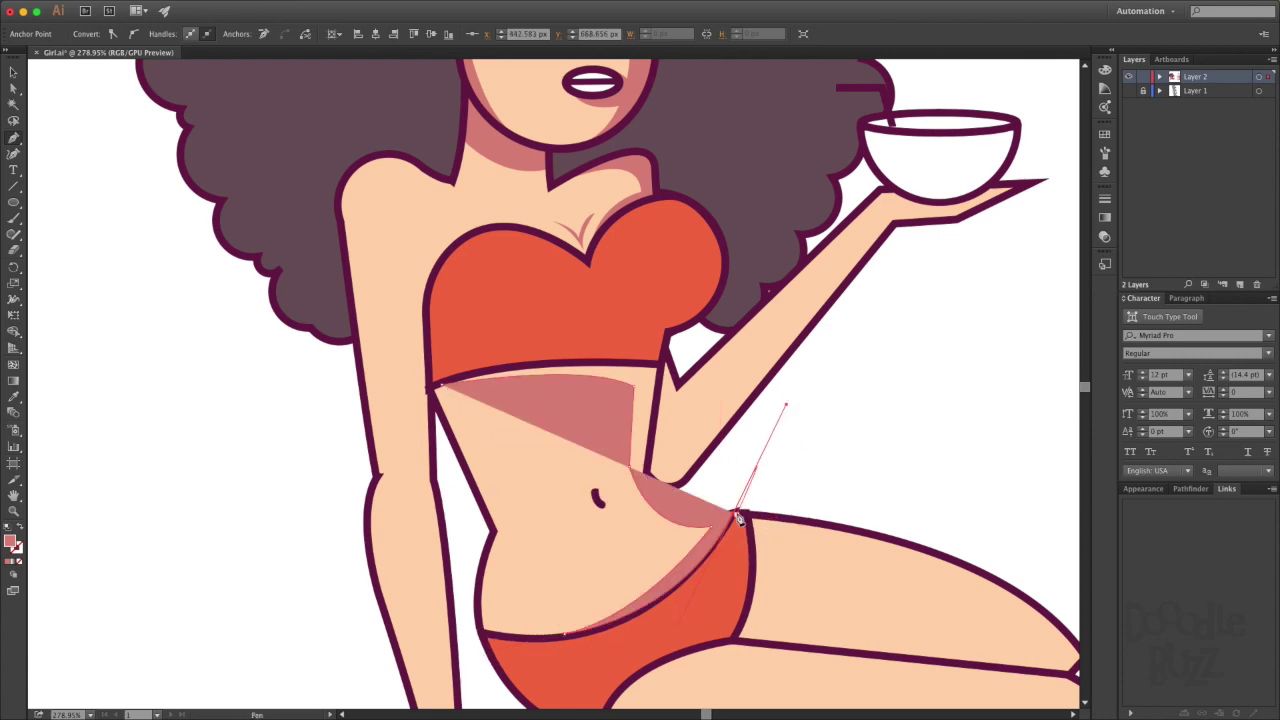
key("slash")
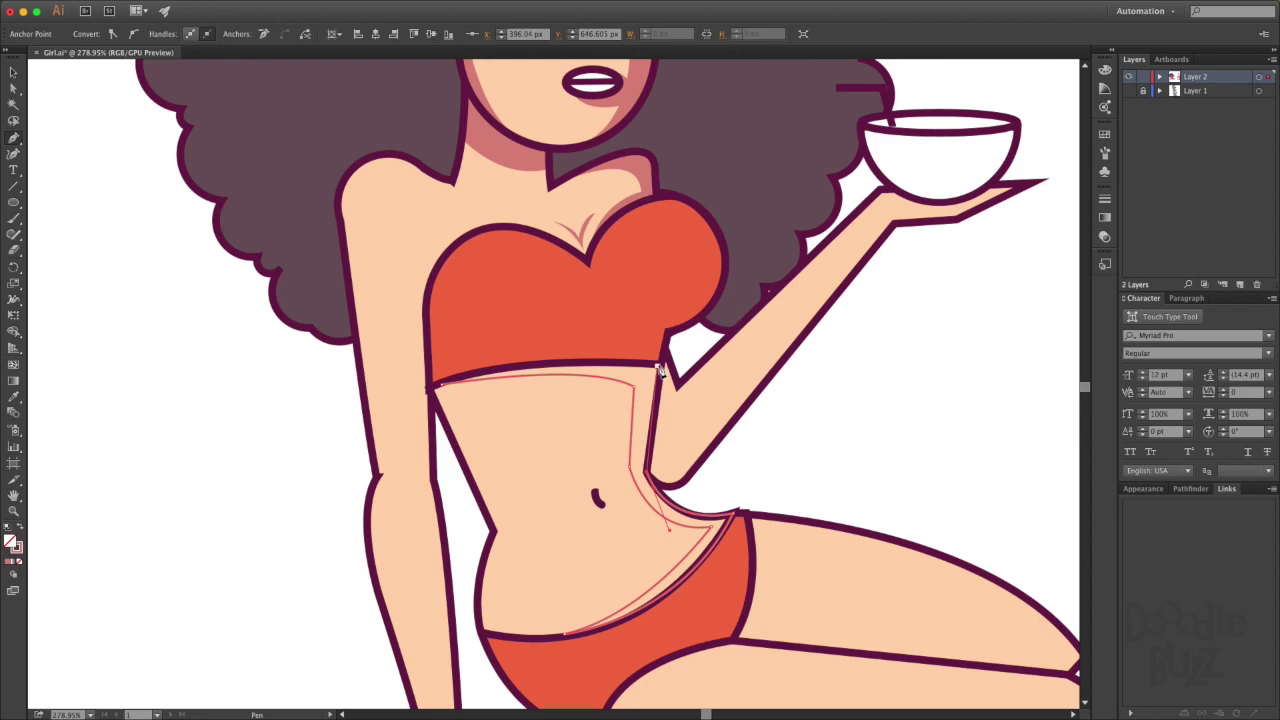
left_click(442, 385)
key("v")
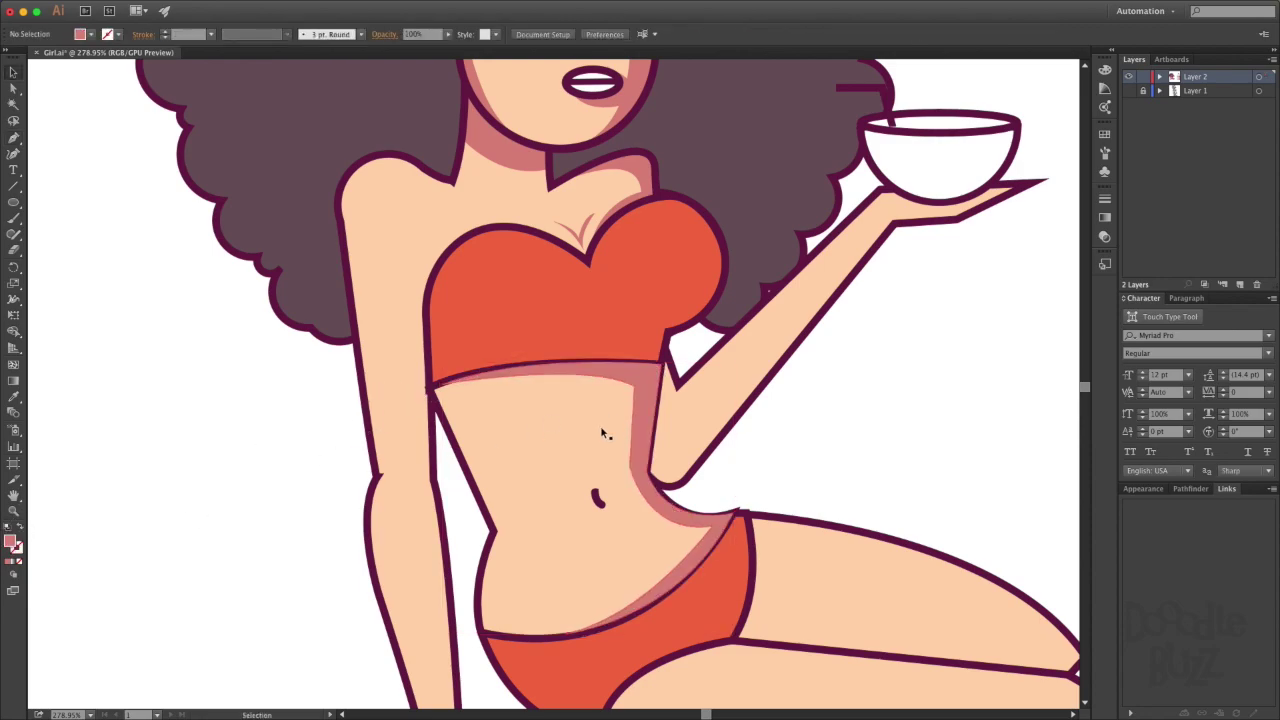
Edit the navel shape's anchor points in isolation mode.
double_click(600, 425)
double_click(695, 462)
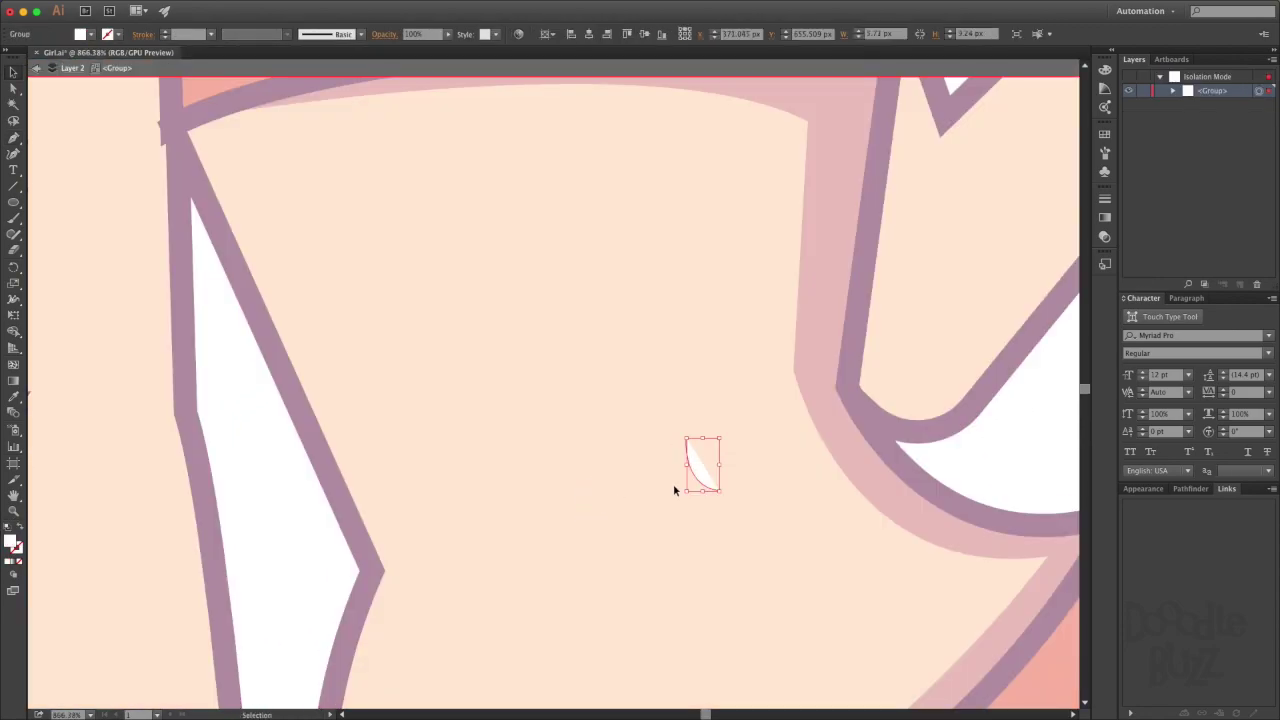
key("ctrl+f")
key("ctrl+plus")
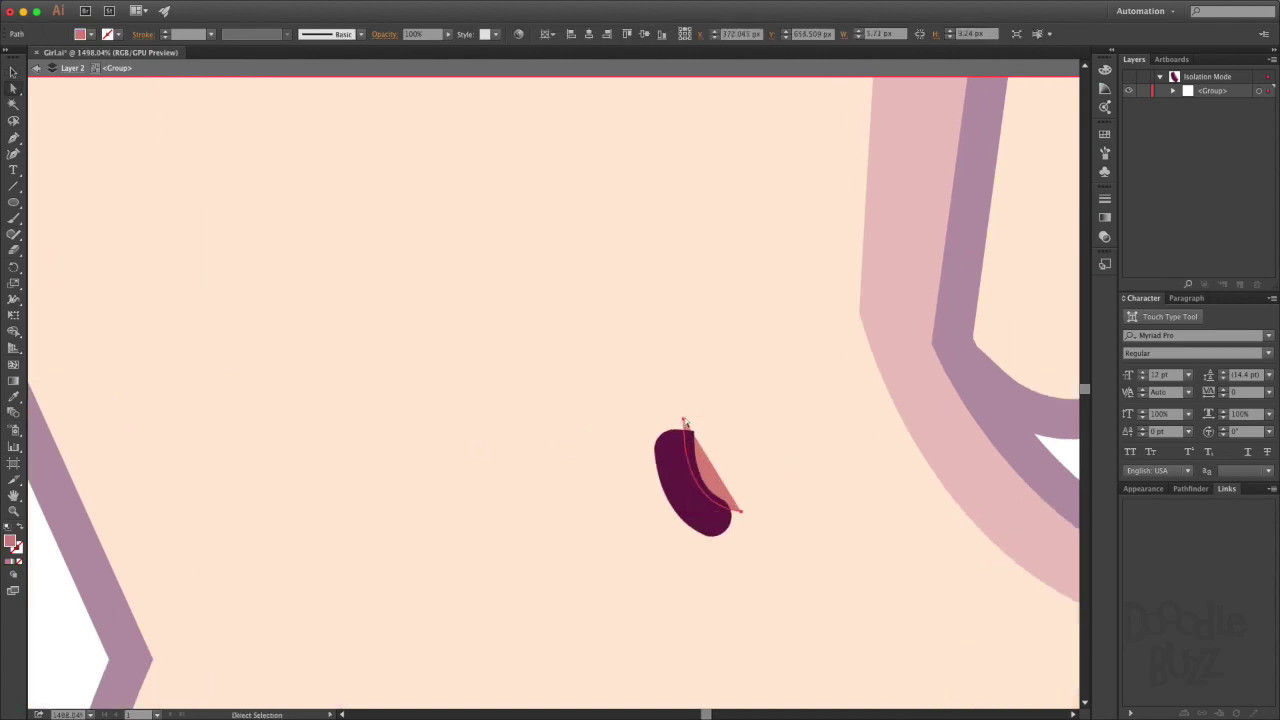
key("a")
left_click(740, 512)
key("Escape")
key("ctrl+0")
Draw the left waist shadow down to the bikini line.
key("z")
left_click(686, 480)
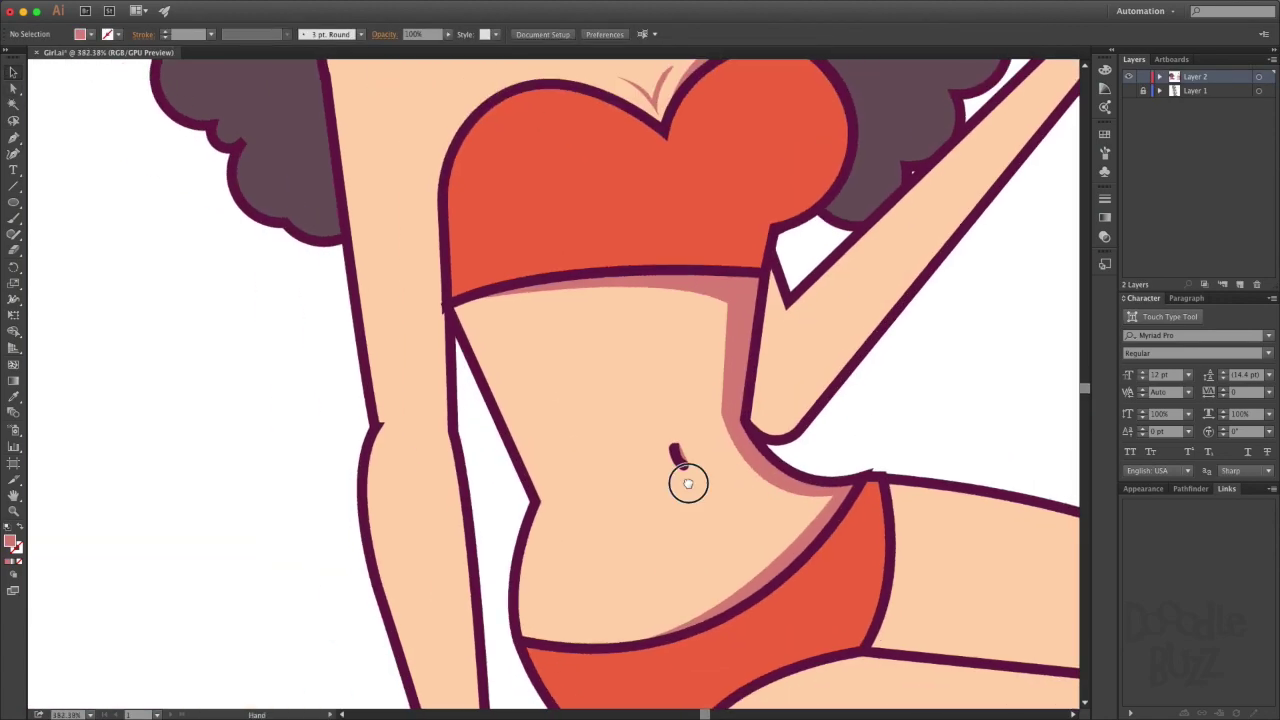
key("p")
left_click_drag(497, 482, 516, 610)
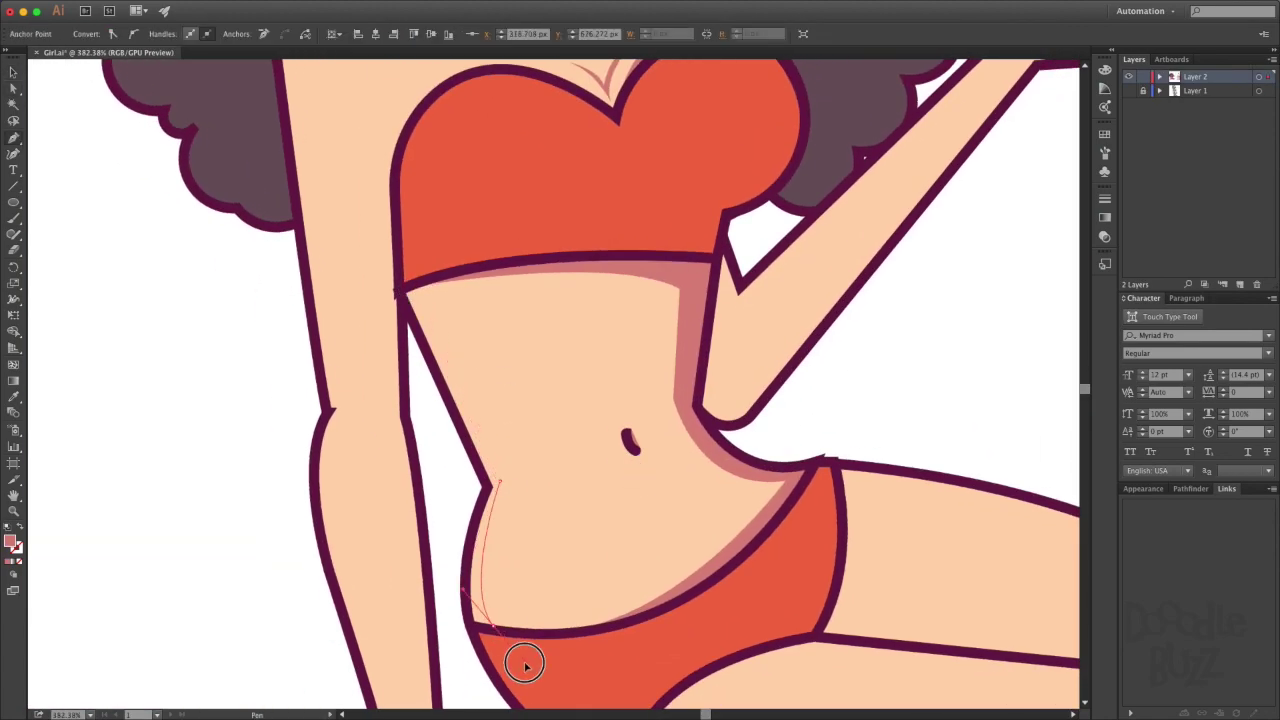
left_click(466, 627)
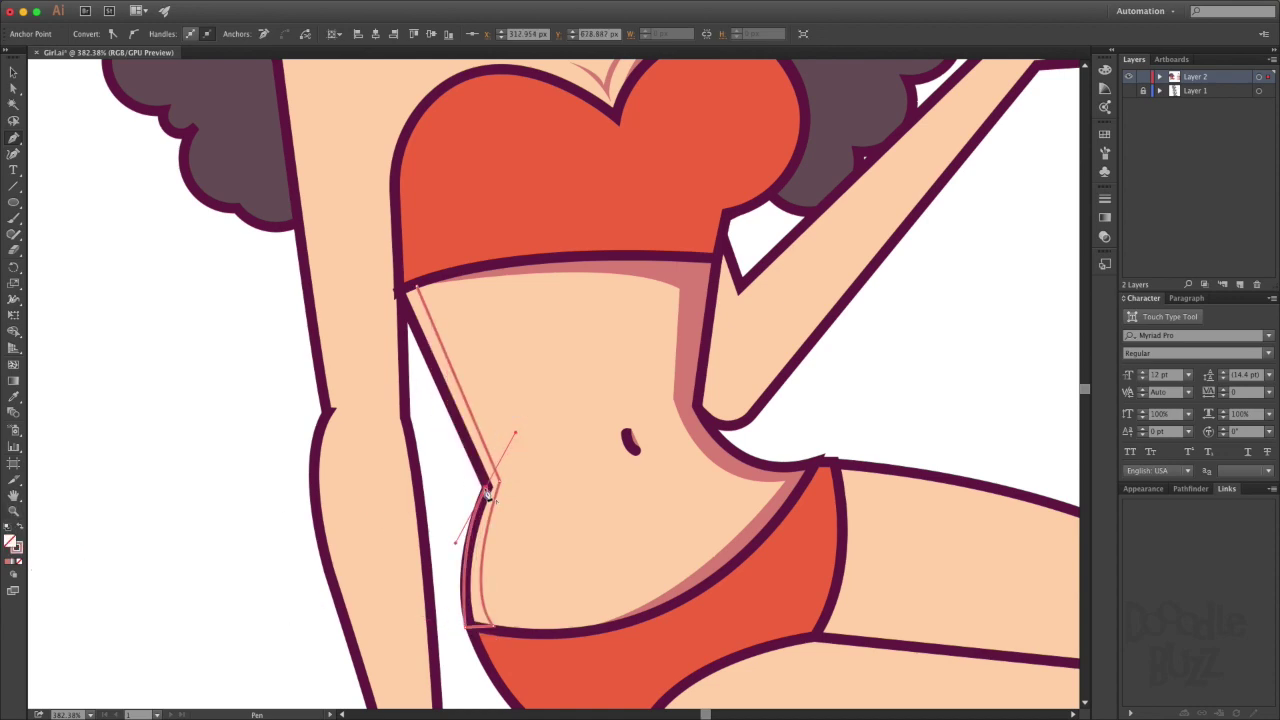
left_click(419, 292)
key("v")
left_click(485, 450)
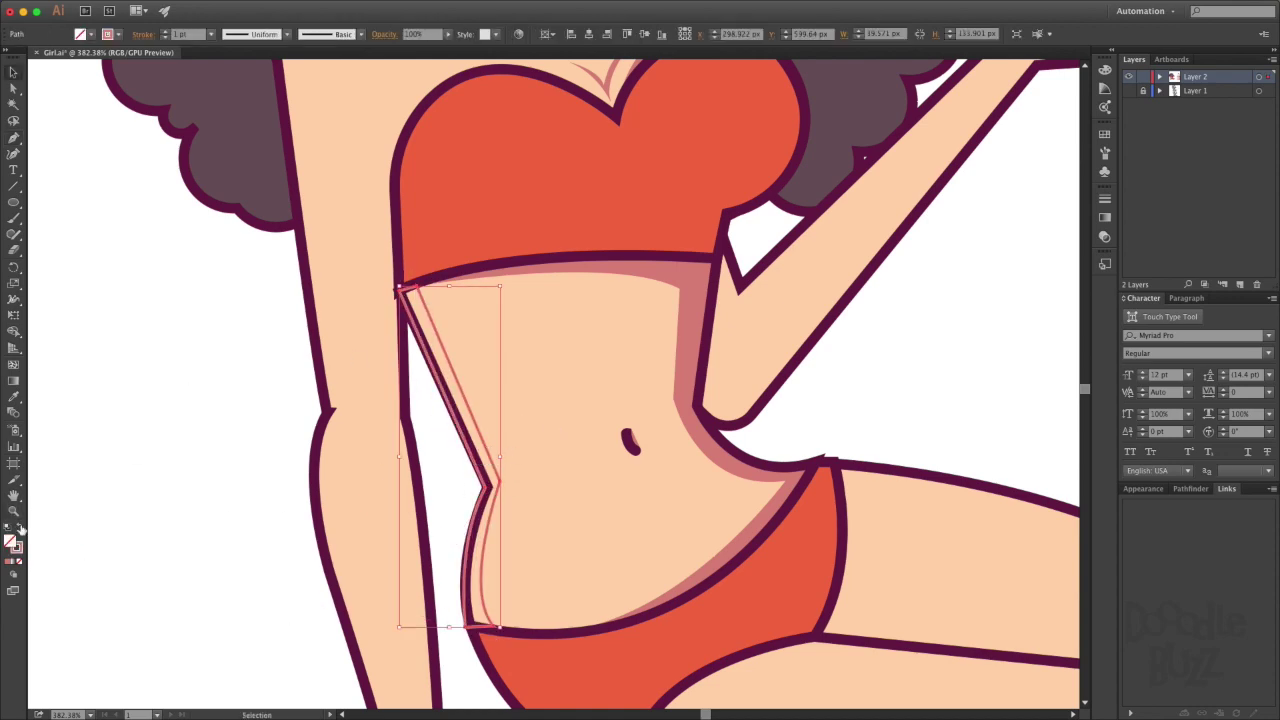
left_click(525, 367)
key("ctrl+1")
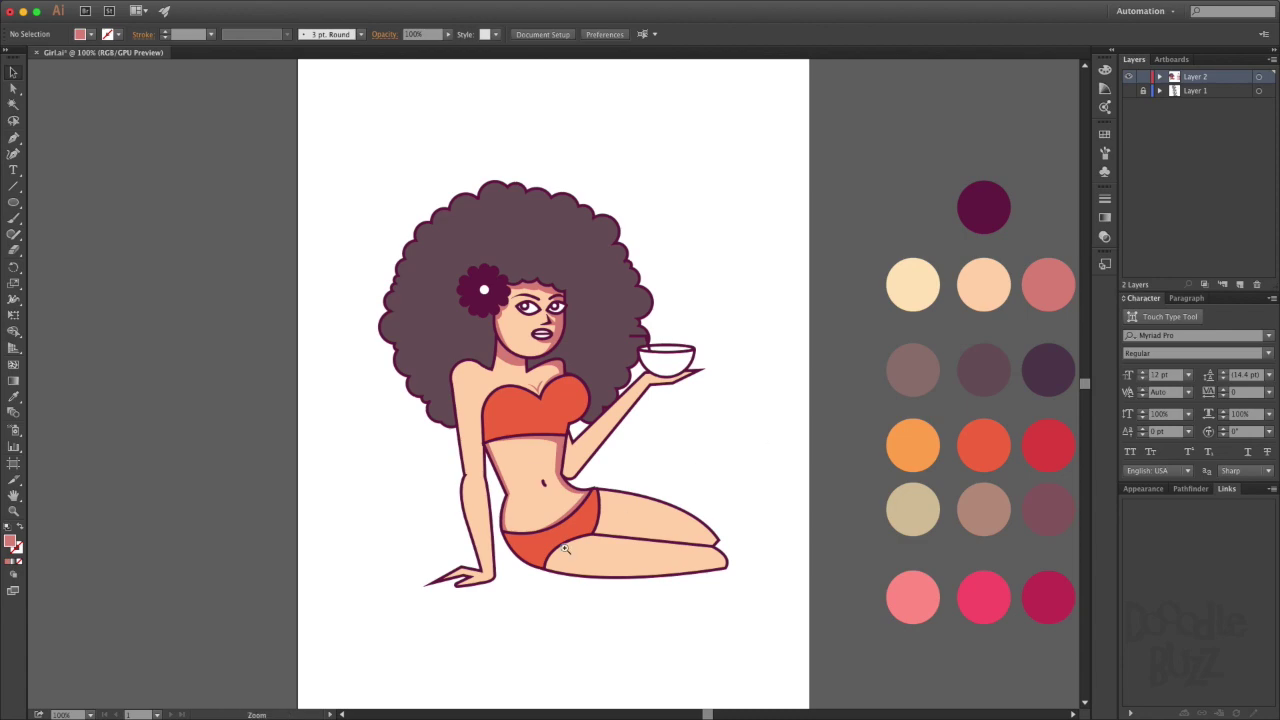
Draw a closed curved shadow shape down the left side of the torso, under the bikini top.
left_click_drag(565, 548, 677, 474)
key("p")
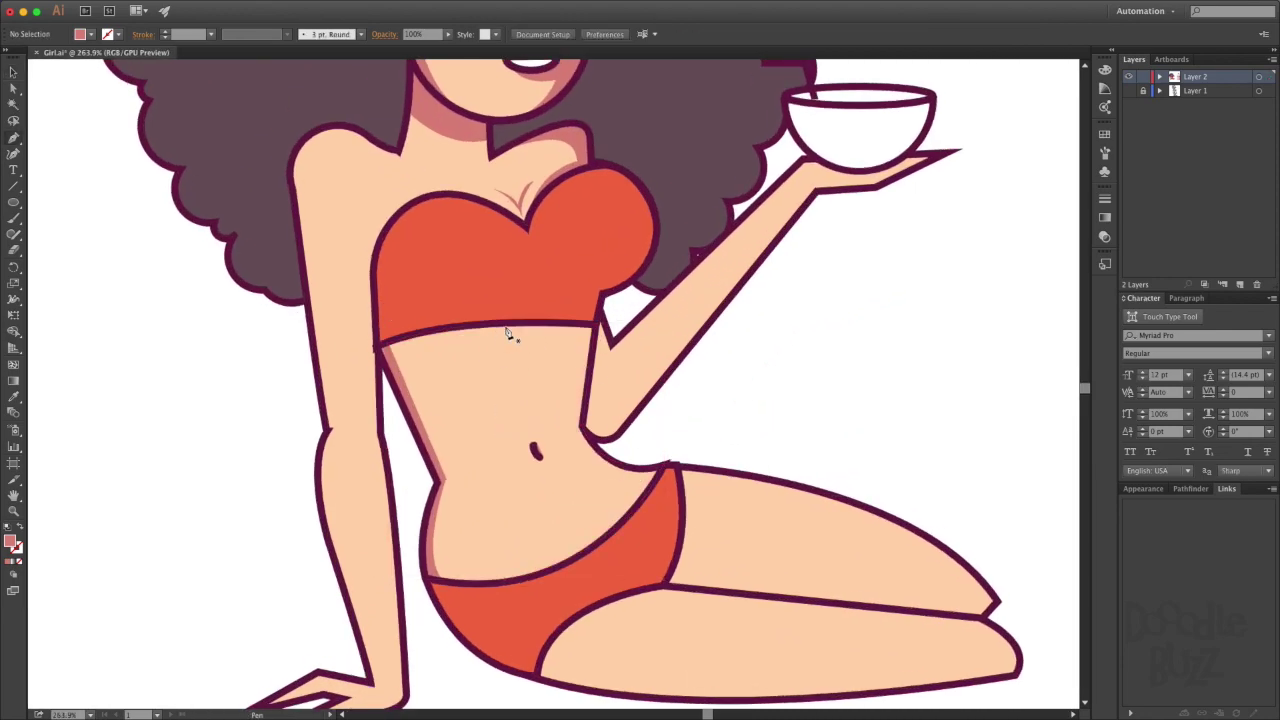
left_click(593, 325)
left_click_drag(428, 411, 426, 376)
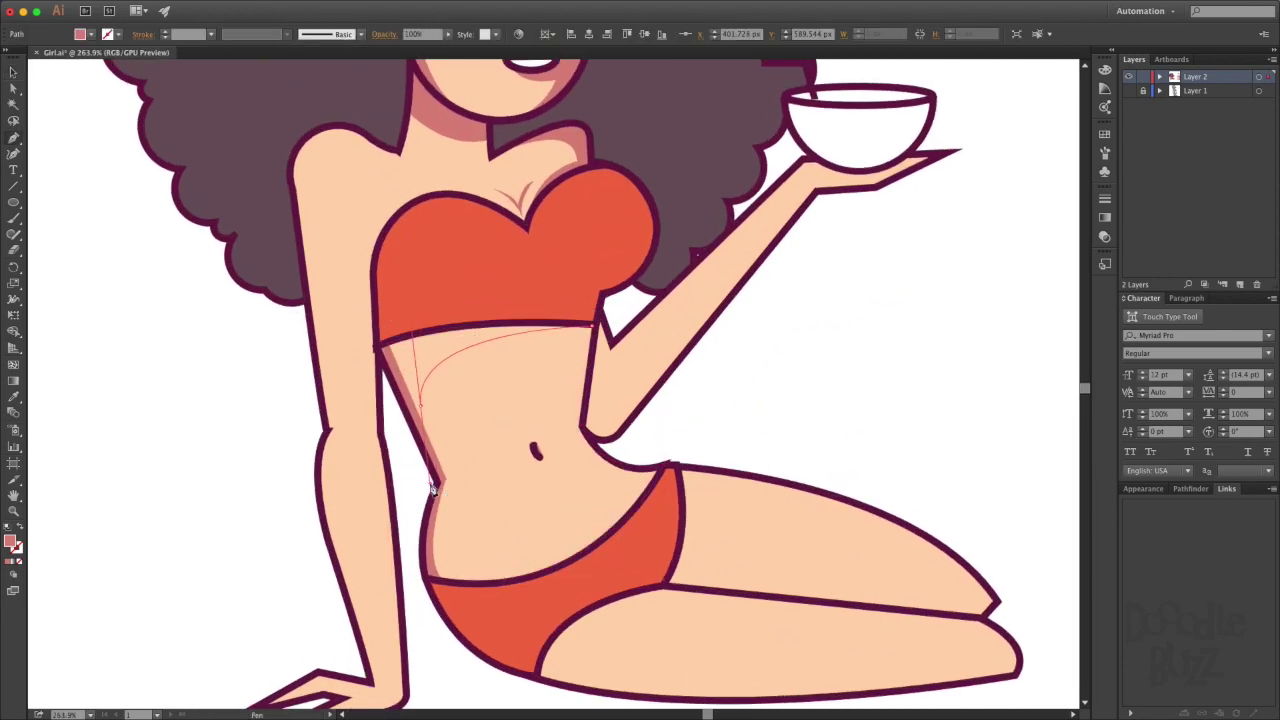
left_click_drag(470, 469, 521, 484)
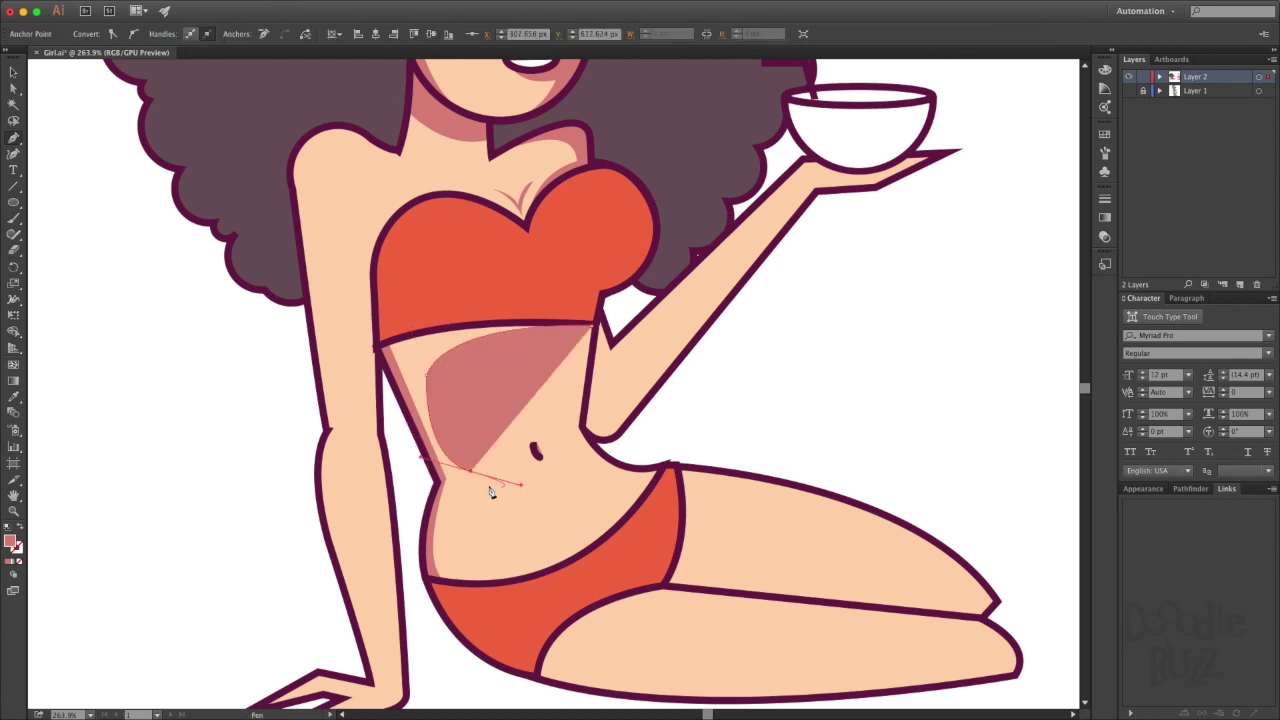
left_click(443, 575)
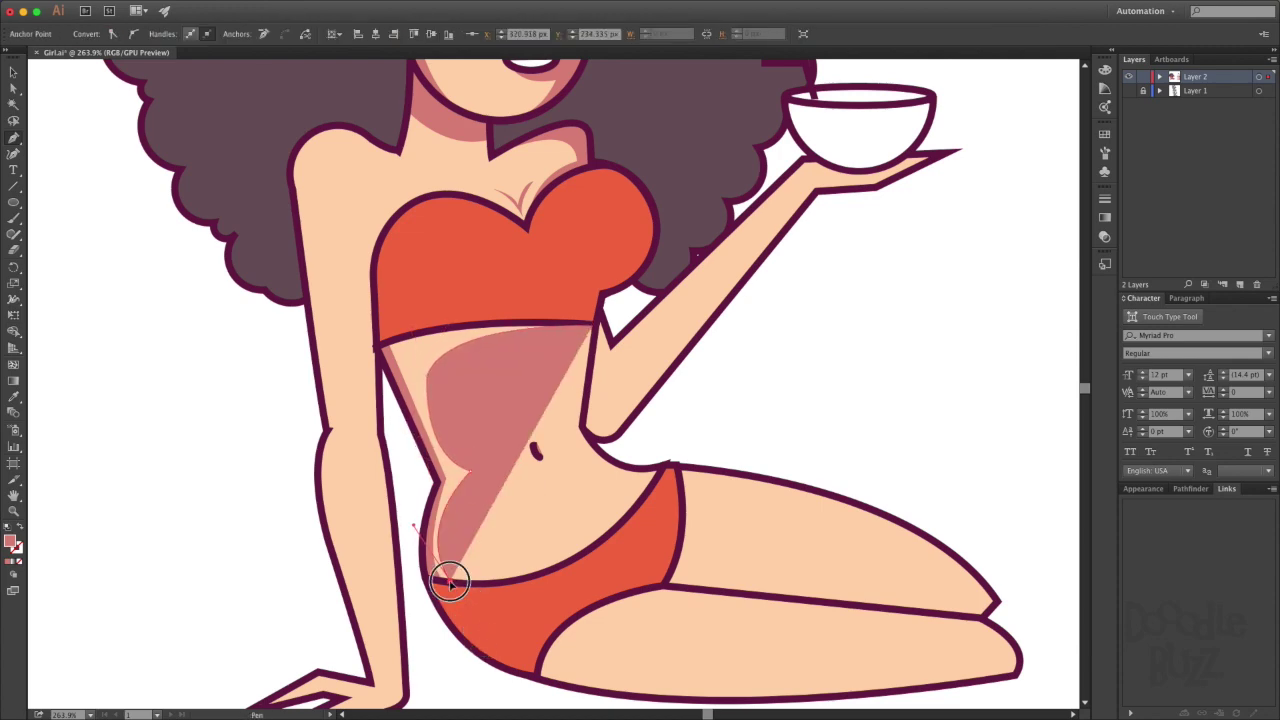
left_click(429, 471)
left_click(375, 345)
left_click(596, 327)
key("v")
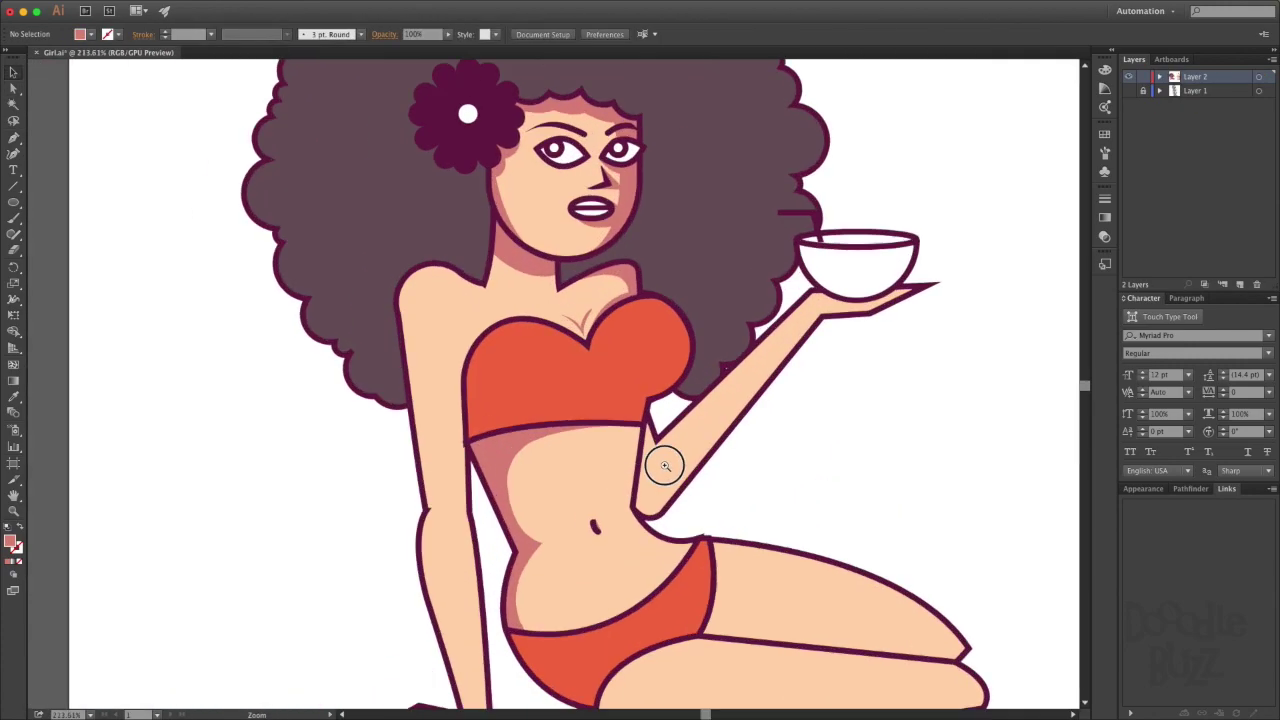
Draw a closed shadow shape along the raised arm's underside, then select it.
left_click(665, 465)
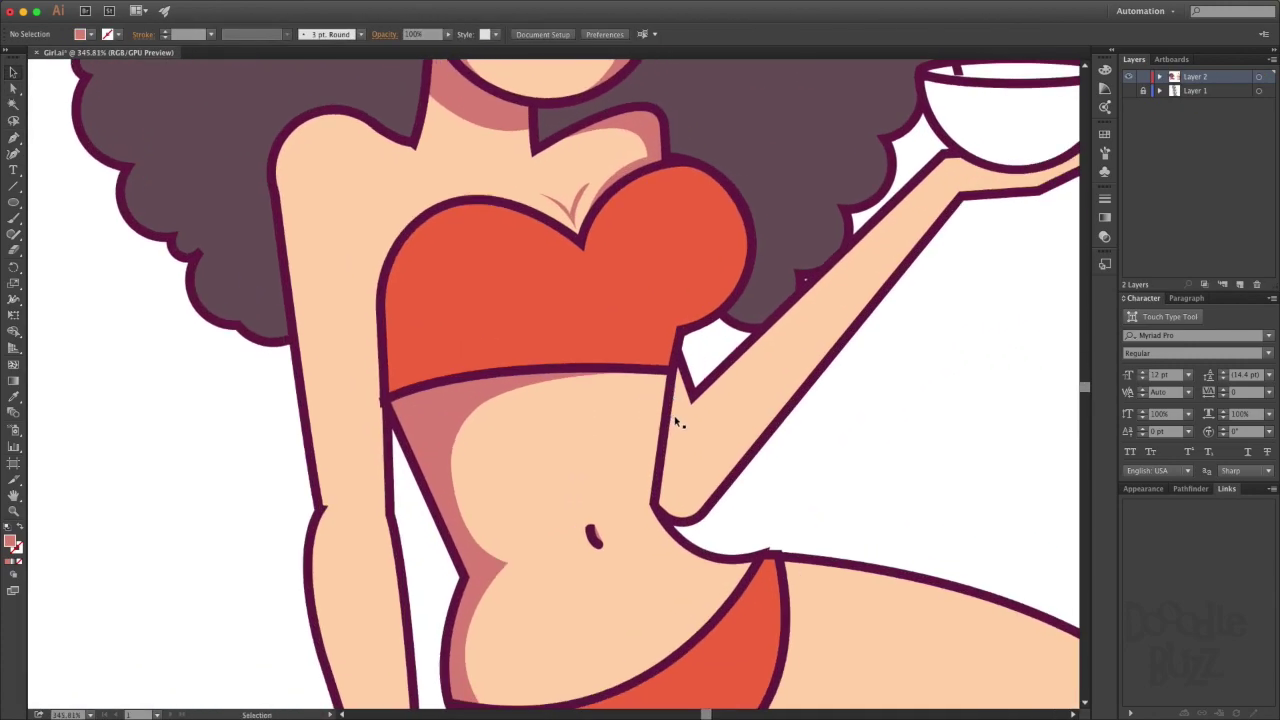
key("p")
scroll(686, 420, "up", 3)
left_click(829, 300)
left_click(612, 535)
left_click(562, 562)
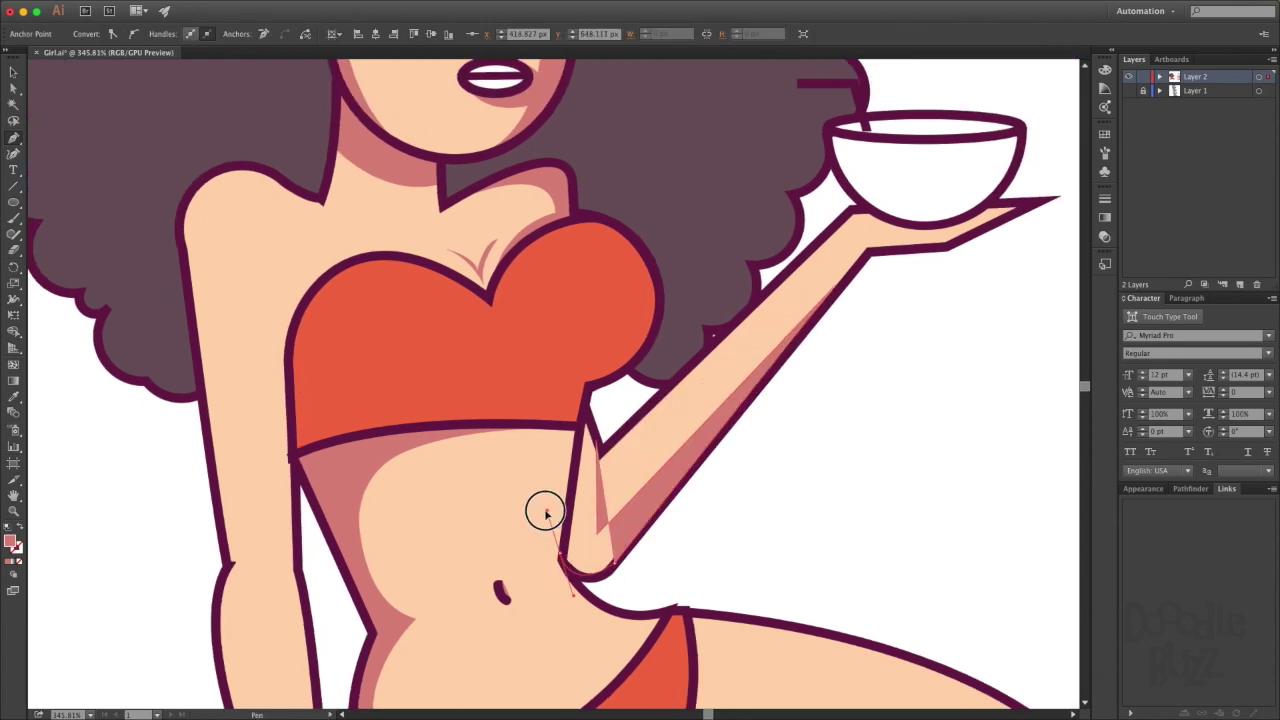
left_click(545, 513)
key("v")
key("ctrl+shift+a")
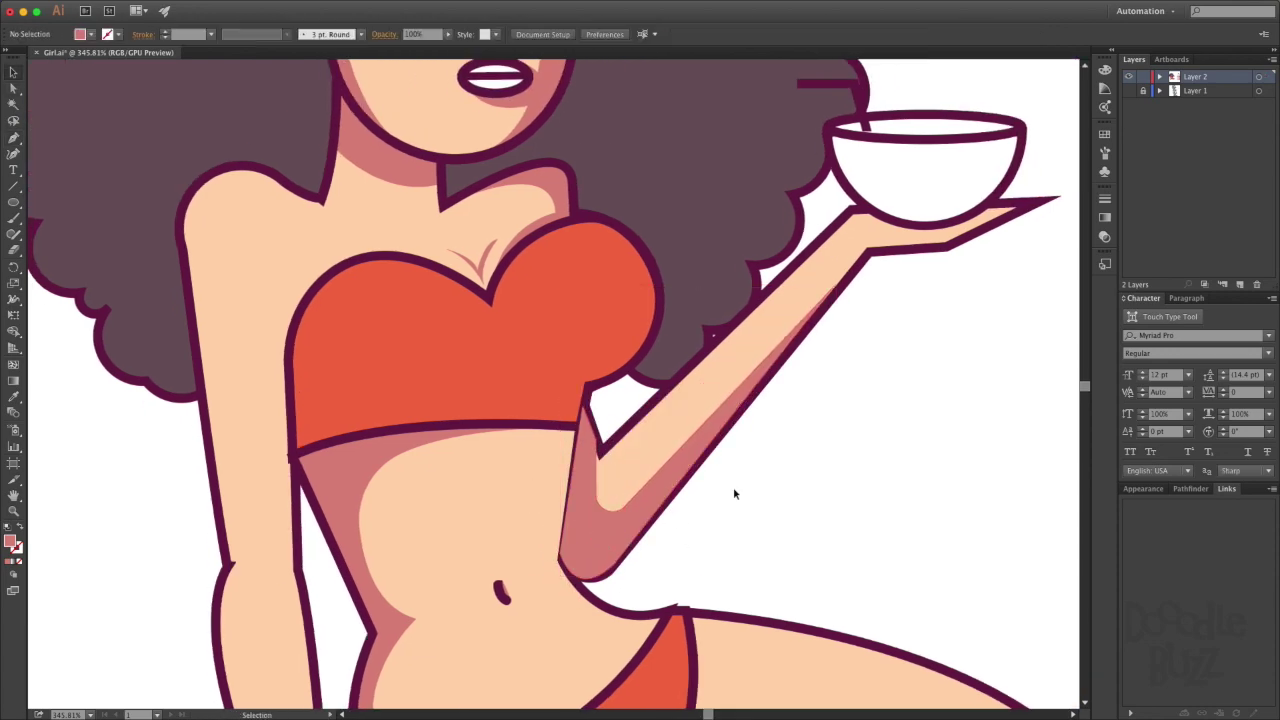
left_click(628, 532)
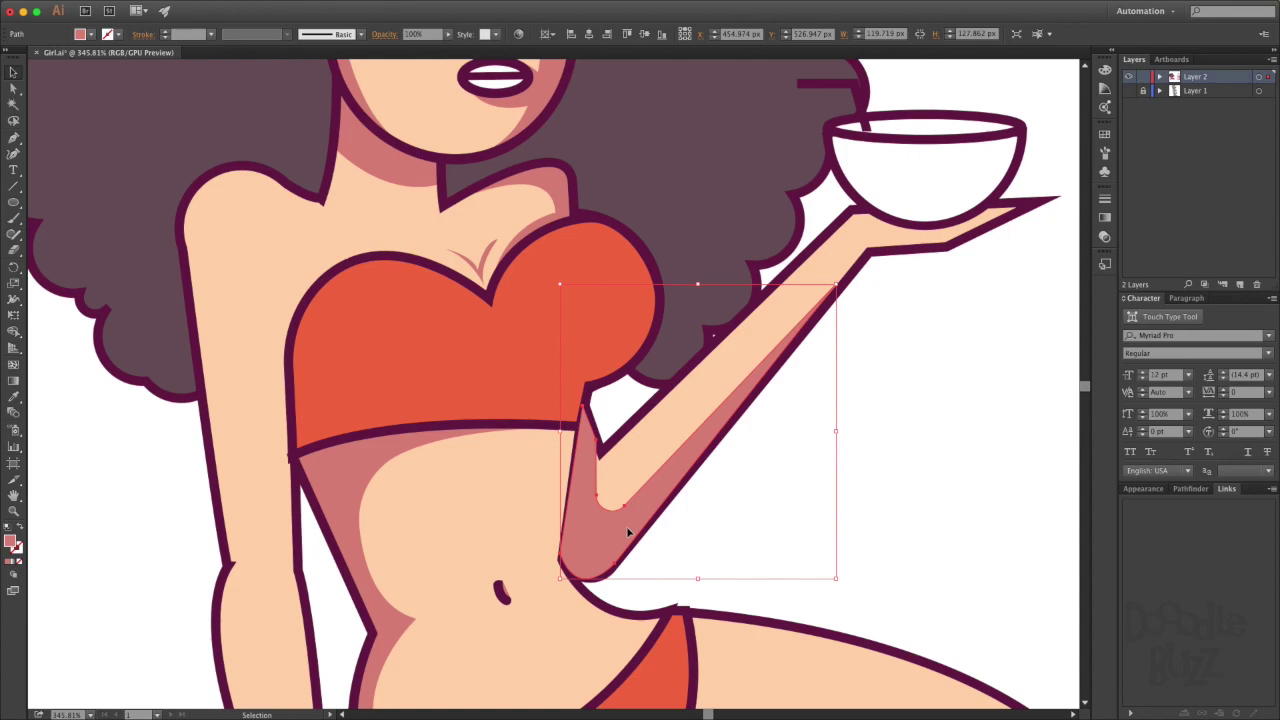
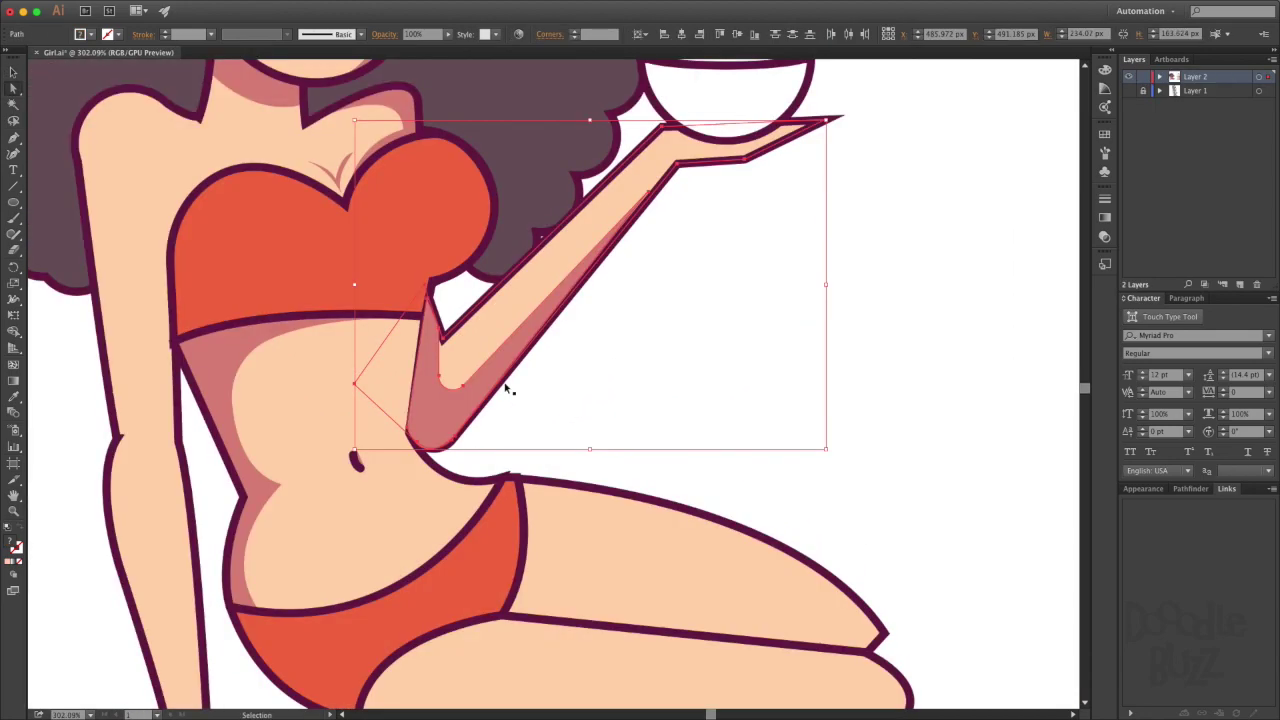
Reshape the arm shadow, pulling its anchors down to the waist and along the arm.
left_click(440, 410)
left_click_drag(434, 337, 432, 428)
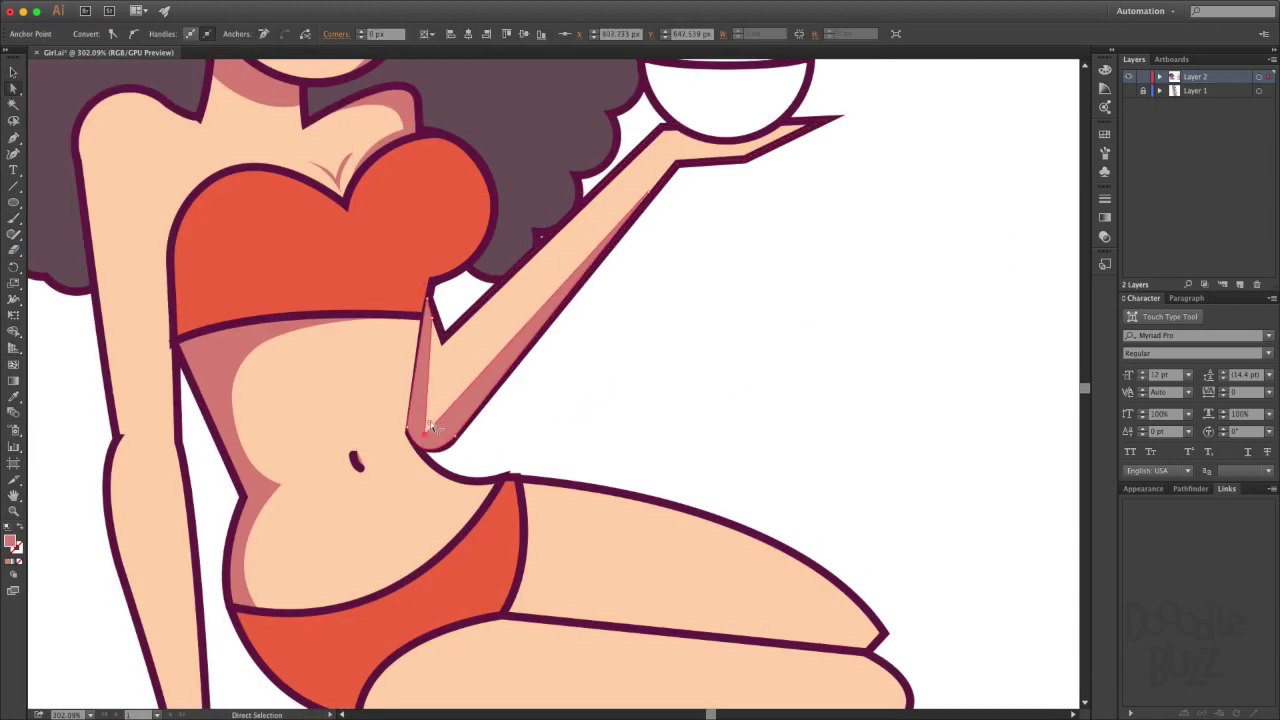
left_click(573, 377)
left_click_drag(633, 213, 572, 300)
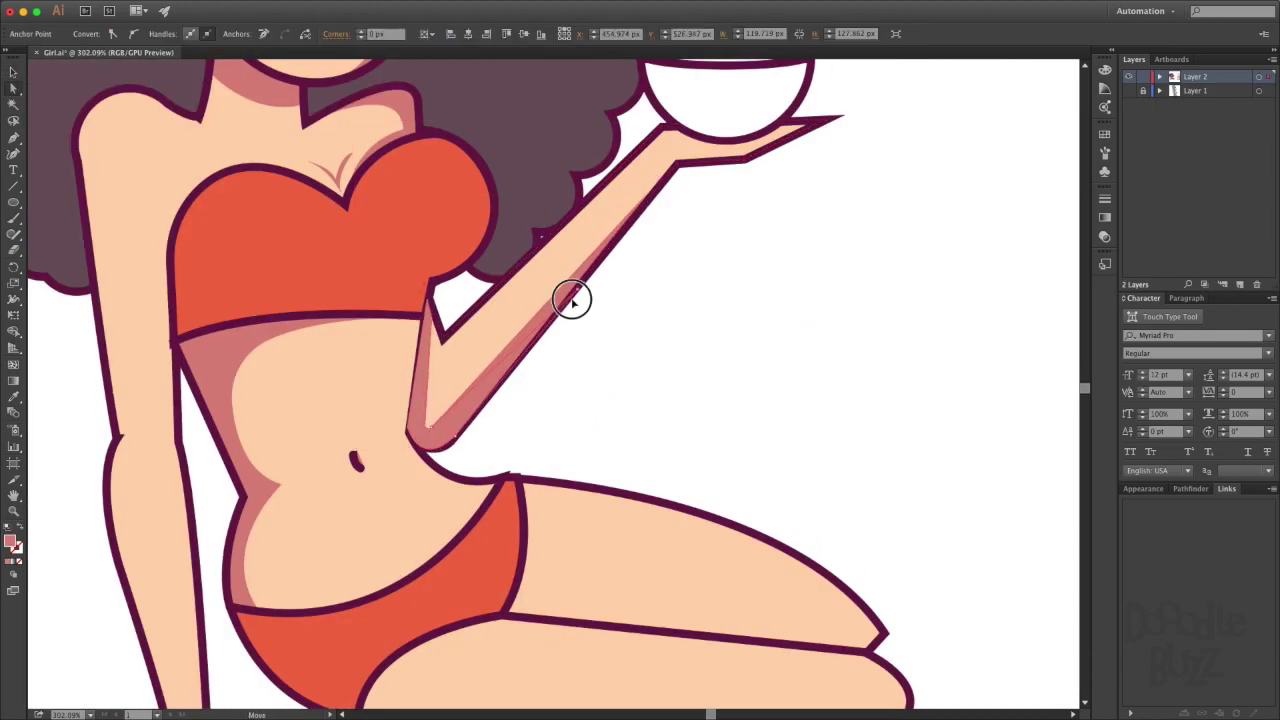
scroll(501, 379, "up", 3)
double_click(443, 520)
double_click(634, 463)
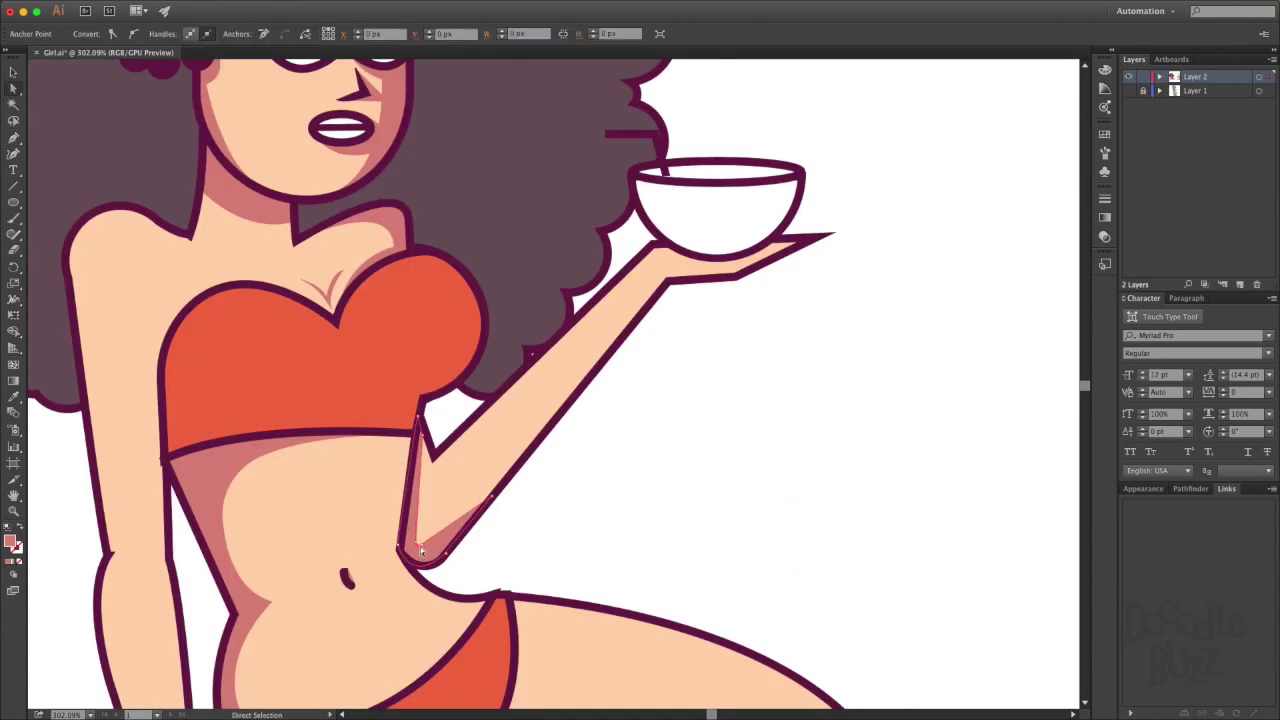
double_click(414, 546)
double_click(562, 470)
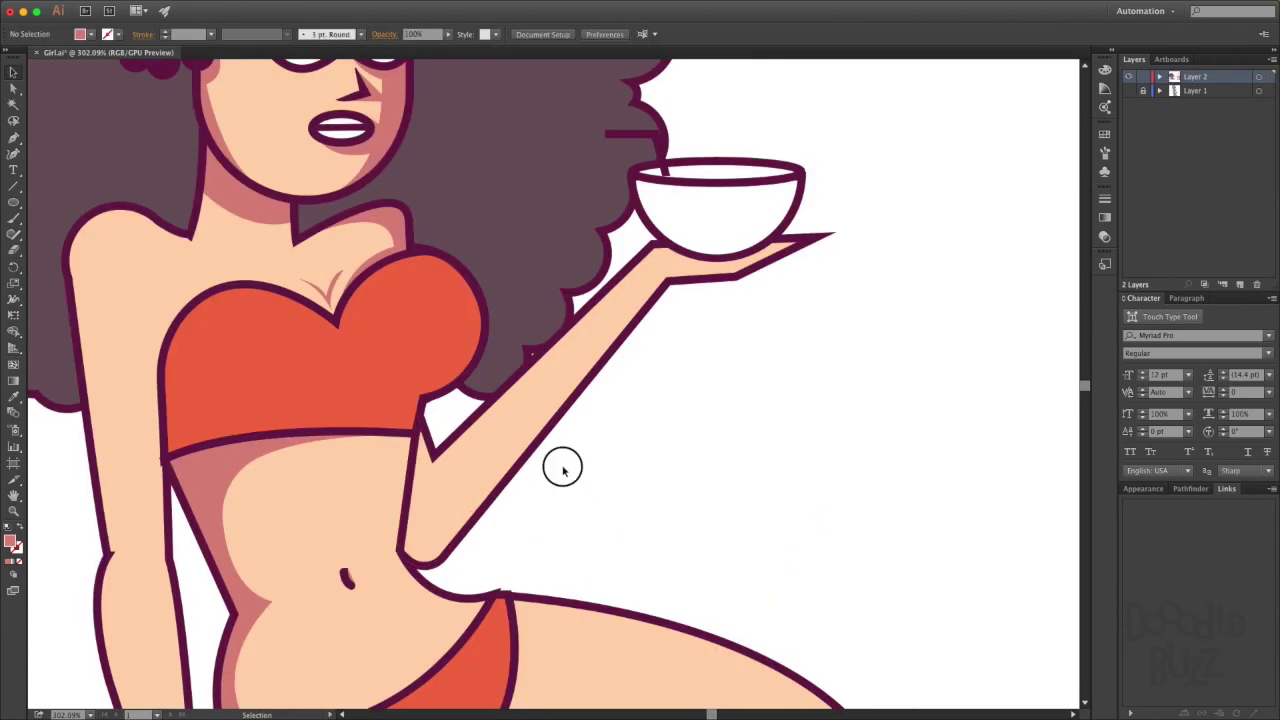
Draw a curved shadow shape under the armpit.
left_click(425, 440)
left_click_drag(440, 548, 497, 490)
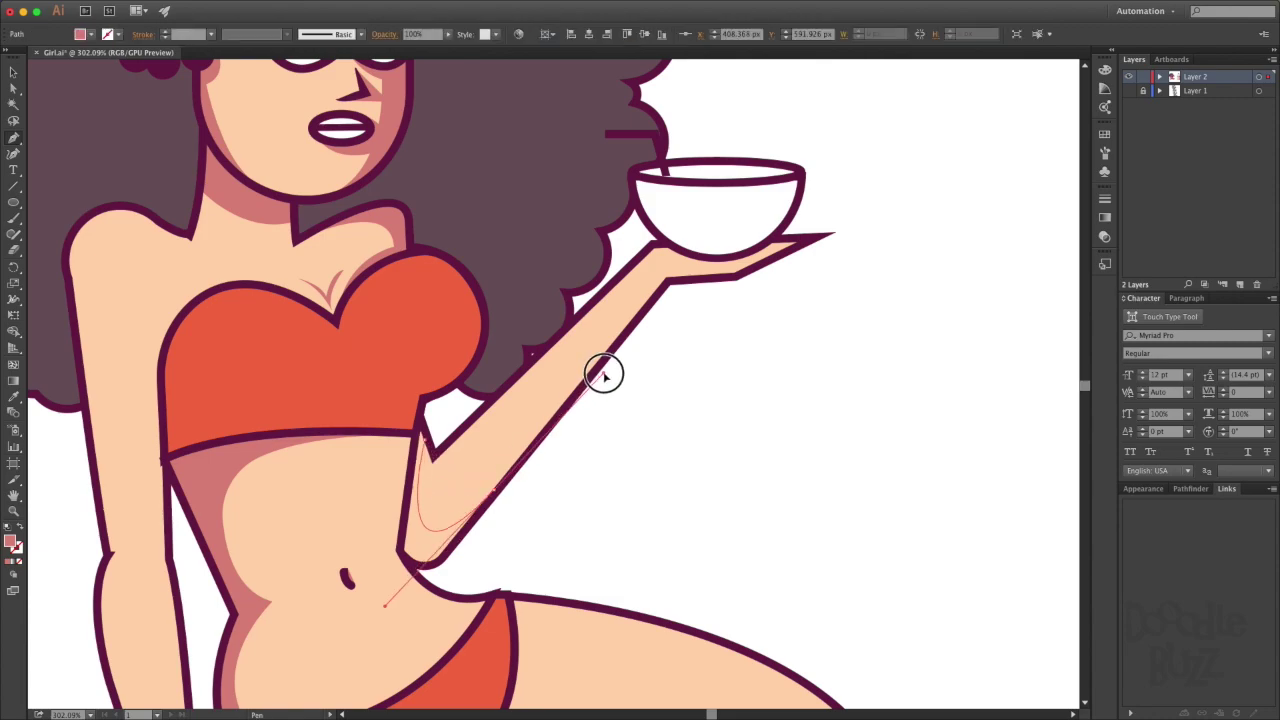
left_click_drag(397, 541, 385, 488)
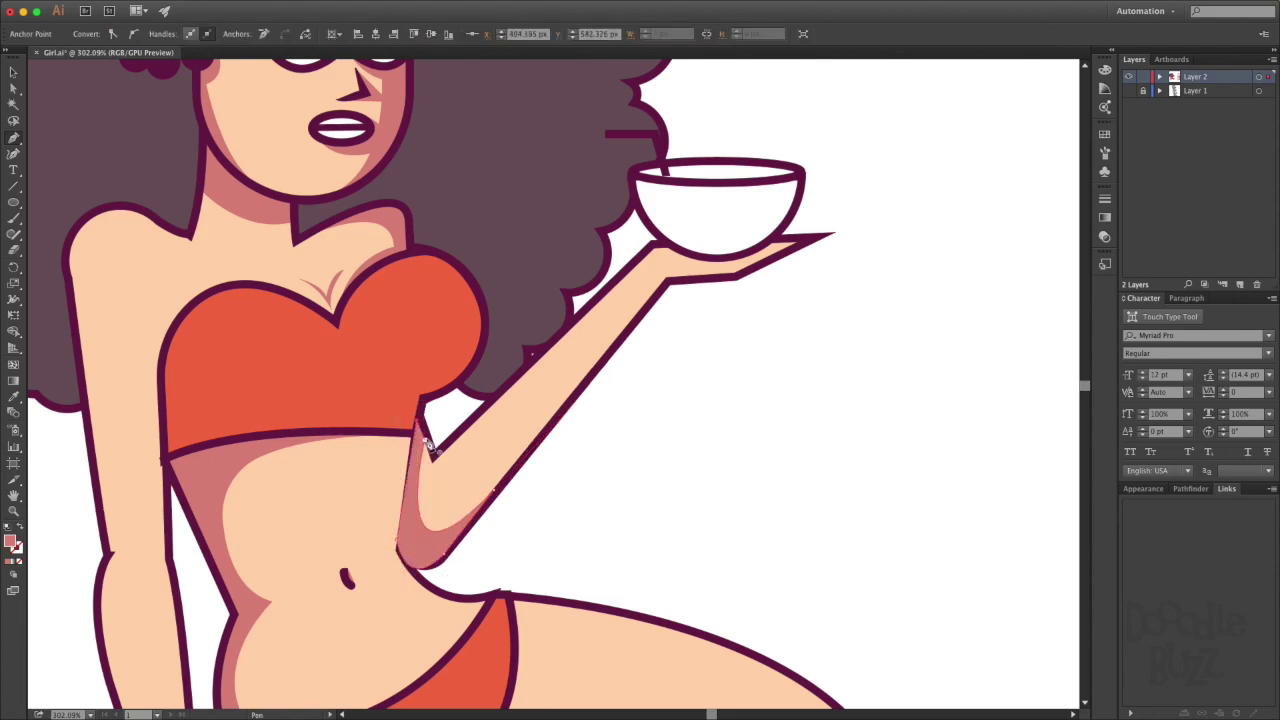
left_click(429, 446)
key("ctrl+0")
left_click_drag(538, 499, 817, 457)
key("v")
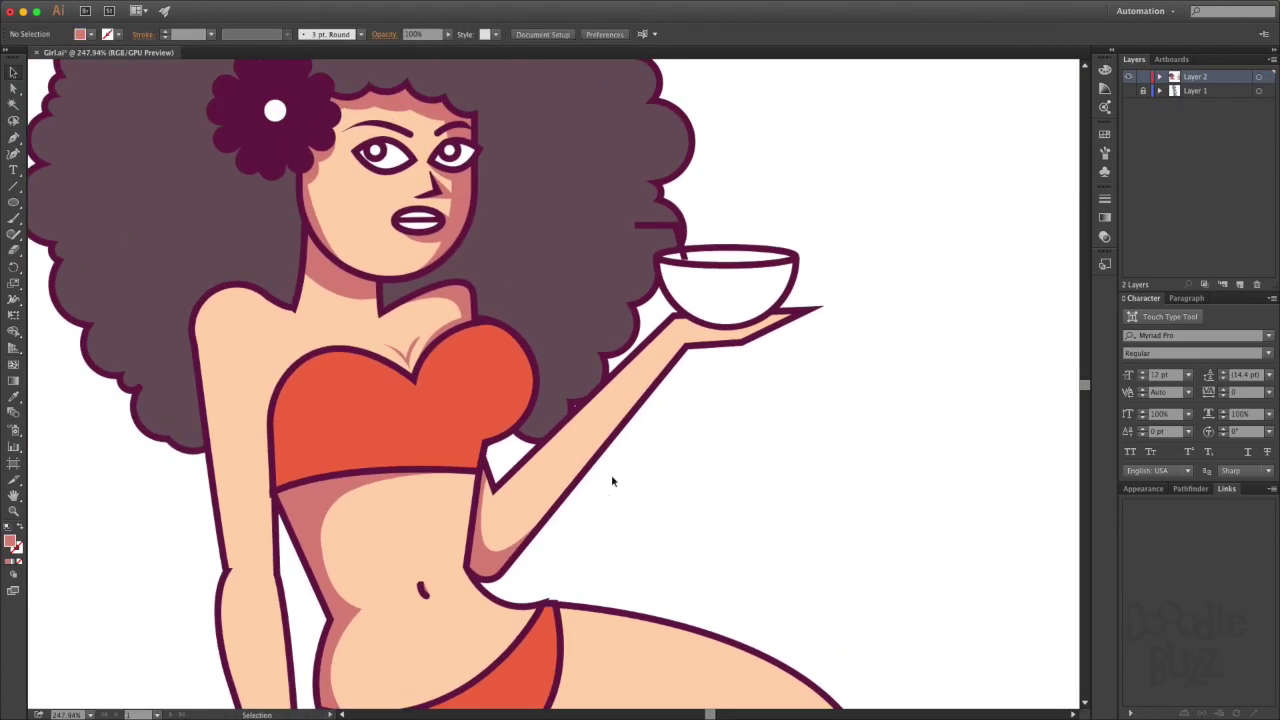
scroll(600, 480, "down", 4)
Draw a shadow shape along the upper thigh from the bikini line to the knee.
left_click(546, 433)
left_click_drag(527, 518, 552, 548)
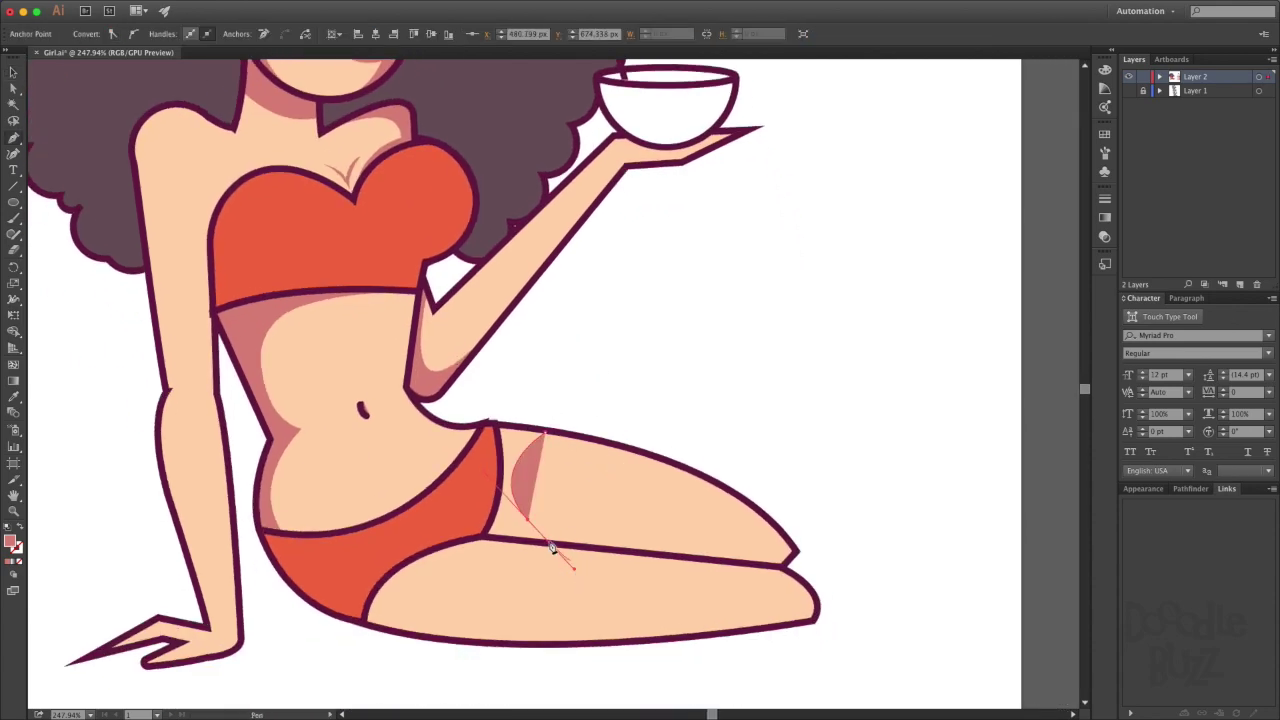
left_click(782, 566)
left_click(480, 537)
left_click_drag(490, 427, 507, 432)
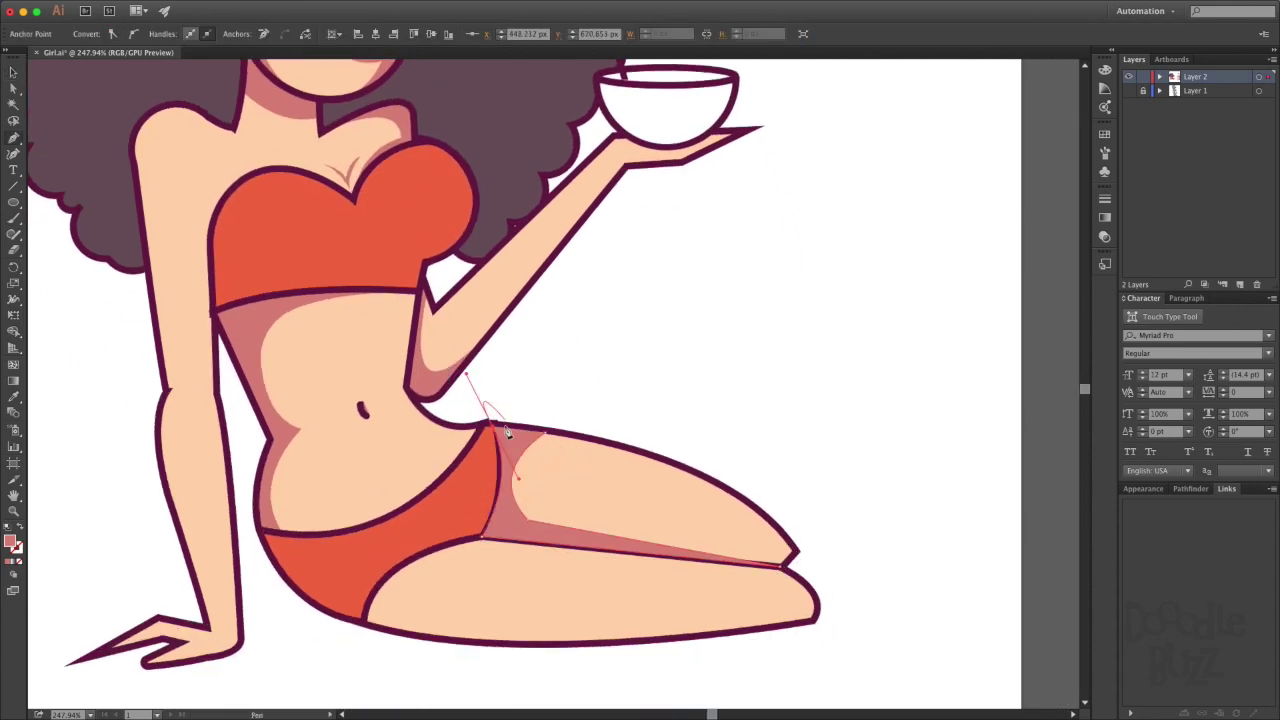
left_click(548, 435)
key("v")
left_click(686, 372)
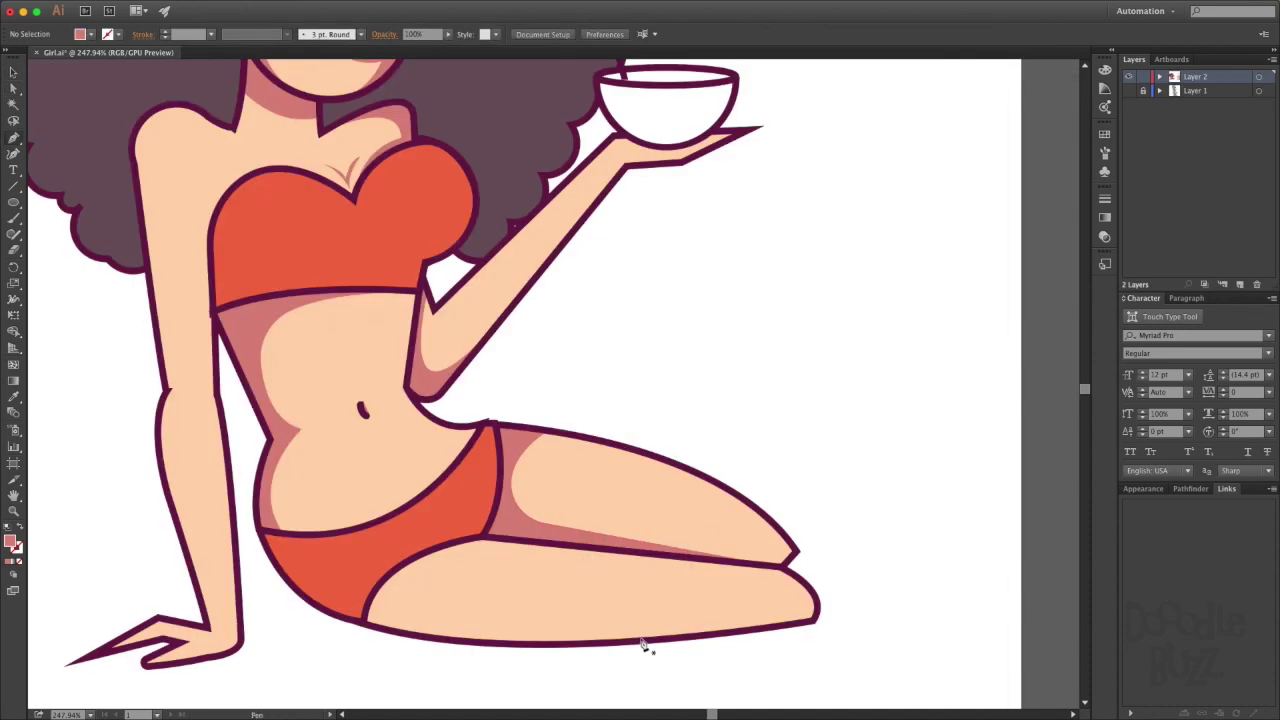
Draw a darker shadow band along the lower thigh.
left_click(643, 645)
left_click_drag(434, 600, 423, 571)
left_click_drag(645, 557, 900, 578)
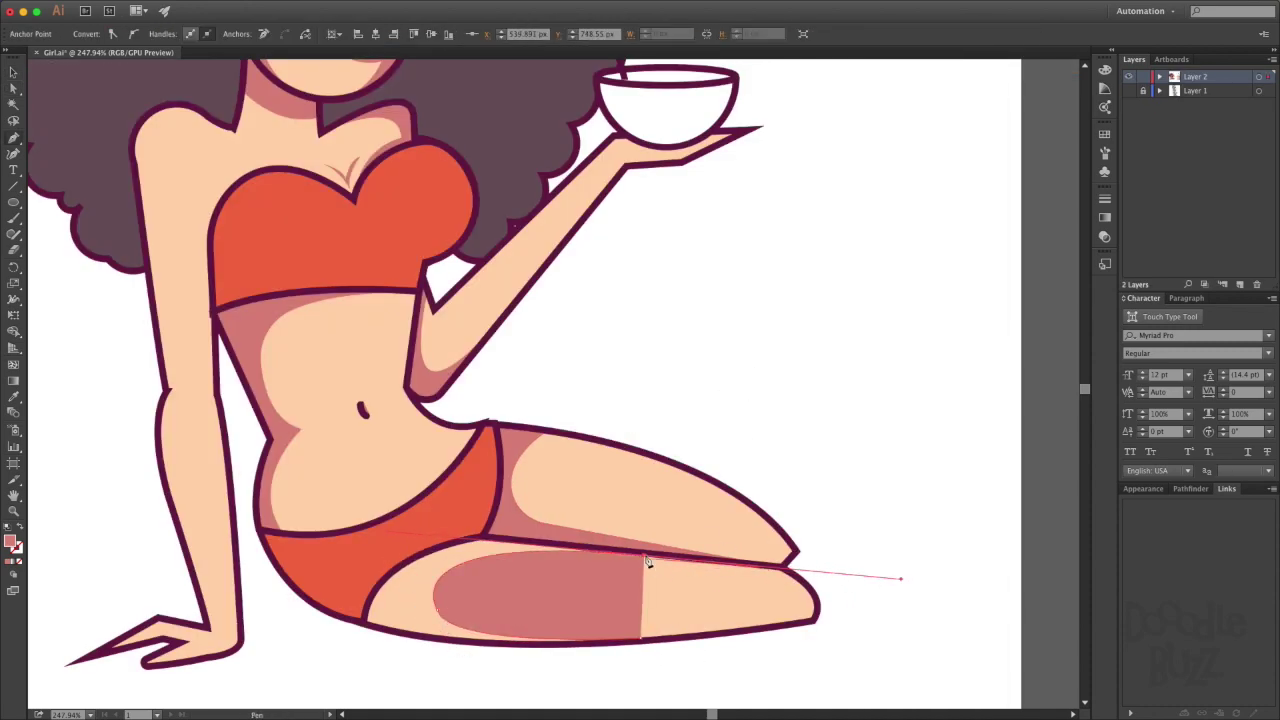
left_click(378, 587)
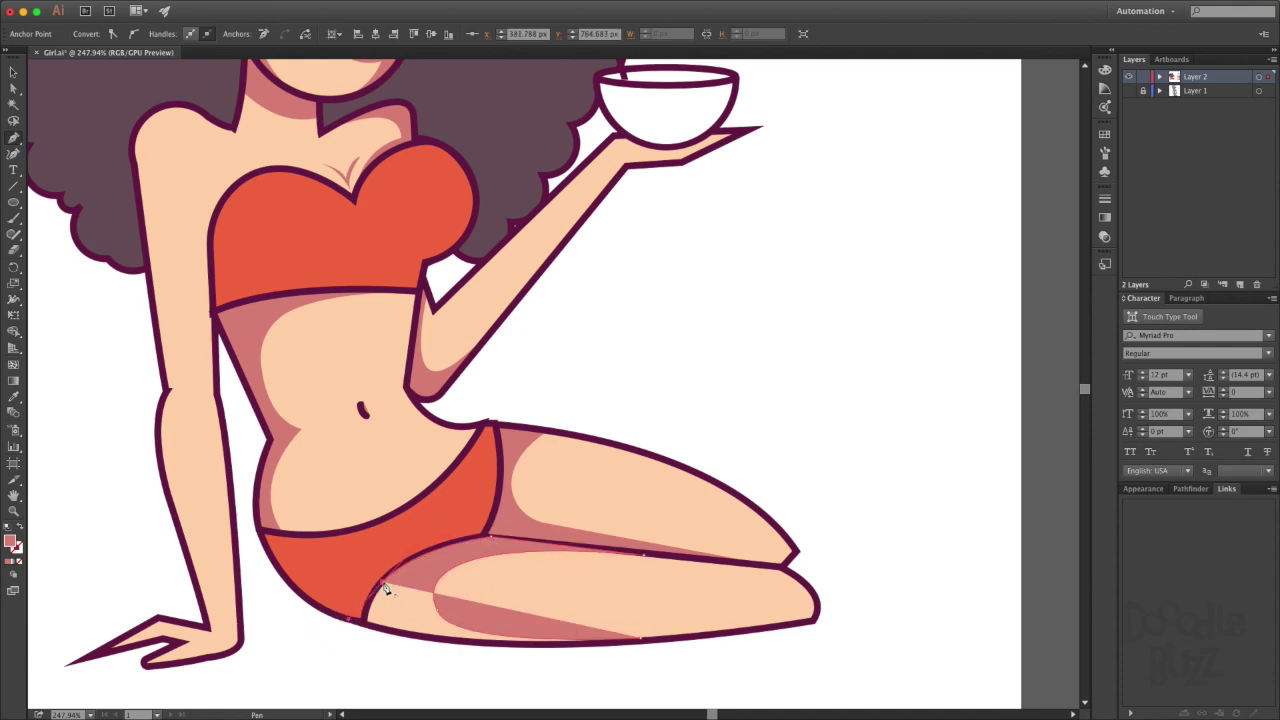
scroll(386, 591, "down", 3)
scroll(386, 591, "right", 1)
left_click(328, 535)
key("v")
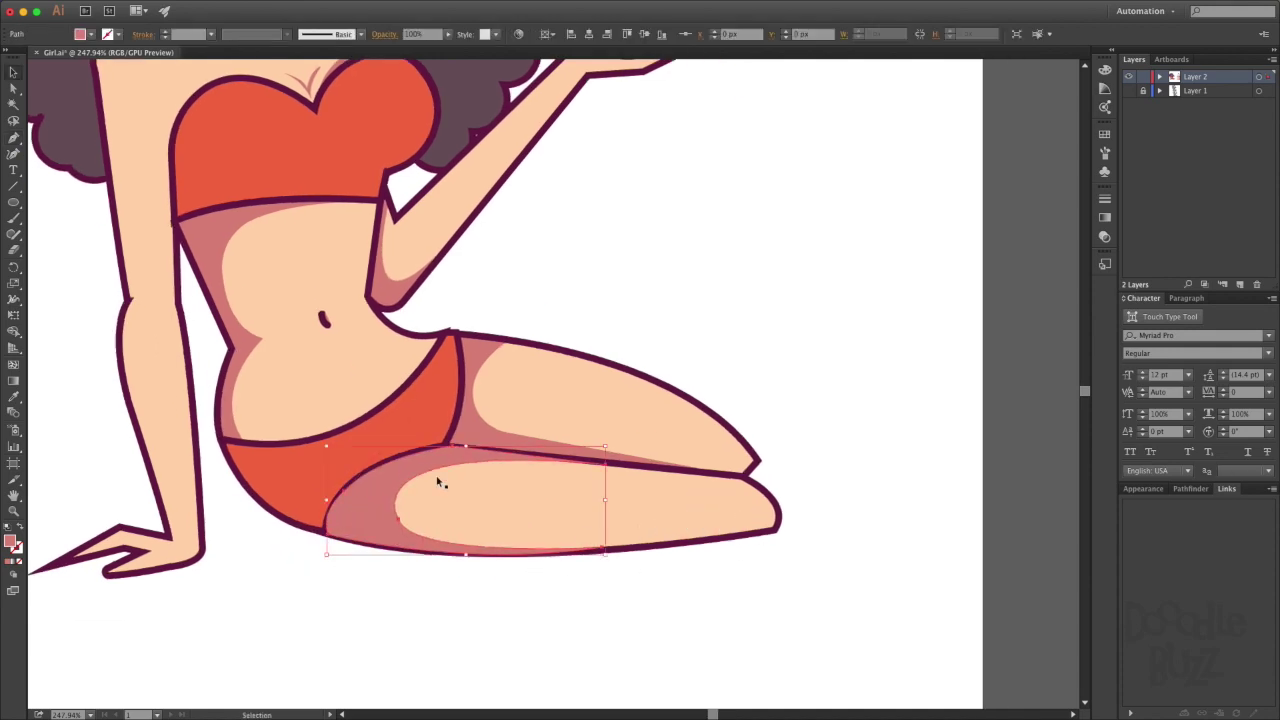
left_click(486, 586)
Draw a highlight ellipse on the lower thigh.
scroll(535, 518, "up", 1)
scroll(535, 518, "right", 2)
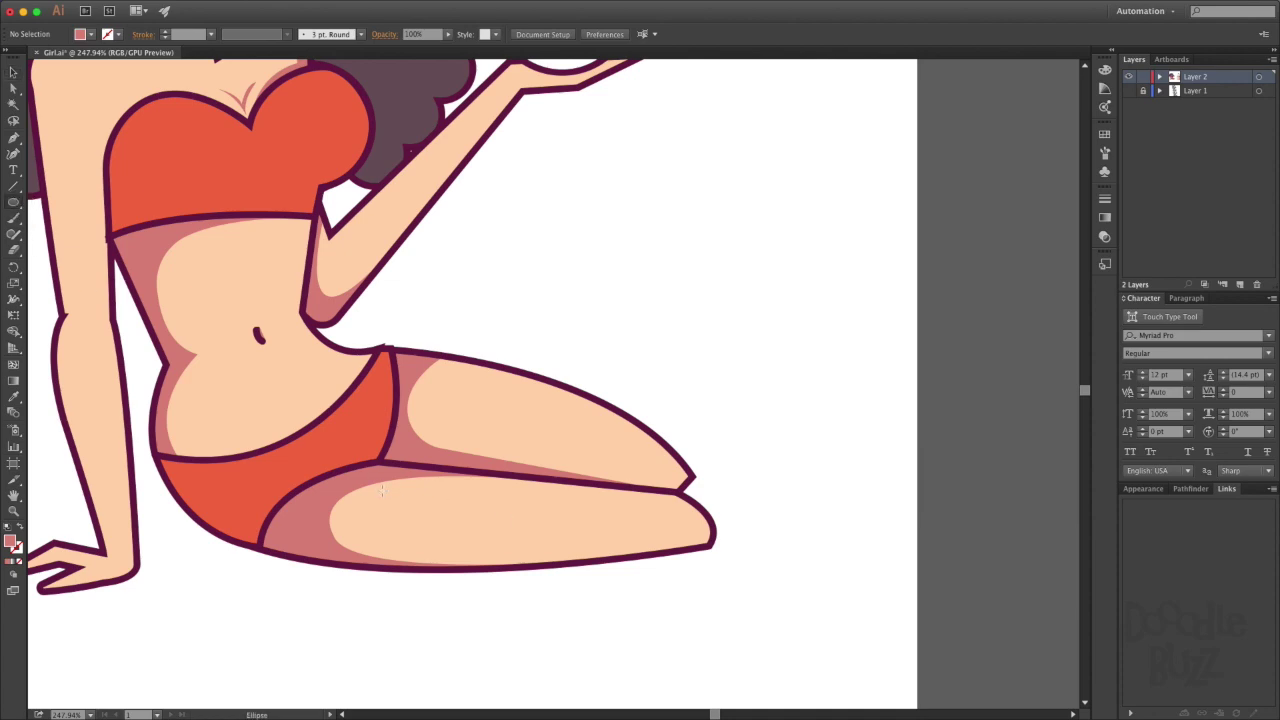
left_click_drag(381, 489, 700, 576)
Colour the thigh ellipse light peach and fit it along the thigh.
key("ctrl+0")
key("i")
left_click(911, 283)
key("v")
scroll(716, 598, "up", 3)
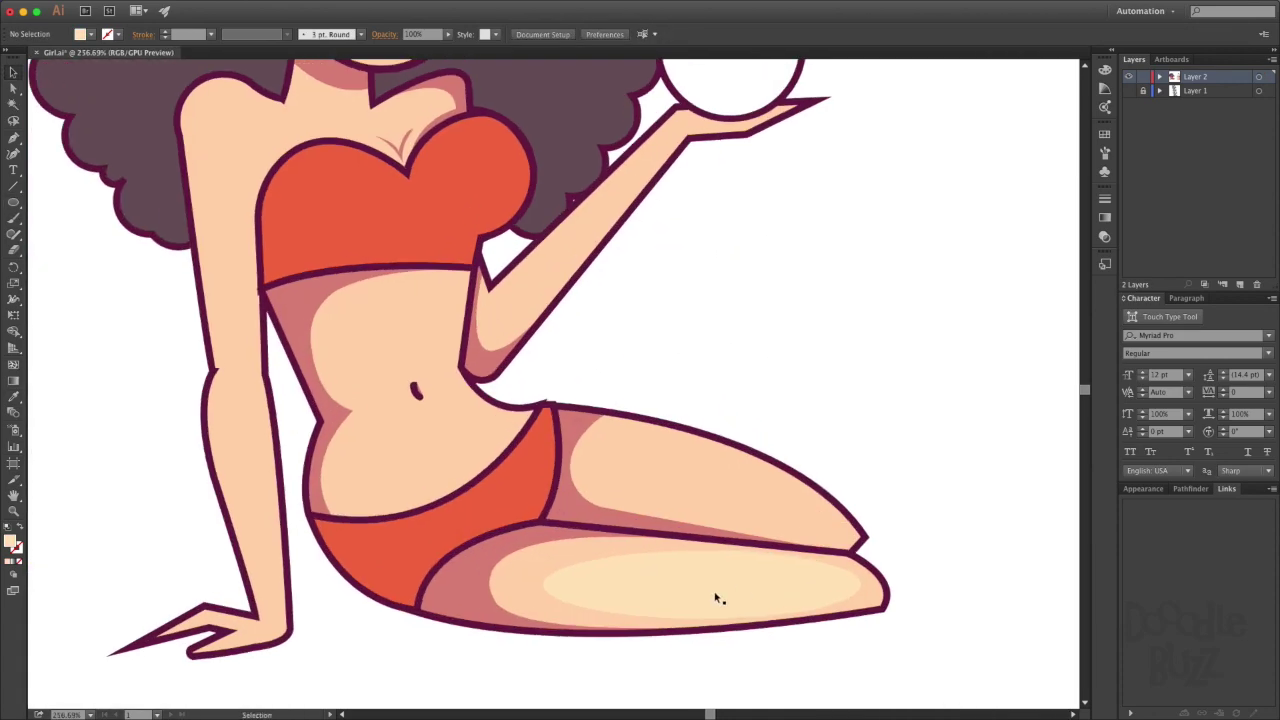
key("l")
mouse_move(580, 440)
left_mouse_down()
mouse_move(900, 491)
mouse_move(840, 520)
mouse_move(778, 497)
mouse_move(826, 470)
left_mouse_up()
Add a smaller orange highlight ellipse on the bust.
key("ctrl+0")
left_click(686, 430)
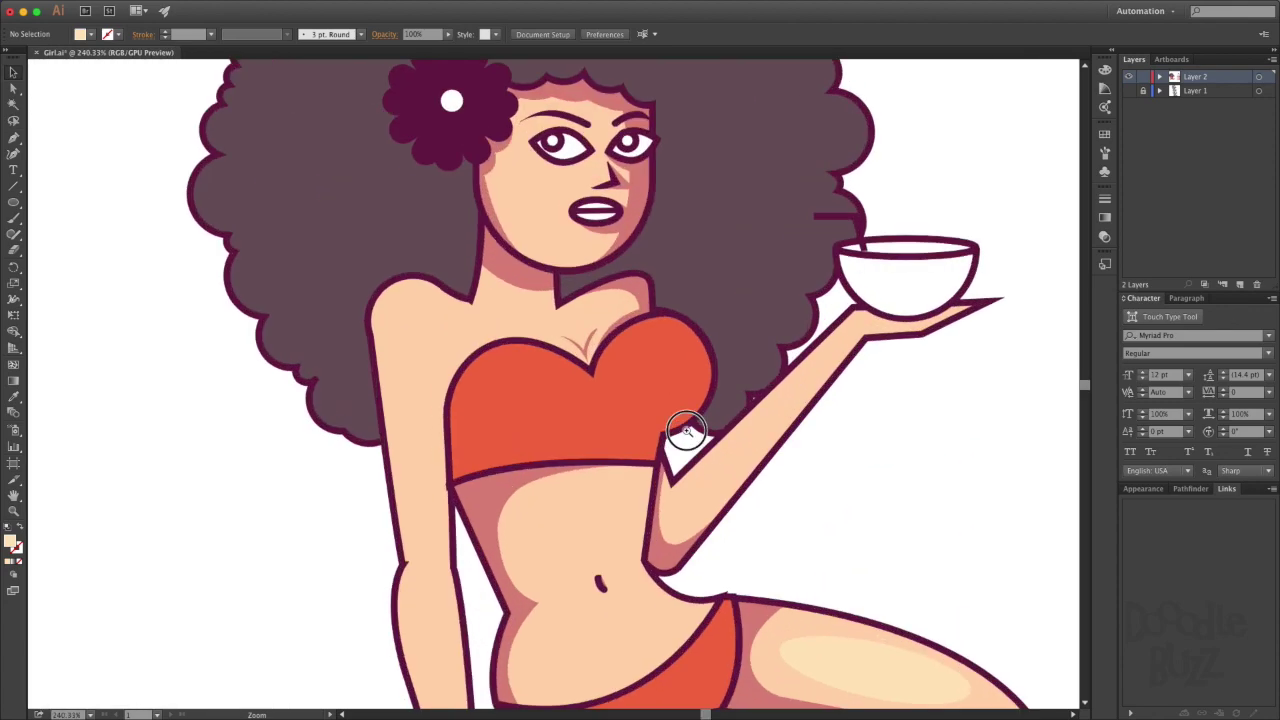
left_click_drag(515, 430, 592, 424)
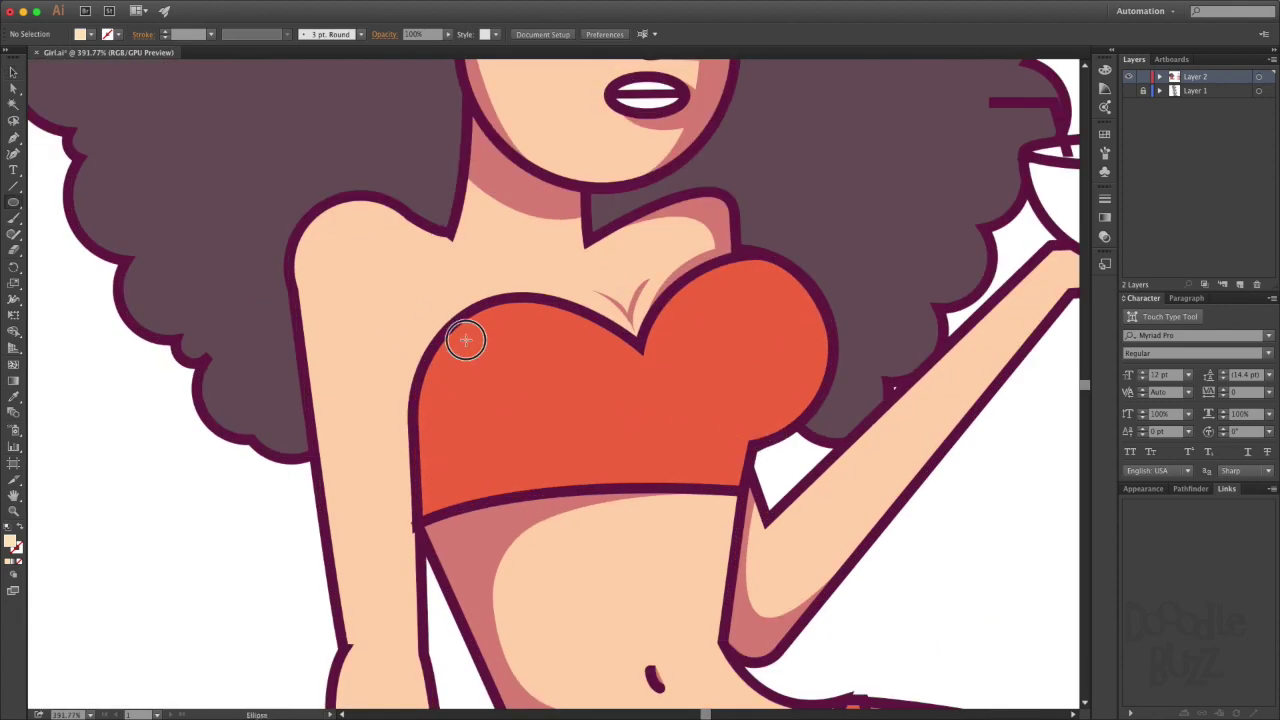
left_click_drag(466, 341, 612, 430)
key("ctrl+0")
key("i")
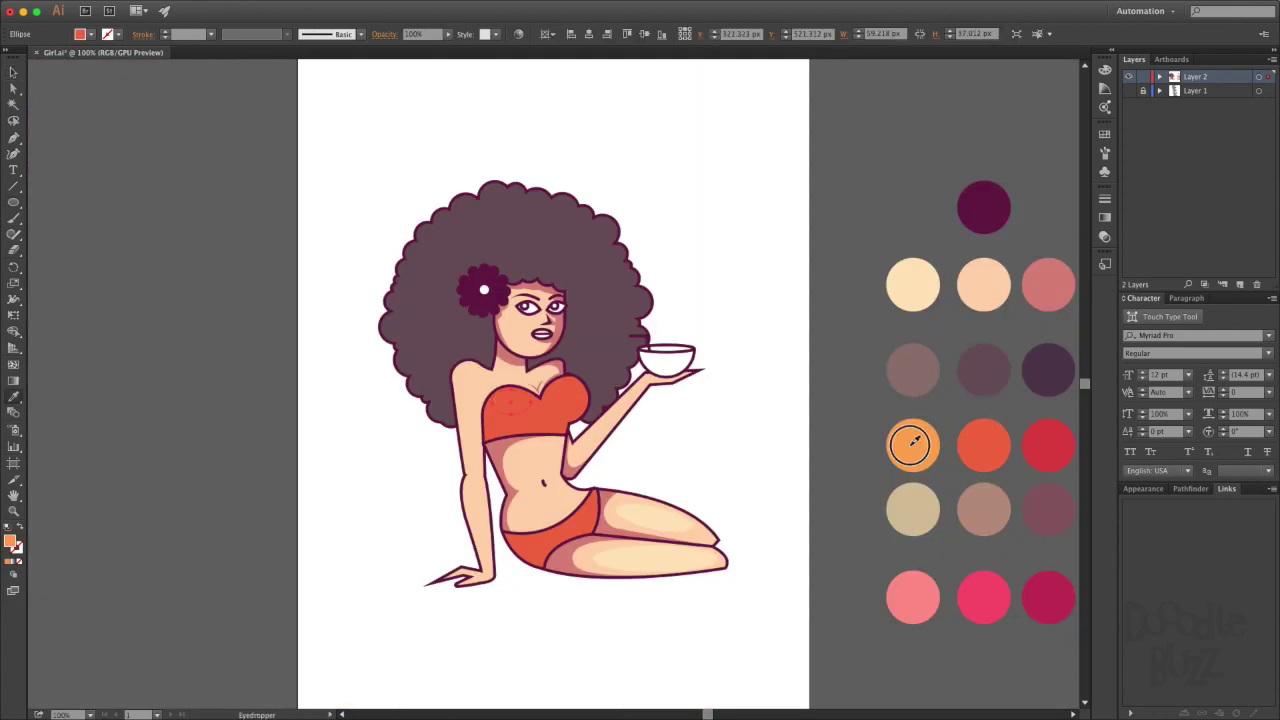
left_click(912, 441)
left_click_drag(420, 260, 680, 540)
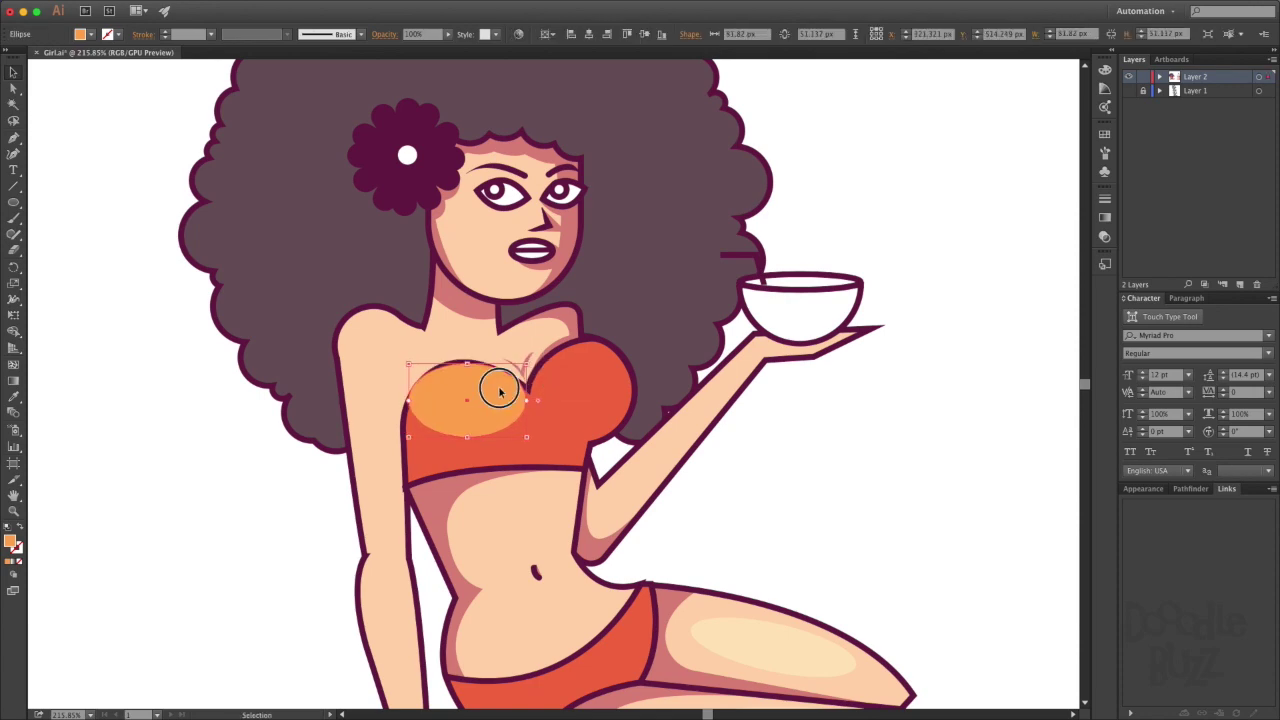
left_click_drag(531, 404, 472, 375)
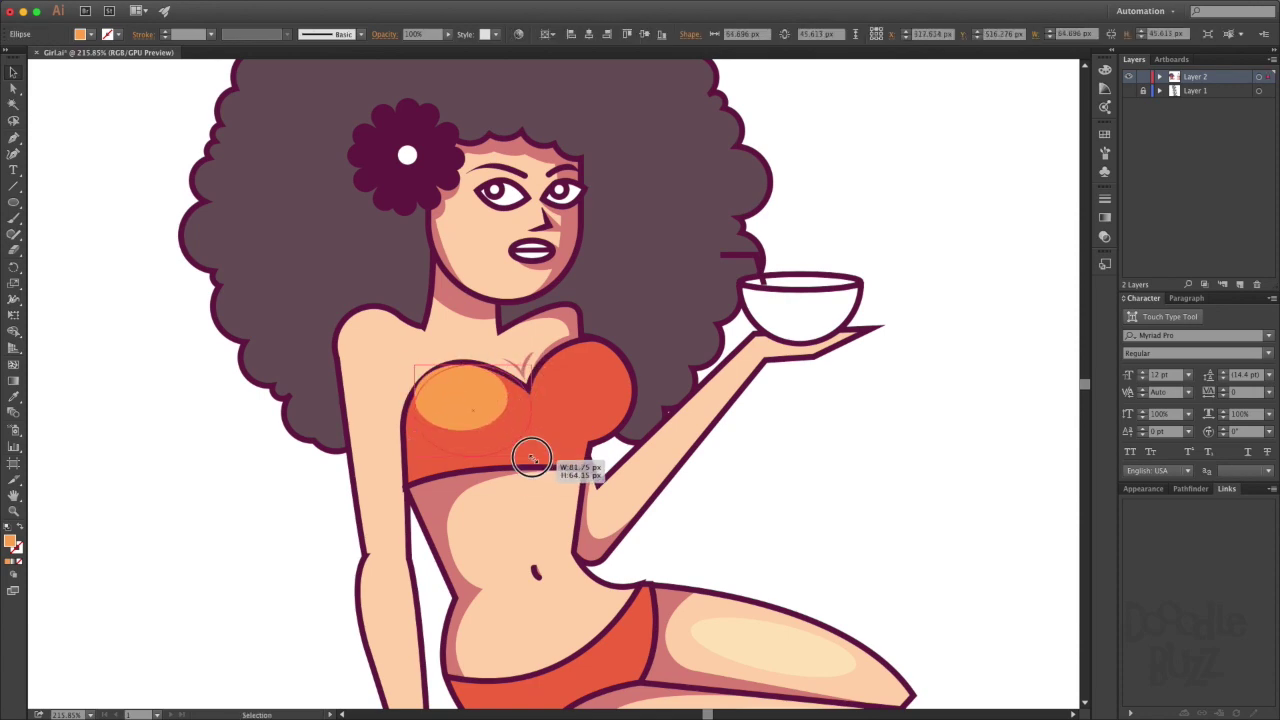
left_click_drag(531, 457, 535, 462)
Draw an orange-filled highlight ellipse over the left bikini cup.
key("ctrl+1")
key("i")
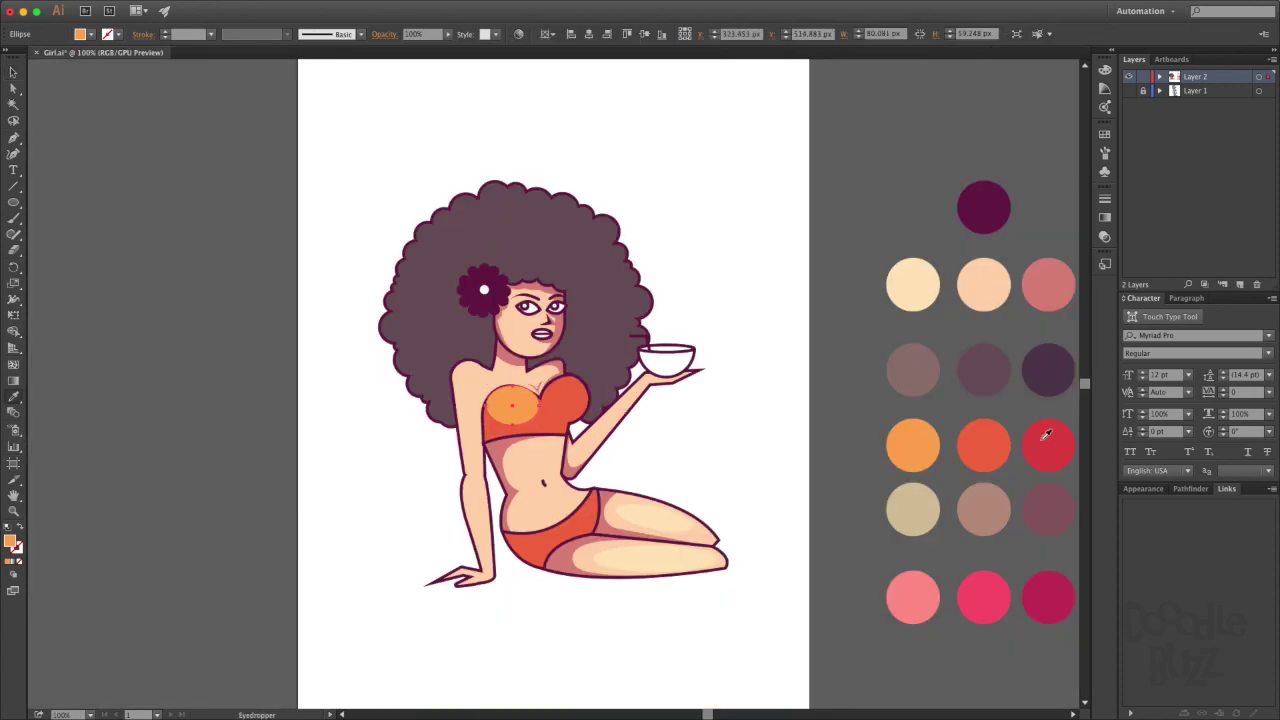
key("a")
scroll(491, 410, "up", 3)
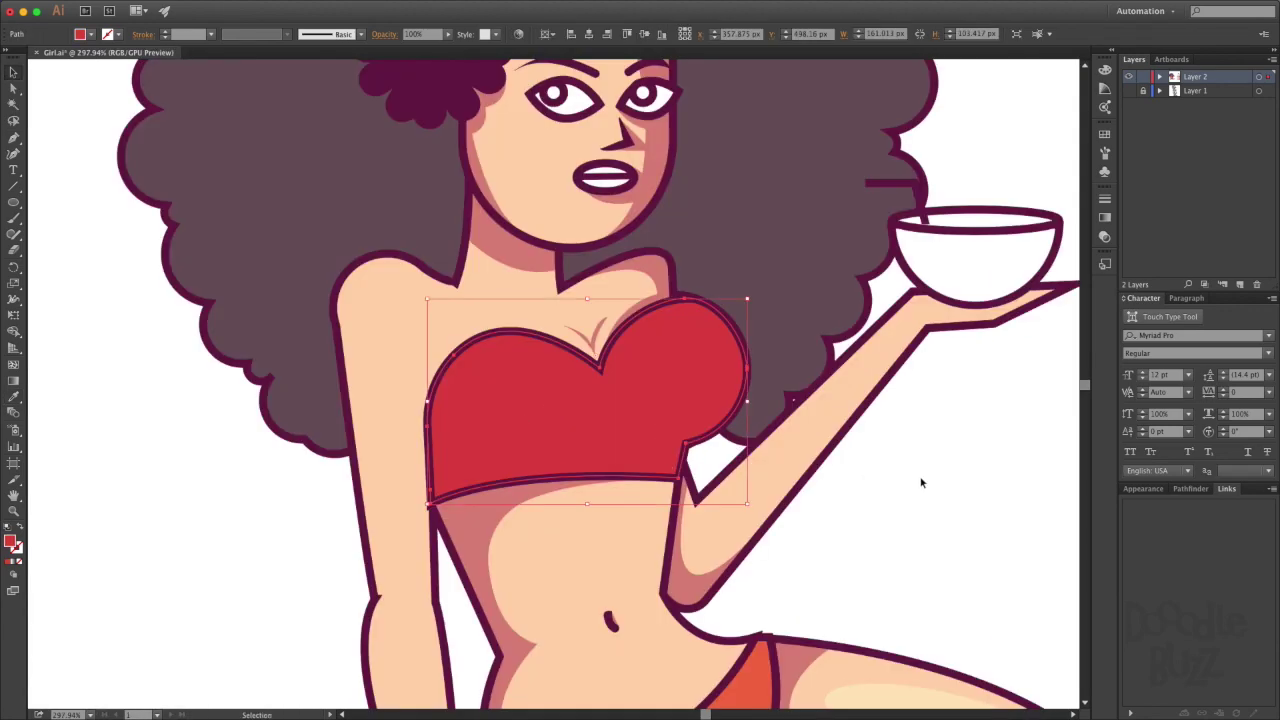
key("l")
left_click_drag(530, 398, 520, 340)
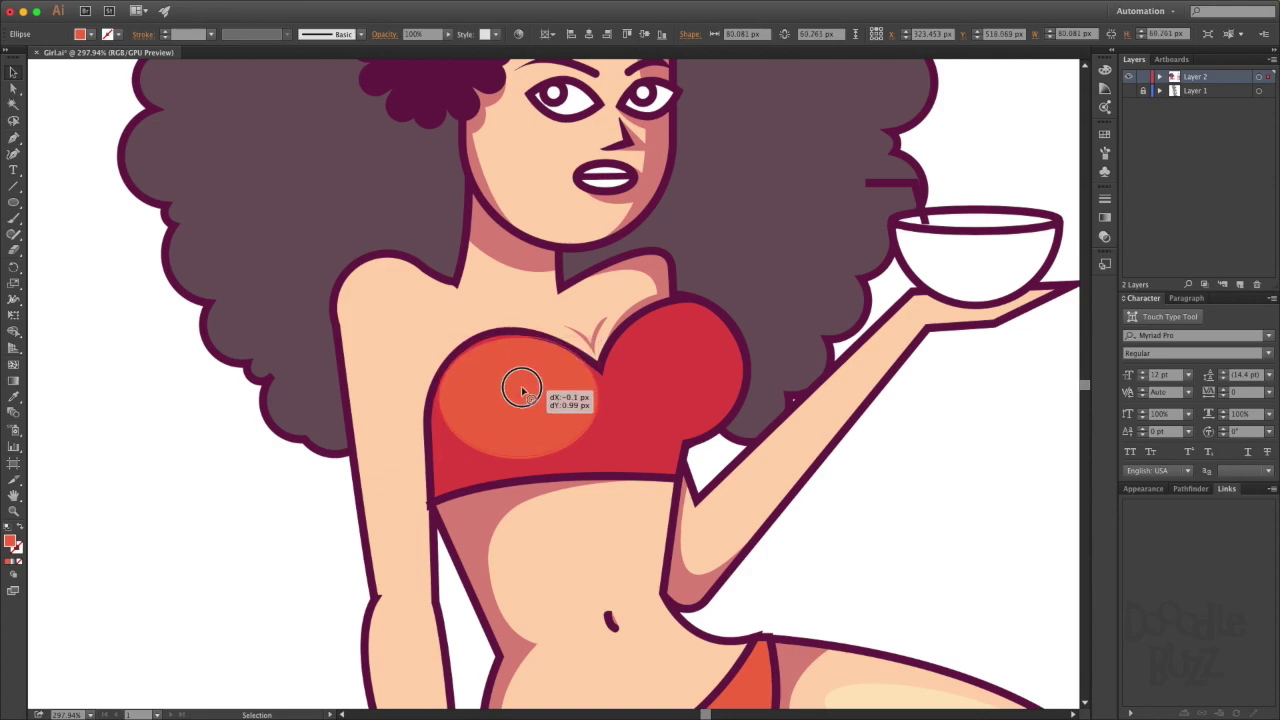
key("ctrl+1")
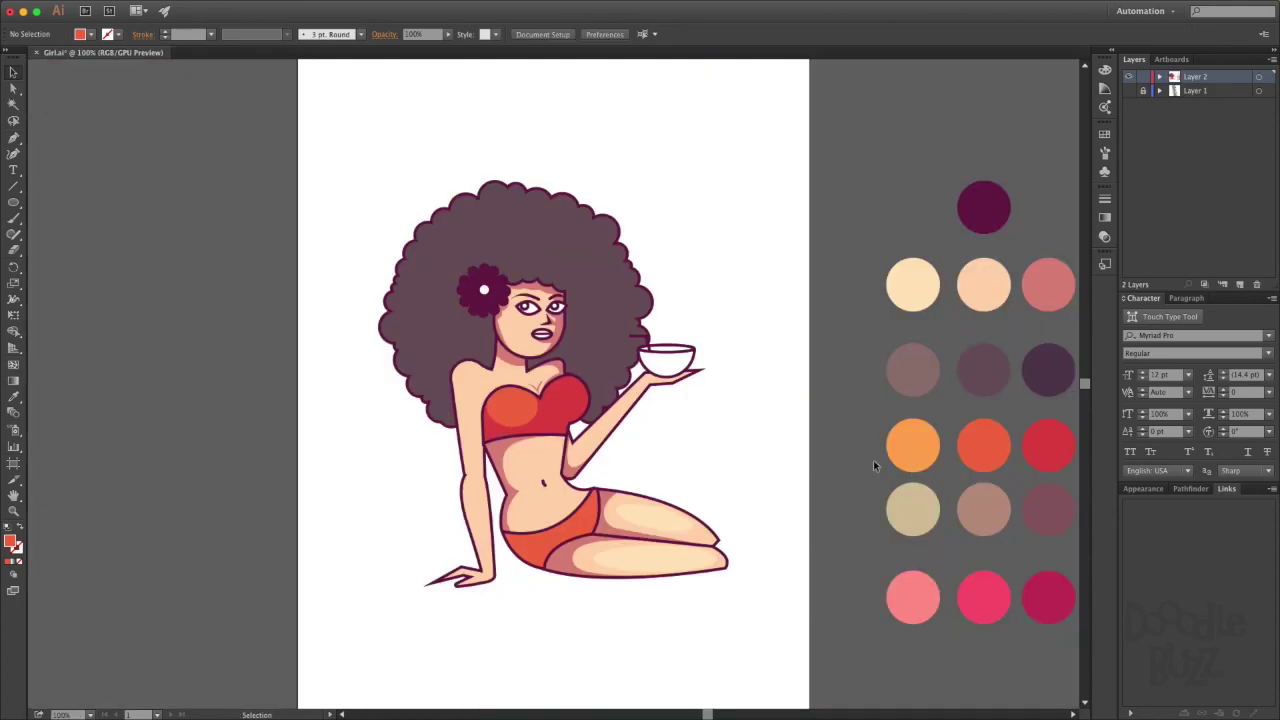
left_click(912, 444)
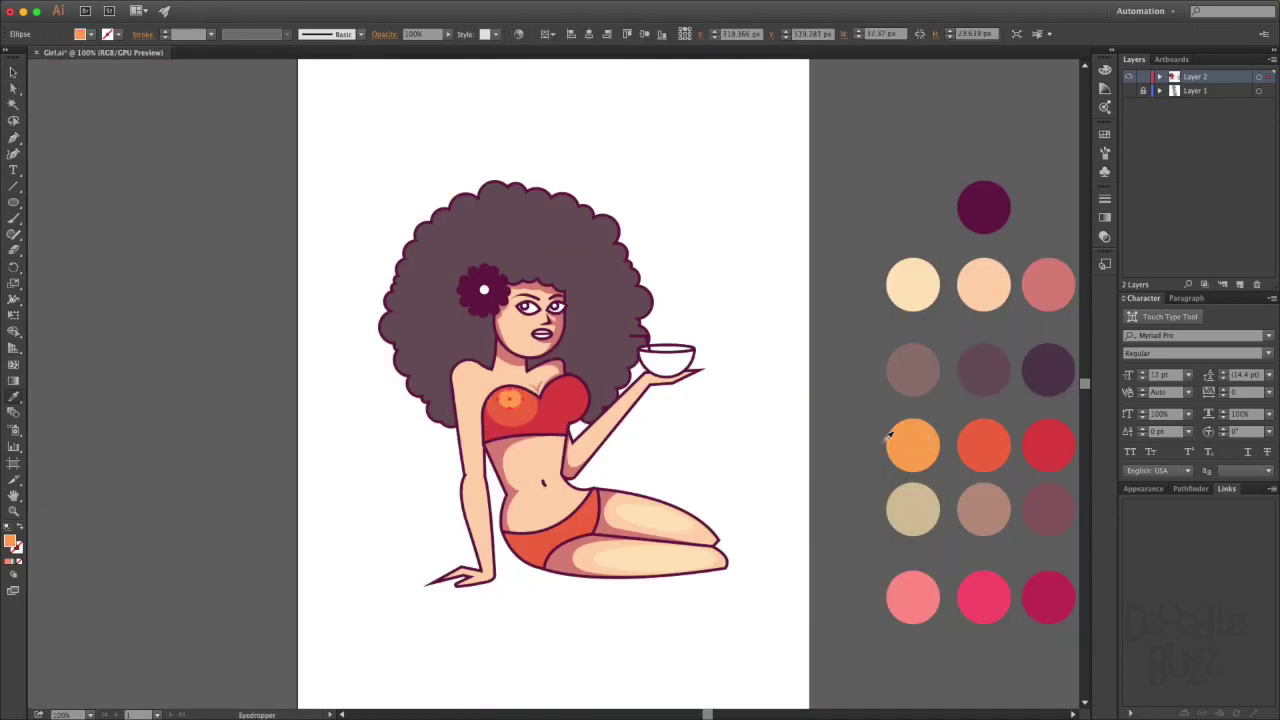
Nudge the cup highlight up and copy the highlights onto the right cup.
key("ctrl+shift+a")
scroll(563, 425, "up", 5)
left_click_drag(570, 418, 566, 401)
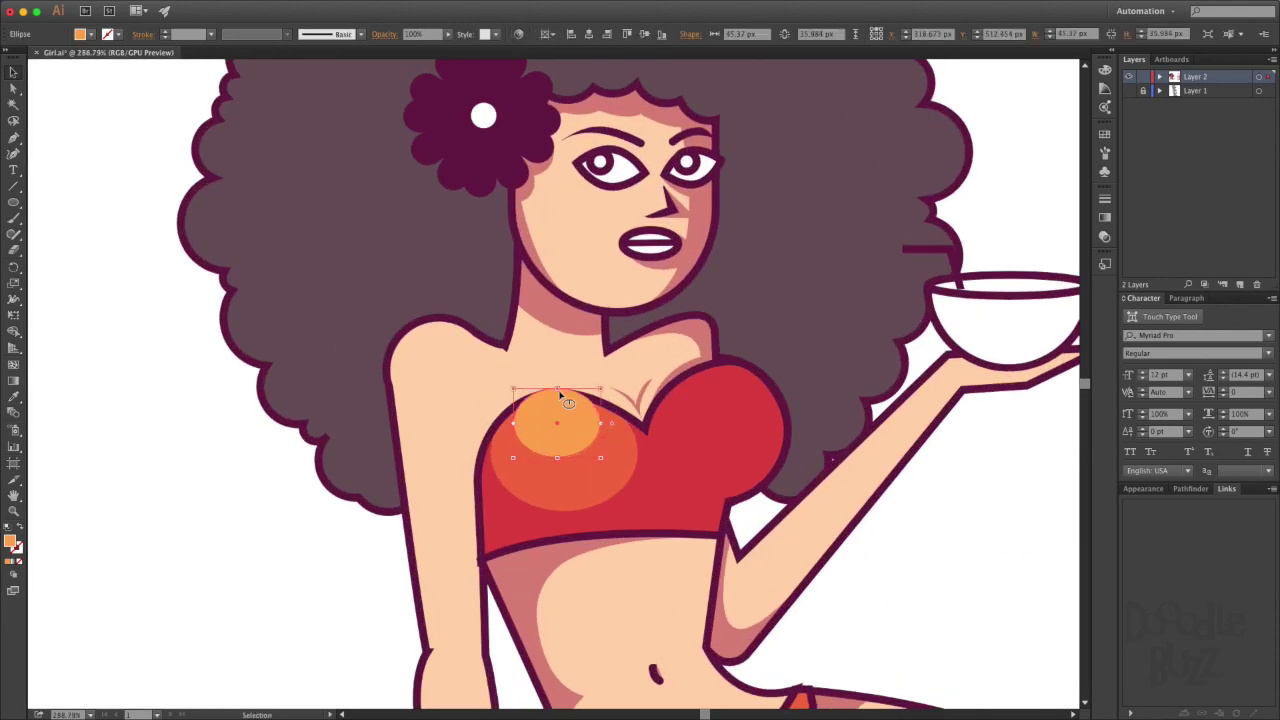
scroll(443, 366, "right", 5)
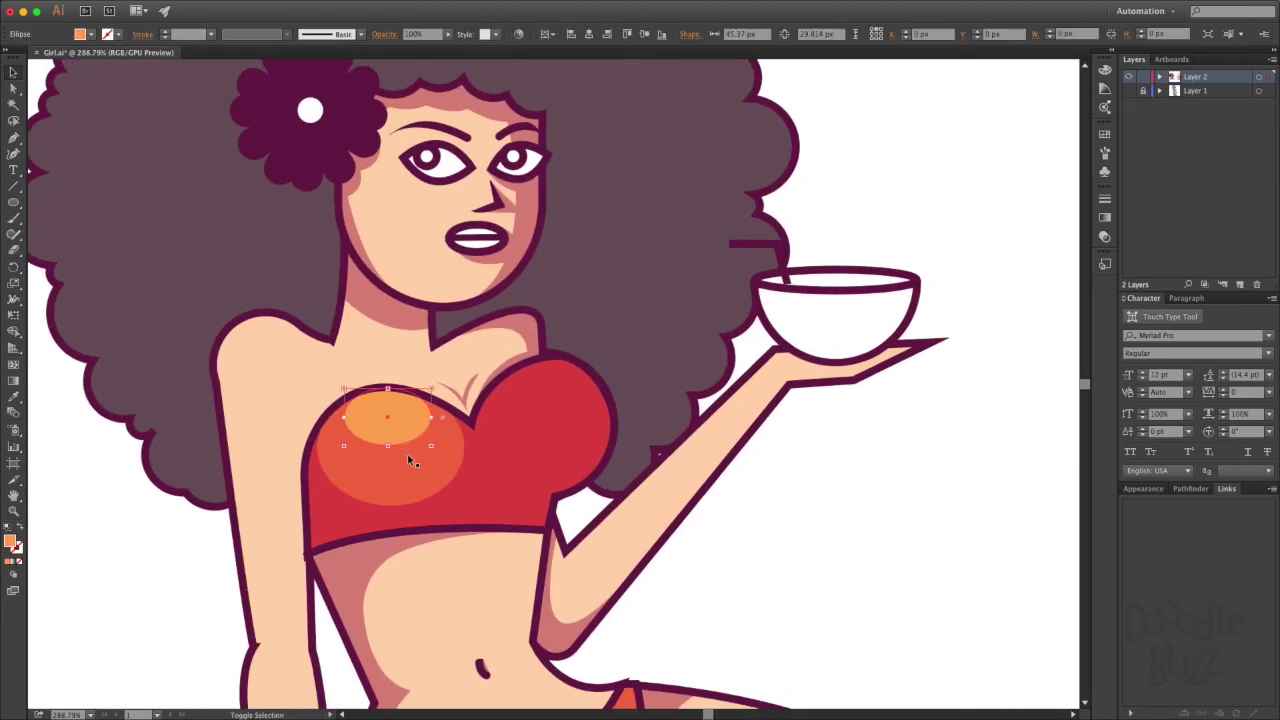
left_click_drag(442, 459, 543, 412)
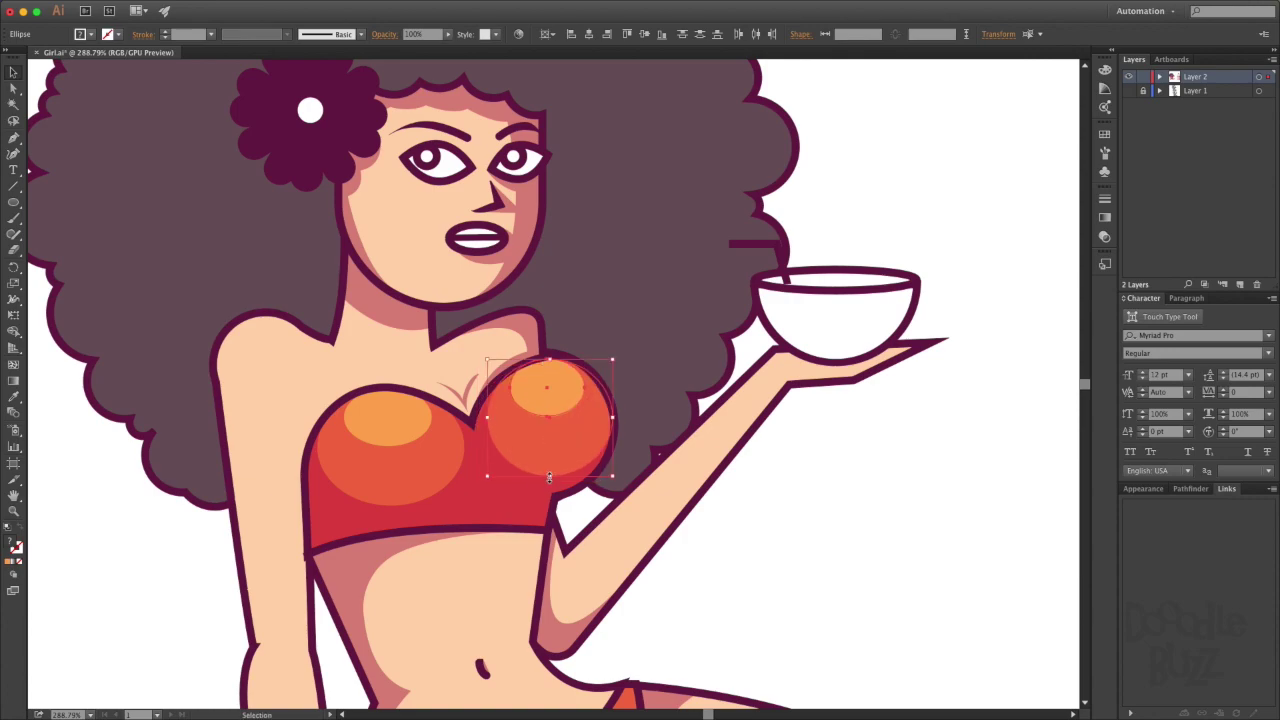
left_click_drag(605, 404, 605, 404)
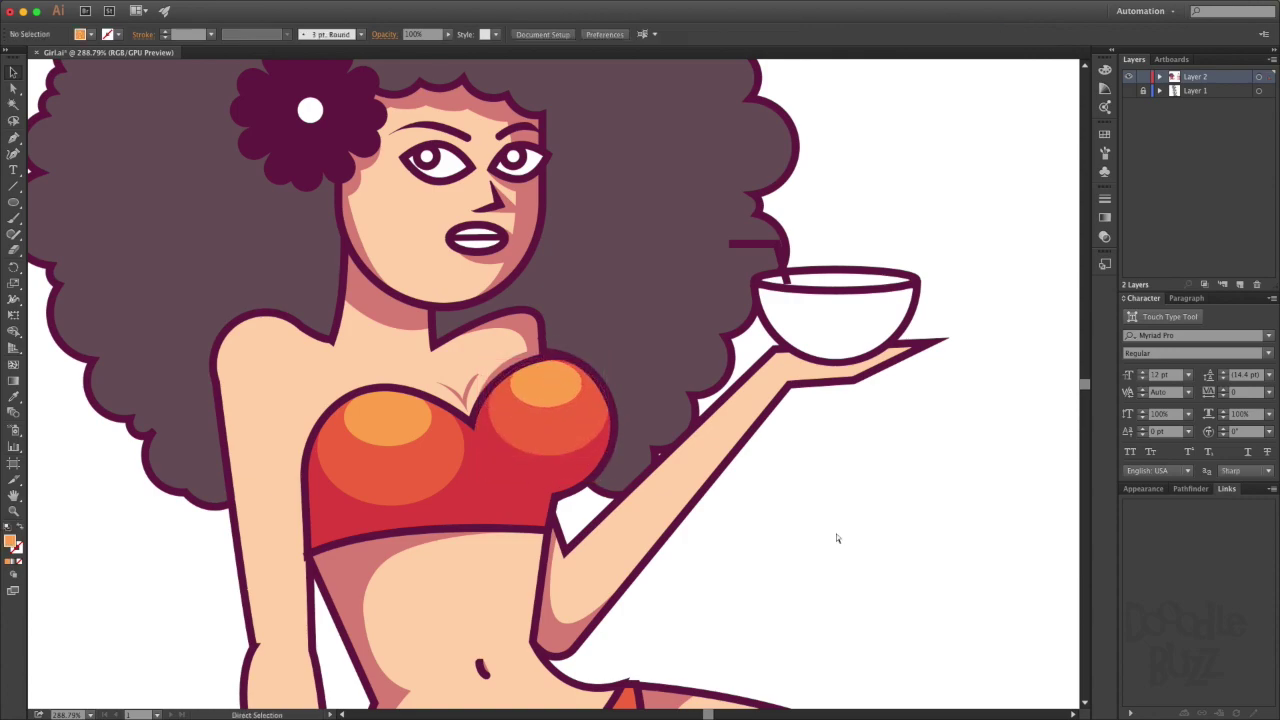
key("ctrl+0")
scroll(520, 380, "up", 3)
Draw a shading shape over the lower half of the bikini bottom.
left_click(829, 217)
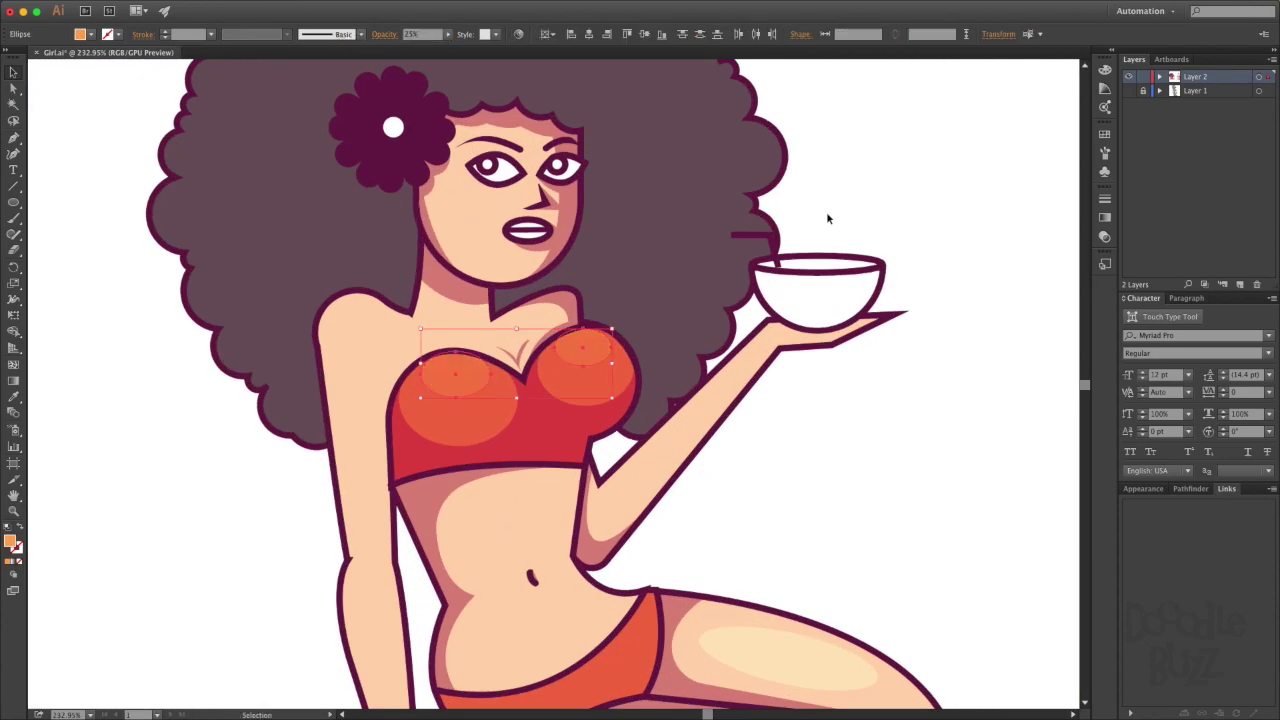
key("ctrl+1")
left_click_drag(636, 570, 783, 541)
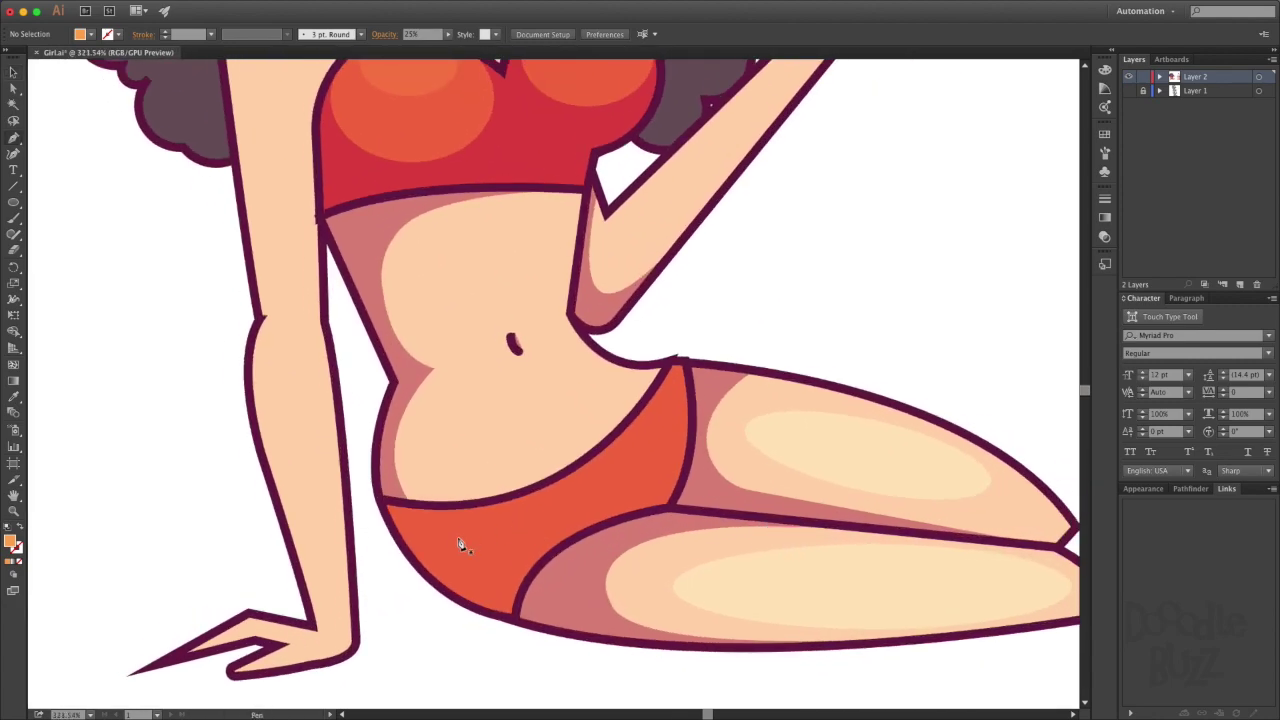
left_click(446, 506)
left_click(673, 508)
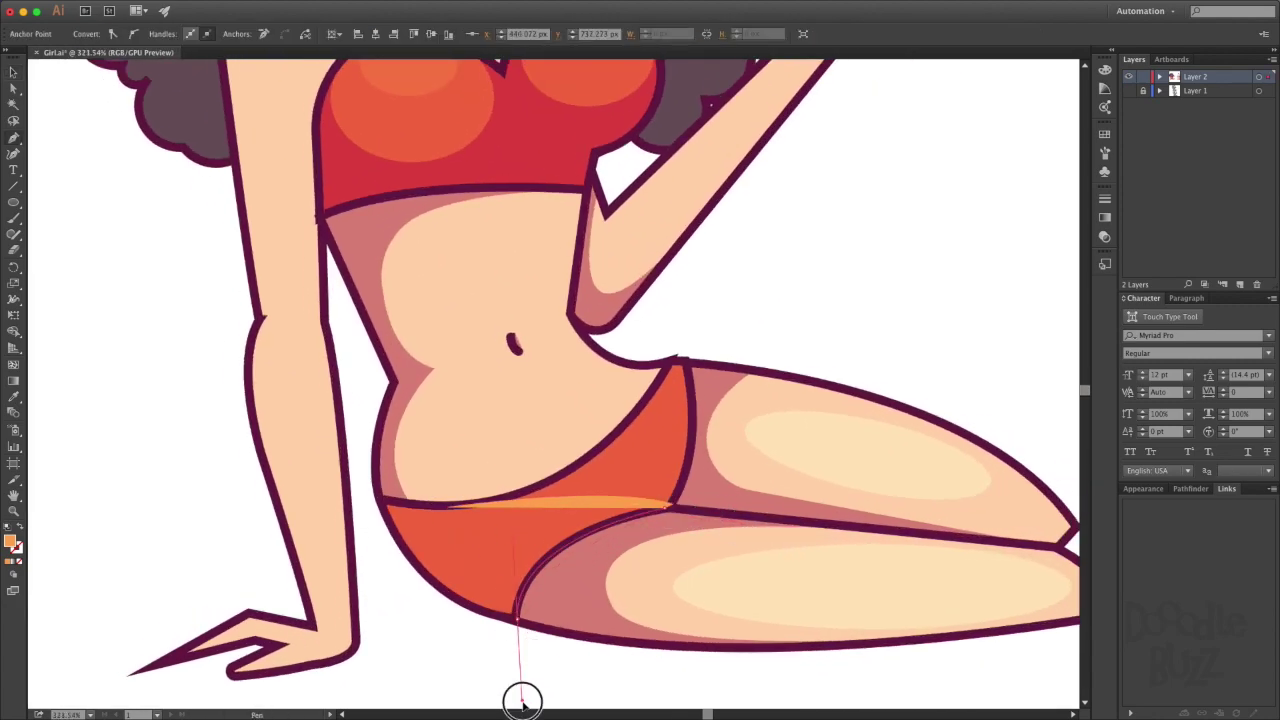
left_click_drag(522, 700, 522, 633)
left_click_drag(337, 374, 348, 377)
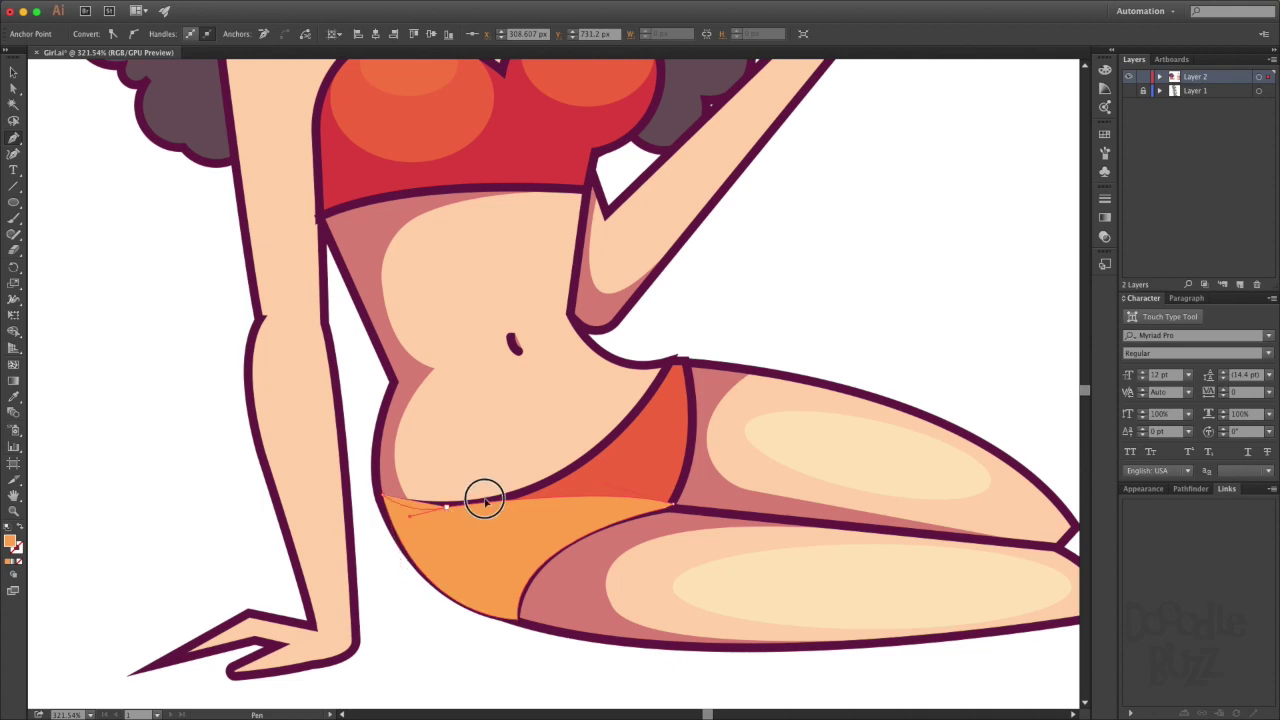
Fill the lower bikini shape with the crimson from the bikini top.
scroll(484, 500, "up", 3)
left_click(543, 91)
left_click(480, 186)
left_click(588, 470)
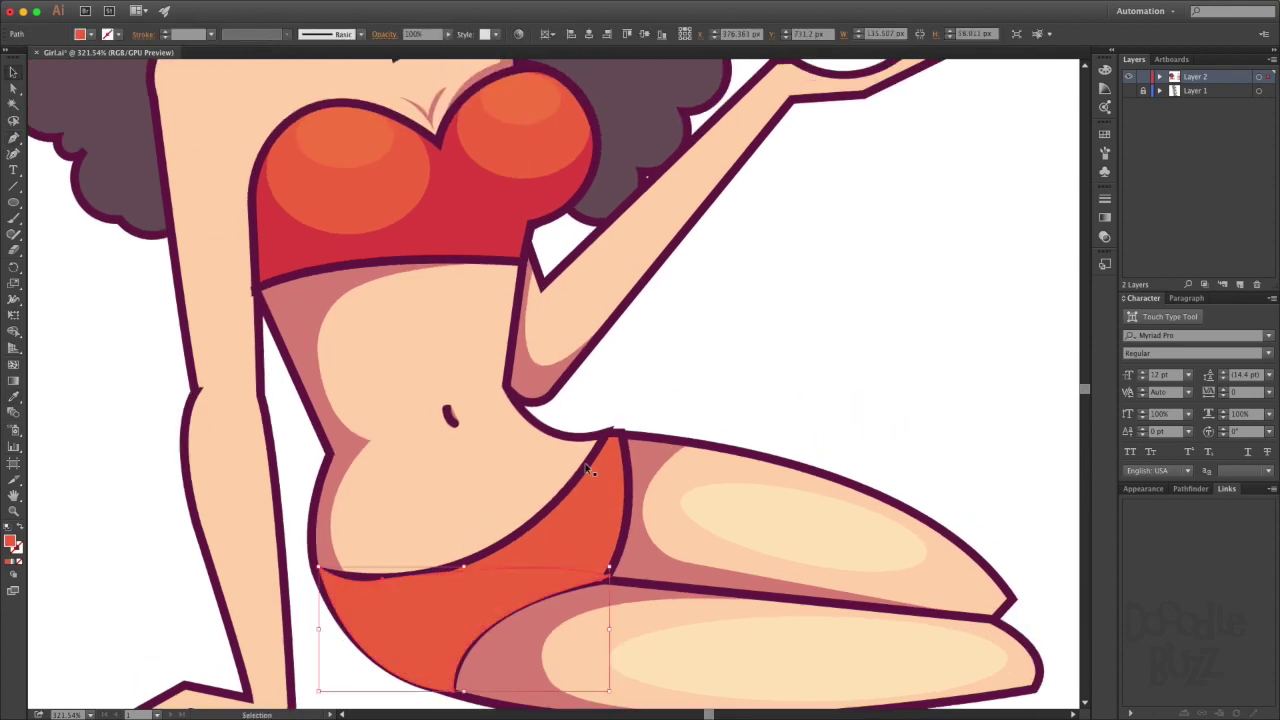
left_click(471, 194)
key("ctrl+shift+a")
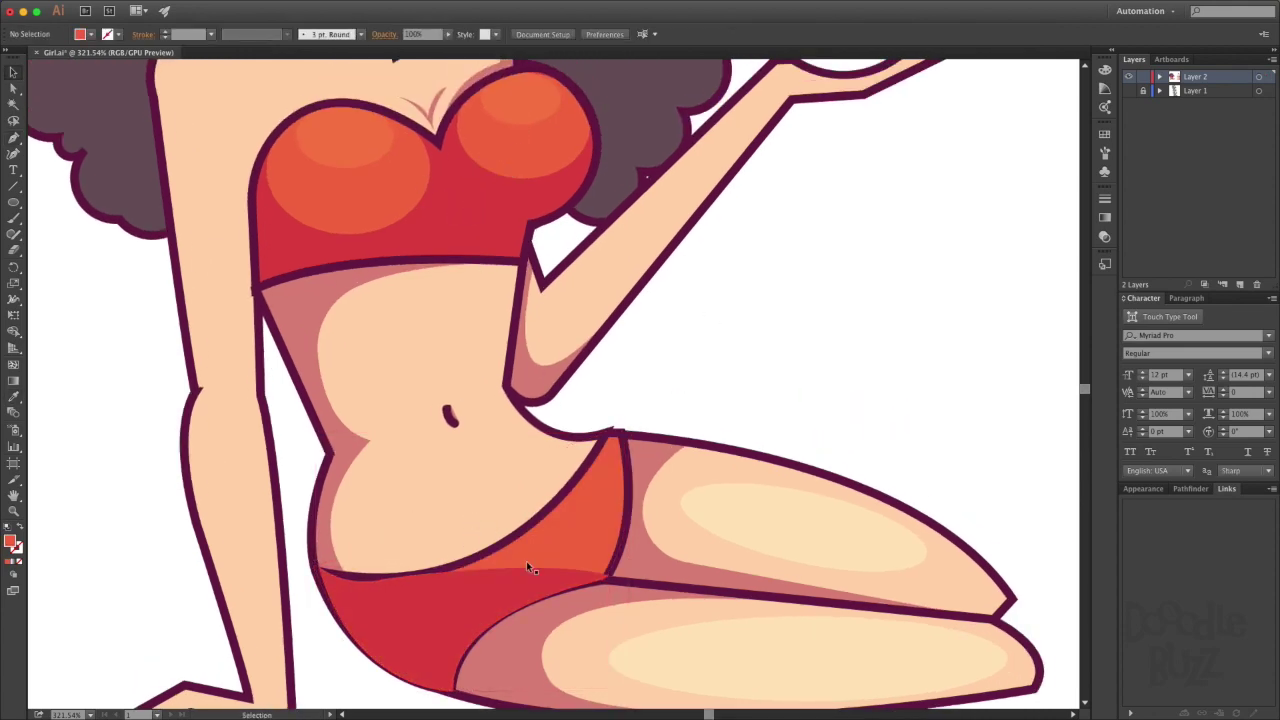
Draw a pale peach shading sliver down the right side of the waist toward the hip.
double_click(571, 523)
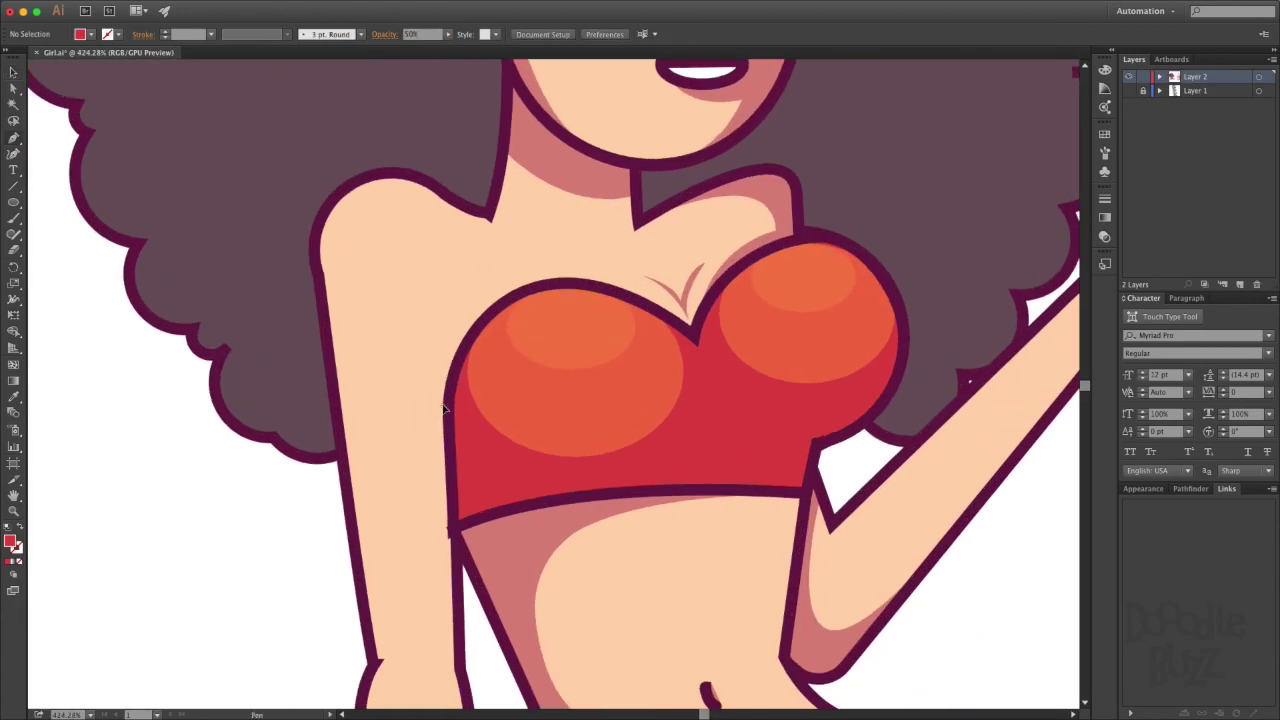
left_click_drag(445, 408, 455, 413)
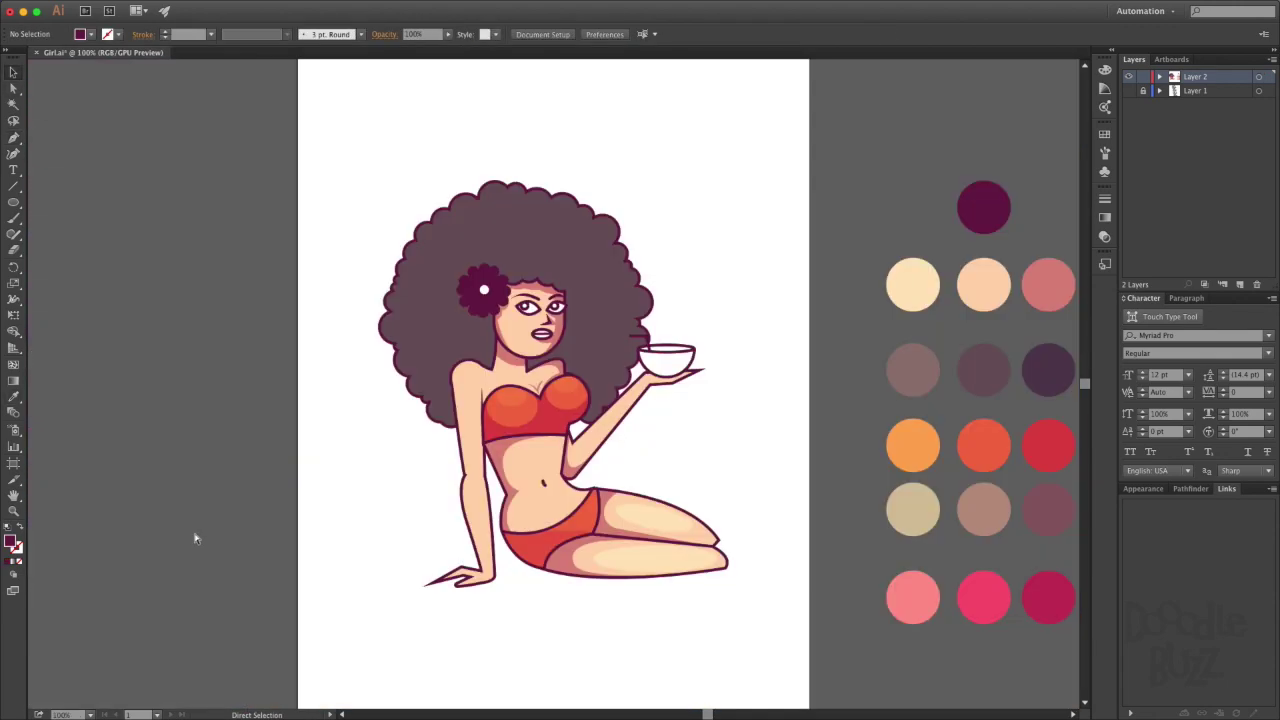
left_click_drag(735, 436, 766, 489)
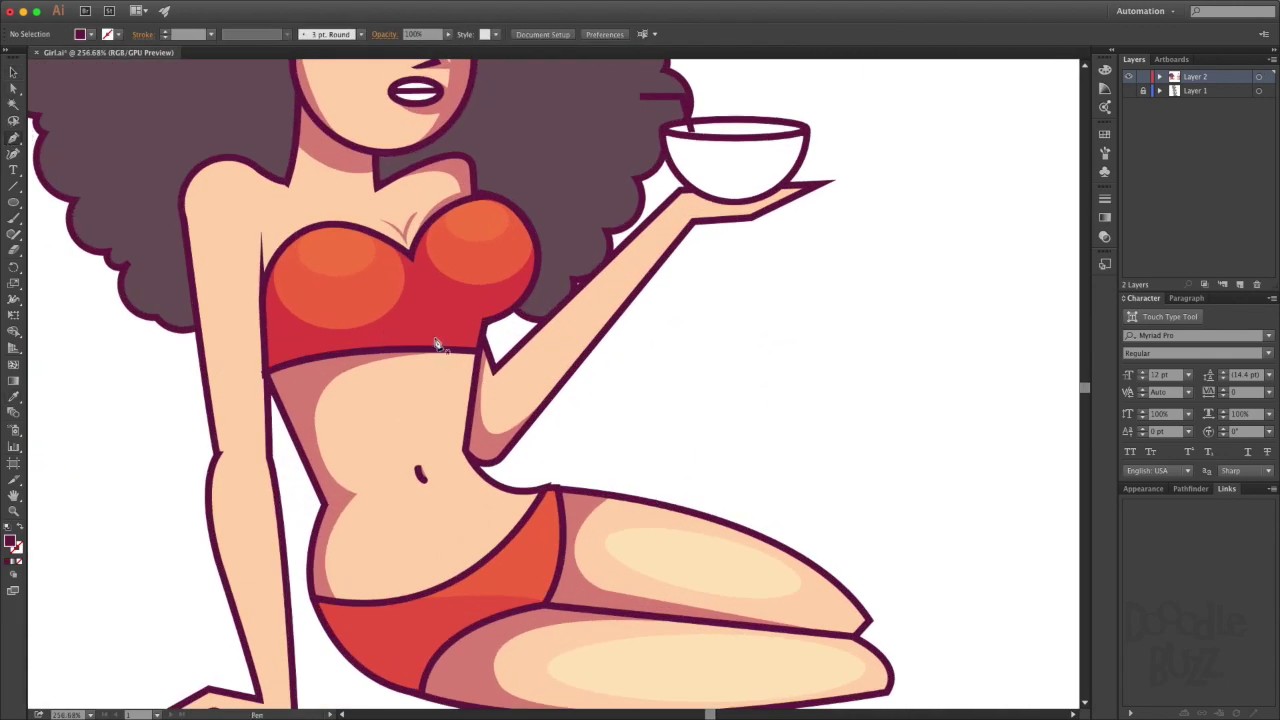
left_click(437, 344)
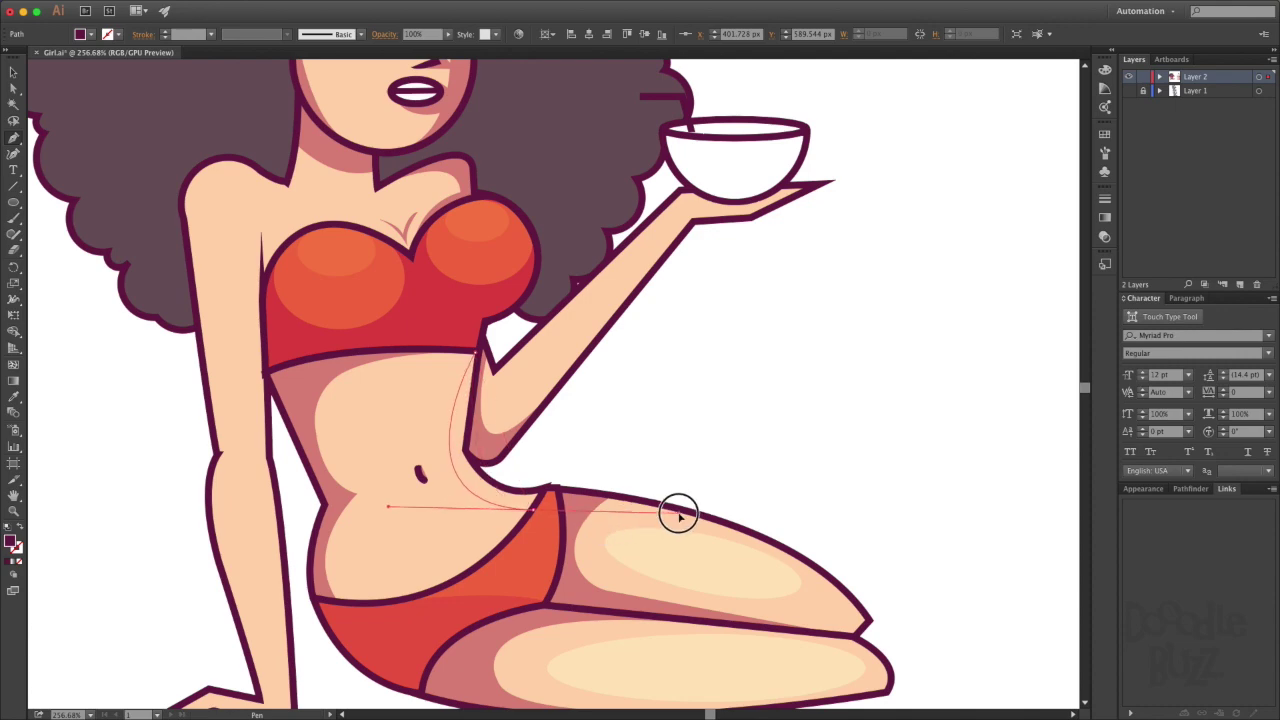
left_click_drag(679, 514, 679, 514)
key("shift+x")
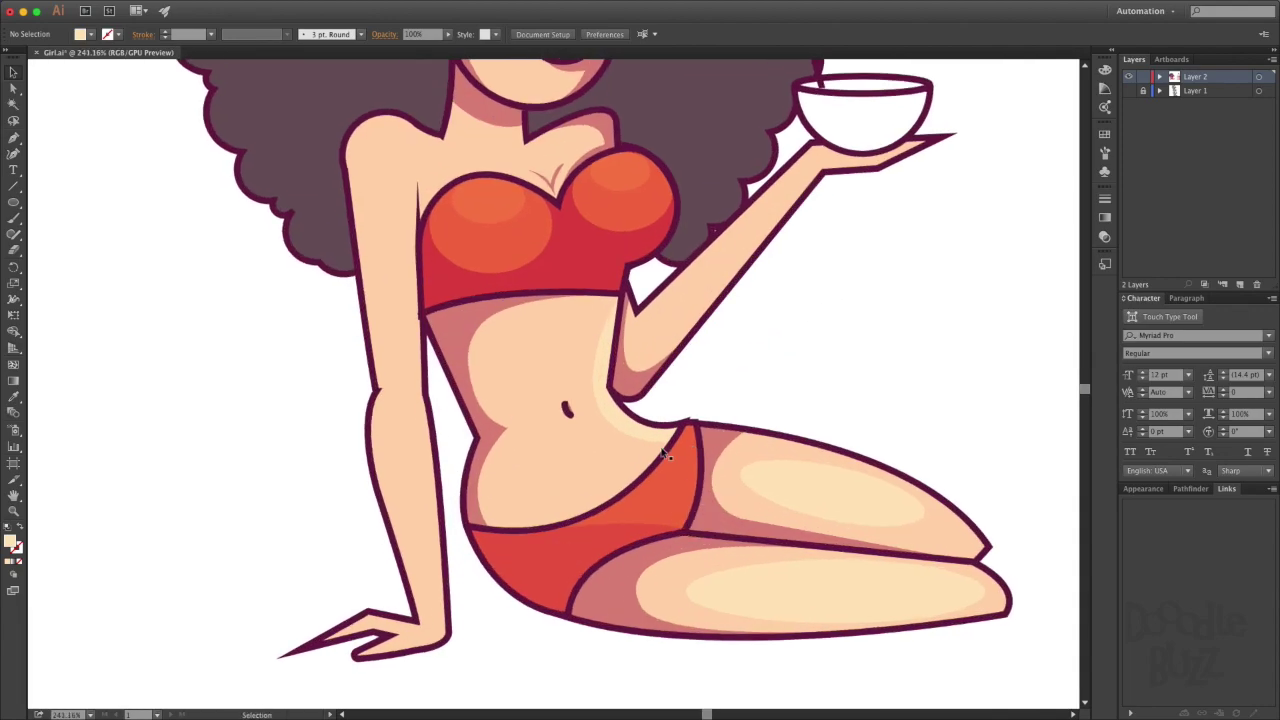
left_click(650, 436)
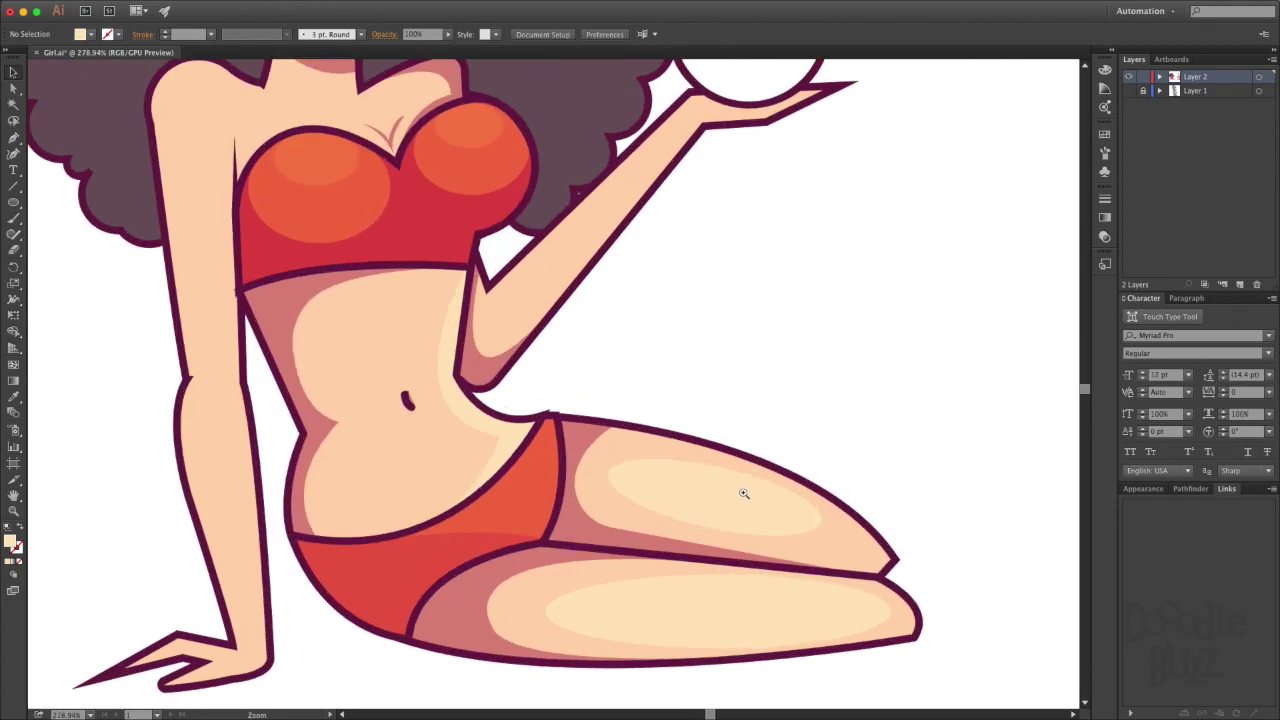
key("ctrl+1")
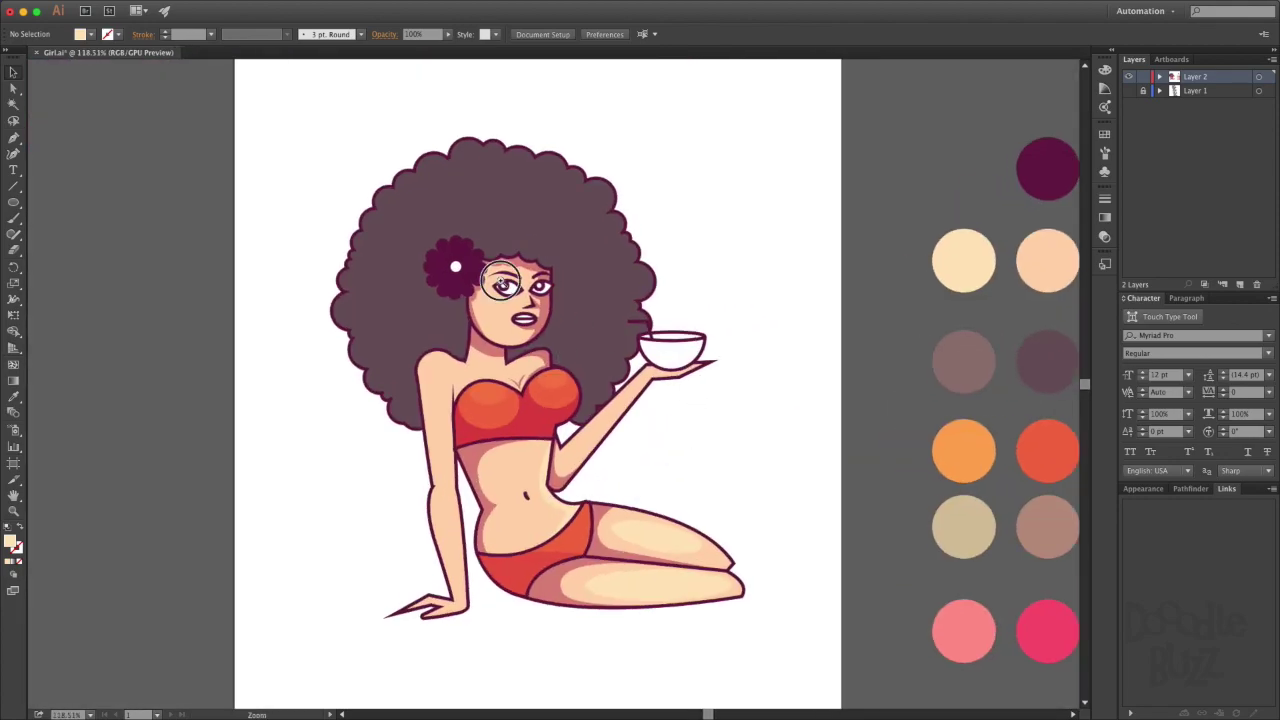
Nudge the red lip ellipse into the mouth and bring it to the front.
scroll(673, 392, "up", 3)
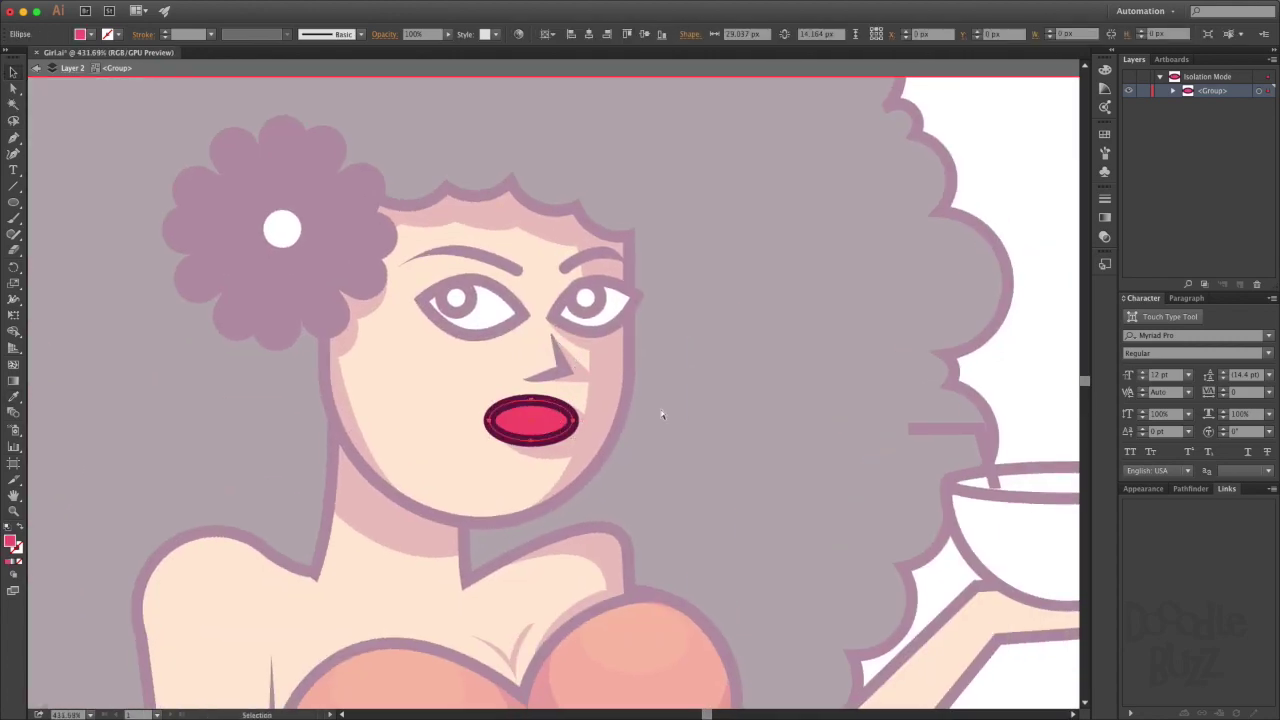
left_click_drag(541, 418, 529, 414)
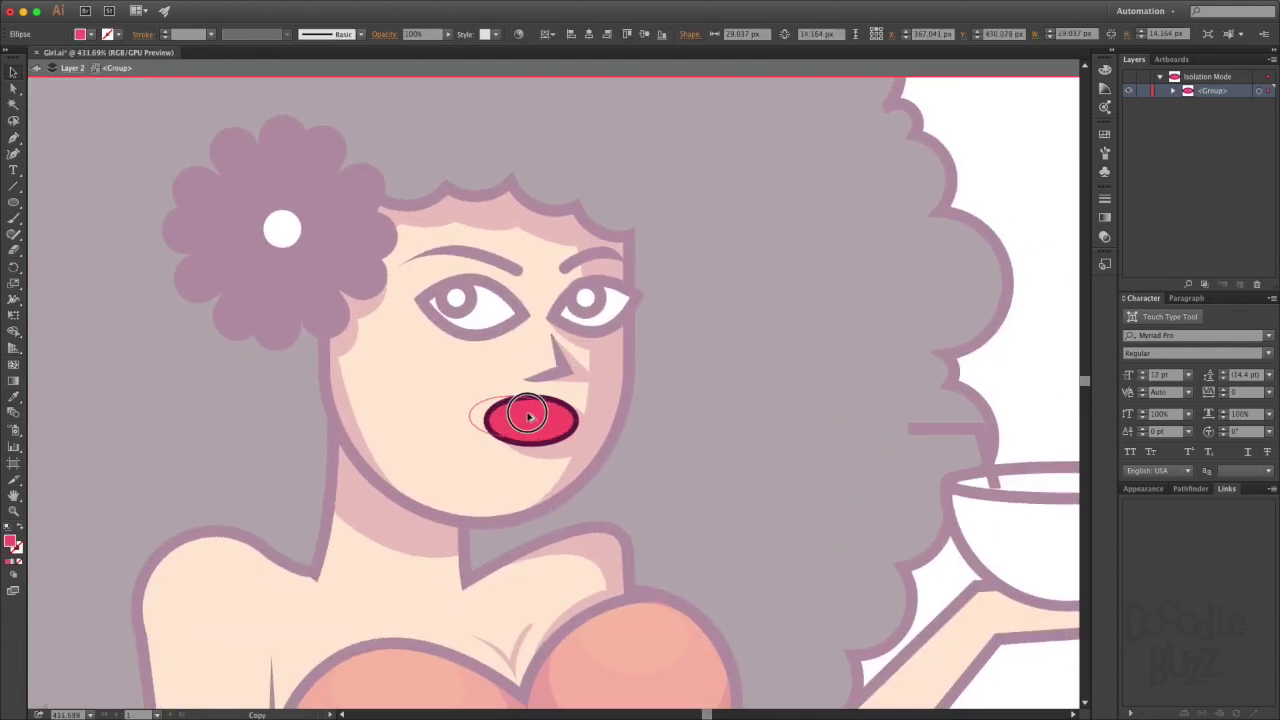
left_click(1105, 264)
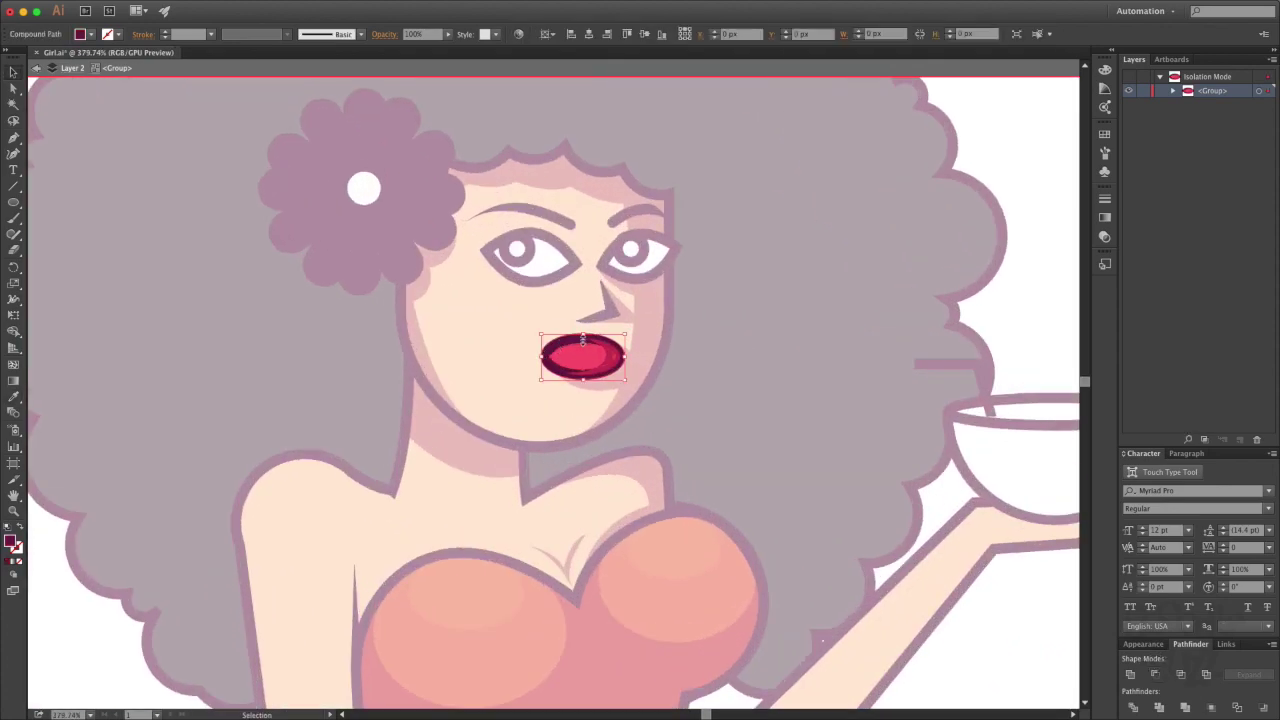
right_click(586, 337)
left_click(857, 451)
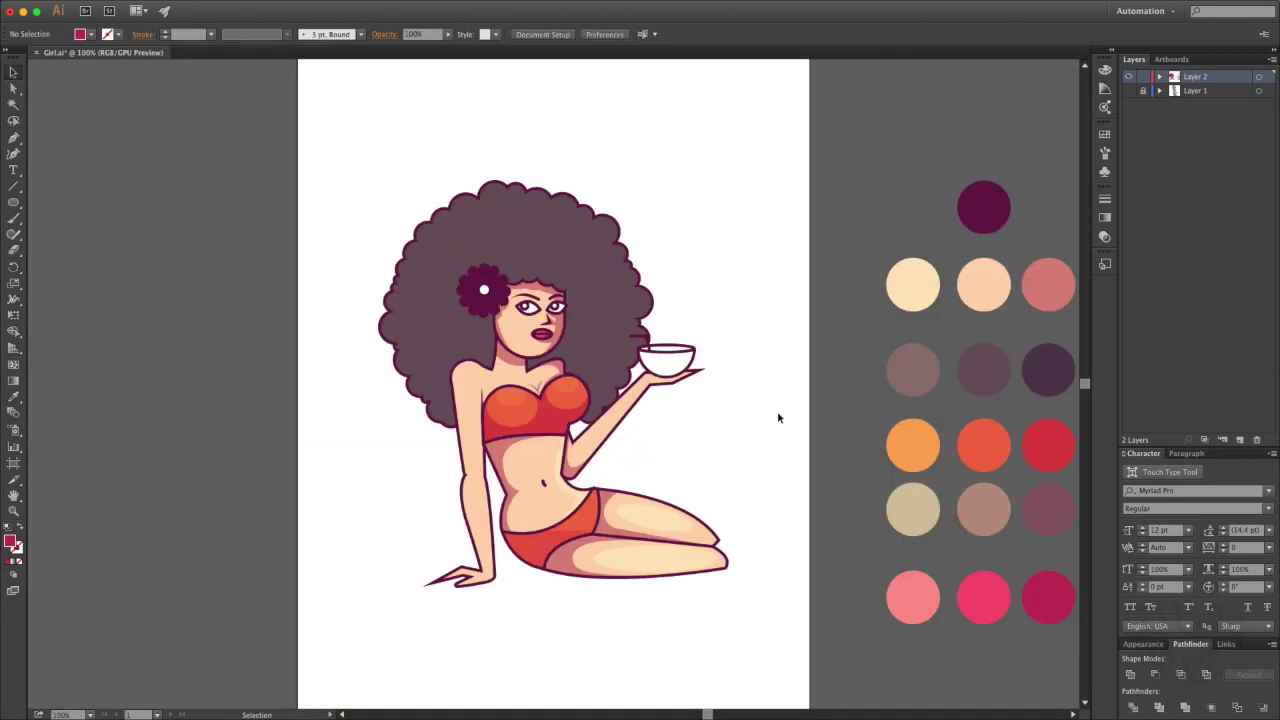
Draw a pale highlight shape from the shoulder down the supporting arm to the wrist.
scroll(596, 413, "up", 3)
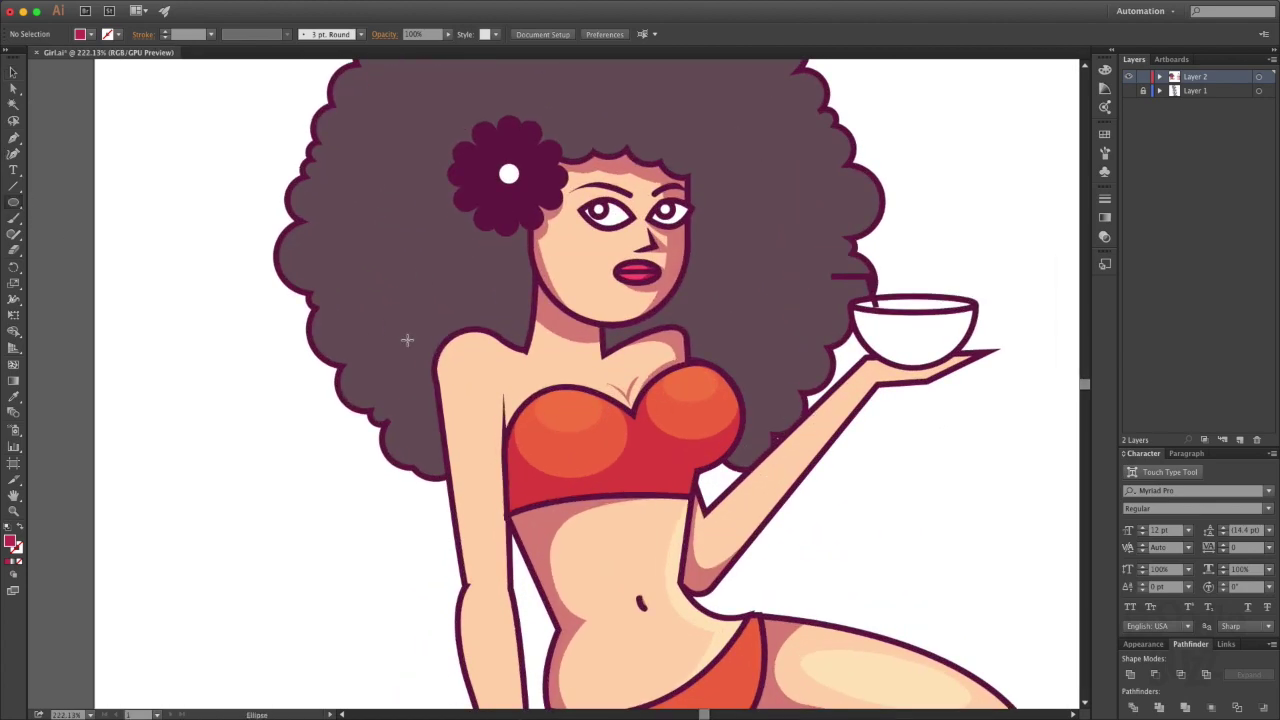
left_click_drag(523, 360, 521, 363)
key("e")
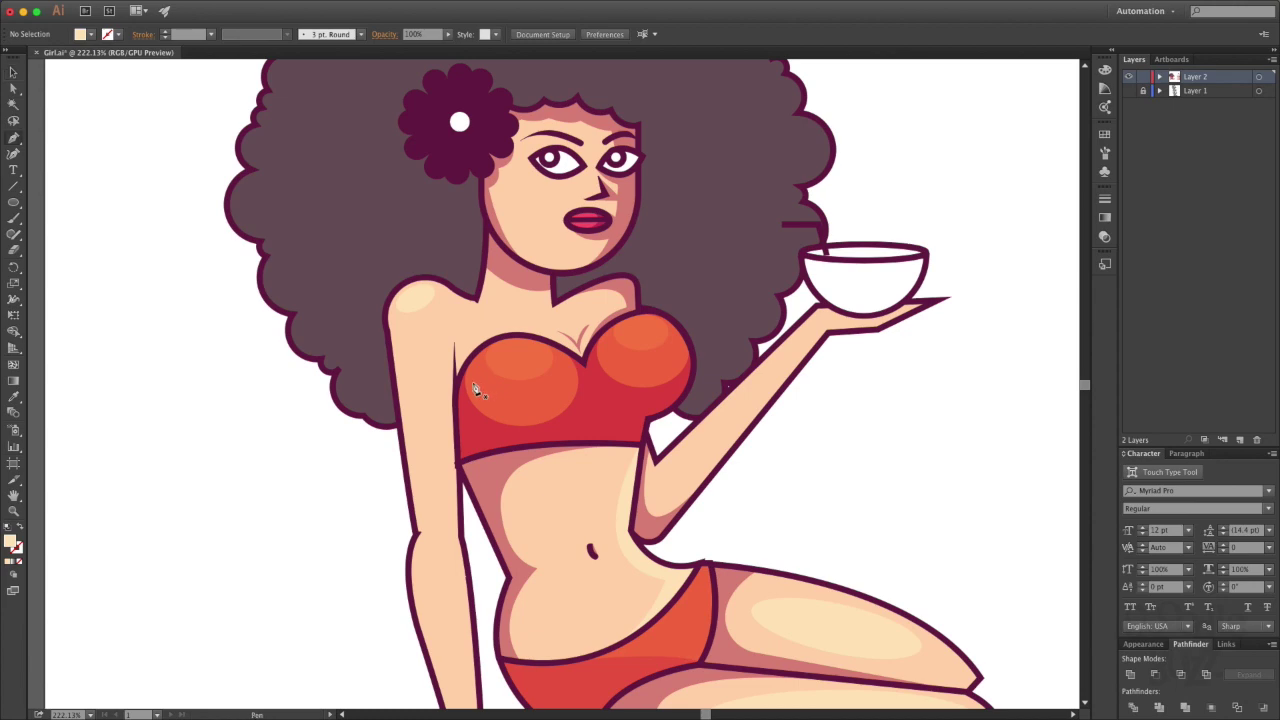
left_click(454, 346)
left_click(450, 526)
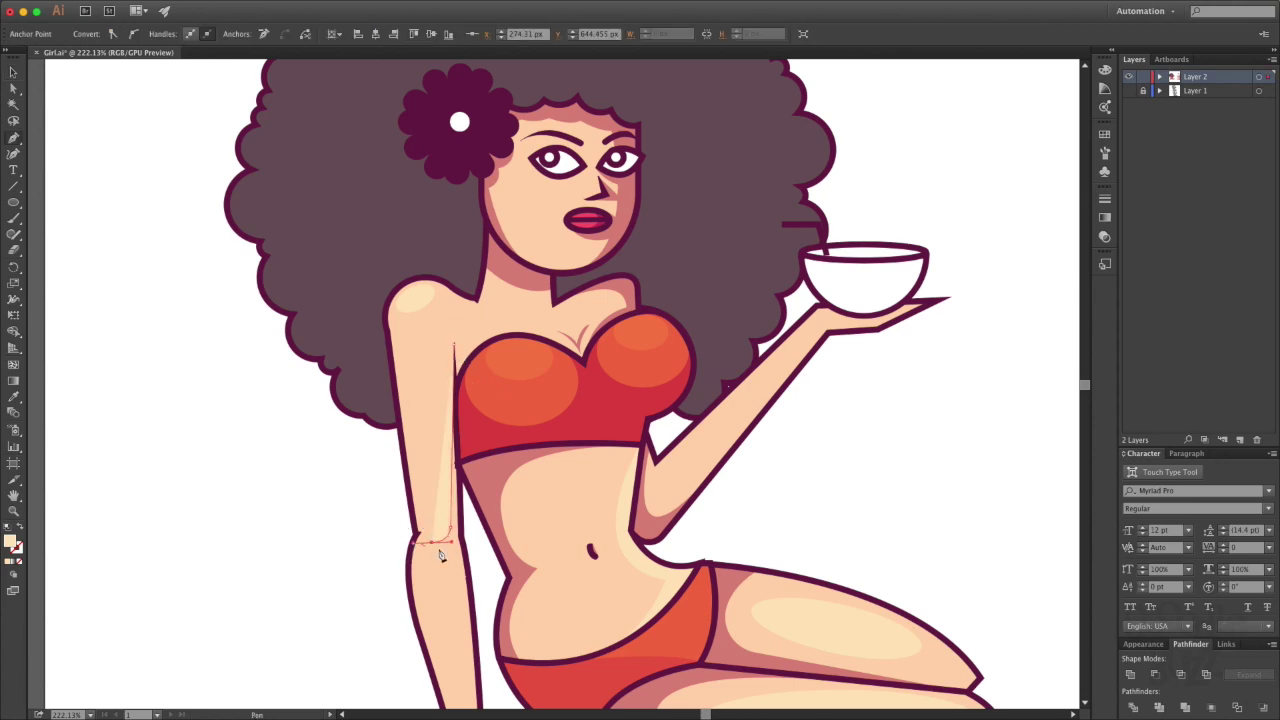
scroll(458, 585, "down", 5)
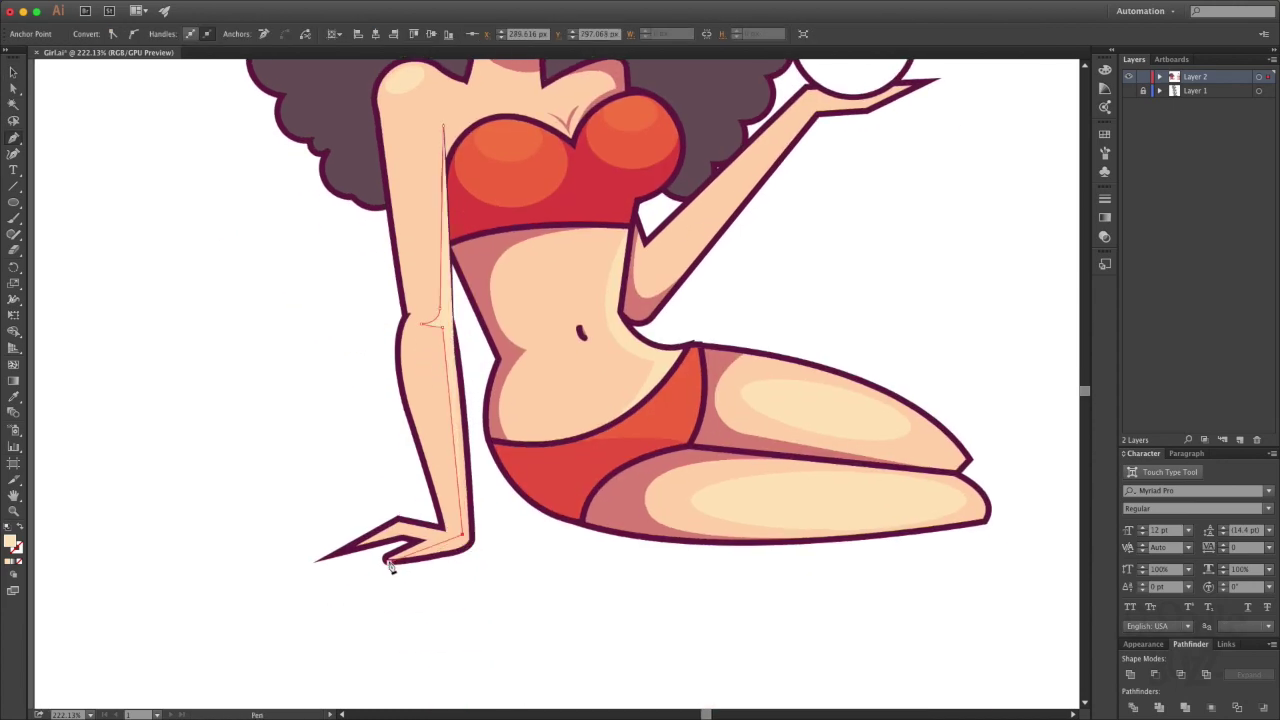
left_click_drag(472, 537, 477, 545)
left_click(20, 531)
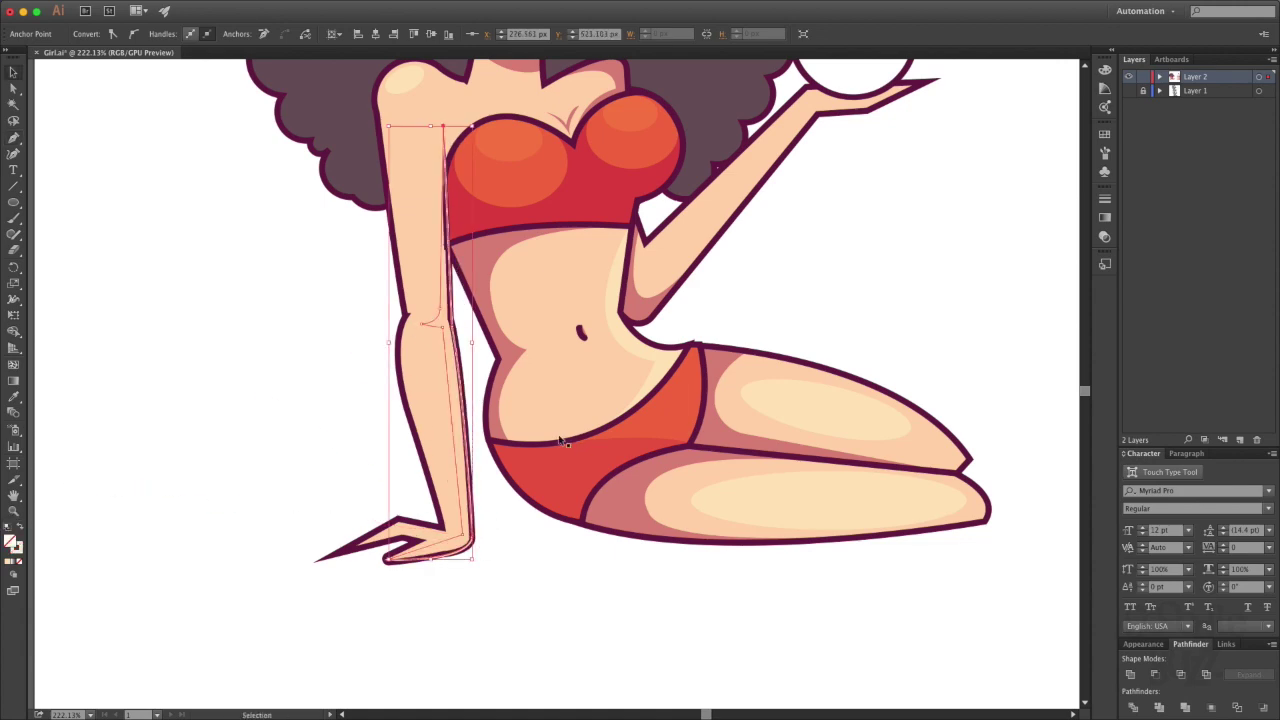
key("v")
left_click(257, 434)
Draw a second shading path along the arm from shoulder to wrist.
scroll(650, 312, "up", 3)
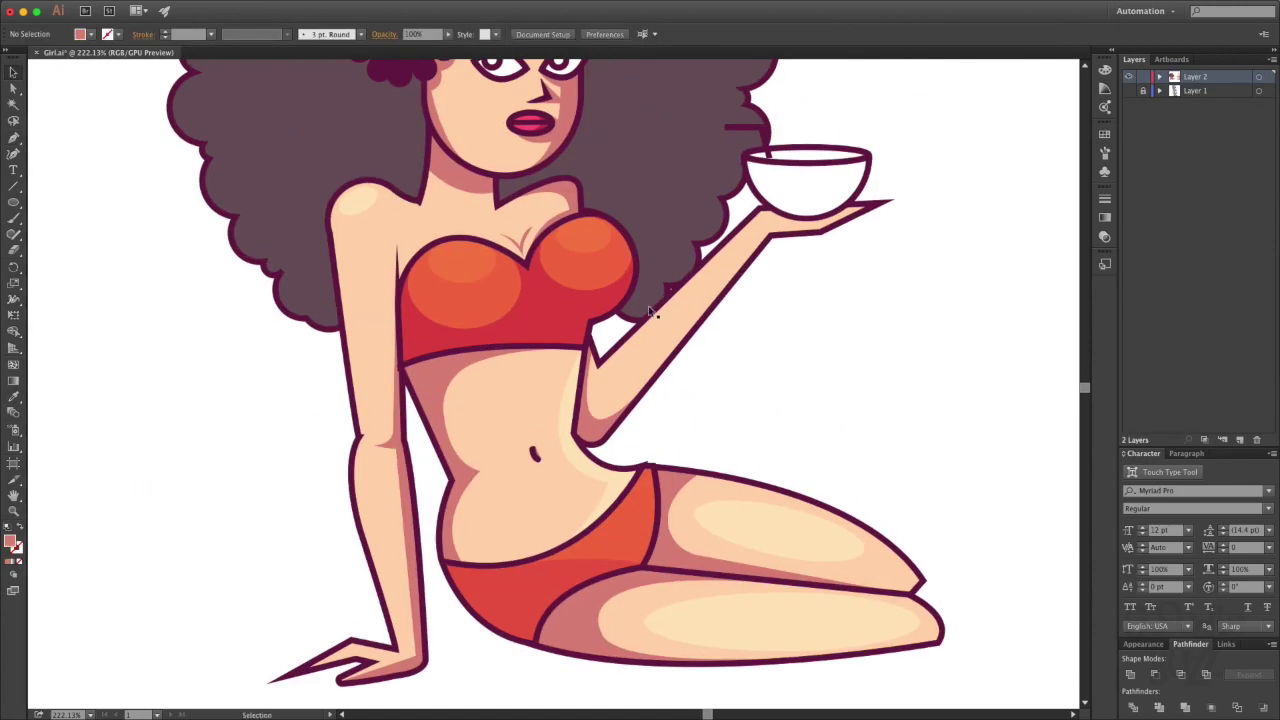
left_click(335, 220)
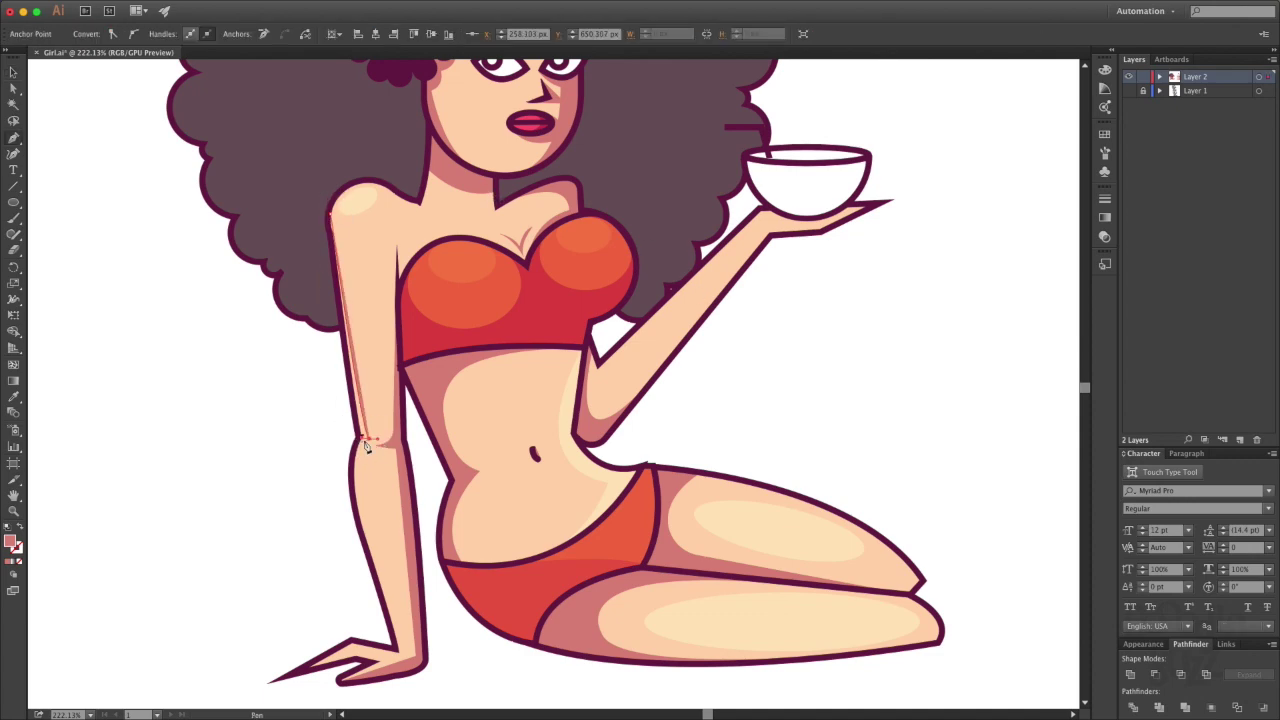
scroll(374, 450, "down", 4)
left_click_drag(371, 484, 405, 652)
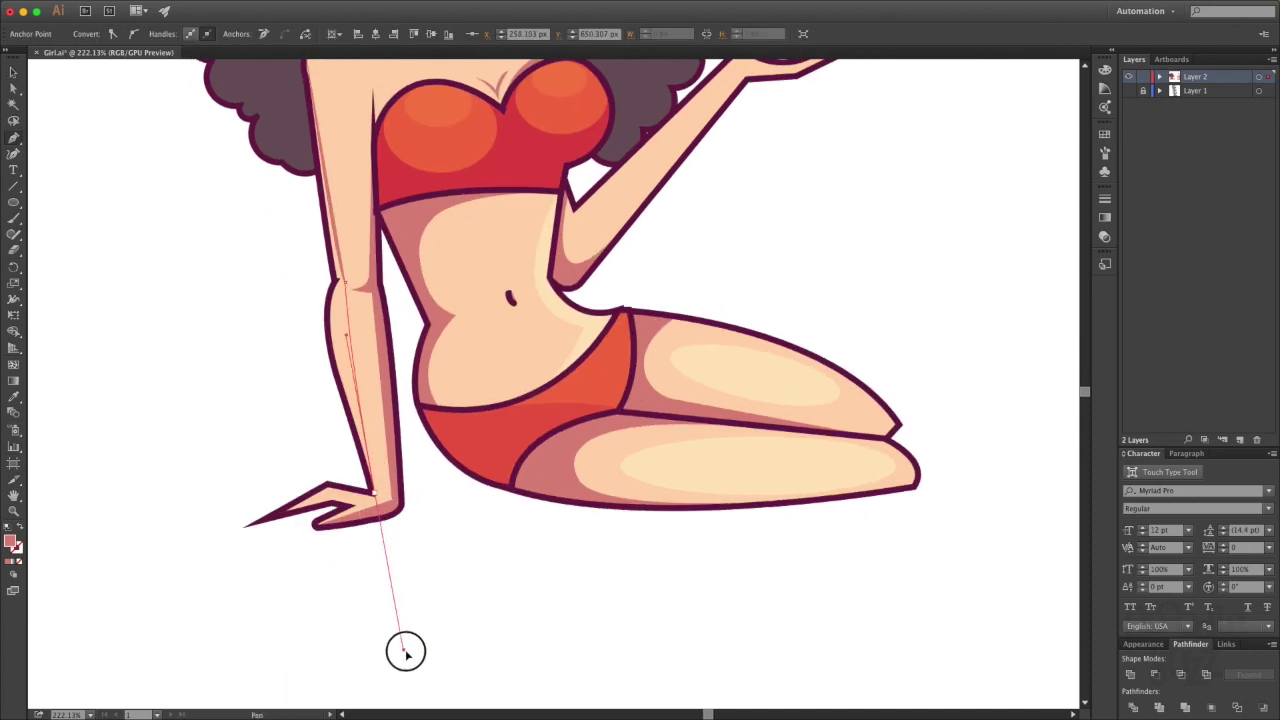
scroll(331, 357, "up", 4)
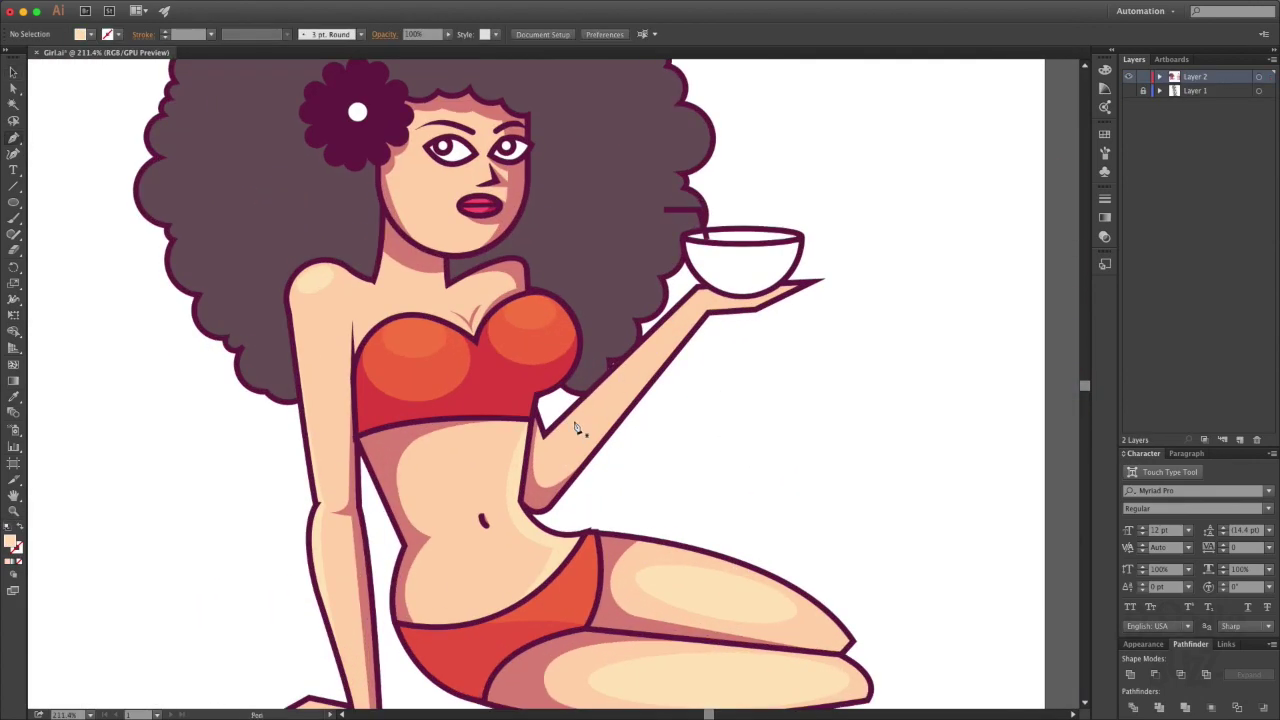
Add a shading shape on the raised arm from the hand down toward the armpit.
left_click(703, 294)
left_click_drag(805, 287, 878, 233)
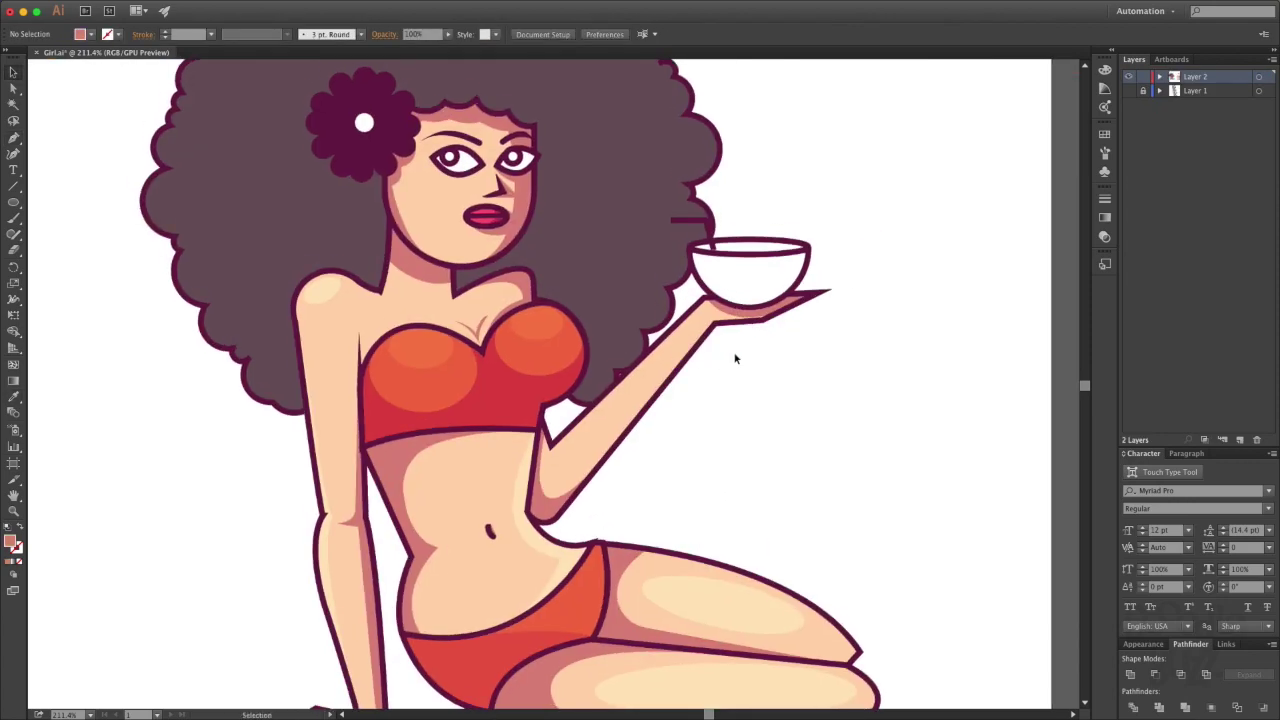
left_click(705, 308)
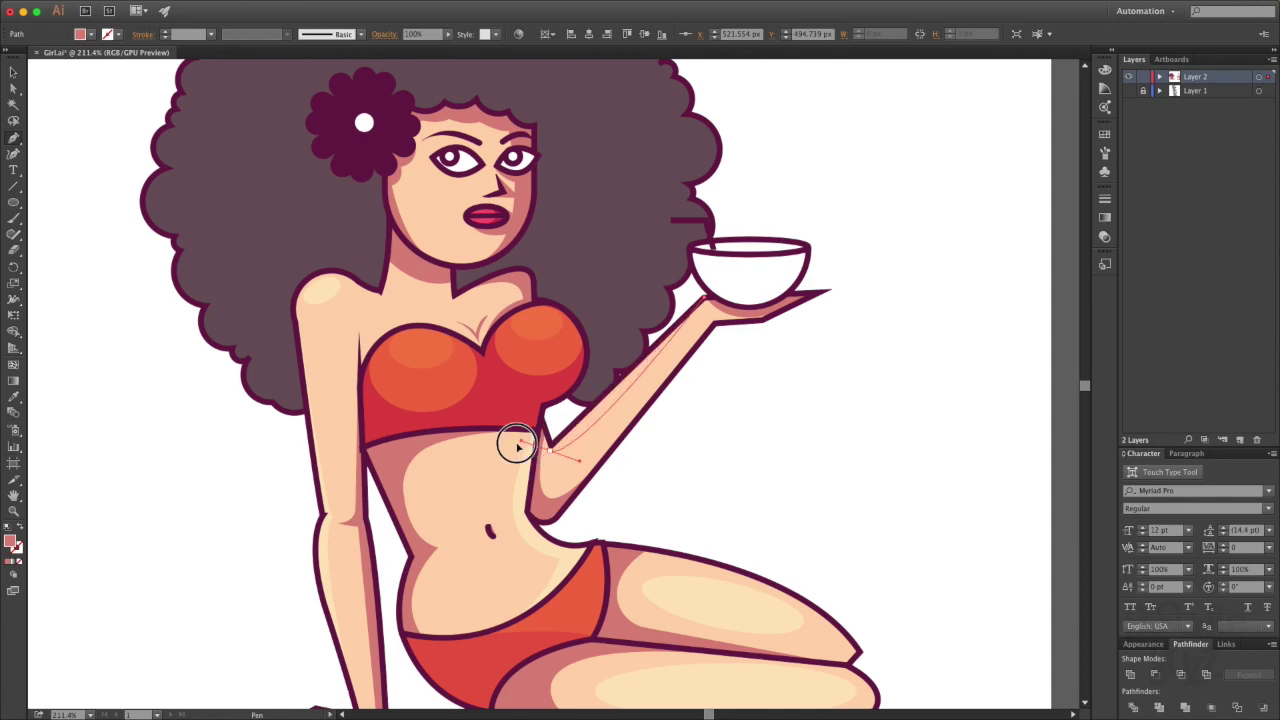
left_click_drag(517, 446, 519, 437)
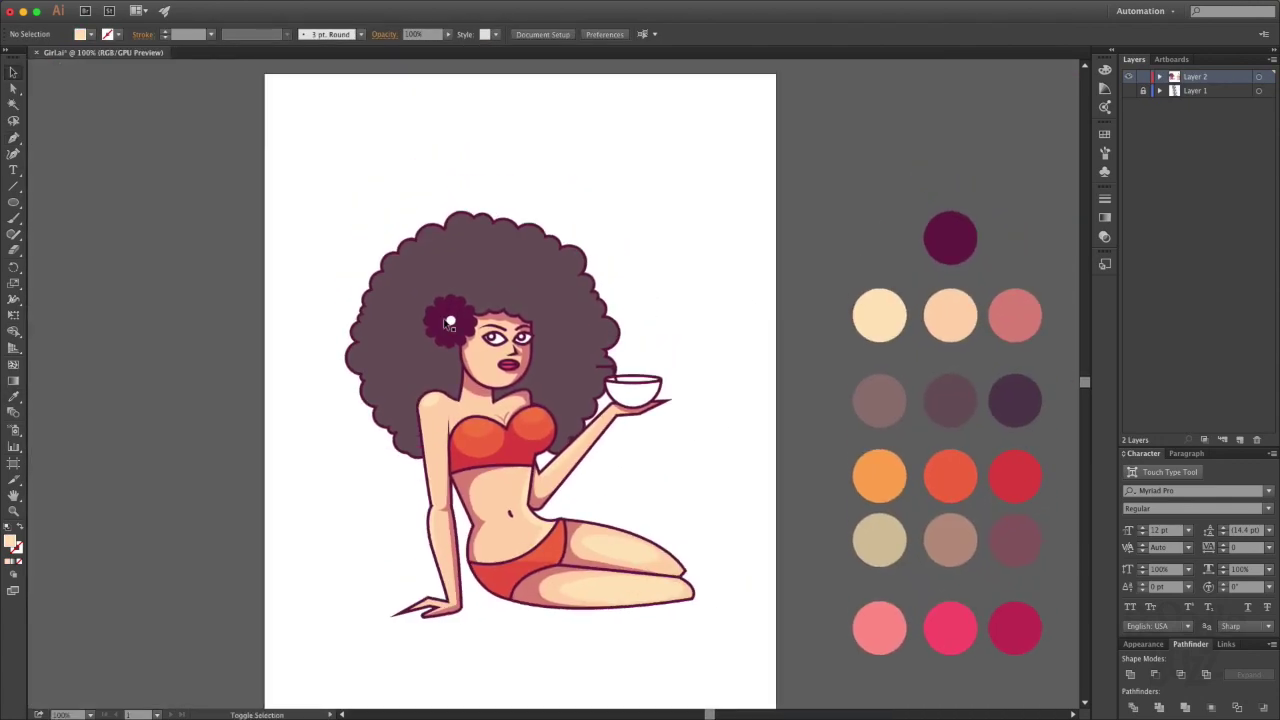
Fill the hair flower with the pink swatch colour.
left_click(480, 292)
scroll(636, 397, "up", 5)
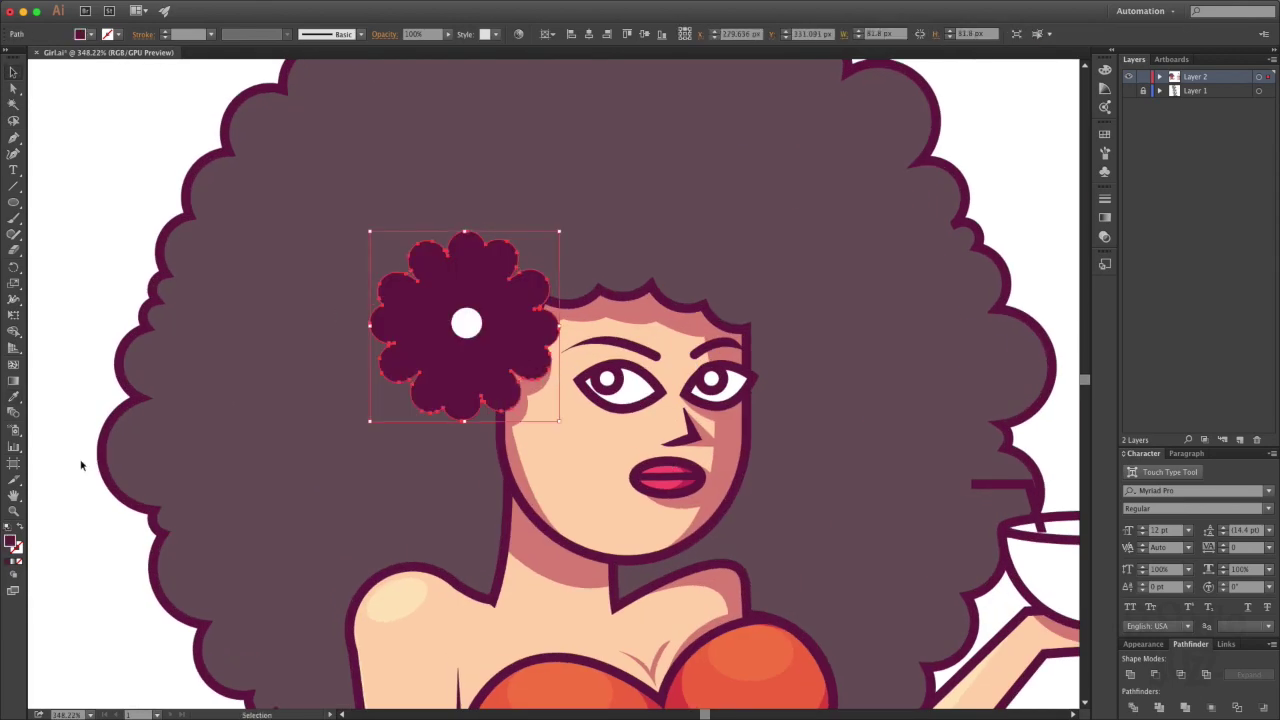
key("i")
left_click(578, 407)
key("v")
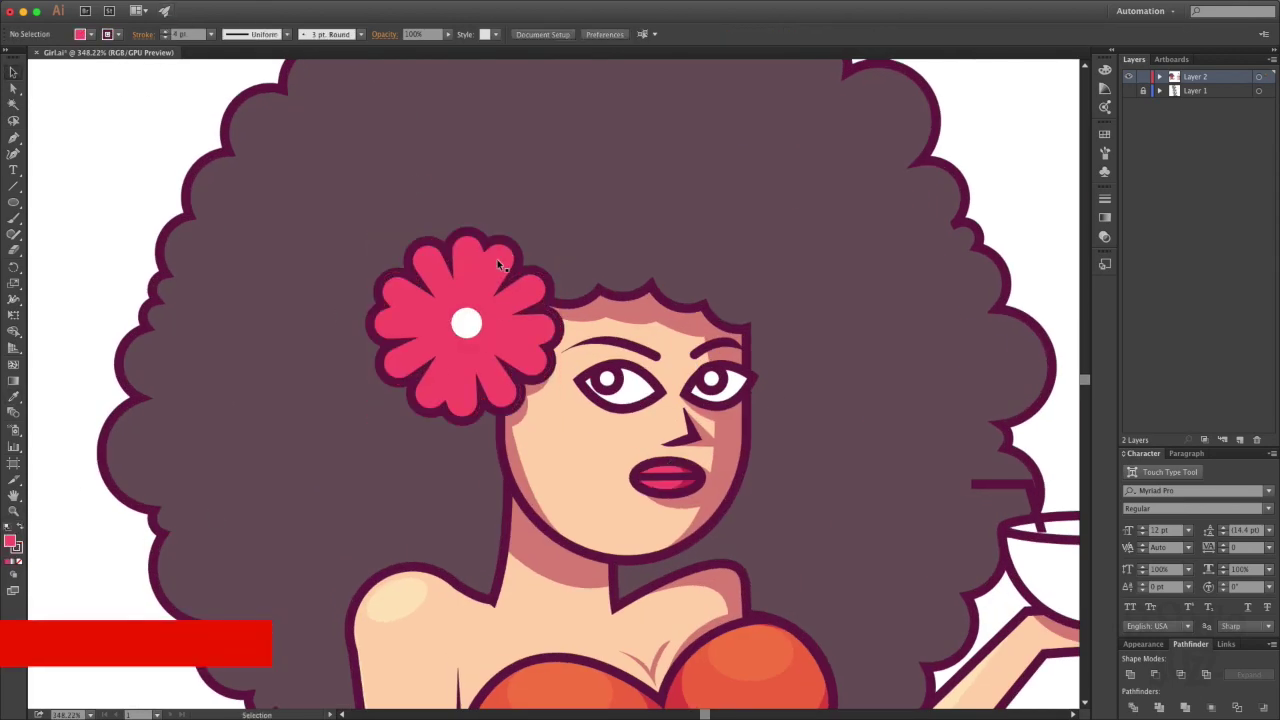
Expand the flower and edit its group in isolation to add petal shading.
left_click(180, 7)
left_click(195, 141)
left_click(674, 434)
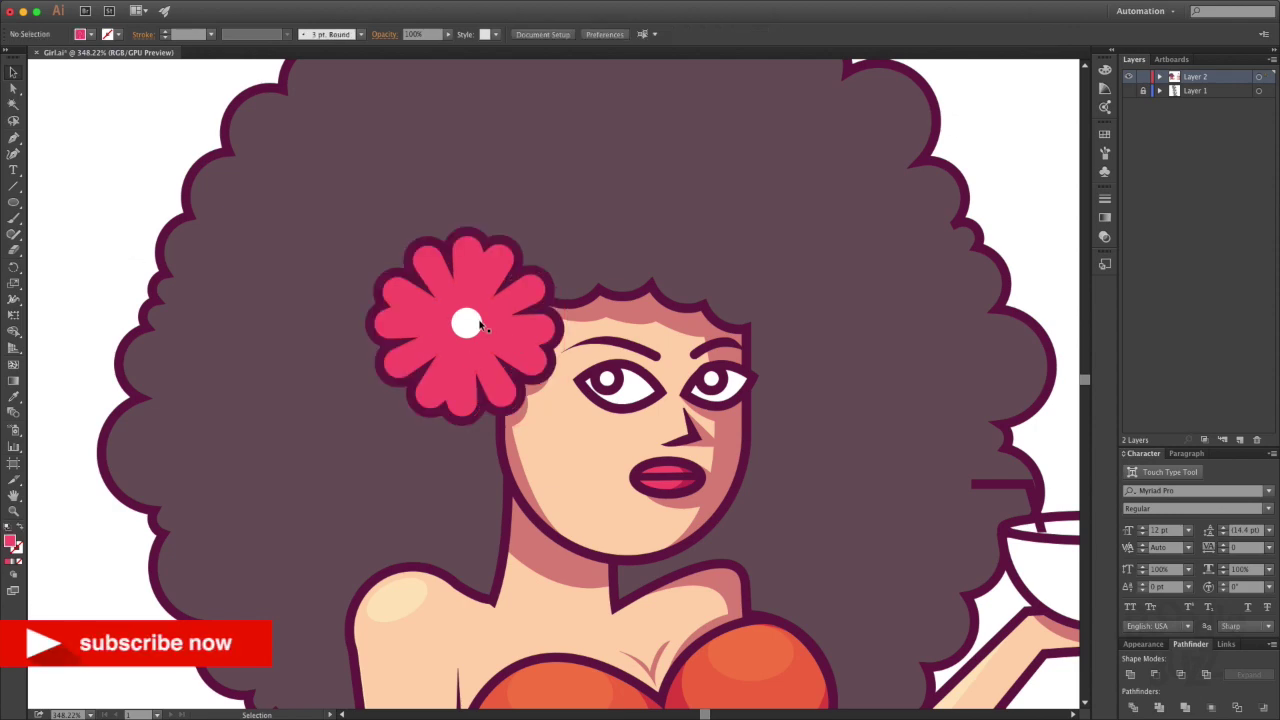
left_click(109, 286)
left_click(465, 279)
double_click(465, 279)
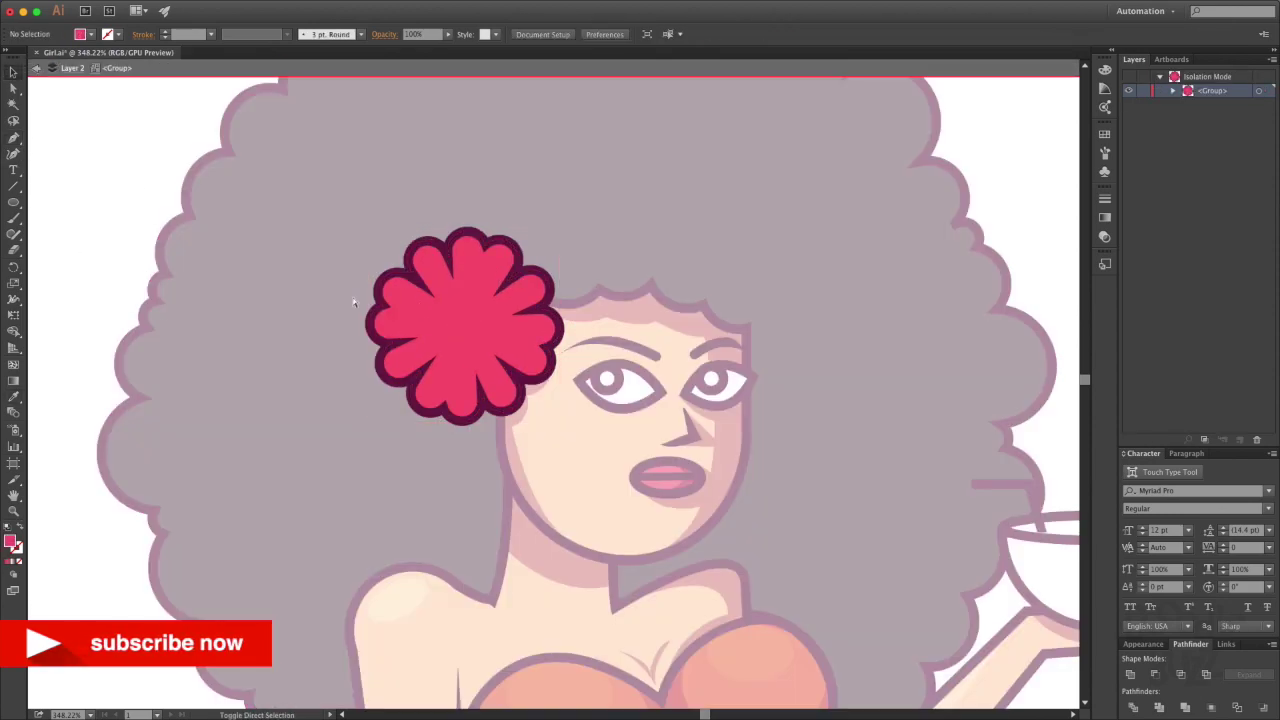
double_click(527, 470)
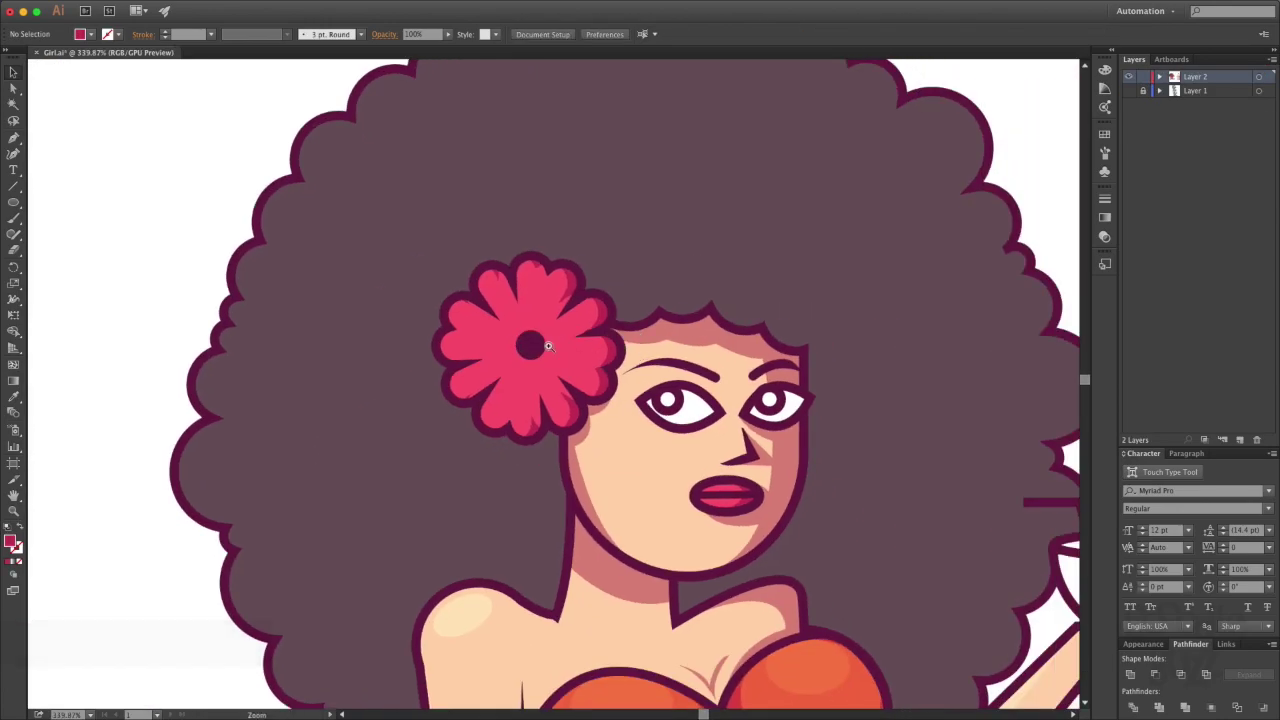
Draw a thin dark line radiating from the flower centre into the right petals.
left_click(548, 346)
key("p")
left_click(655, 386)
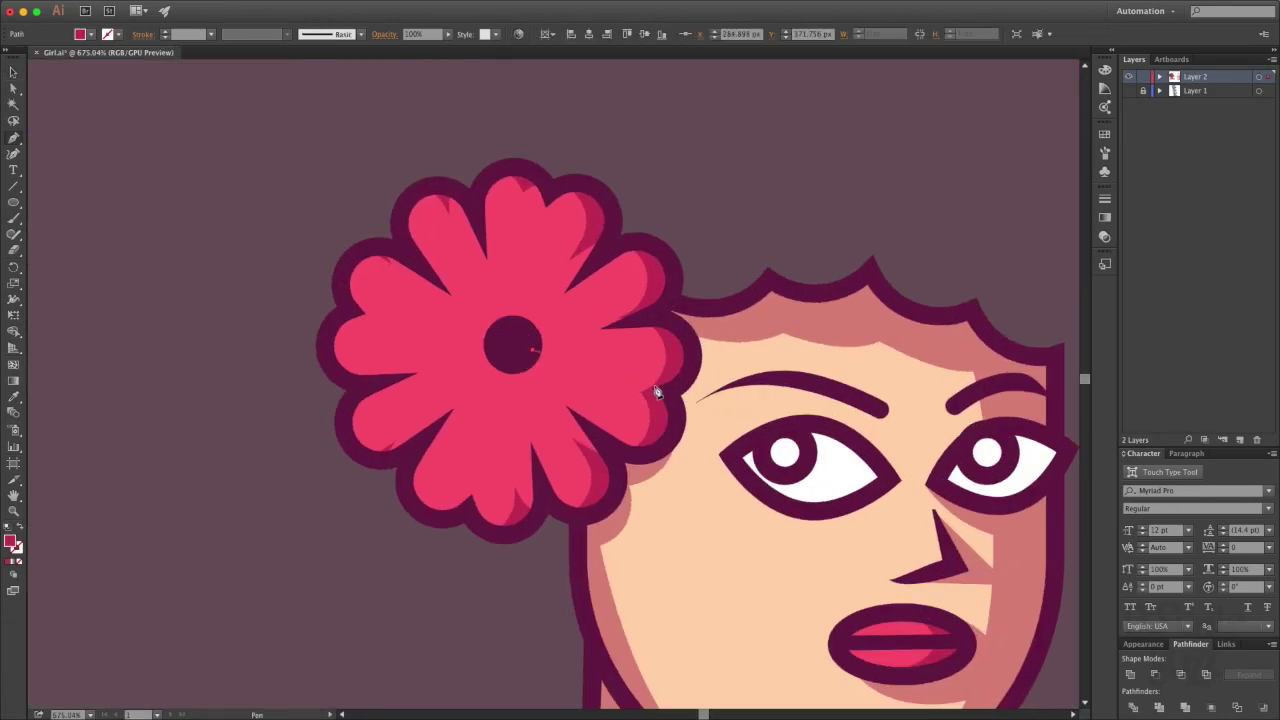
left_click(530, 352)
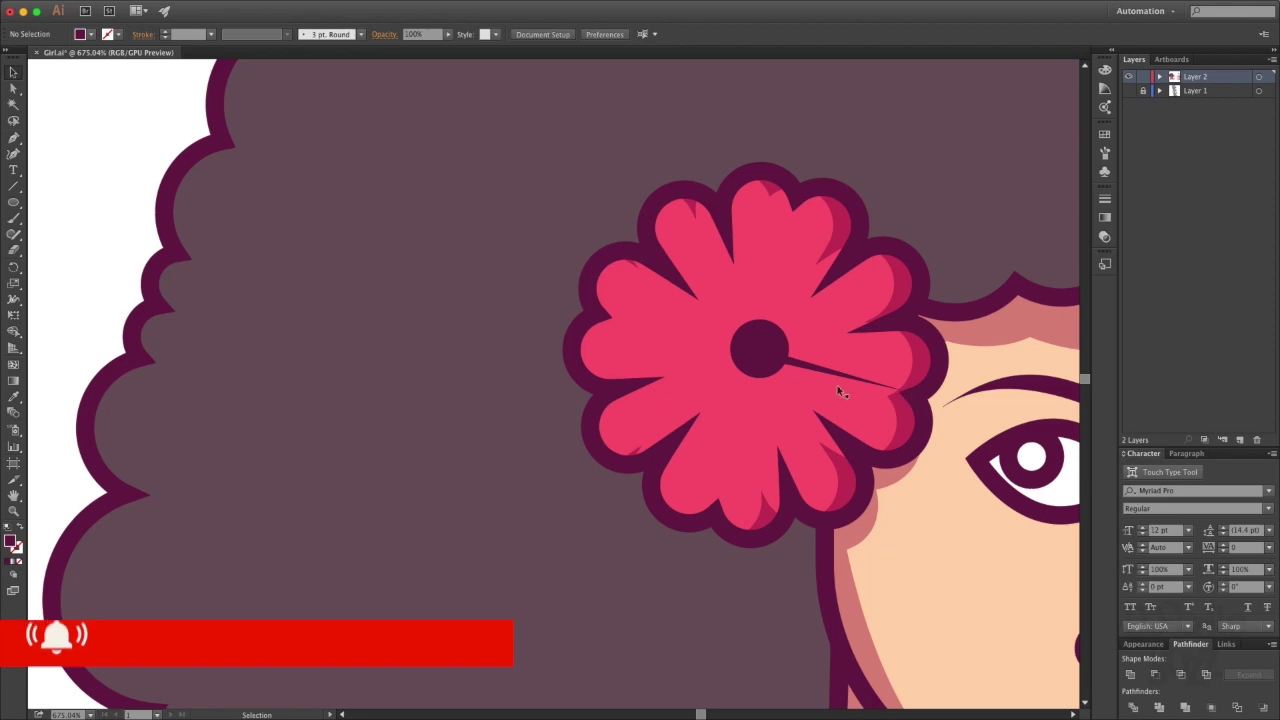
Pen-draw tapered dark lines from the flower centre, downward and down-left between petals.
key("p")
left_click(771, 365)
left_click(776, 436)
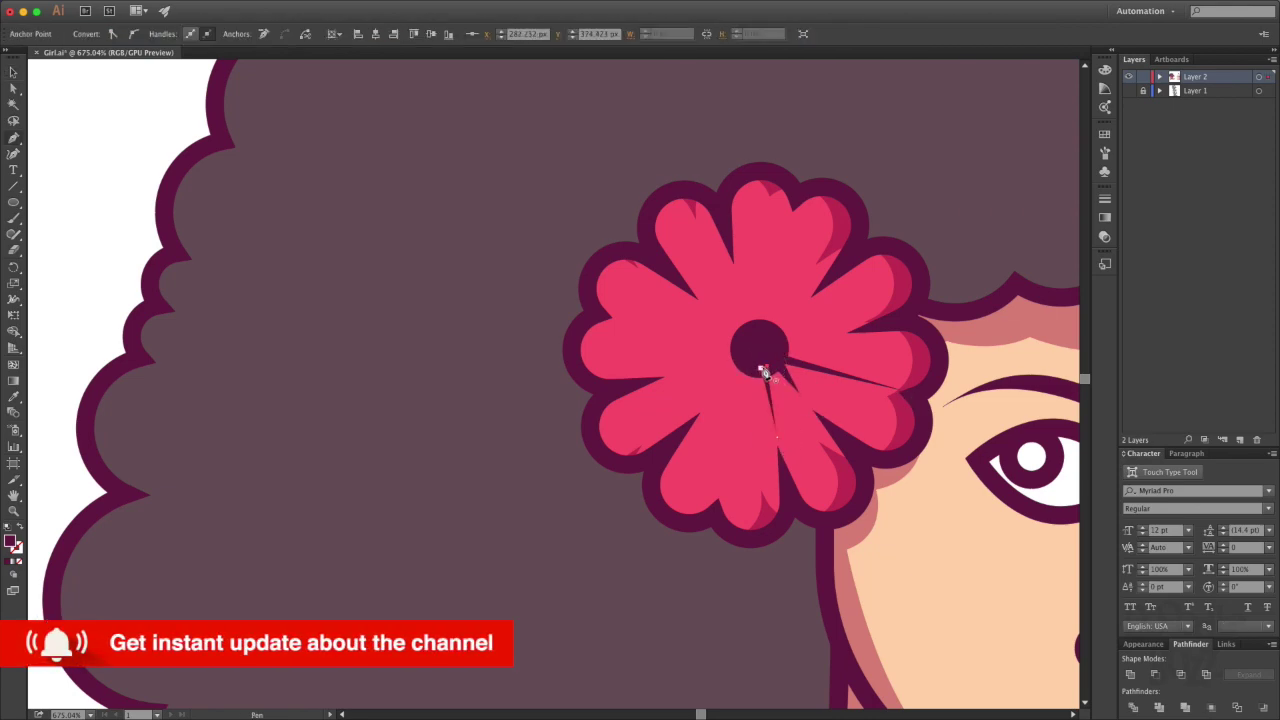
left_click(726, 472)
left_click(709, 401)
left_click(750, 347)
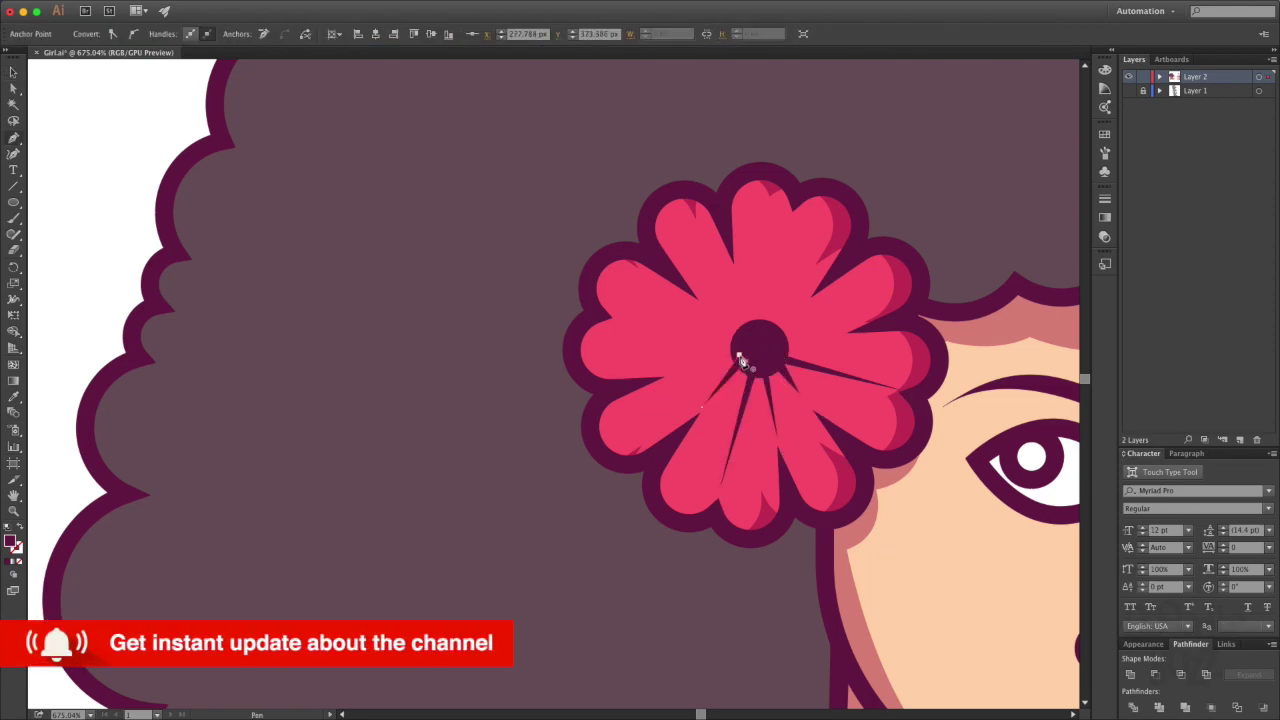
left_click(747, 347)
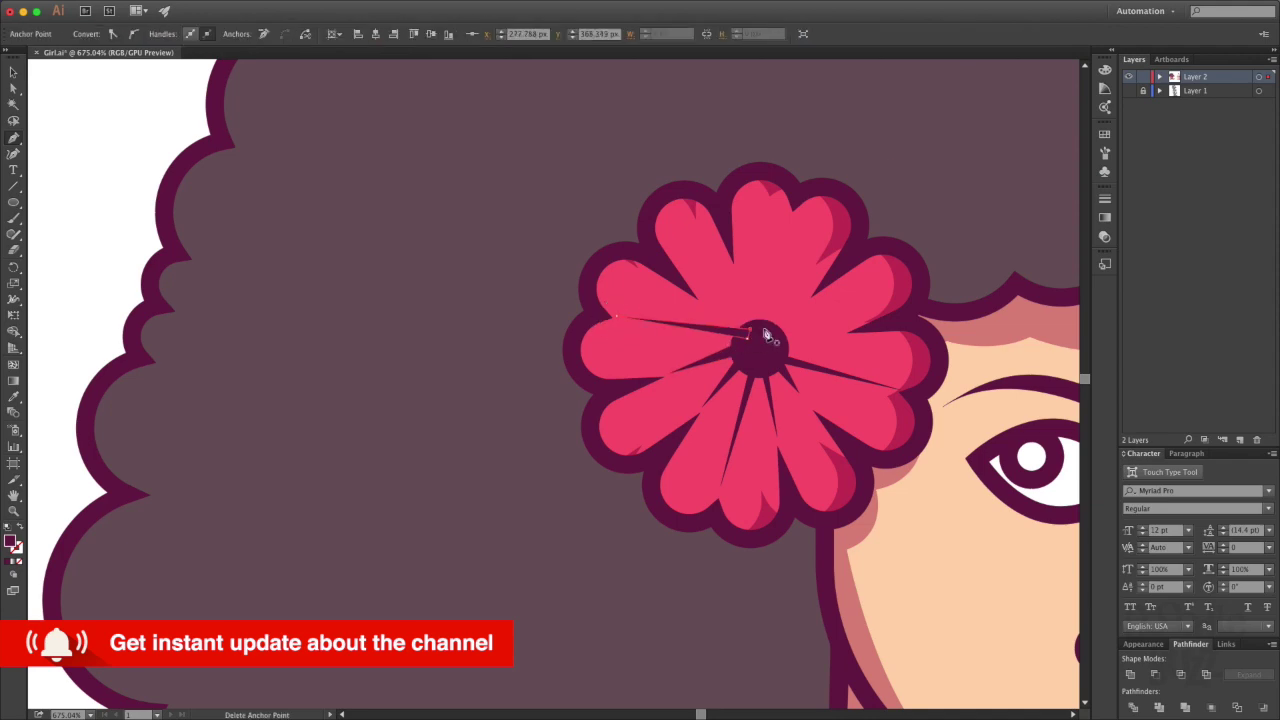
Add the remaining up-left tapered lines, closing each back at the flower centre.
left_click(762, 333)
left_click(703, 297)
left_click(752, 328)
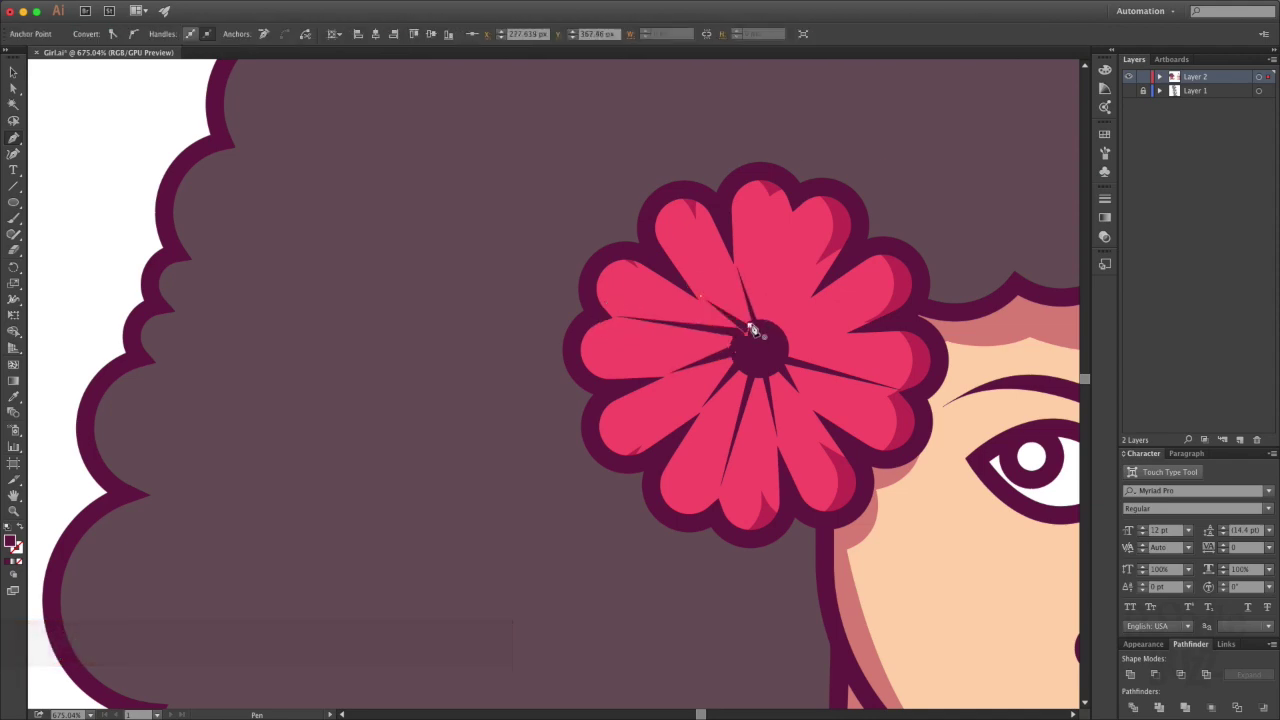
left_click(773, 340)
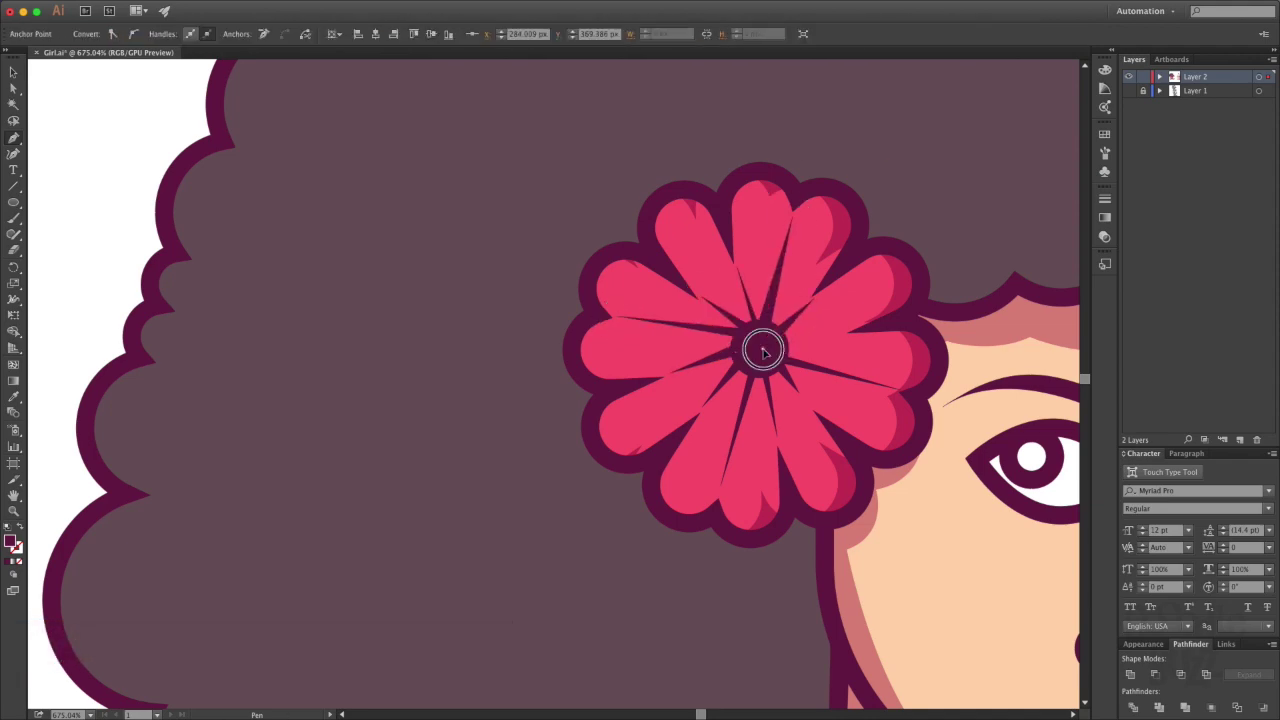
key("v")
key("ctrl+0")
Inspect the flower paths in Outline view and adjust the flower's stacking order.
left_click(655, 301, "ctrl")
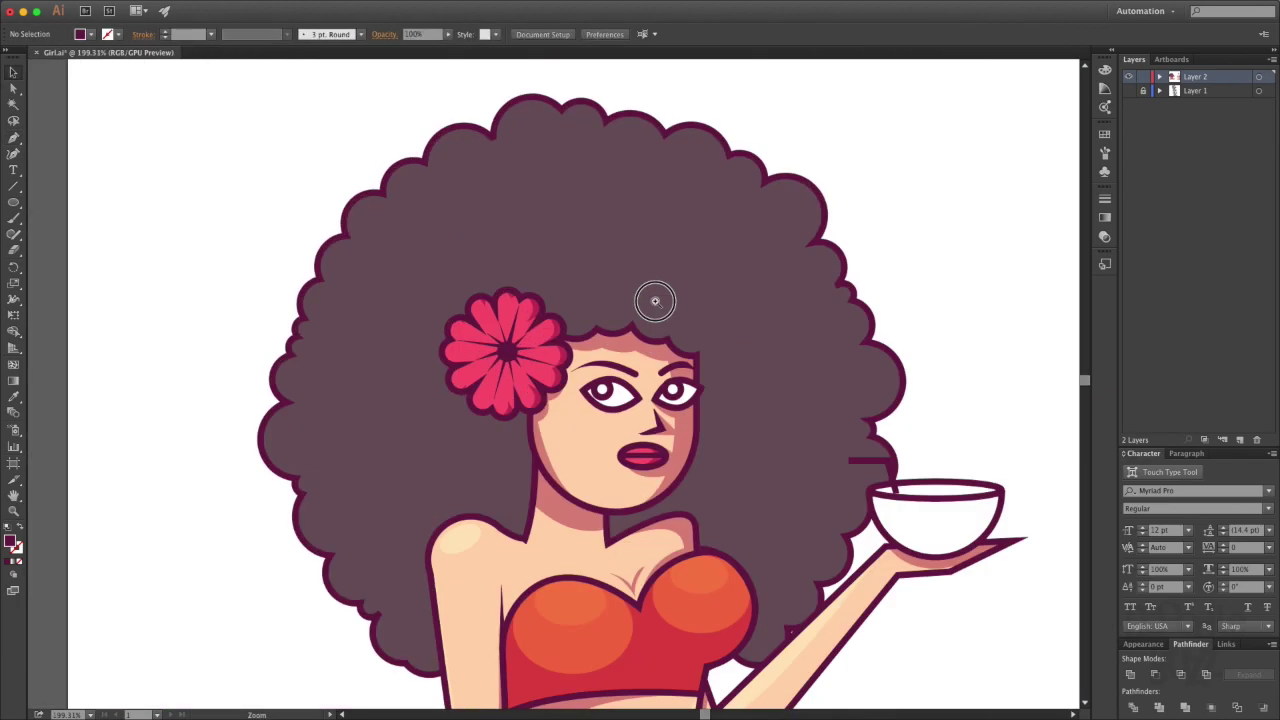
left_click(655, 301, "ctrl")
left_click(648, 362)
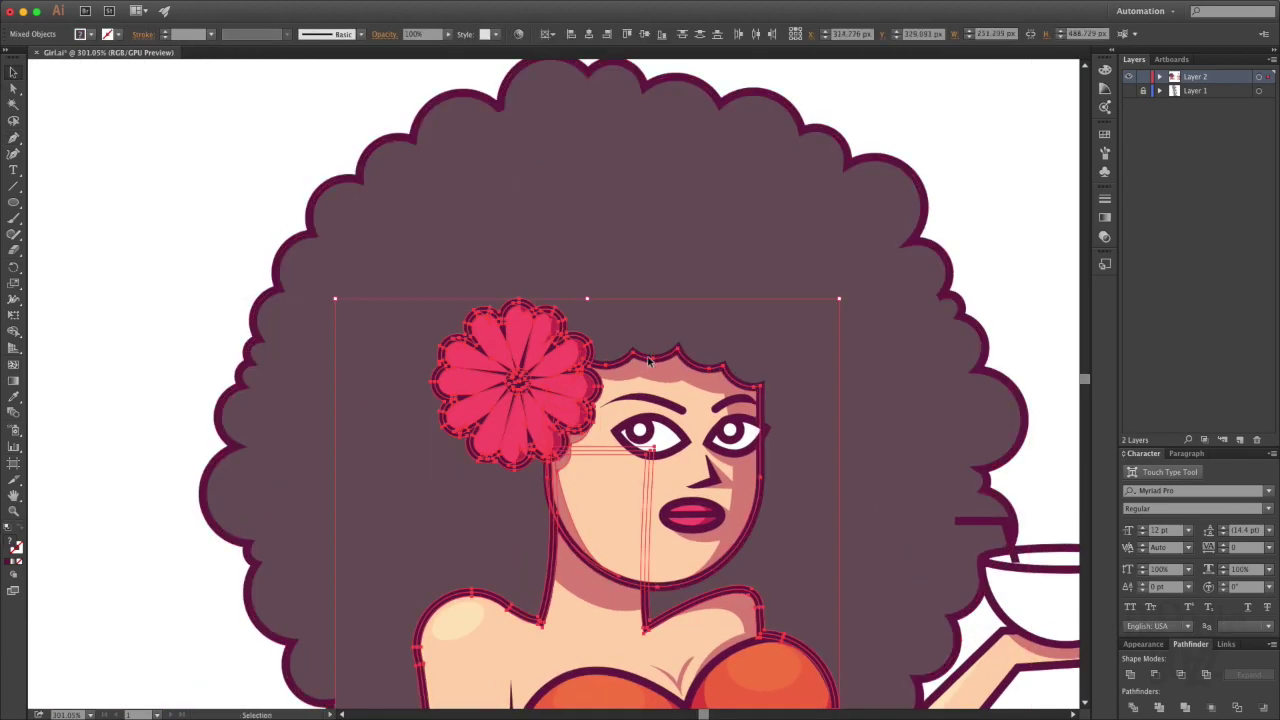
key("ctrl+y")
key("a")
left_click(447, 421)
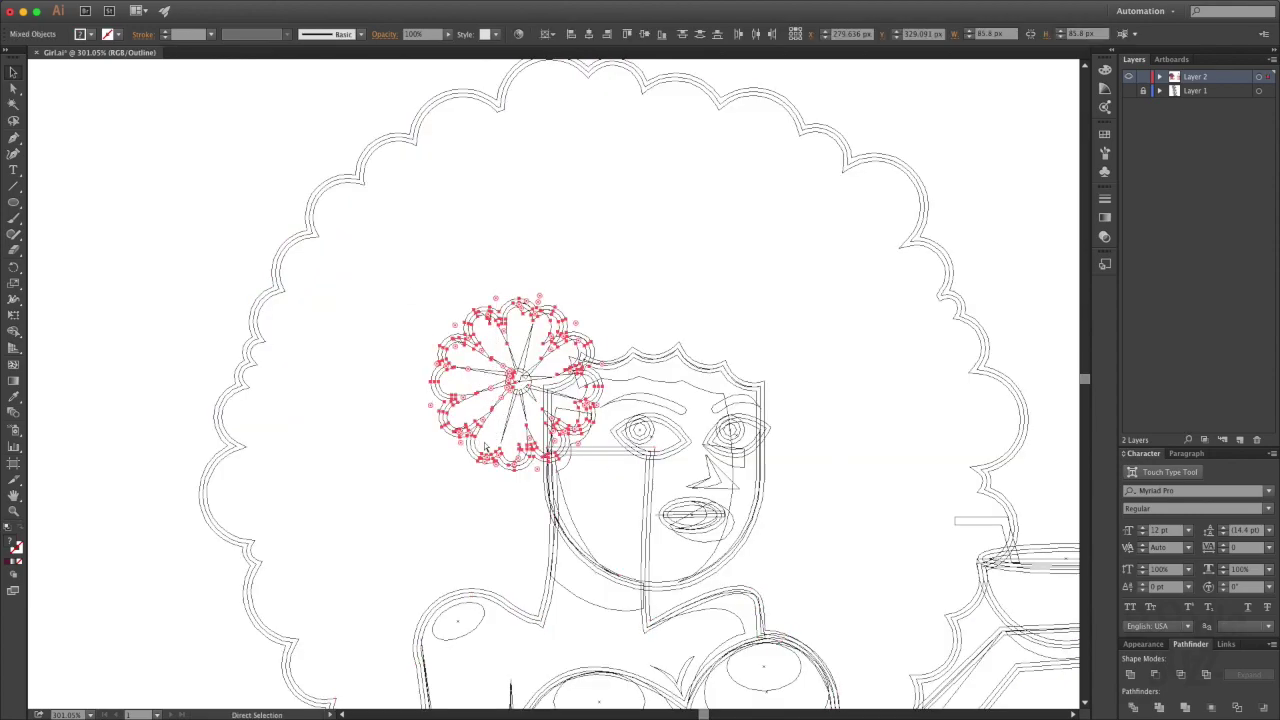
key("ctrl+y")
key("ctrl+y")
key("ctrl+y")
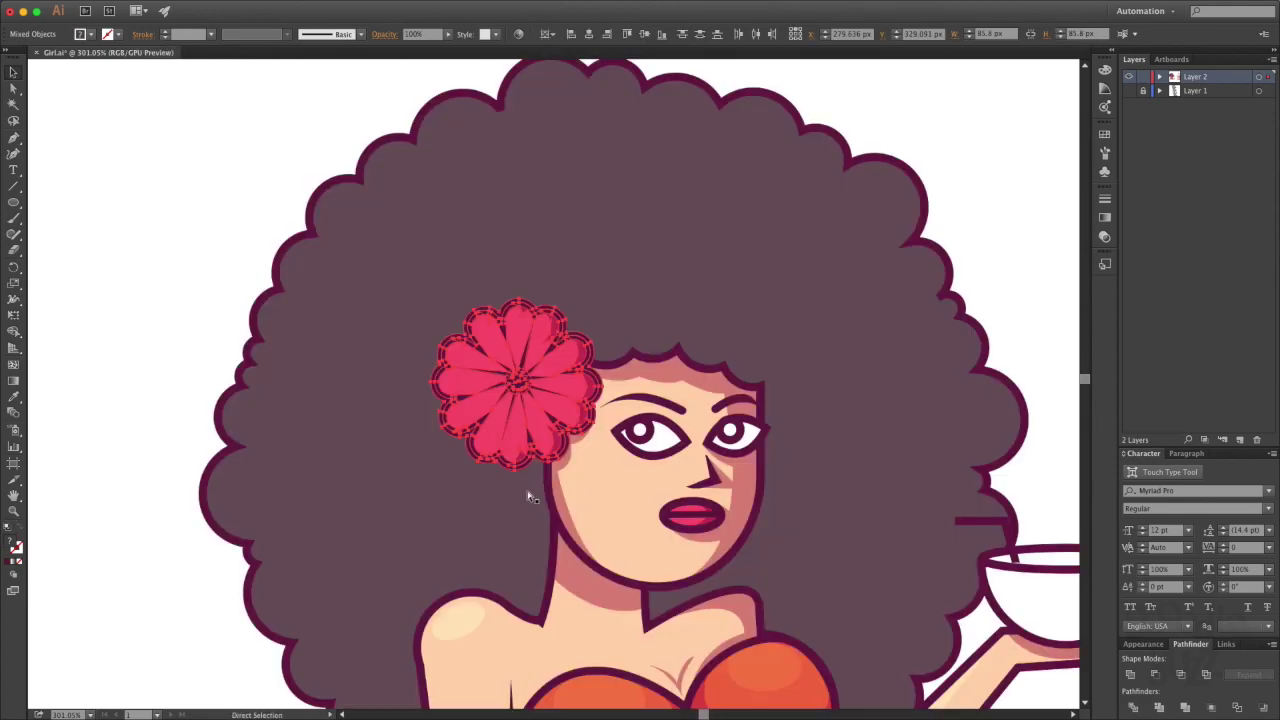
key("ctrl+shift+bracketleft")
key("ctrl+shift+bracketright")
left_click(236, 284)
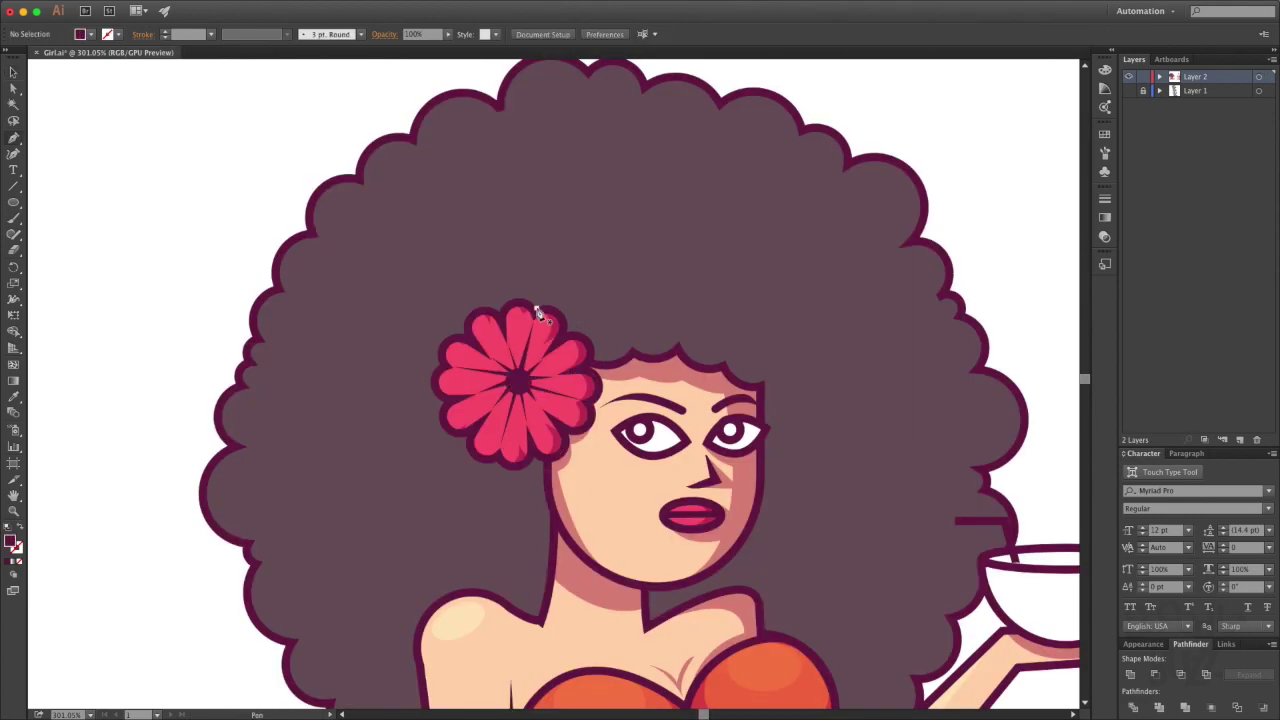
Draw the dark maroon shadow shape on the hair behind the flower's upper right edge.
left_click(577, 322)
key("v")
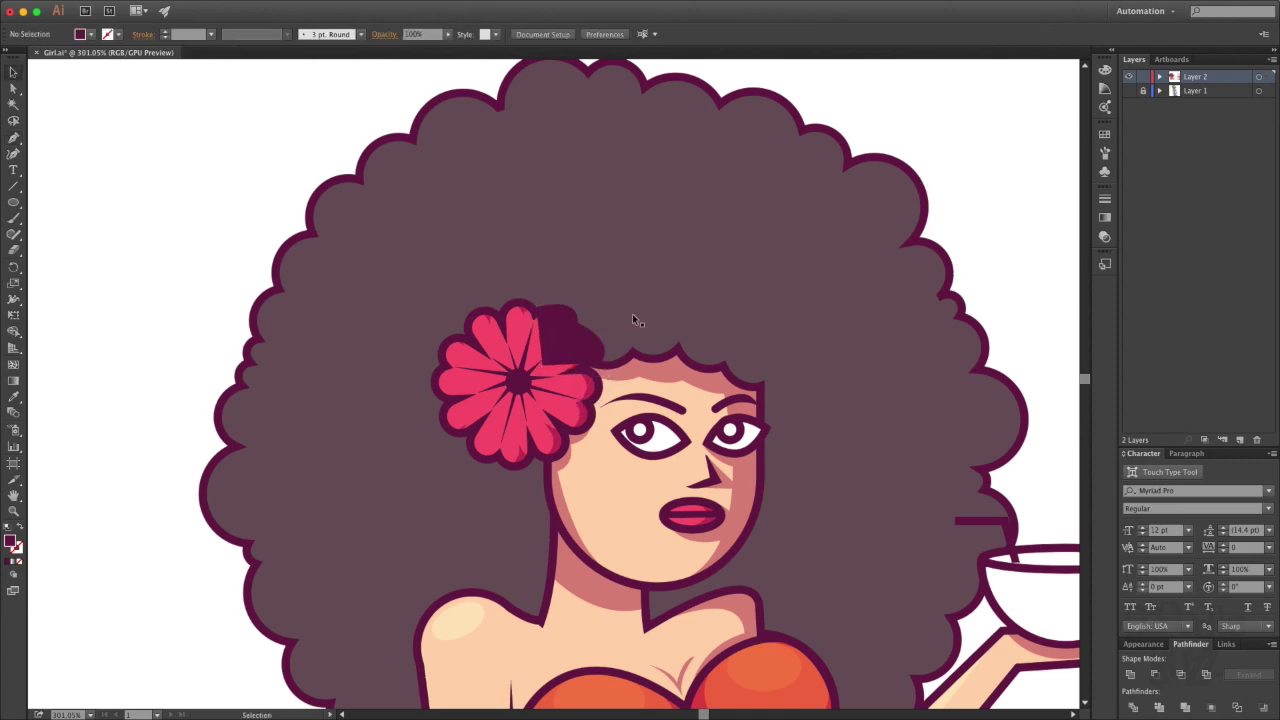
key("ctrl+0")
key("ctrl+equal")
right_click(484, 316)
Bring the flower in front of the hair and isolate the bowl group for editing.
left_click(655, 420)
key("ctrl+1")
left_click(909, 226)
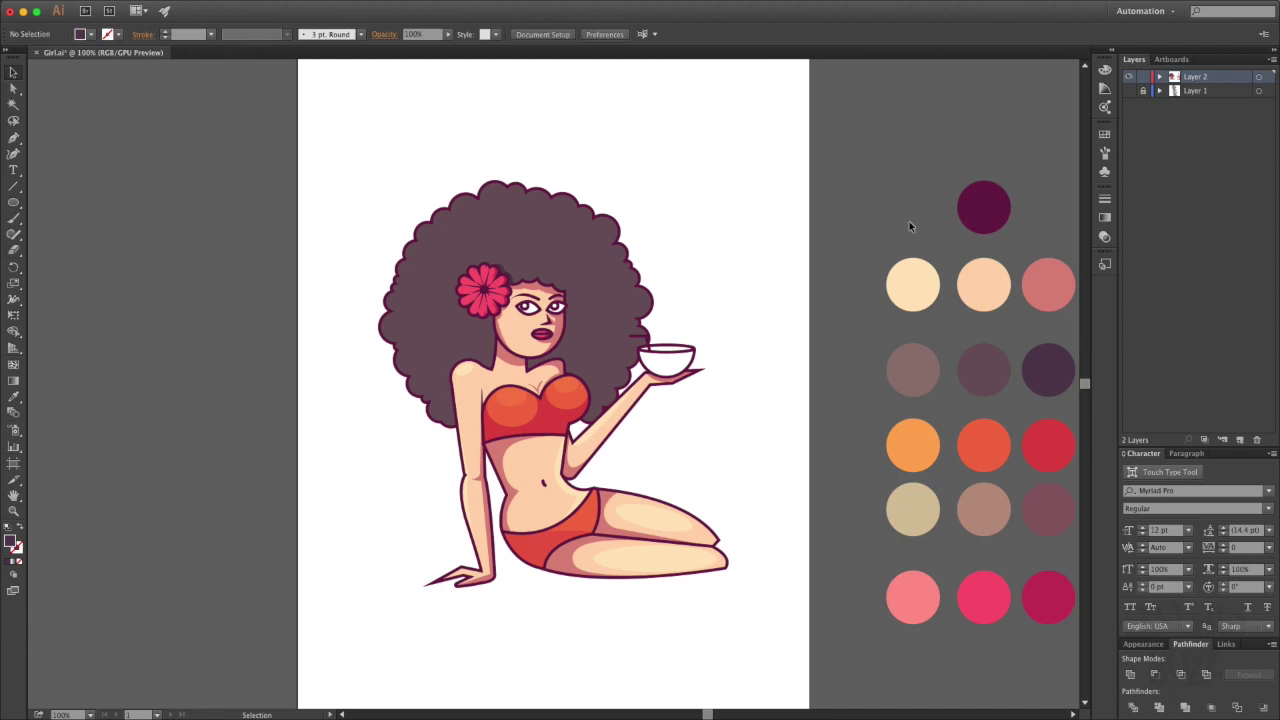
left_click_drag(751, 380, 800, 380)
double_click(405, 378)
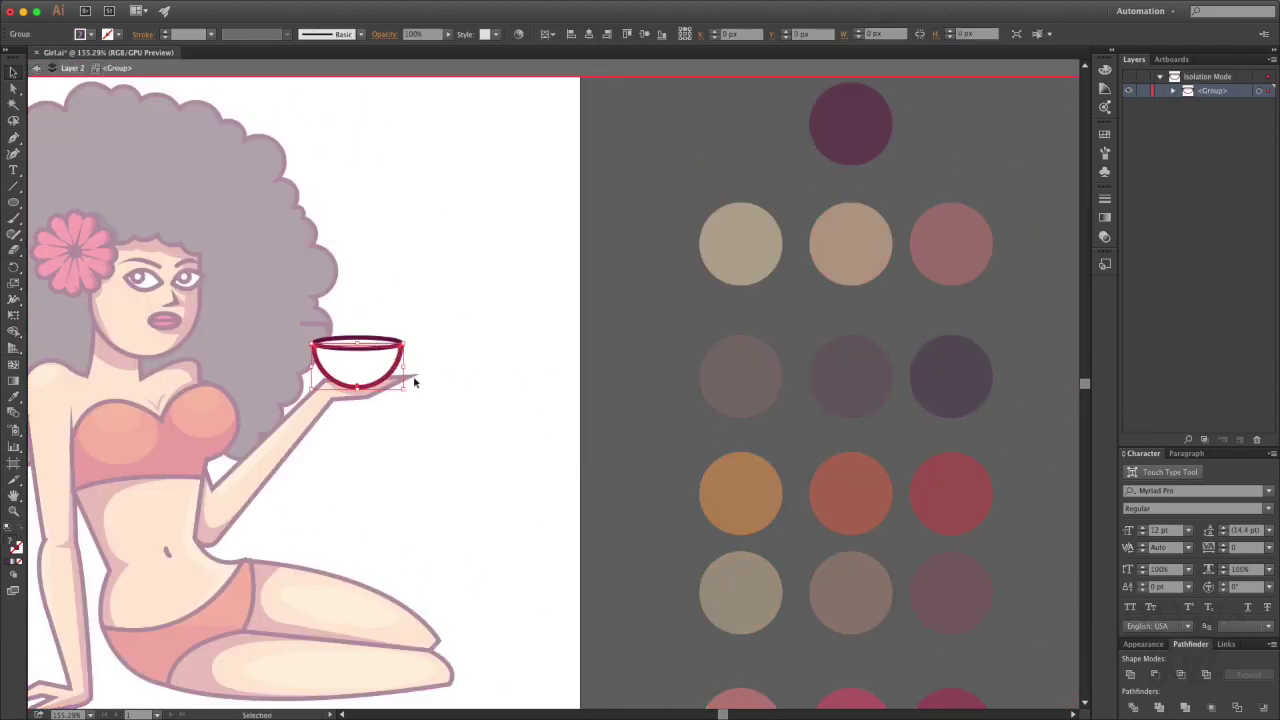
Fill the bowl with the brown swatch colour.
left_click(925, 590)
scroll(380, 363, "up", 2)
key("v")
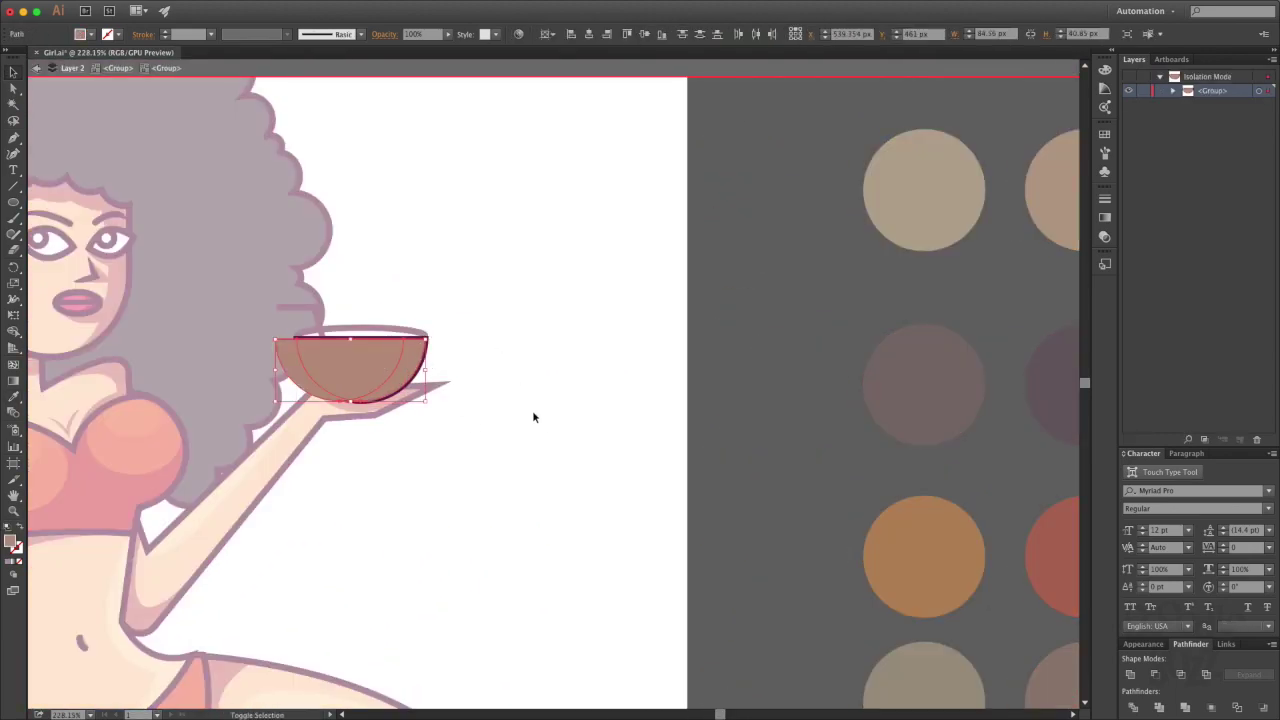
scroll(533, 417, "down", 3)
scroll(533, 417, "right", 3)
right_click(166, 176)
left_click(272, 191)
Fill the bowl's inner left crescent with the beige swatch colour.
key("a")
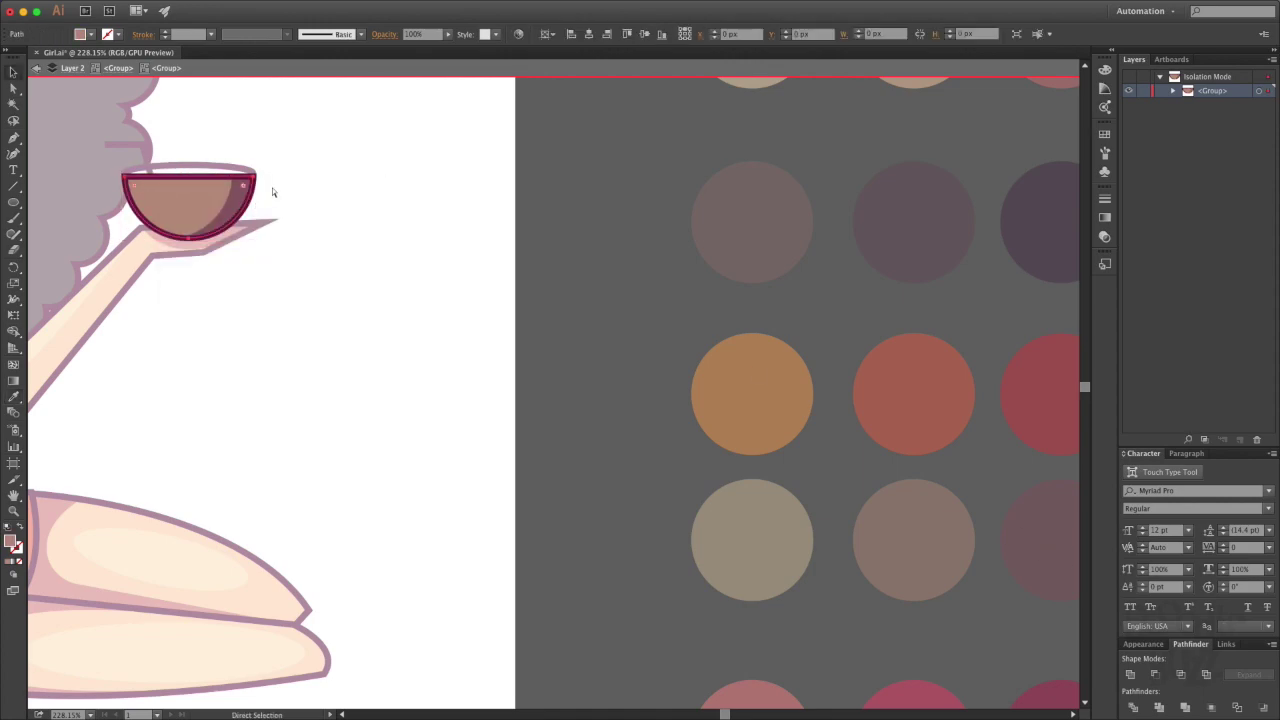
left_click(737, 520)
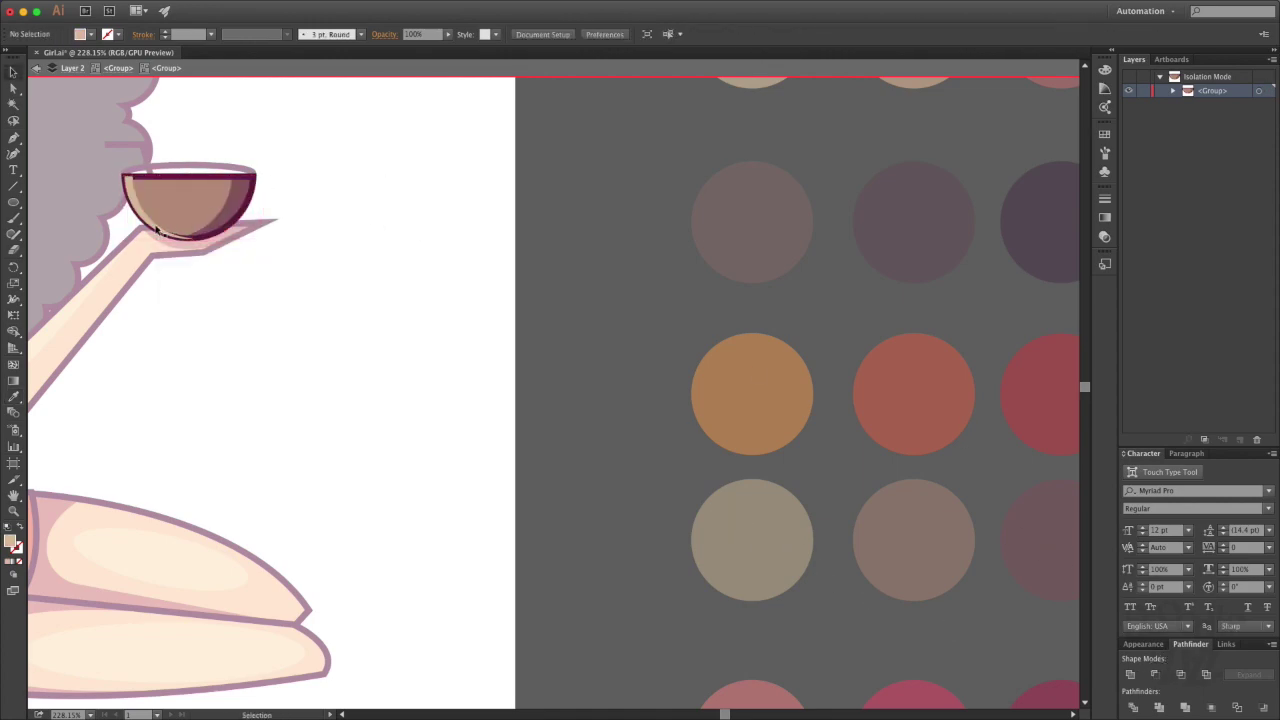
left_click(307, 204)
scroll(307, 204, "up", 4)
scroll(307, 204, "left", 2)
Colour the bowl's top ellipse light blue as the liquid, then exit isolation mode.
double_click(292, 387)
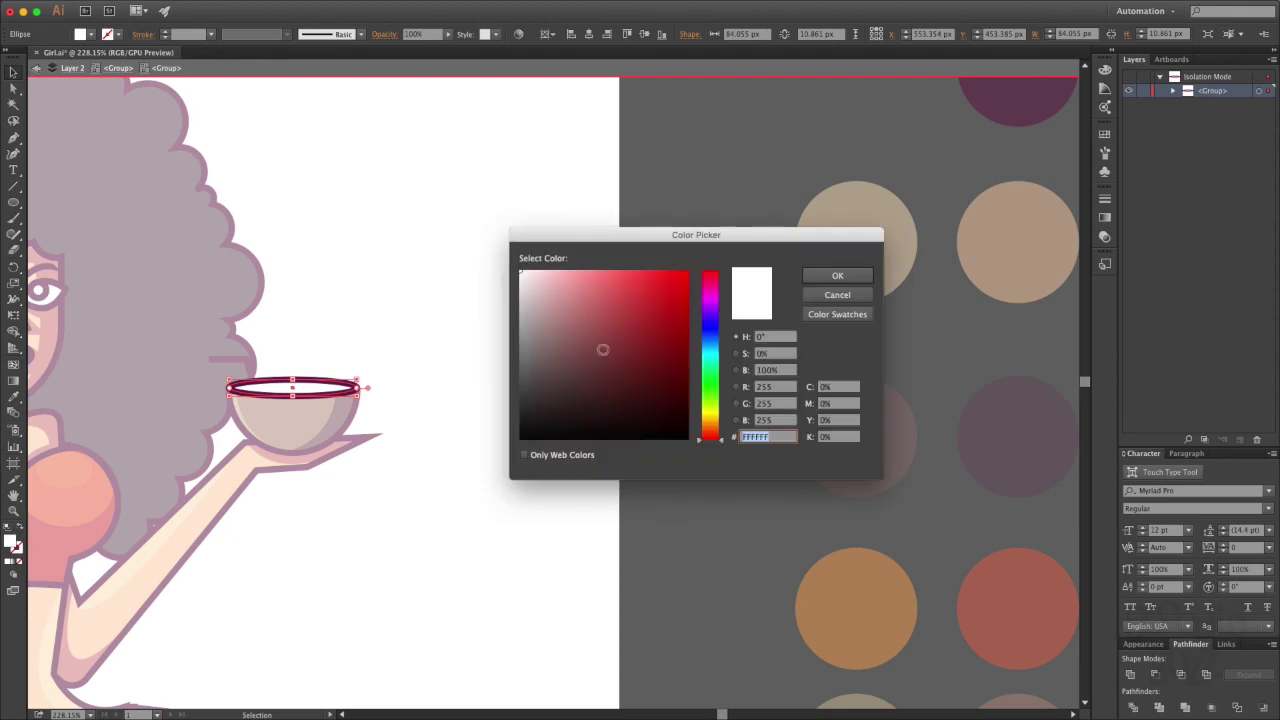
double_click(11, 541)
left_click(676, 288)
left_click(837, 275)
double_click(558, 319)
key("super+0")
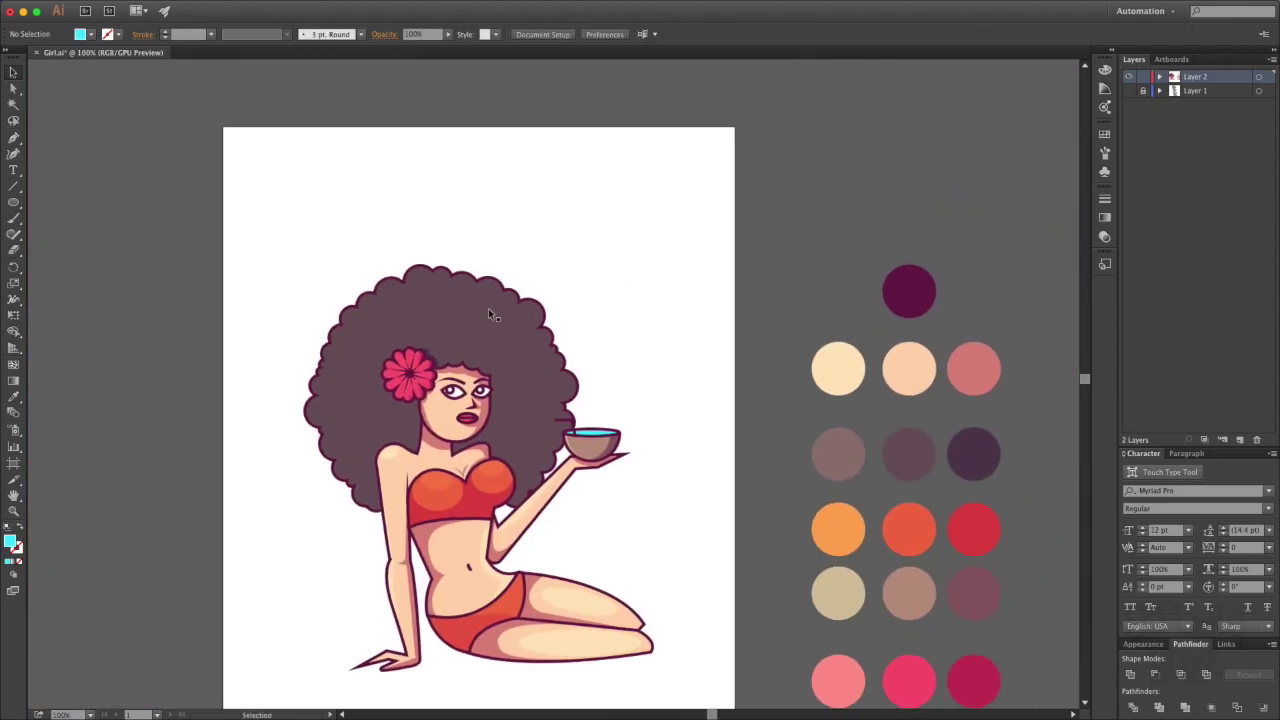
Select the hair shape and build the lighter shading around its outer edge.
left_click(571, 386)
scroll(566, 360, "up", 3)
left_click(1157, 672)
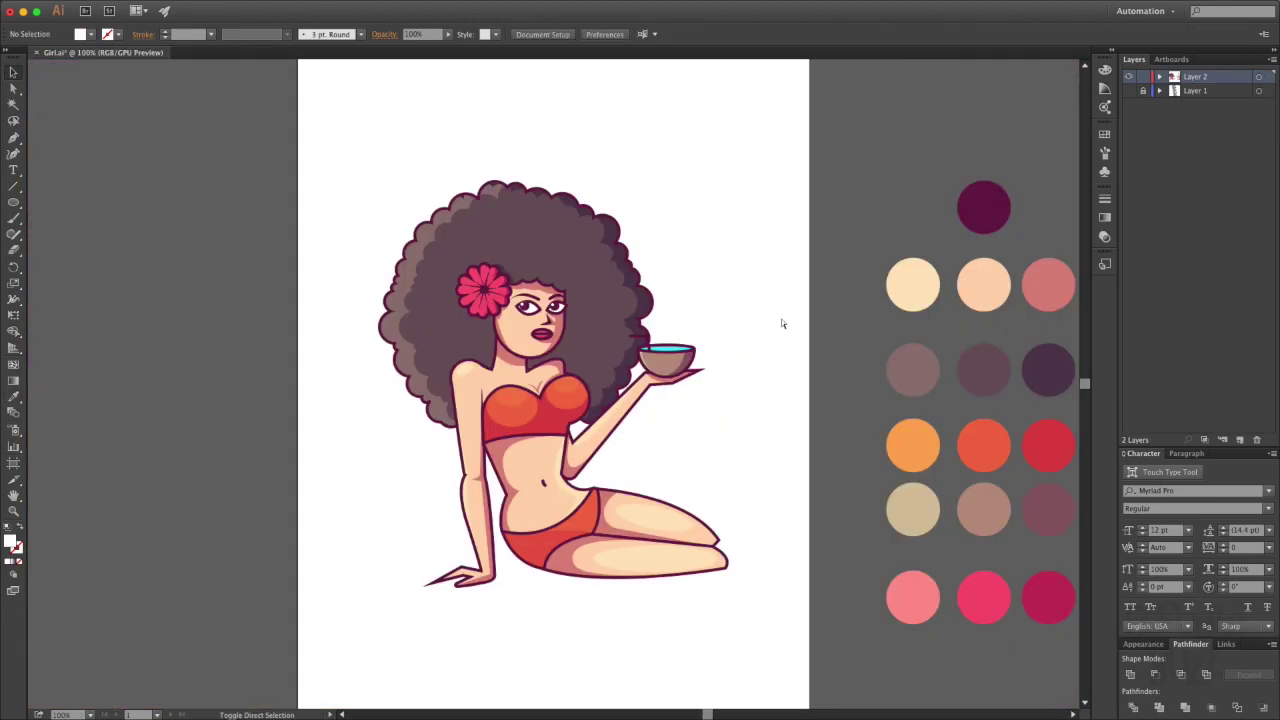
scroll(783, 323, "down", 3)
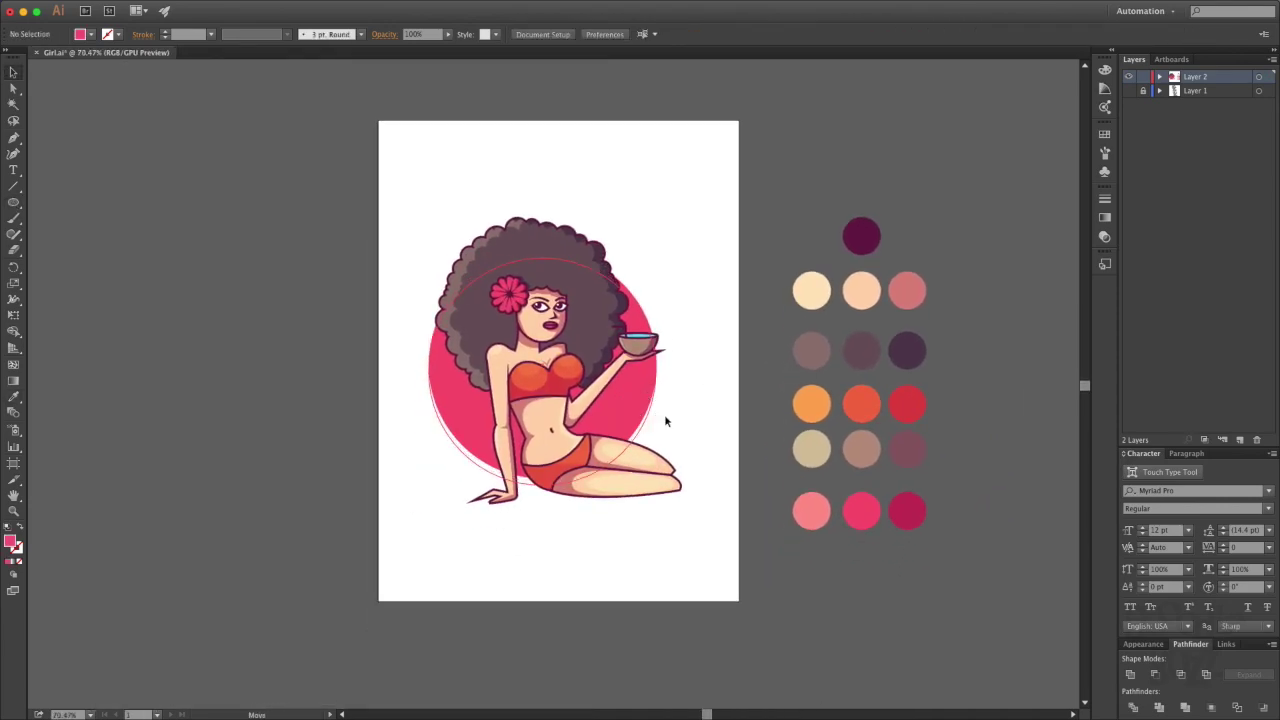
Draw an orange polygon around the figure and merge it with the backdrop circle.
left_click(688, 362)
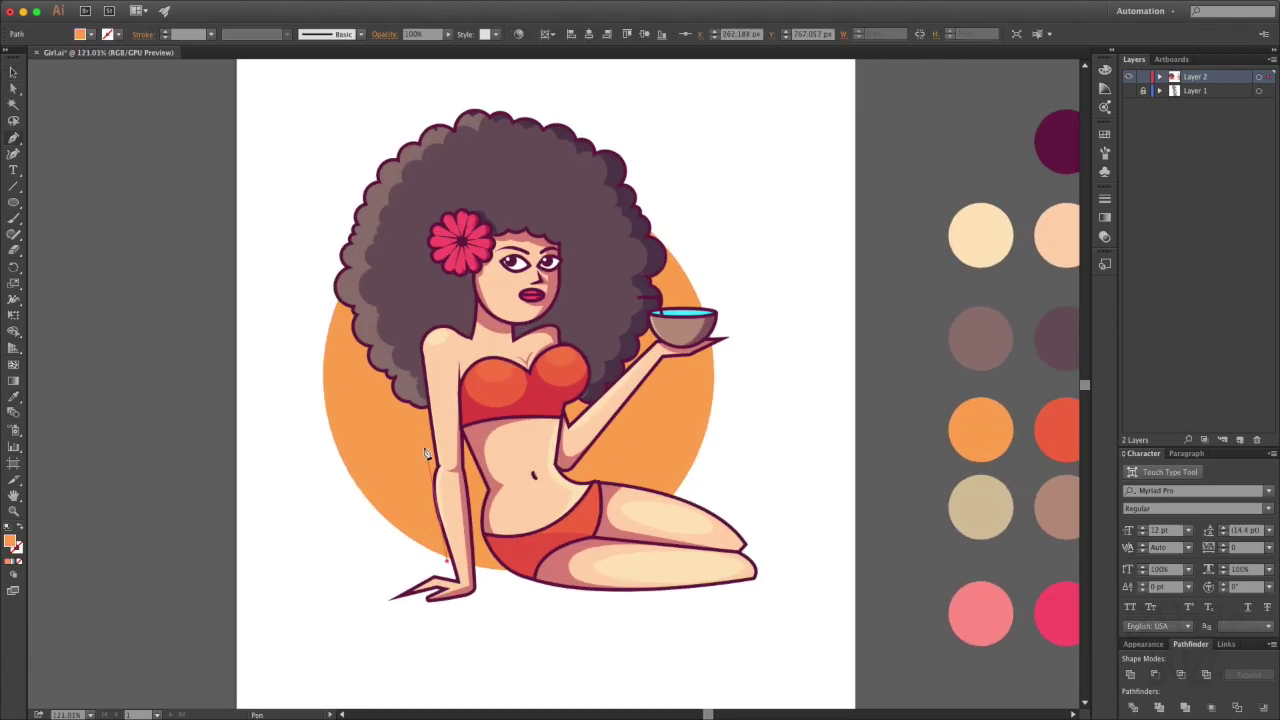
left_click(443, 428)
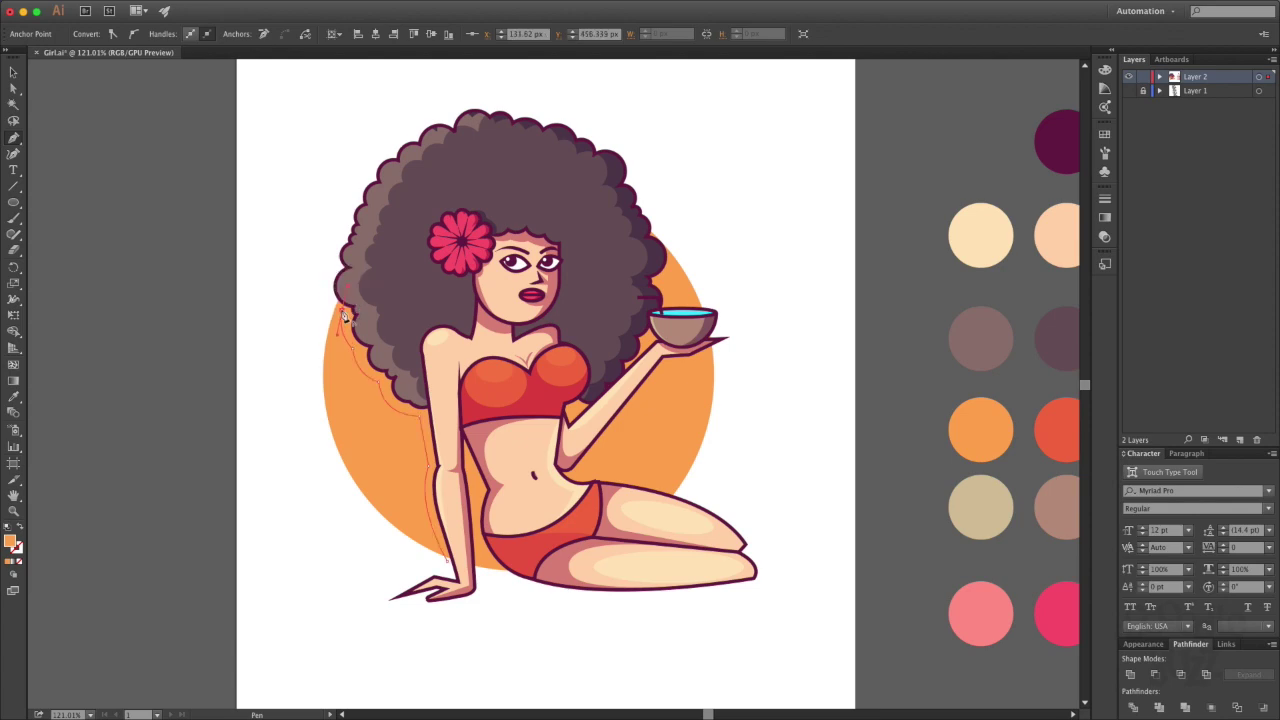
left_click(325, 290)
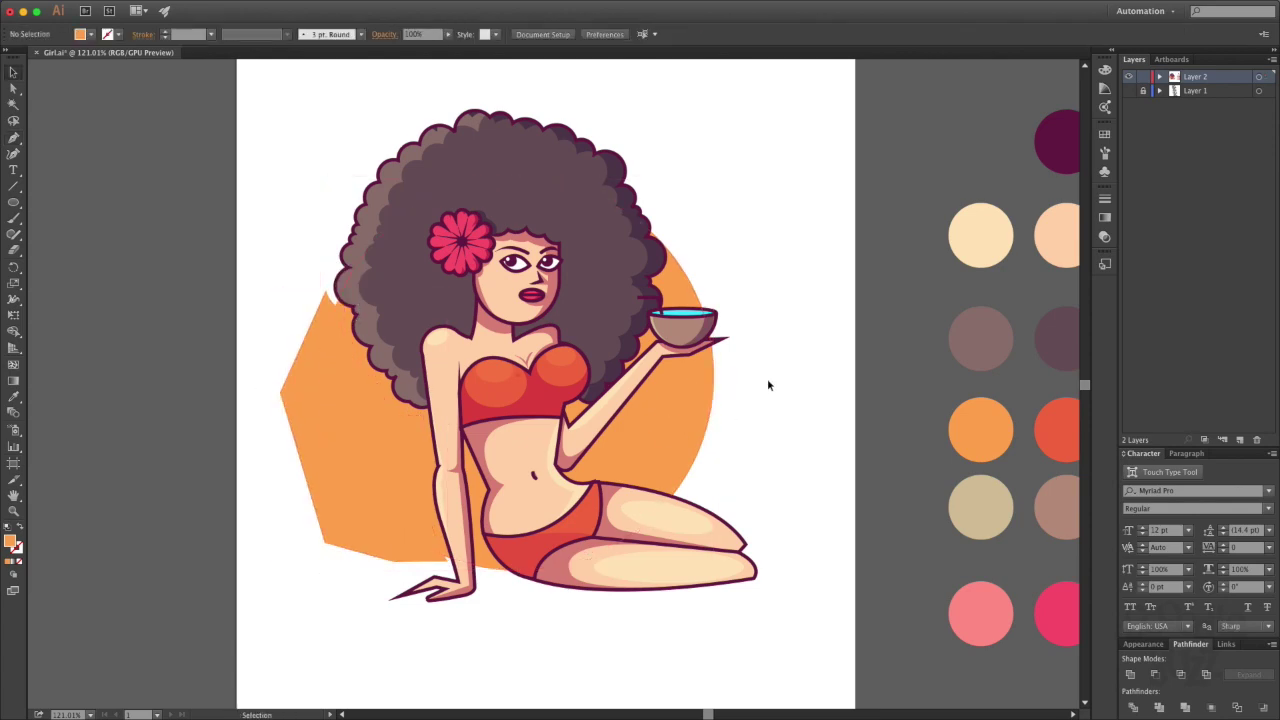
key("ctrl+shift+bracketright")
left_click(1182, 676)
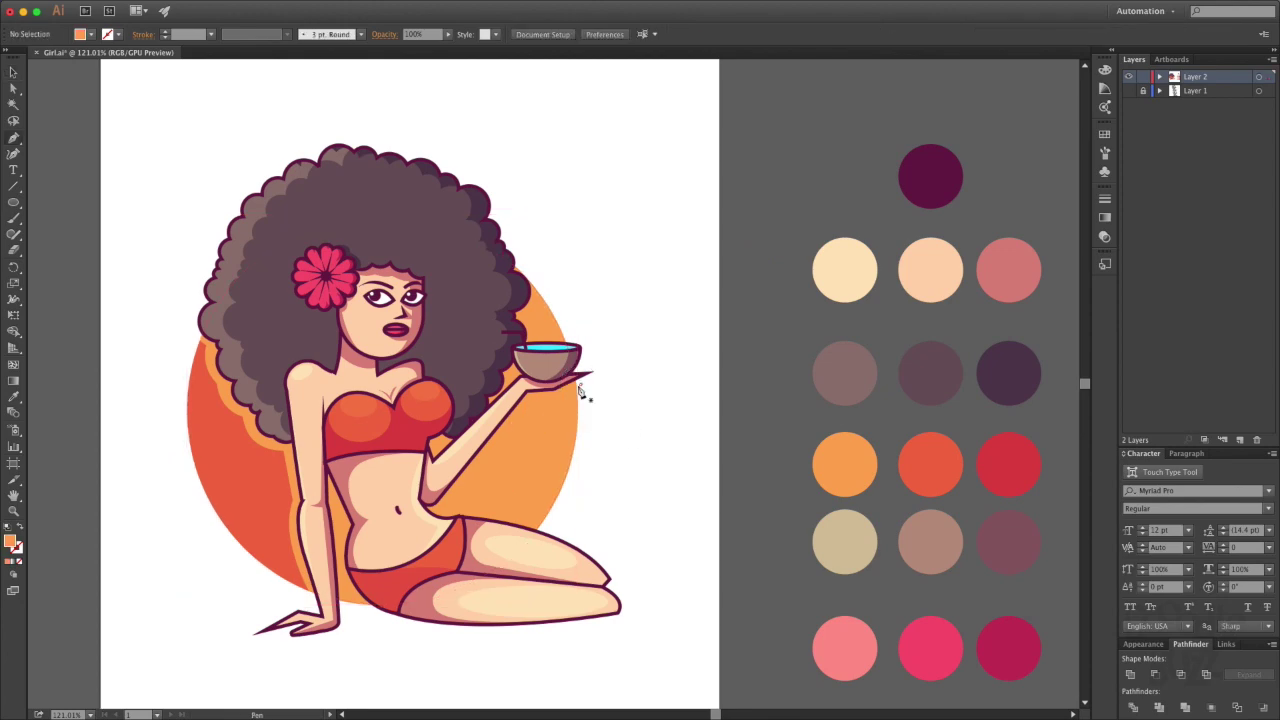
Draw the red-orange band along the arm and hair edge and restack the orange circle.
left_click_drag(545, 400, 531, 406)
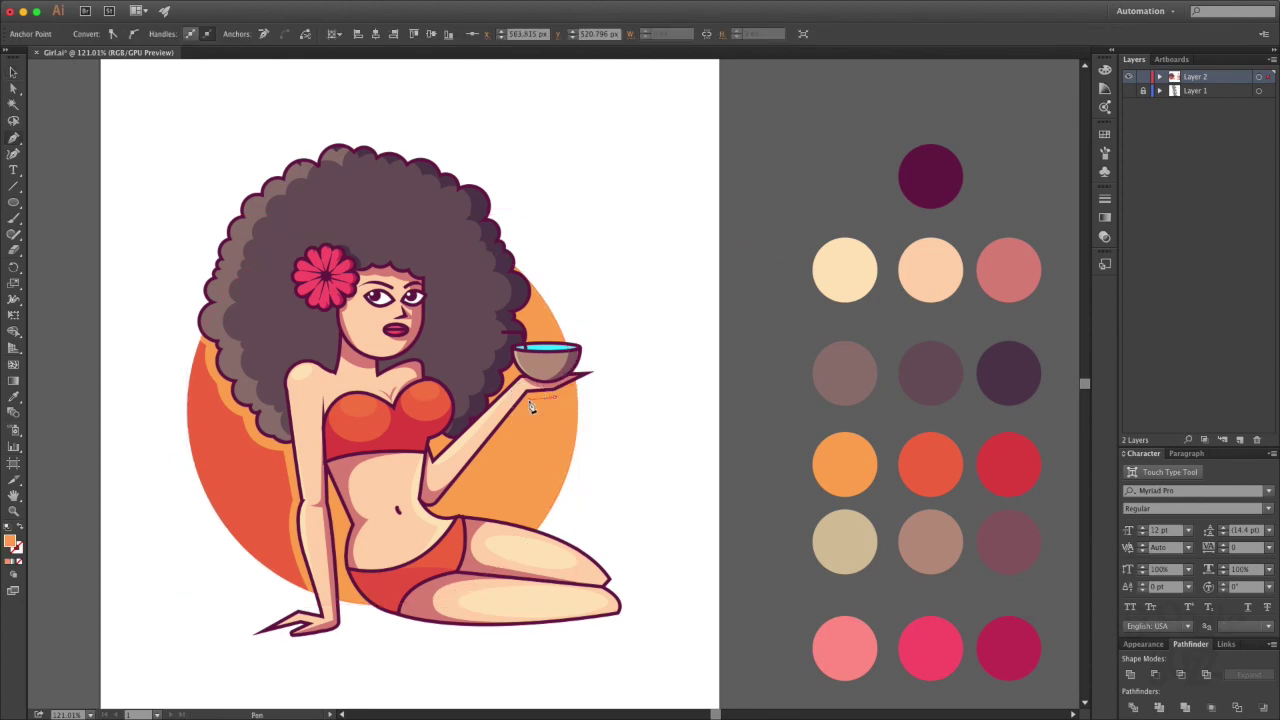
left_click(576, 360)
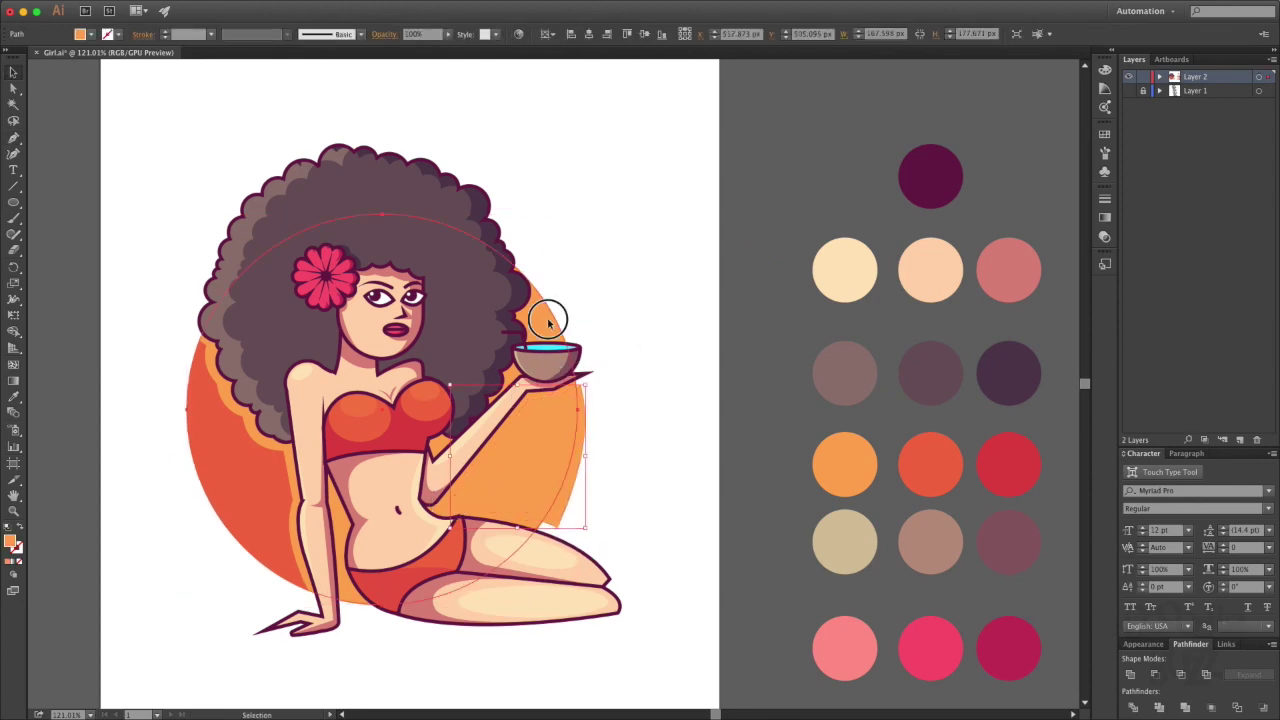
left_click(659, 395)
scroll(659, 395, "up", 1)
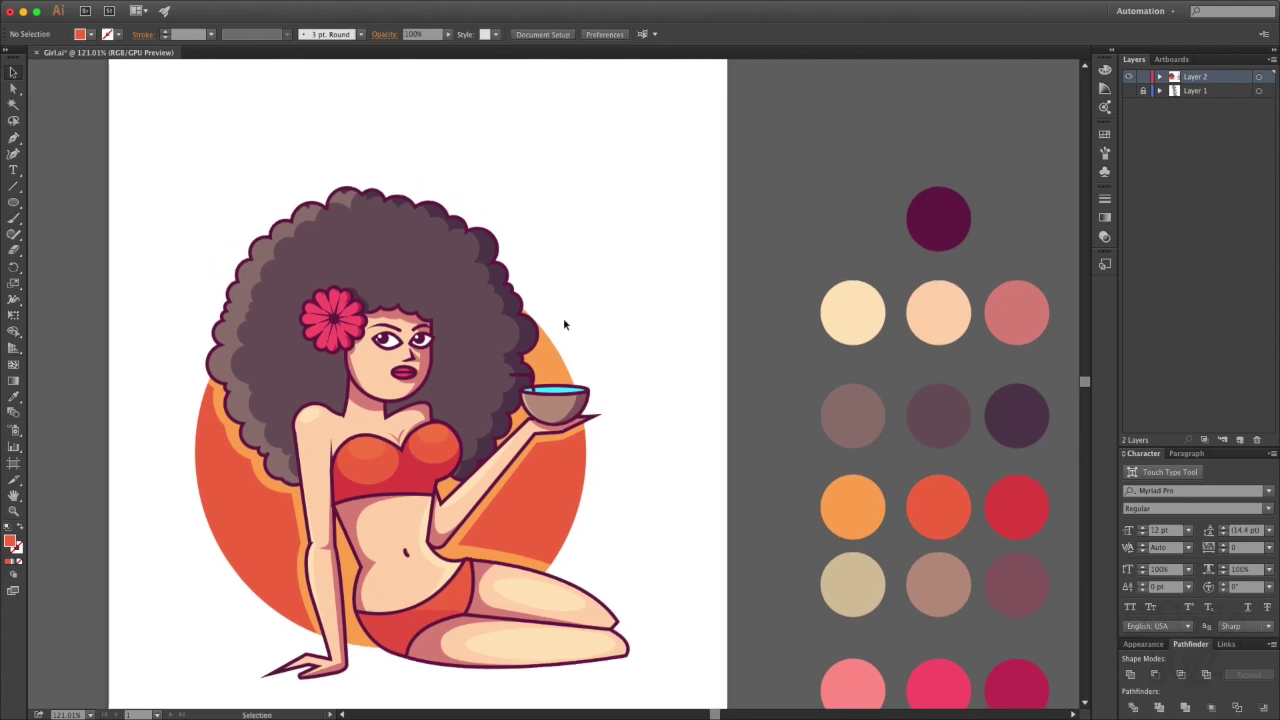
left_click_drag(537, 362, 537, 367)
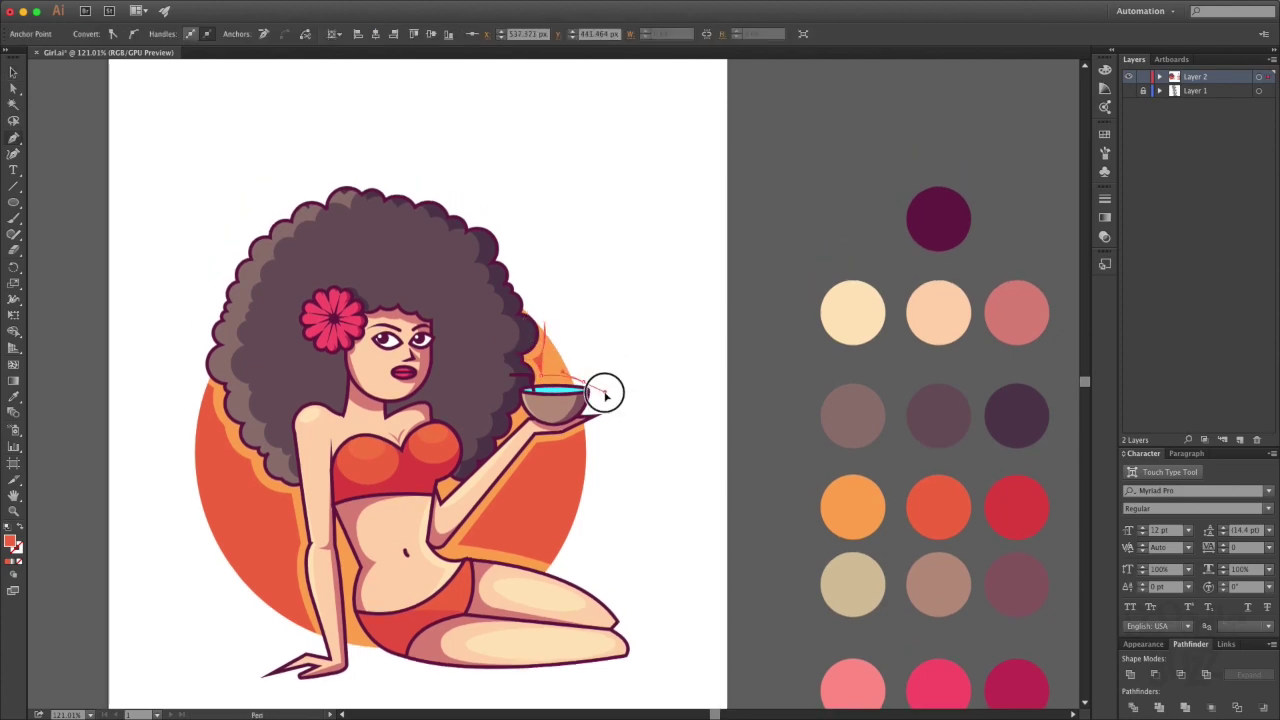
left_click(583, 450)
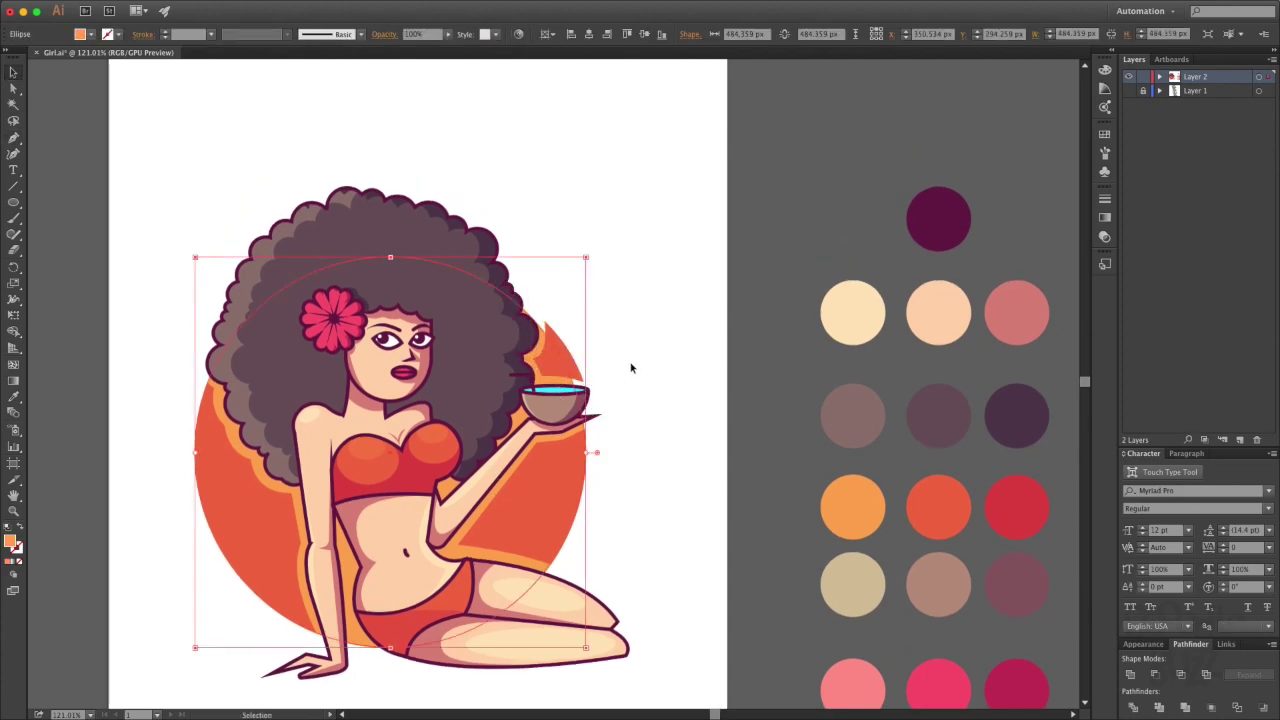
key("ctrl+shift+bracketright")
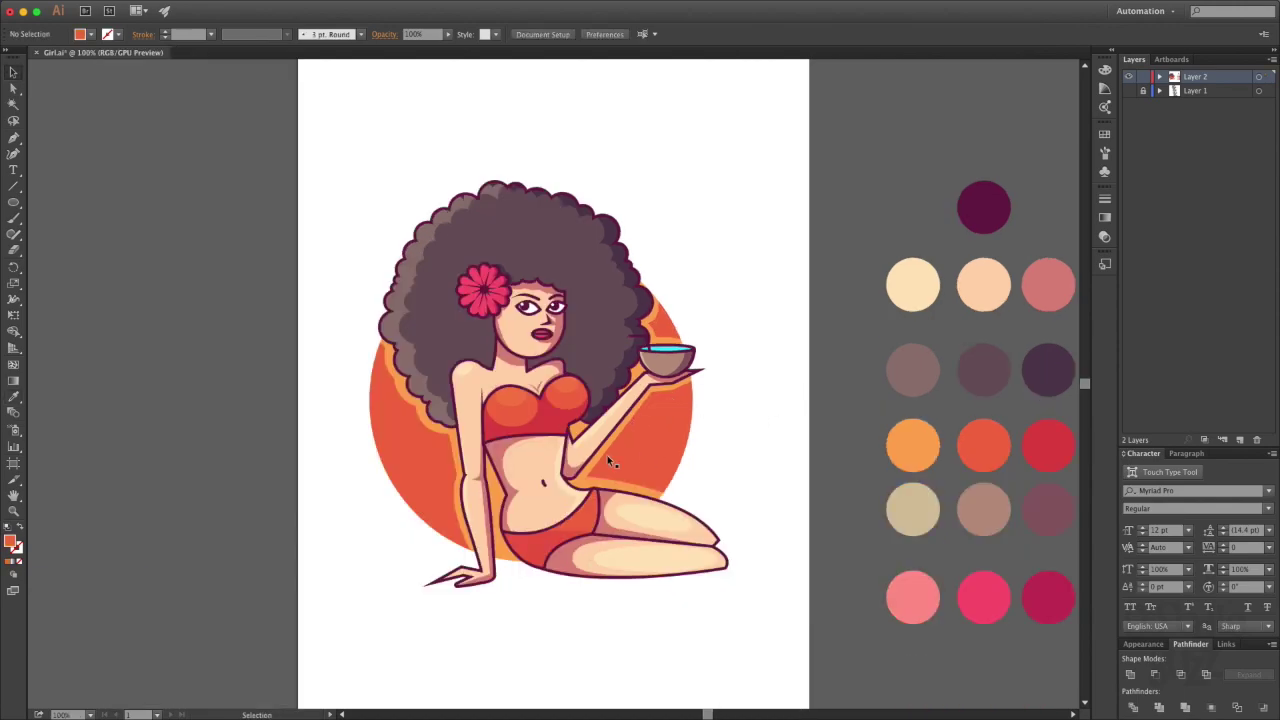
left_click(607, 455)
scroll(615, 440, "up", 2)
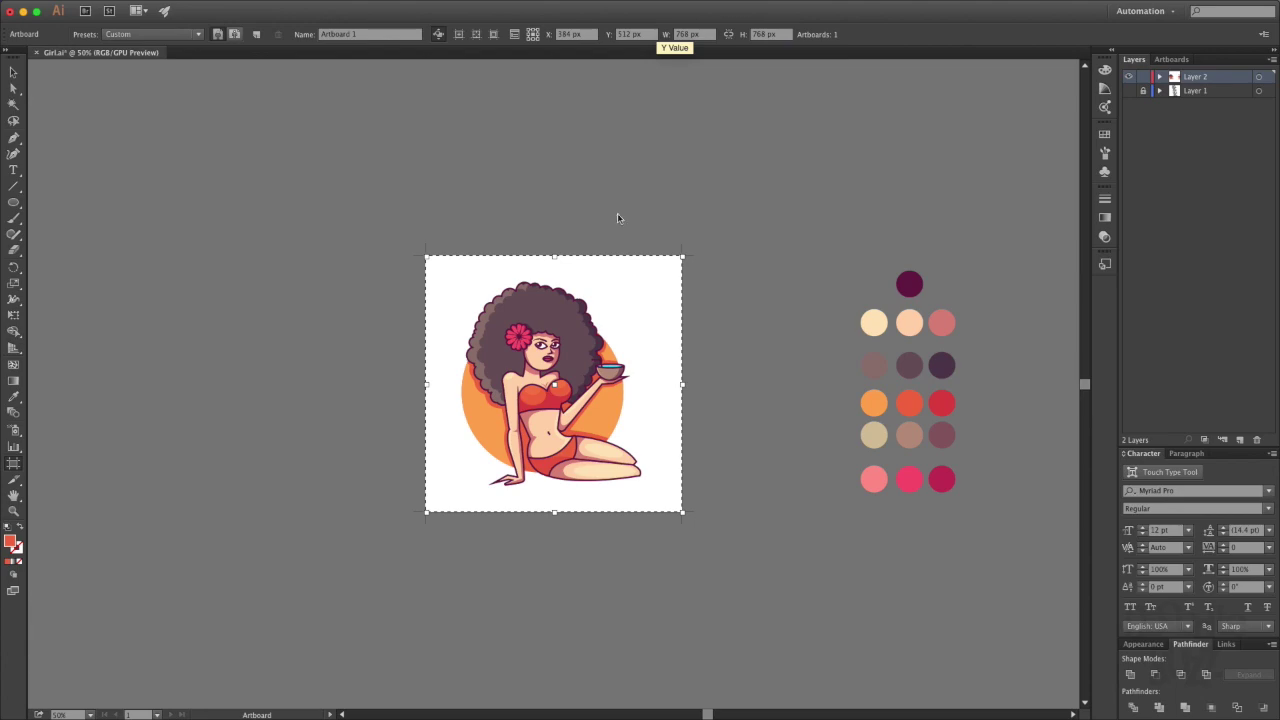
Draw a grey shadow ellipse under the hand and send it behind the figure.
key("Escape")
scroll(538, 510, "up", 5)
left_click_drag(390, 544, 500, 568)
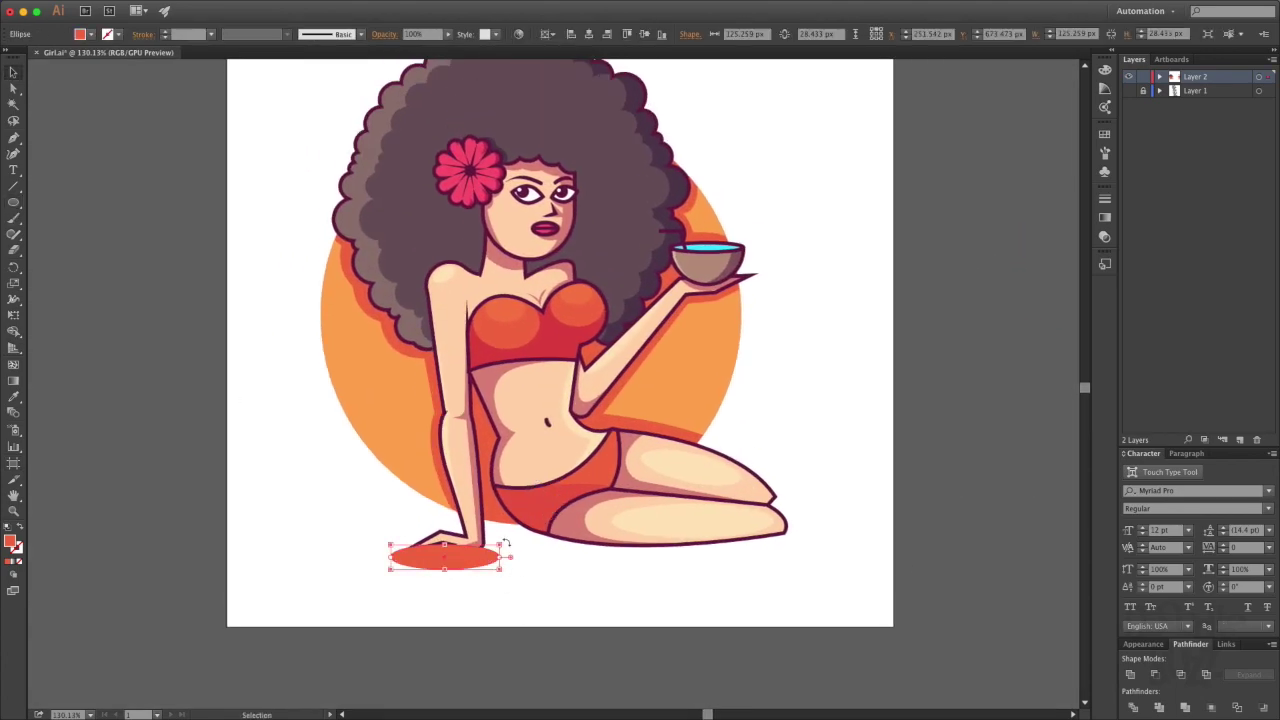
right_click(474, 556)
left_click(655, 640)
right_click(466, 556)
left_click(640, 680)
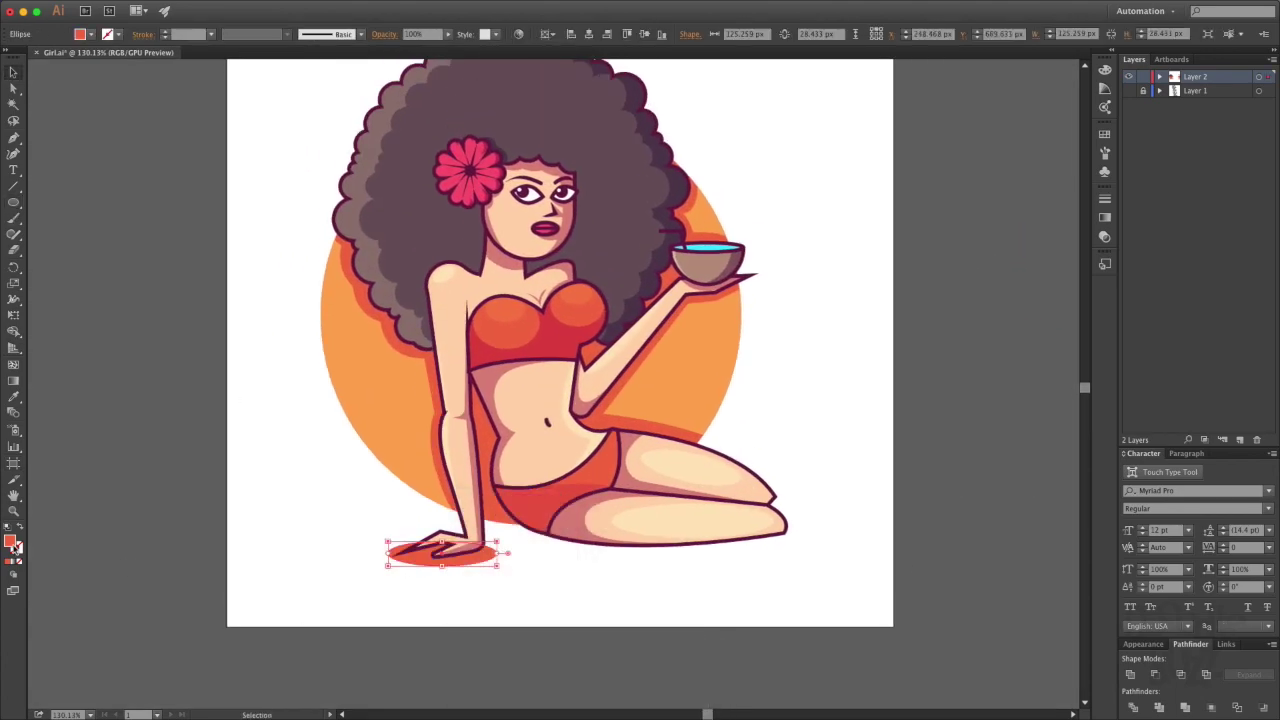
double_click(10, 541)
left_click(837, 275)
Add a larger shadow ellipse under the legs and give both shadows a lighter grey.
mouse_move(457, 563)
left_mouse_down()
mouse_move(596, 545)
mouse_move(773, 570)
left_mouse_up()
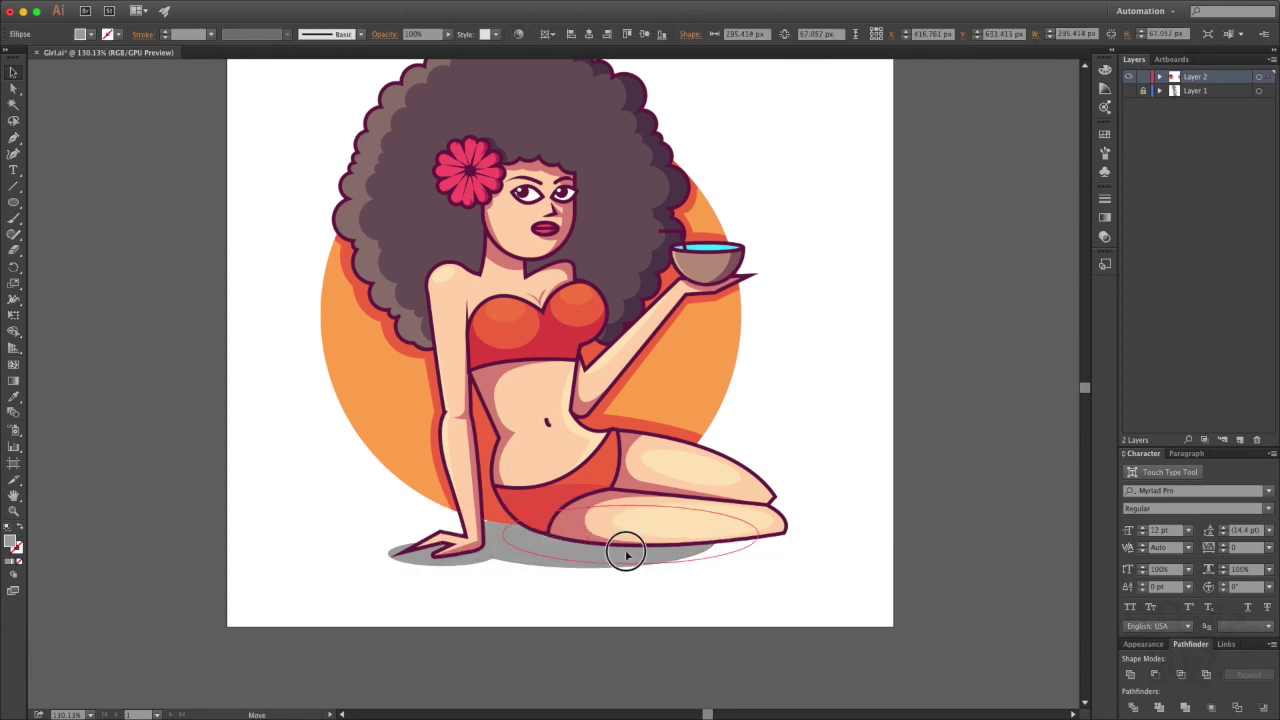
left_click(617, 578)
left_click(600, 560)
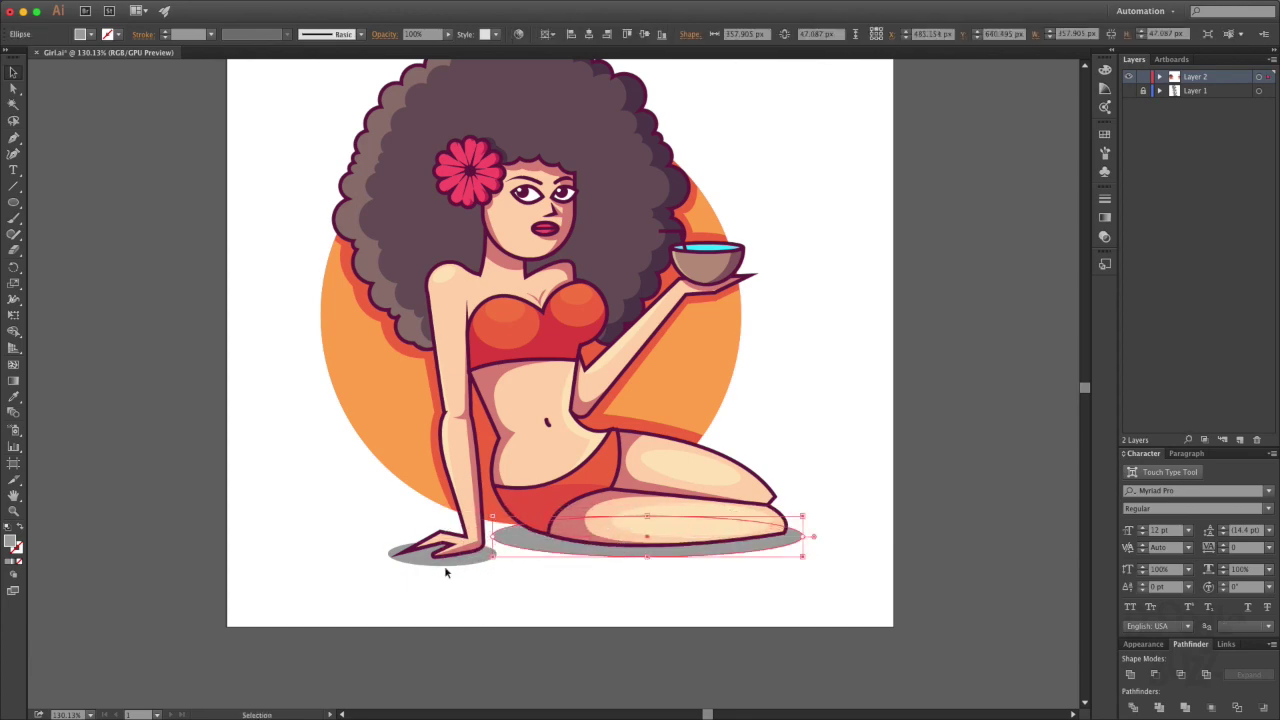
left_click(443, 558, "shift")
double_click(10, 541)
left_click(837, 273)
Reposition the hand's shadow ellipse and review the whole figure.
key("ctrl+1")
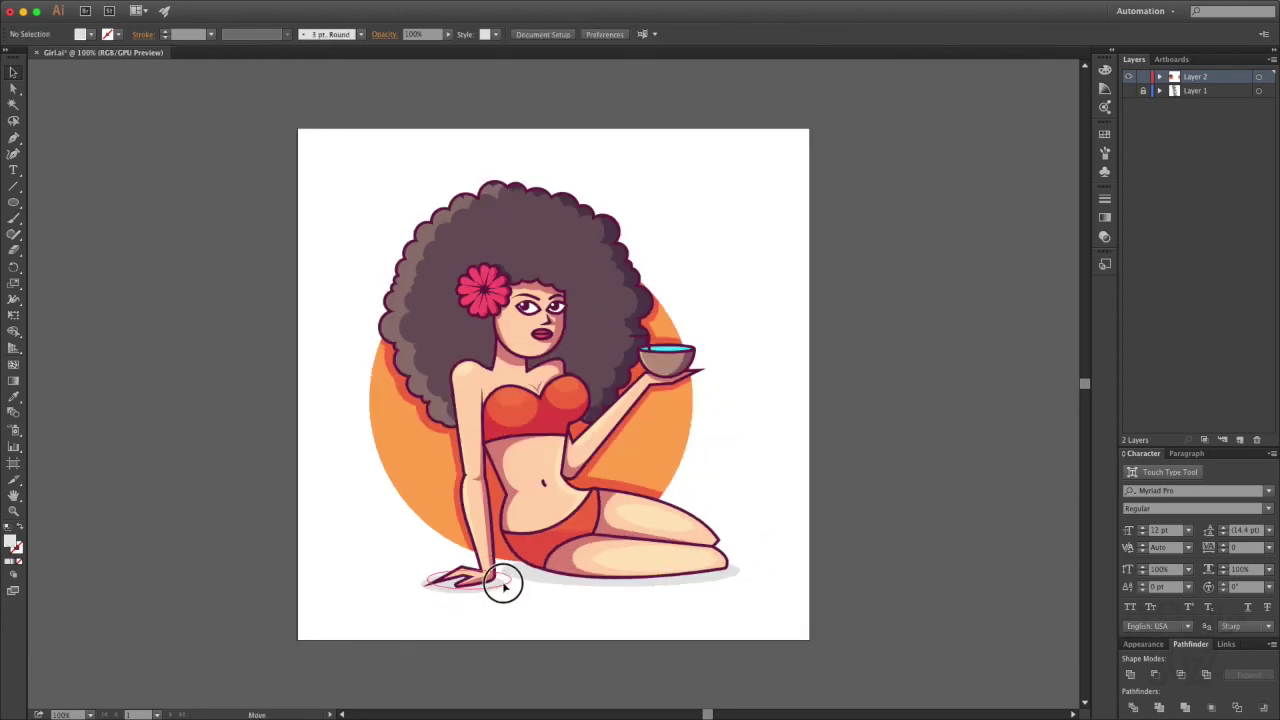
mouse_move(500, 586)
left_mouse_down()
mouse_move(530, 580)
mouse_move(564, 600)
left_mouse_up()
scroll(592, 583, "up", 5)
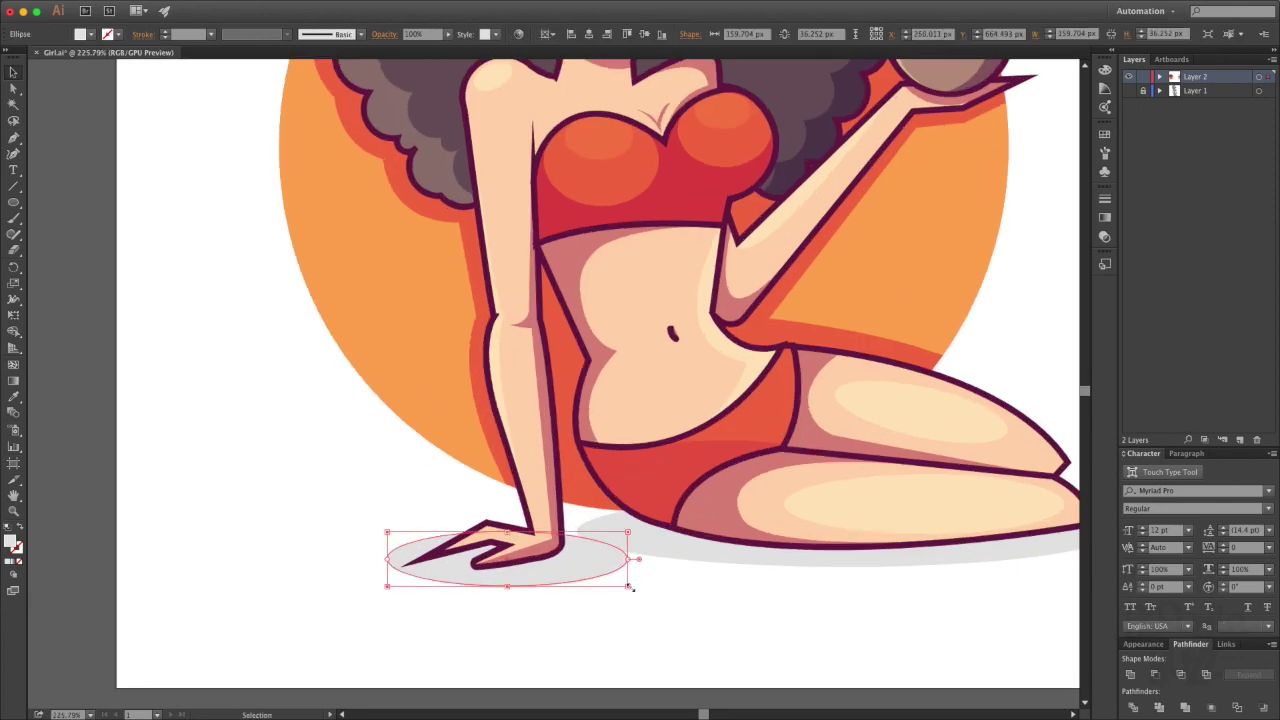
key("ctrl+1")
left_click(608, 563)
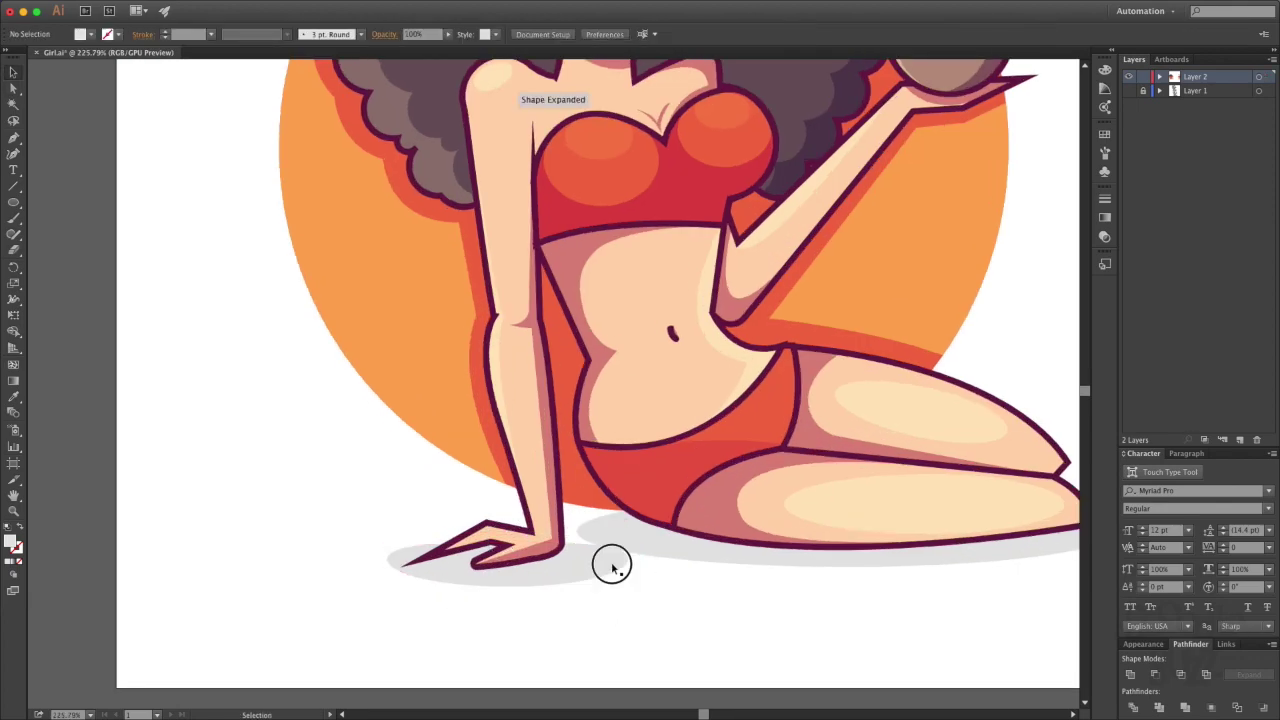
Enter the eye group and select the white of the eye.
left_click(658, 346)
double_click(658, 346)
left_click(634, 343)
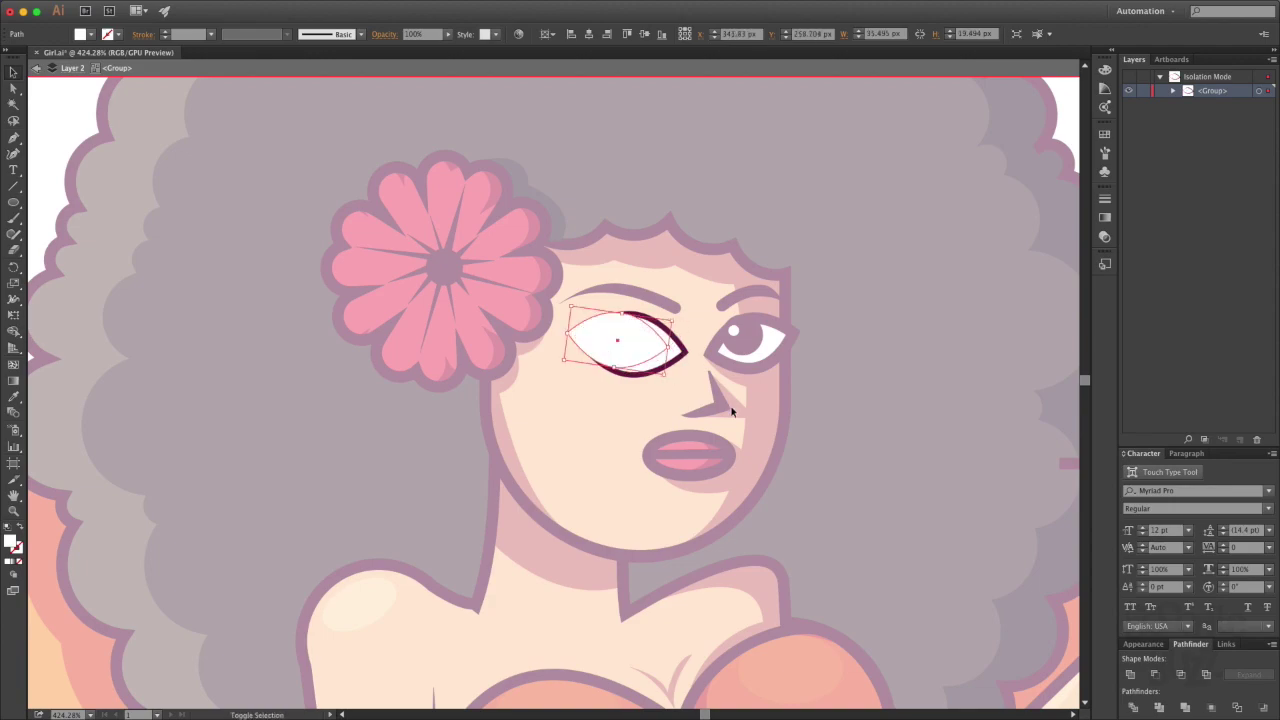
Pen-draw a grey crescent along the second eye white's lower edge, matching the first eye.
scroll(857, 400, "down", 15)
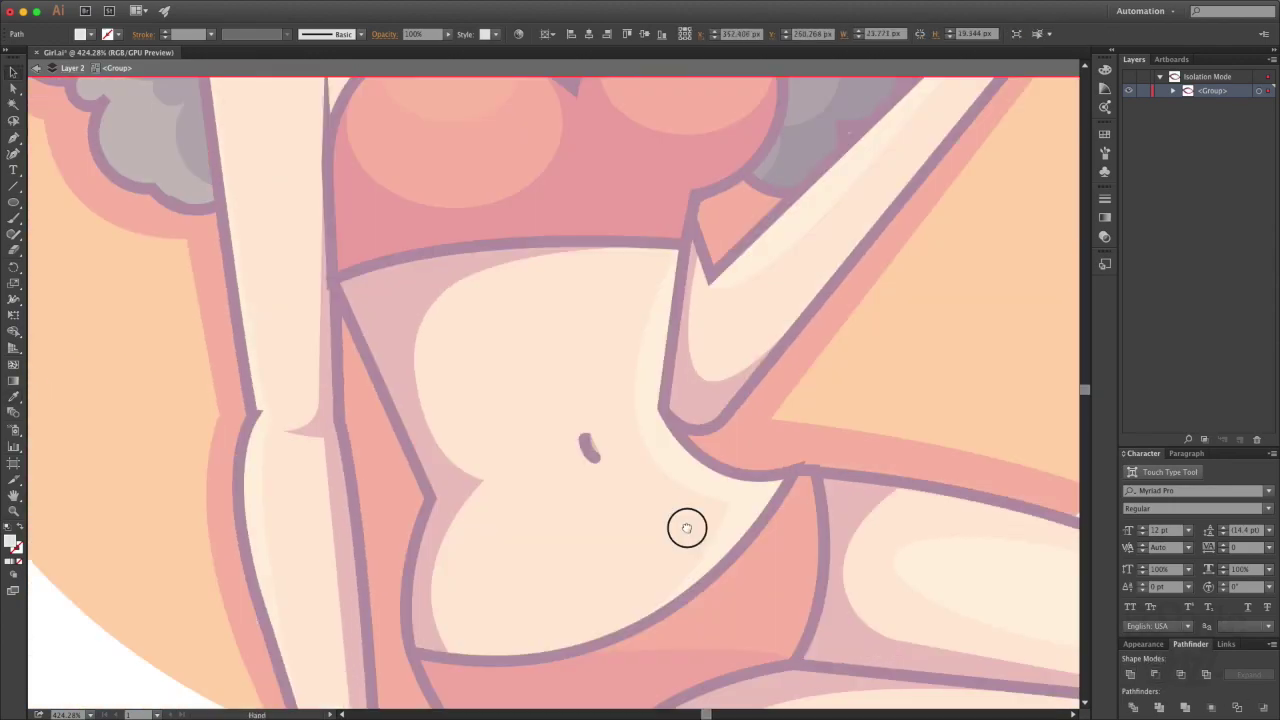
scroll(757, 351, "up", 3)
key("Escape")
key("p")
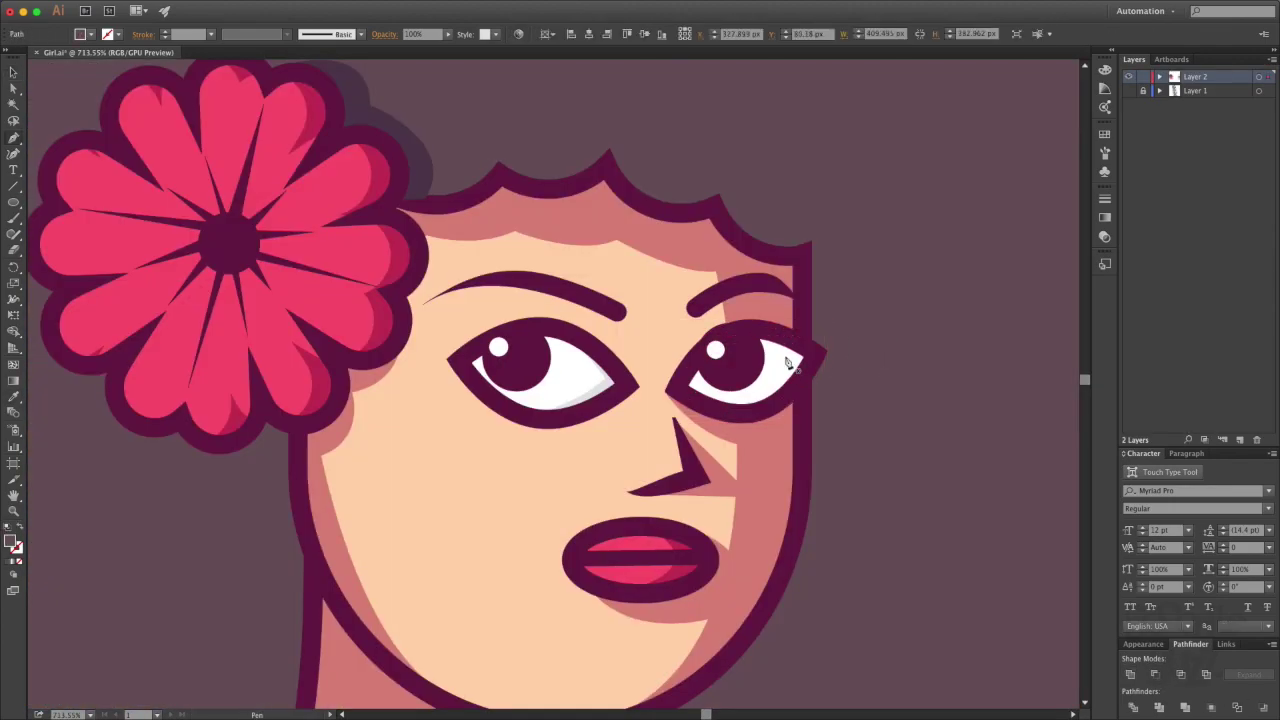
left_click(791, 361)
left_click_drag(724, 405, 668, 405)
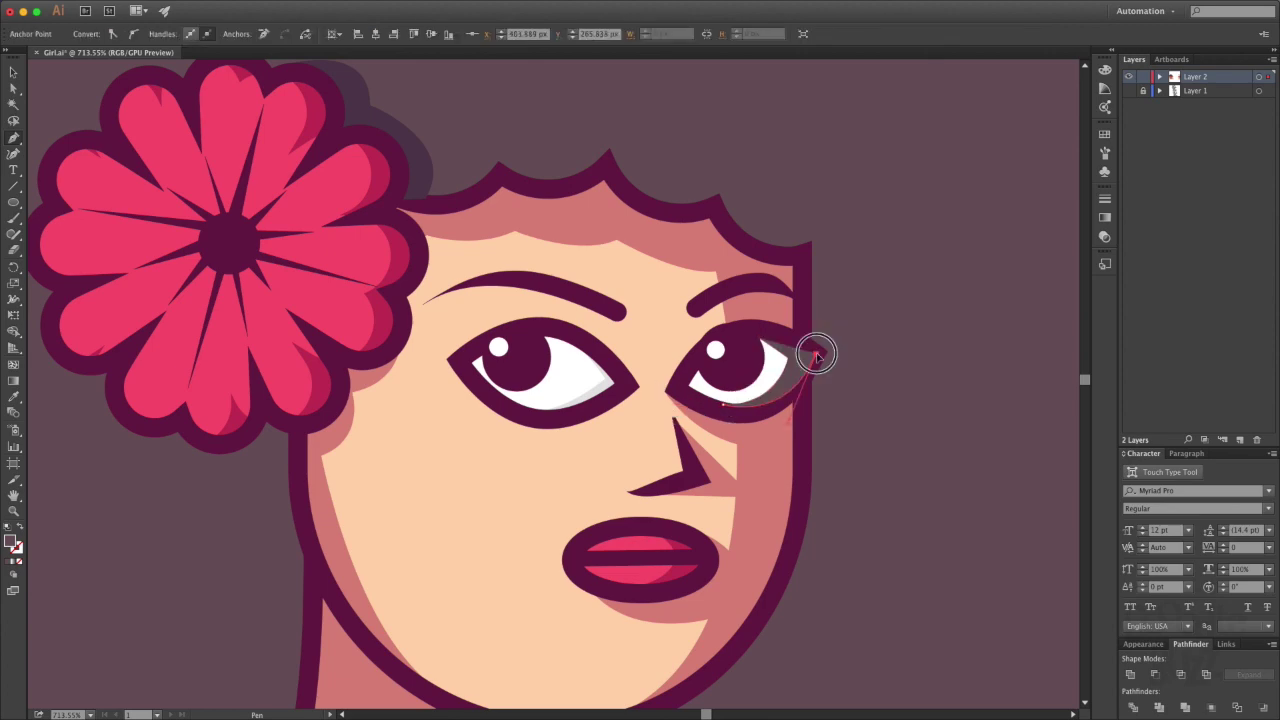
key("ctrl+minus")
double_click(757, 366)
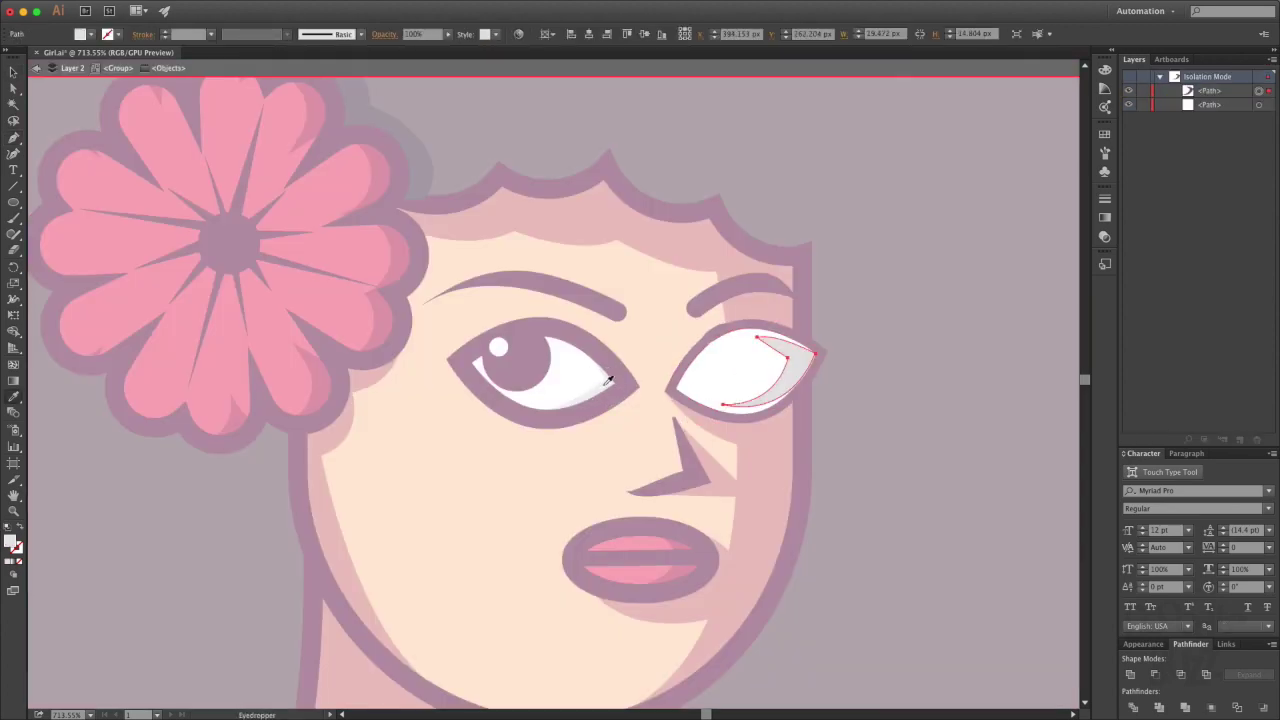
double_click(843, 316)
key("ctrl+1")
Draw a small ellipse on the upper lip and make it a white highlight.
left_click(820, 437)
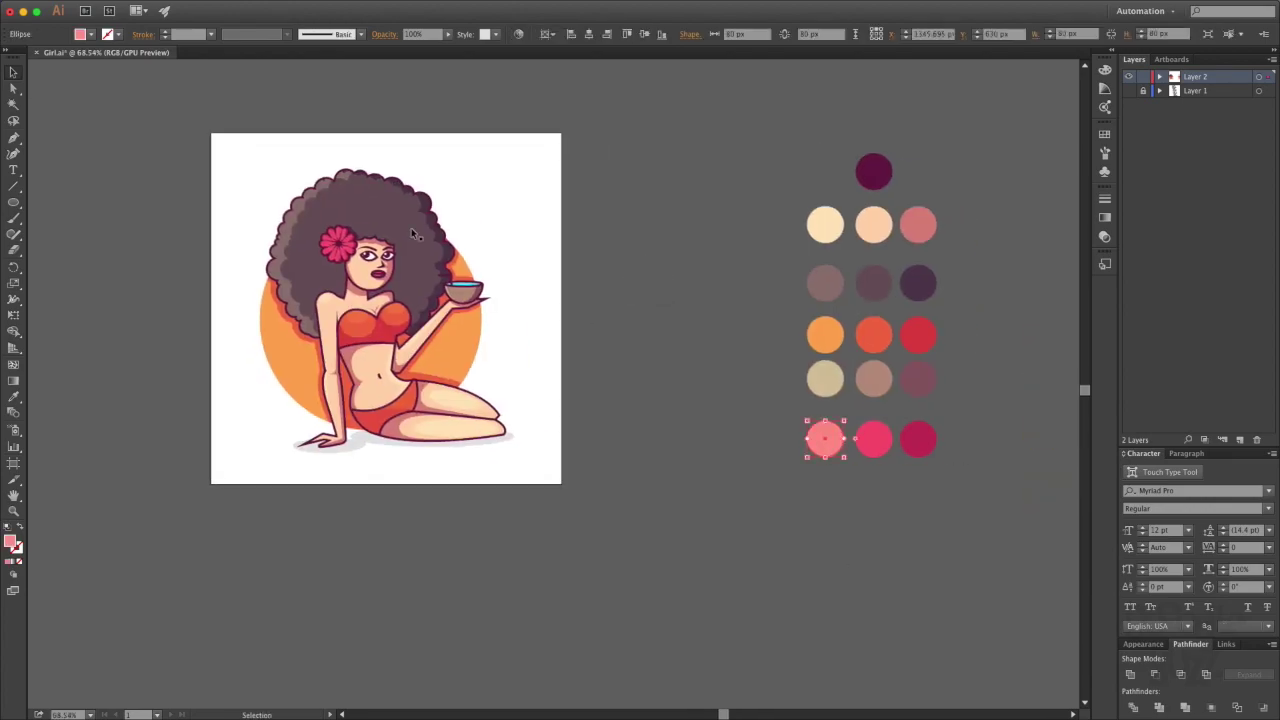
left_click_drag(657, 386, 572, 437)
key("ctrl+plus")
mouse_move(551, 383)
left_mouse_down()
mouse_move(589, 449)
mouse_move(571, 447)
left_mouse_up()
key("ctrl+plus")
key("v")
key("d")
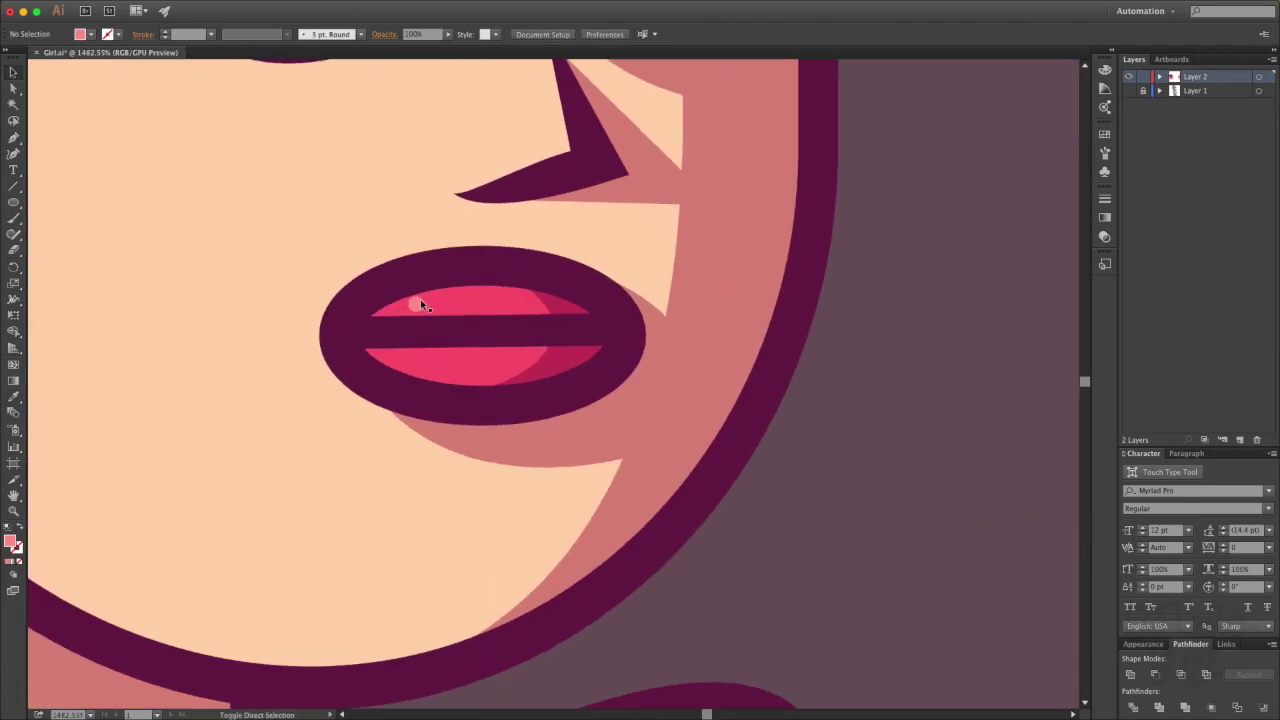
Inside the lips group, lower the crescent highlight's top and shift it slightly right.
double_click(420, 305)
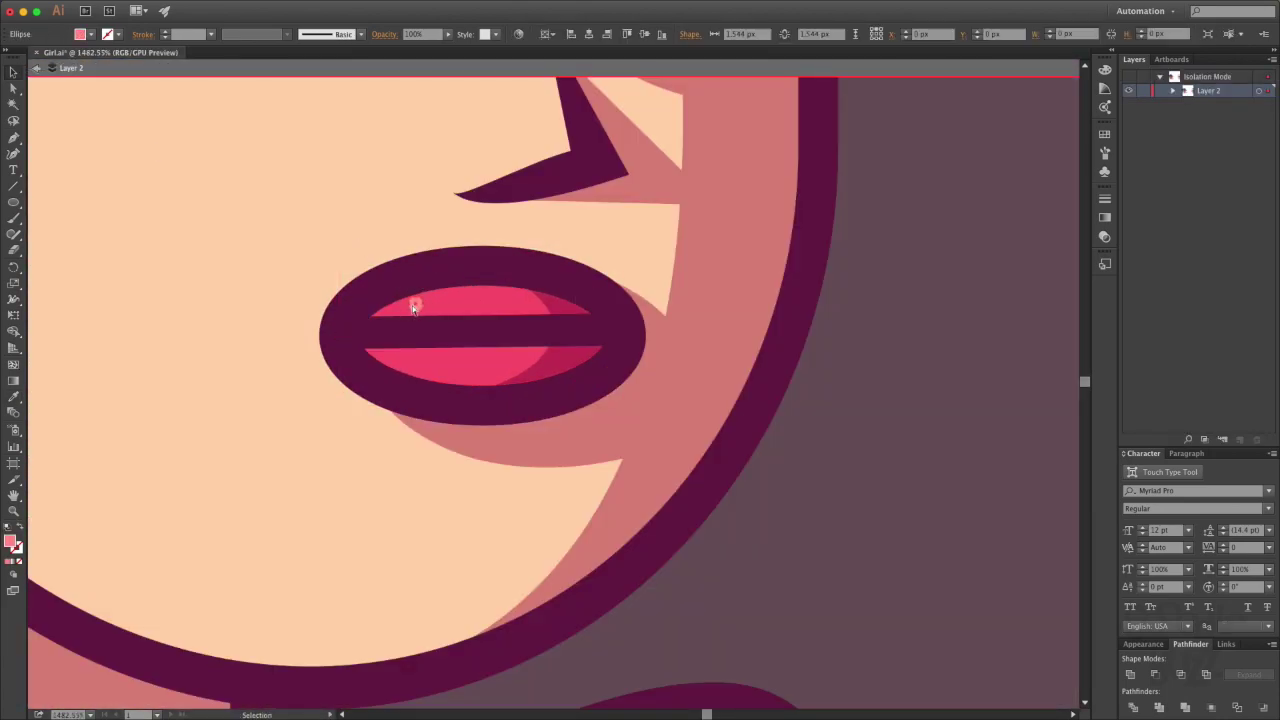
double_click(412, 305)
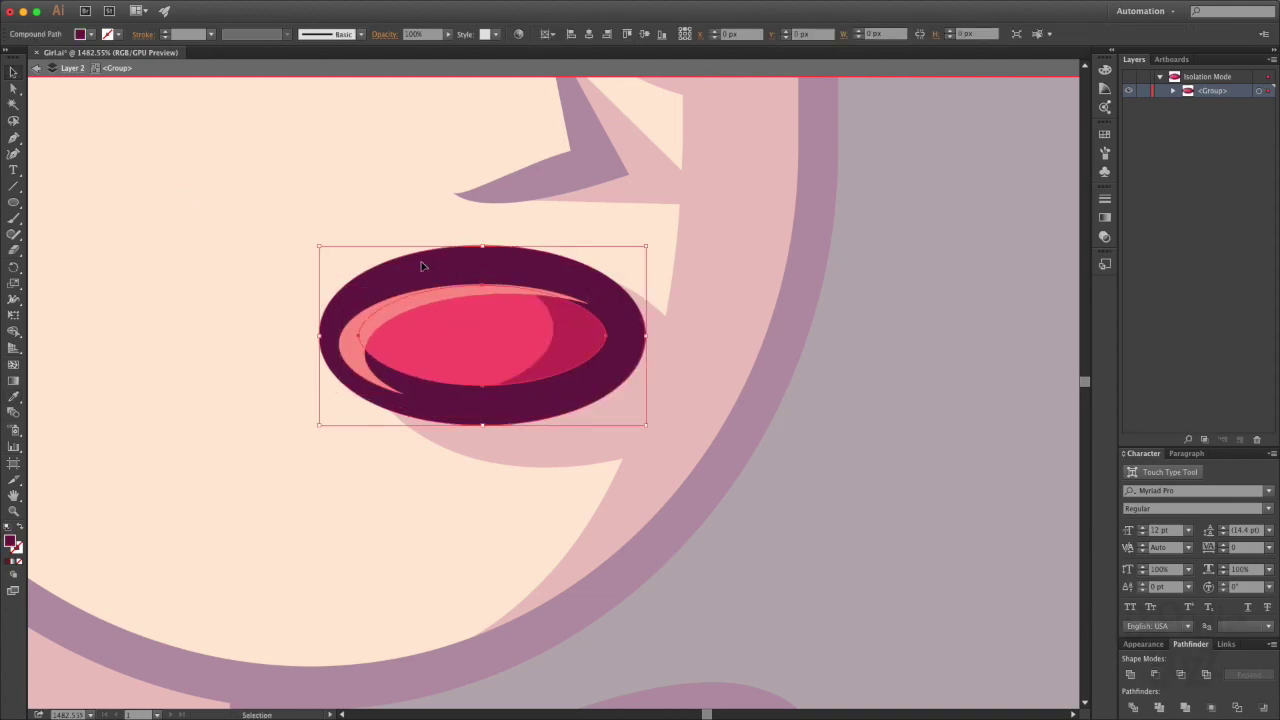
left_click_drag(463, 288, 464, 394)
left_click_drag(374, 320, 393, 320)
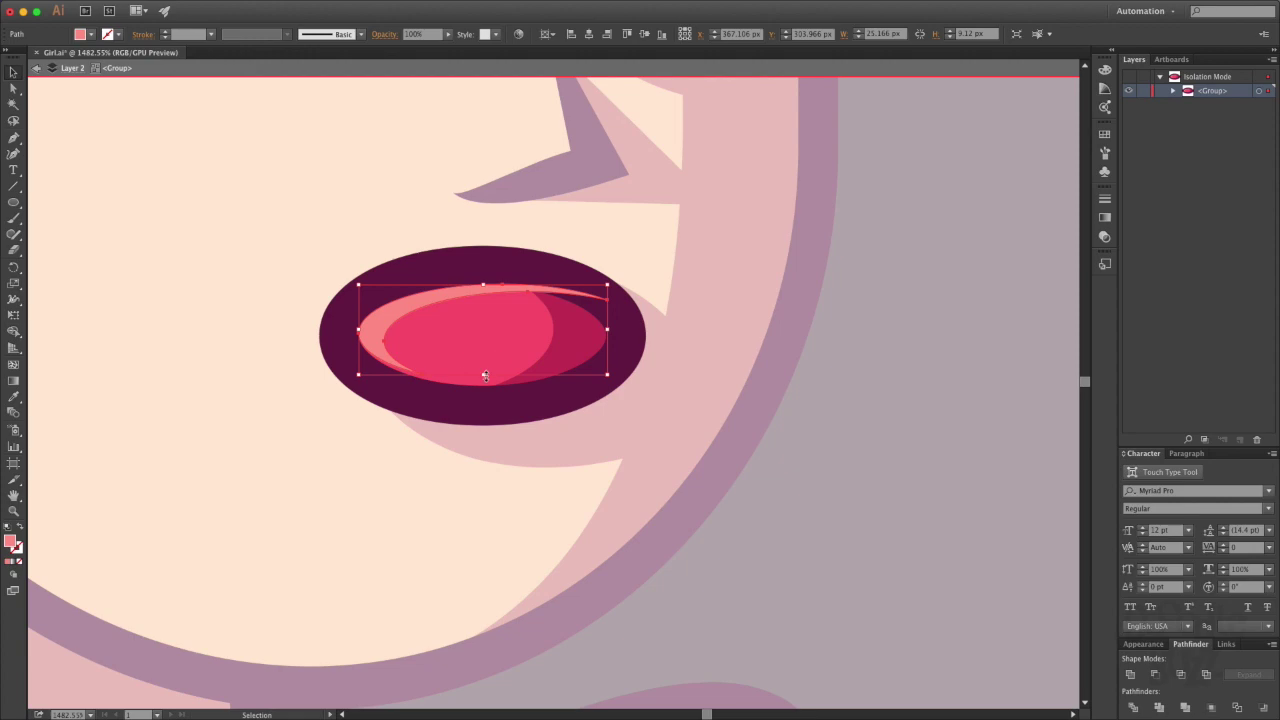